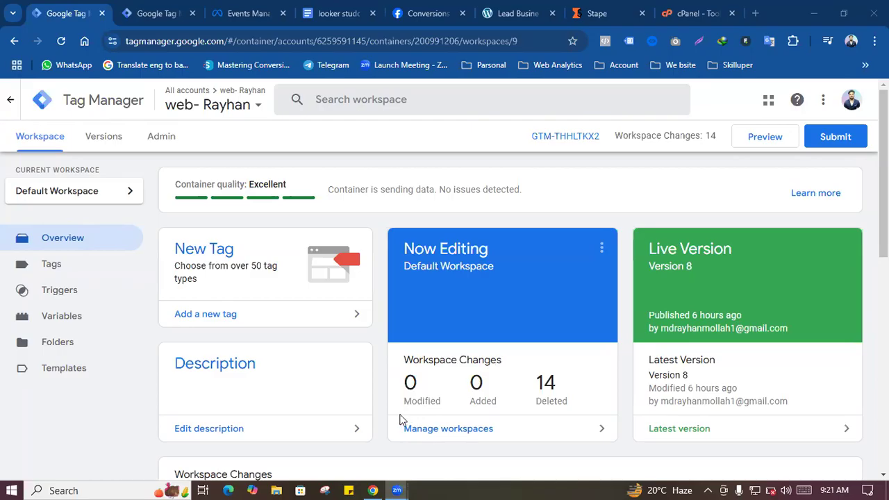
- Review the Lead Business landing page's headline, video placeholder and plan buttons
{"action": "left_click", "coordinate": [500, 17]}
{"action": "scroll", "coordinate": [496, 303], "scroll_direction": "down", "scroll_amount": 2}
{"action": "scroll", "coordinate": [489, 297], "scroll_direction": "up", "scroll_amount": 1}
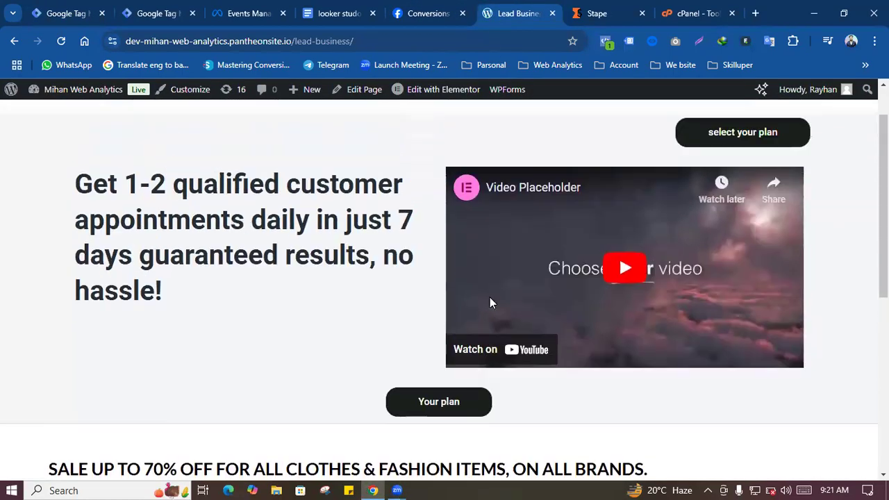
{"action": "scroll", "coordinate": [490, 303], "scroll_direction": "up", "scroll_amount": 1}
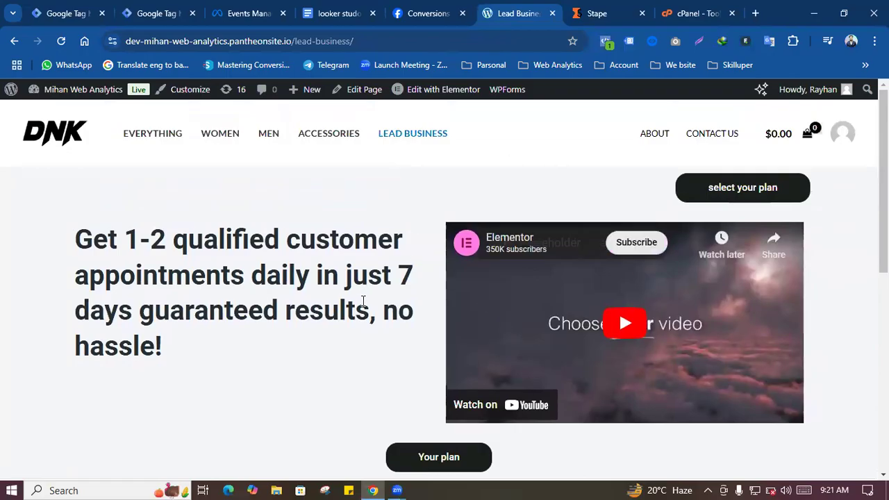
{"action": "scroll", "coordinate": [362, 301], "scroll_direction": "down", "scroll_amount": 1}
{"action": "scroll", "coordinate": [362, 300], "scroll_direction": "up", "scroll_amount": 1}
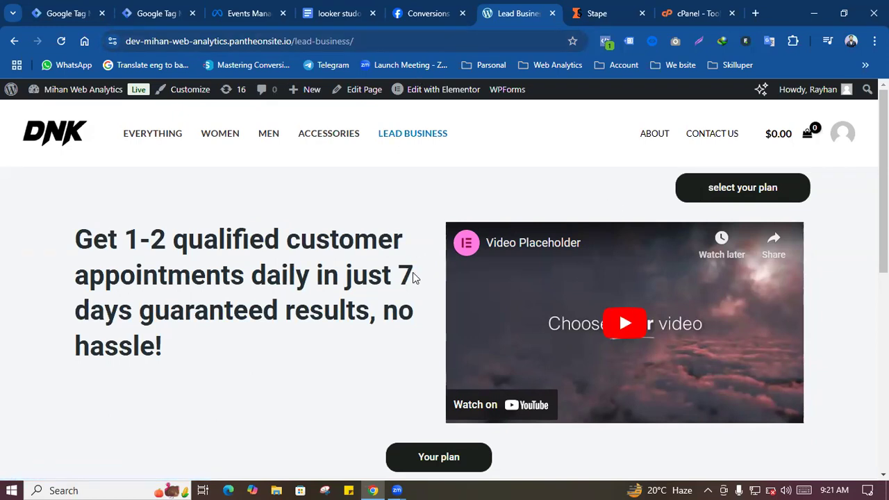
{"action": "left_click", "coordinate": [75, 22]}
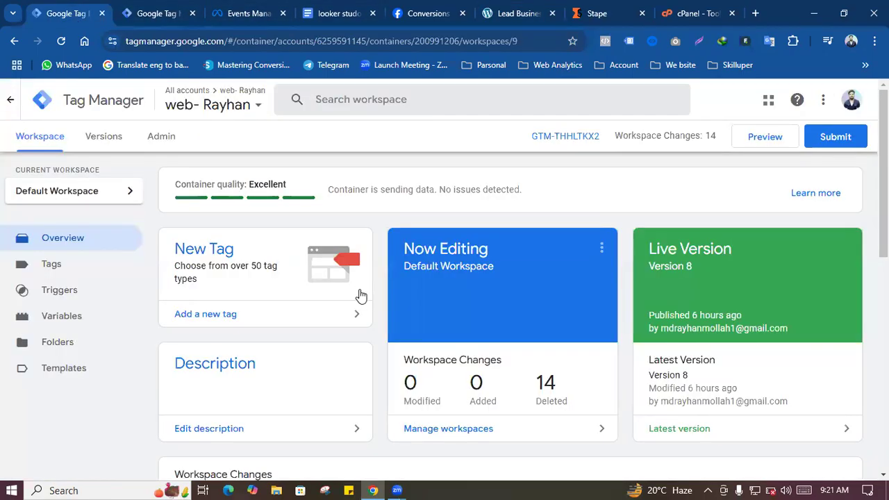
- Check the empty Tags list, then open the container's Templates listing Facebook Pixel and Event Id
{"action": "left_click", "coordinate": [55, 266]}
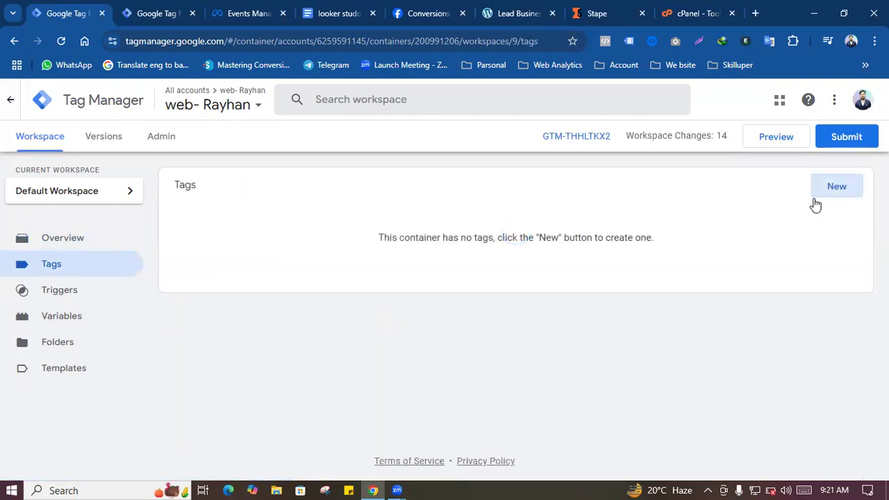
{"action": "left_click", "coordinate": [830, 191]}
{"action": "left_click", "coordinate": [154, 101]}
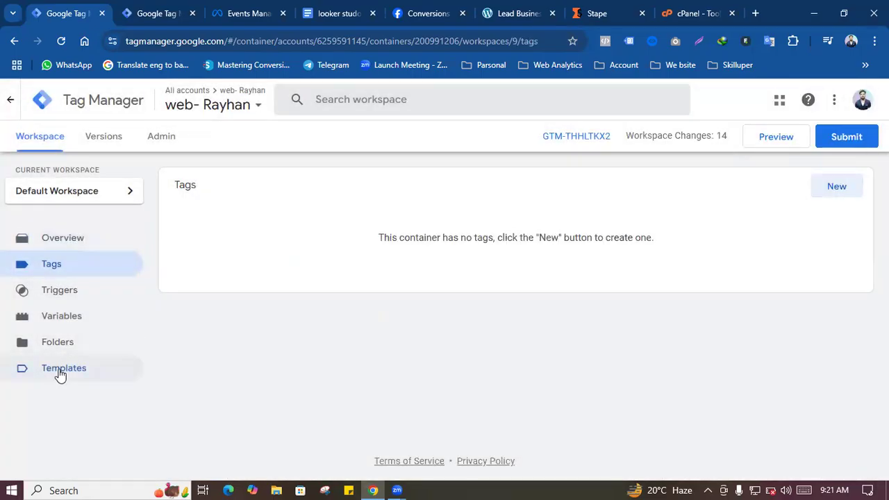
{"action": "left_click", "coordinate": [60, 369]}
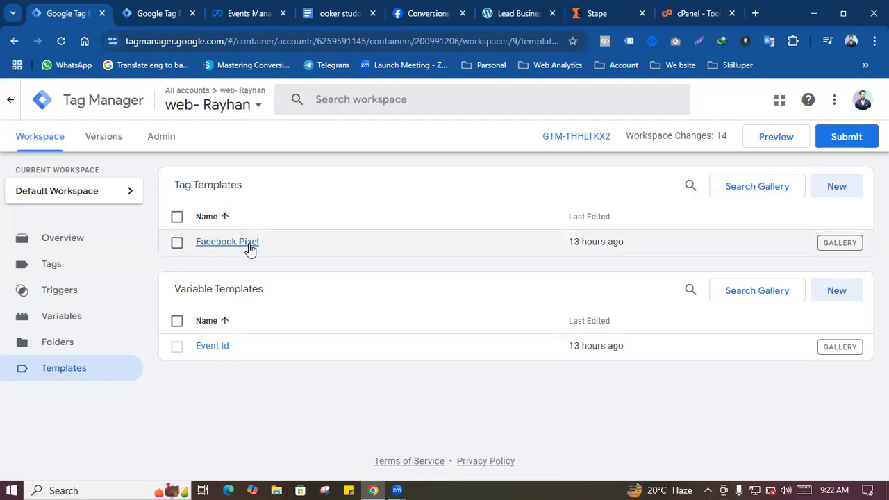
{"action": "left_click", "coordinate": [734, 194]}
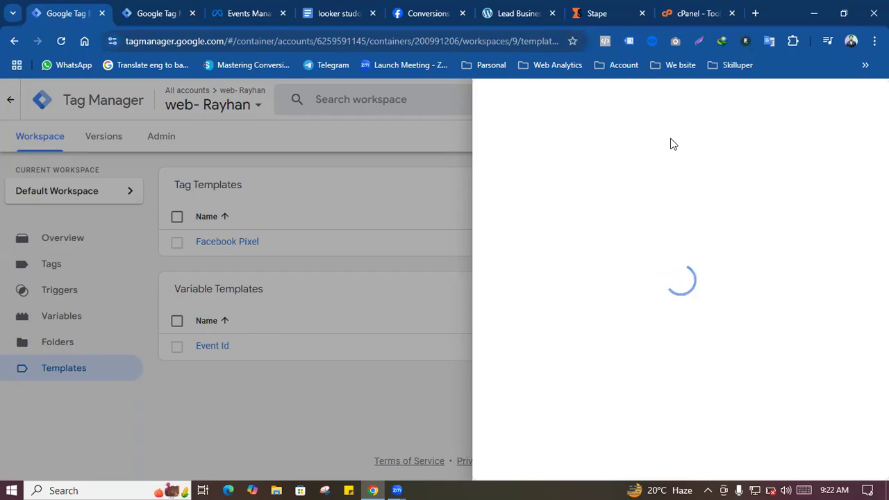
{"action": "left_click", "coordinate": [860, 99]}
{"action": "type", "text": "f"}
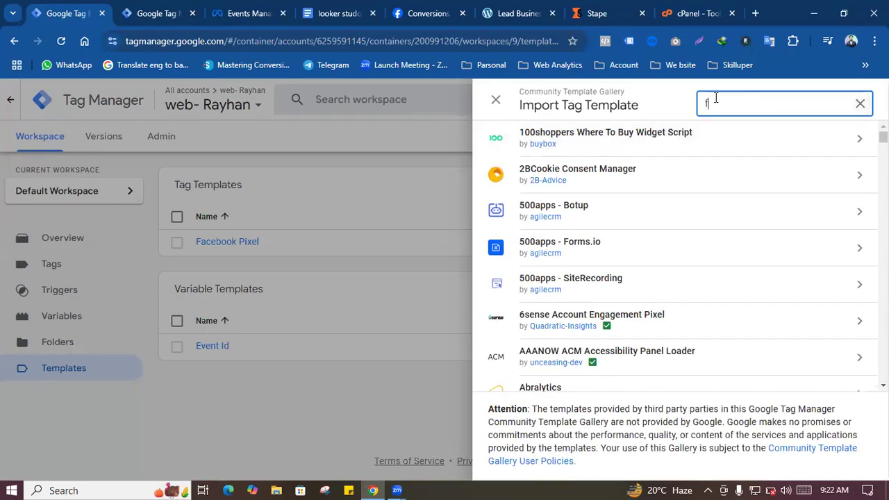
{"action": "type", "text": "acebook"}
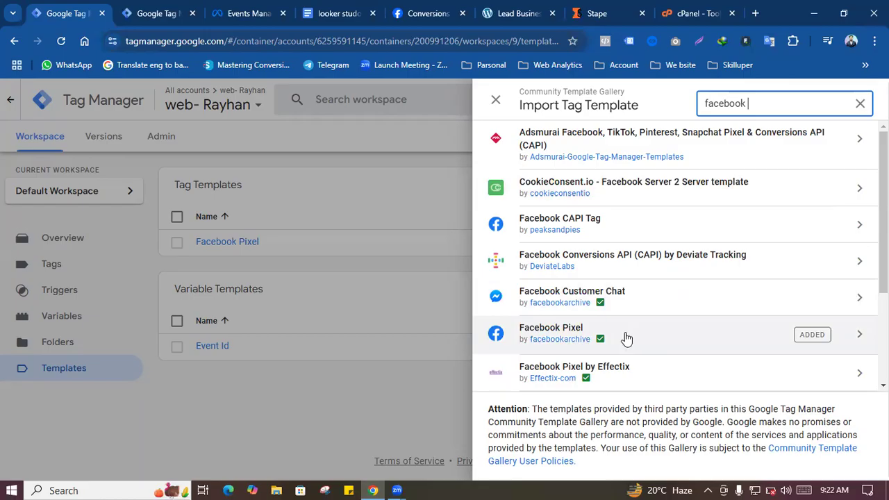
{"action": "mouse_move", "coordinate": [608, 343]}
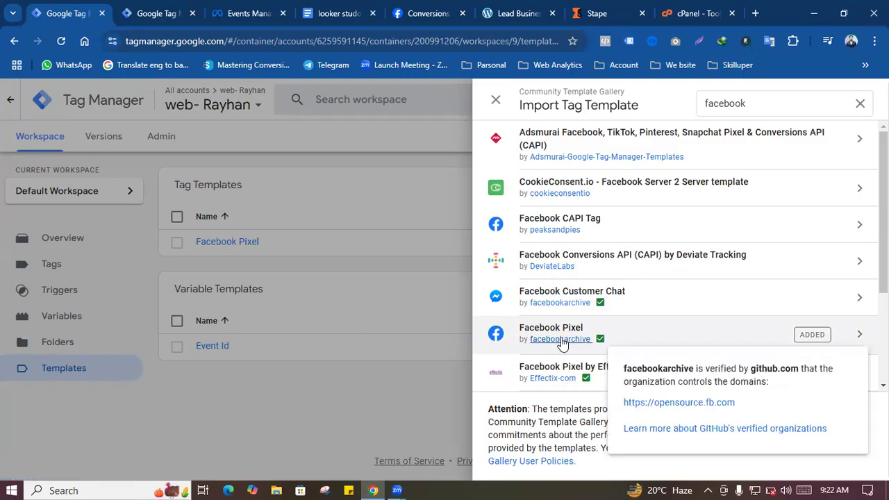
{"action": "left_click", "coordinate": [137, 277]}
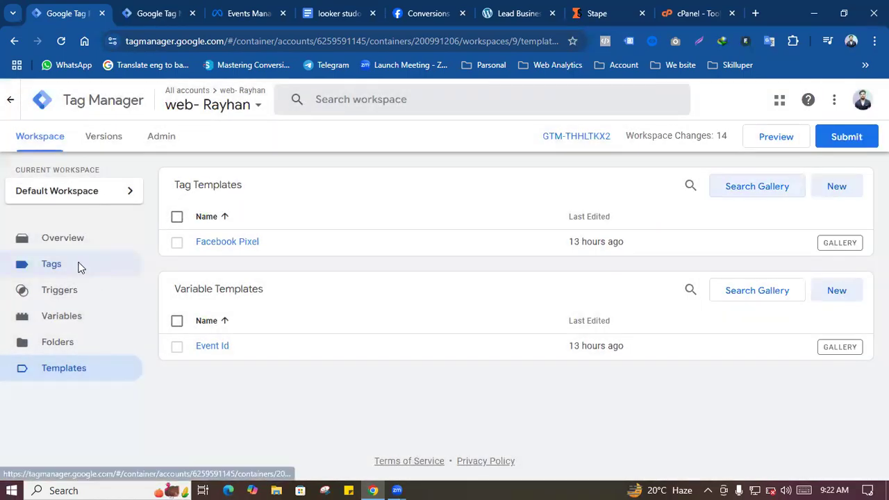
{"action": "left_click", "coordinate": [79, 264]}
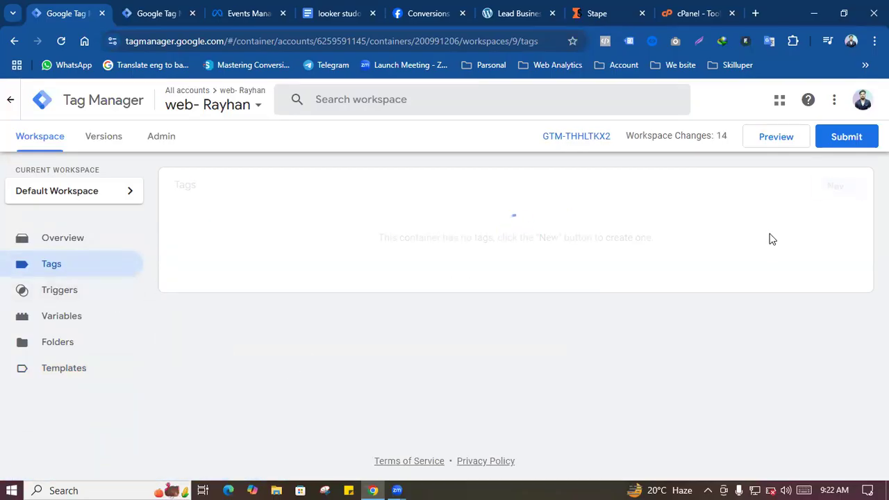
- Create a new tag with the custom Facebook Pixel type, ready for its Pixel ID
{"action": "left_click", "coordinate": [836, 189]}
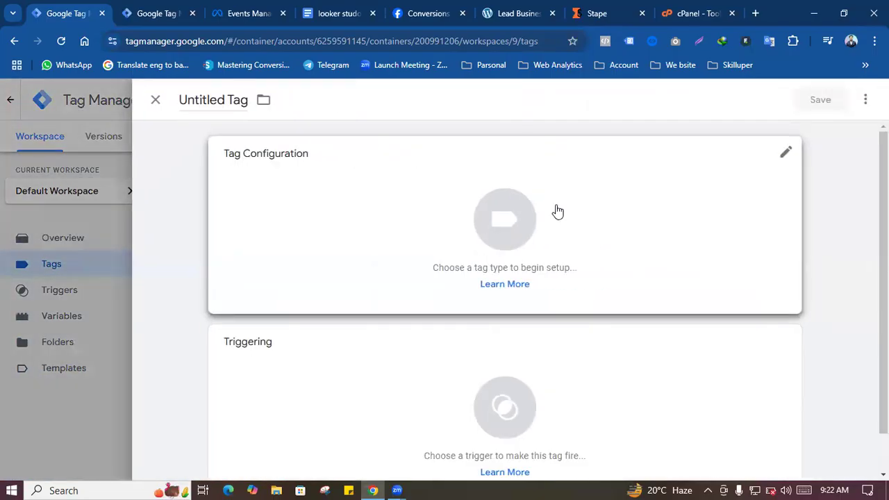
{"action": "left_click", "coordinate": [556, 213]}
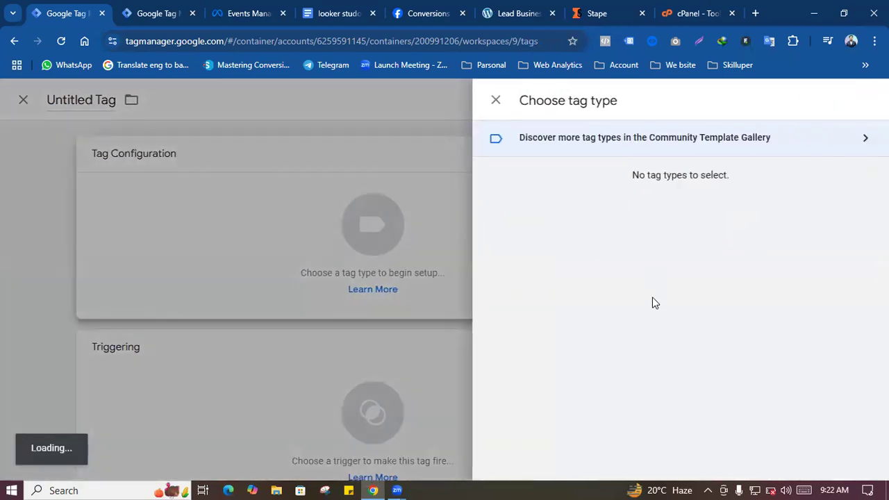
{"action": "scroll", "coordinate": [635, 291], "scroll_direction": "down", "scroll_amount": 2}
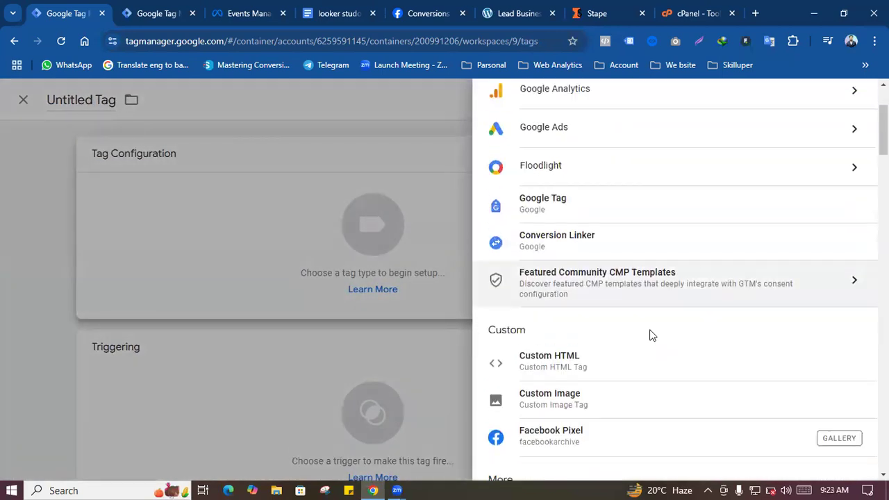
{"action": "scroll", "coordinate": [650, 335], "scroll_direction": "down", "scroll_amount": 1}
{"action": "left_click", "coordinate": [605, 365]}
{"action": "left_click", "coordinate": [271, 311]}
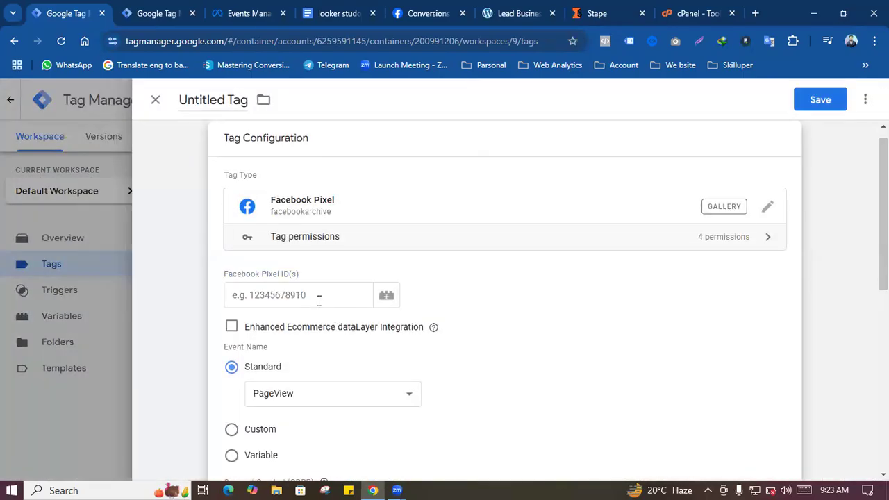
- Look through the Events Manager dataset list for the Mihan Shop dataset
{"action": "left_click", "coordinate": [416, 19]}
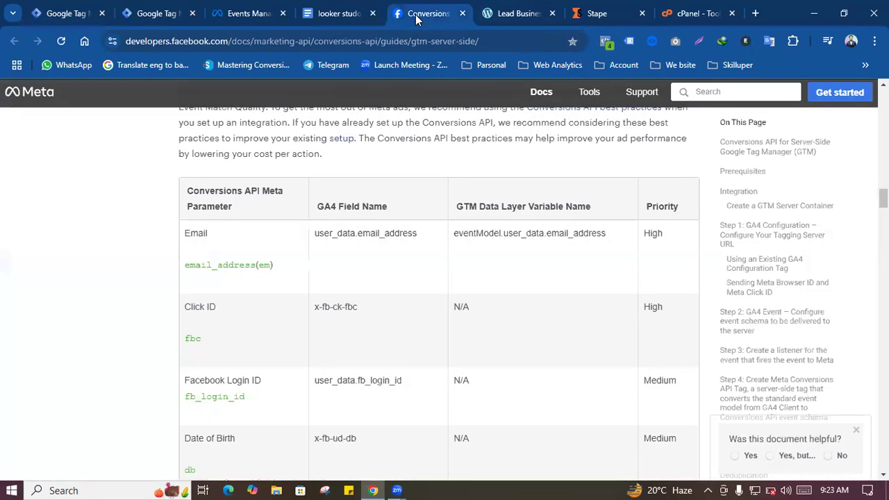
{"action": "left_click", "coordinate": [259, 13]}
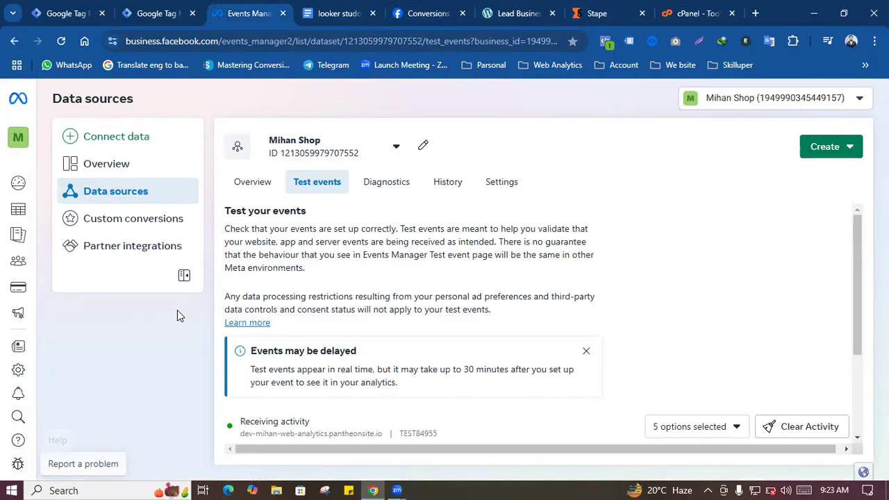
{"action": "left_click", "coordinate": [336, 156]}
{"action": "left_click", "coordinate": [358, 162]}
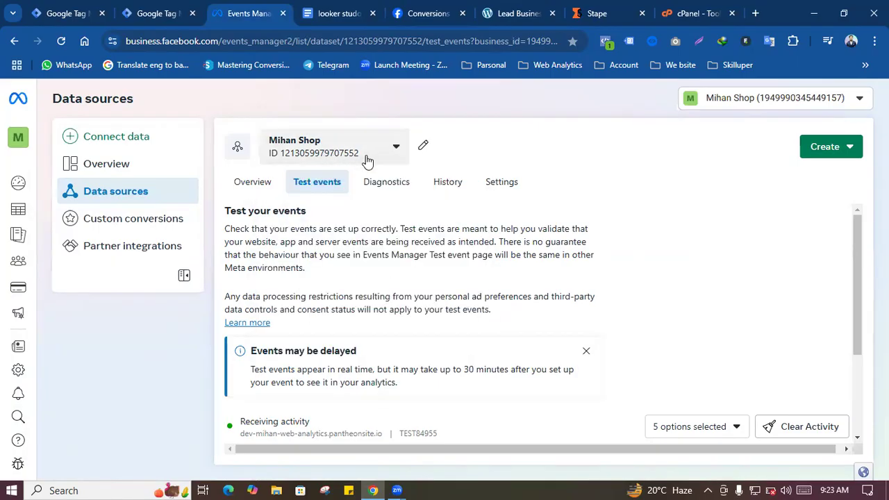
{"action": "left_click", "coordinate": [286, 156]}
{"action": "left_click", "coordinate": [285, 158]}
{"action": "left_click", "coordinate": [317, 156]}
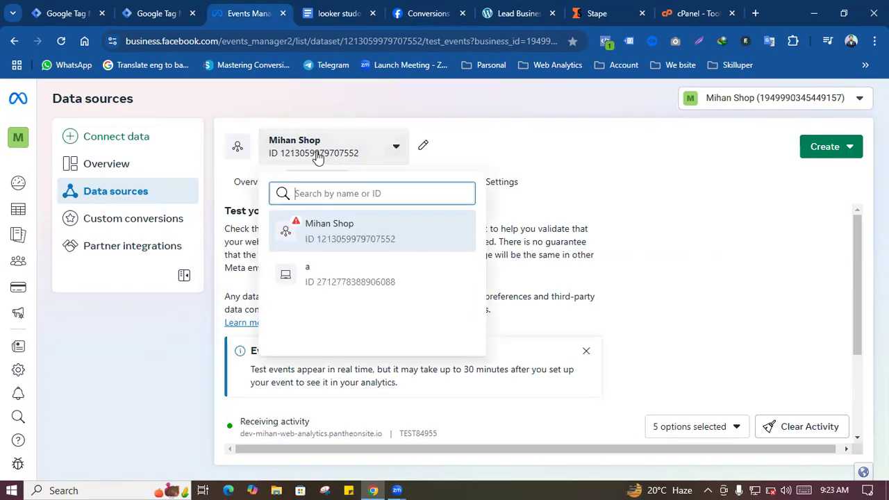
{"action": "left_click", "coordinate": [421, 148]}
{"action": "left_click", "coordinate": [420, 147]}
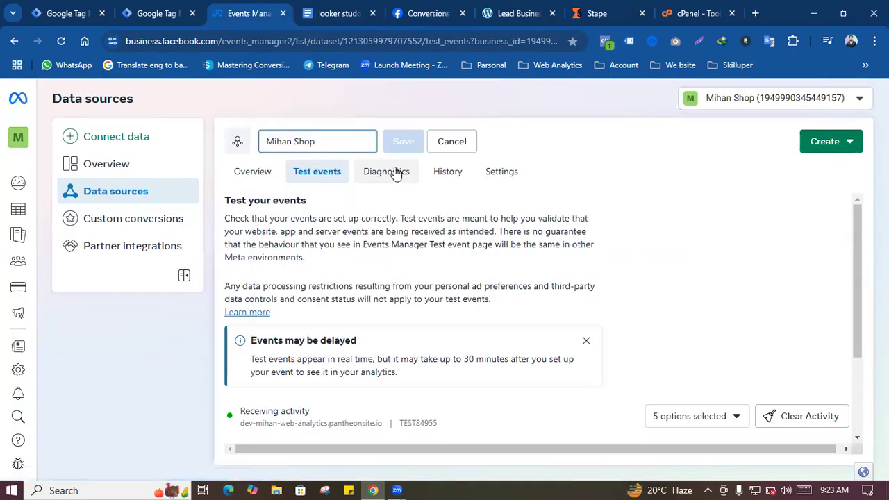
{"action": "left_click", "coordinate": [475, 143]}
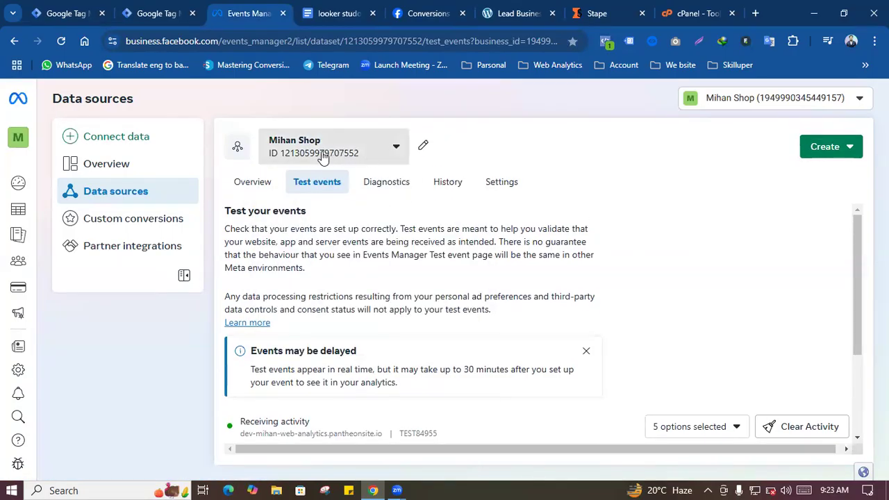
{"action": "left_click", "coordinate": [289, 156]}
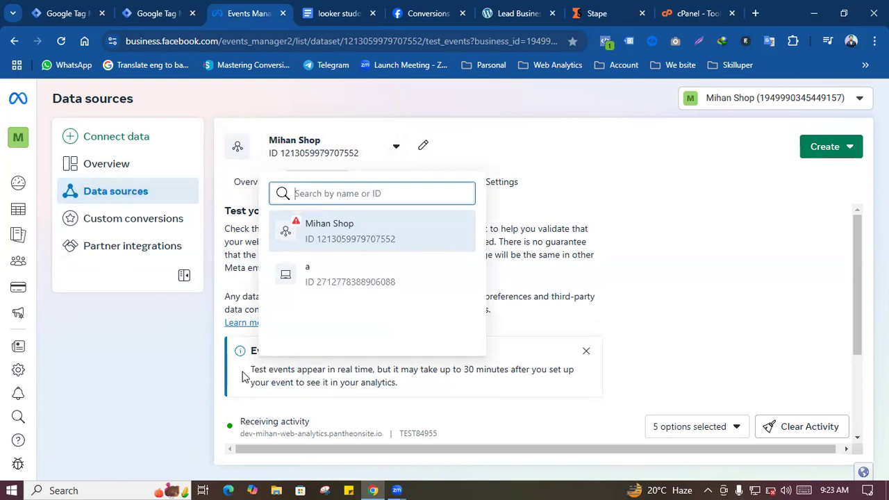
{"action": "scroll", "coordinate": [244, 375], "scroll_direction": "down", "scroll_amount": 2}
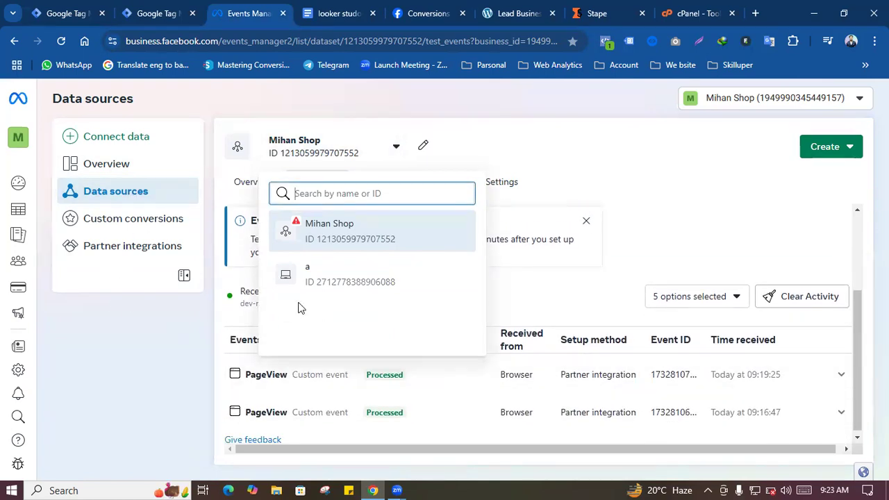
- In Business Settings > Data sources > Datasets, highlight the Mihan Shop dataset ID to copy it
{"action": "mouse_move", "coordinate": [30, 368]}
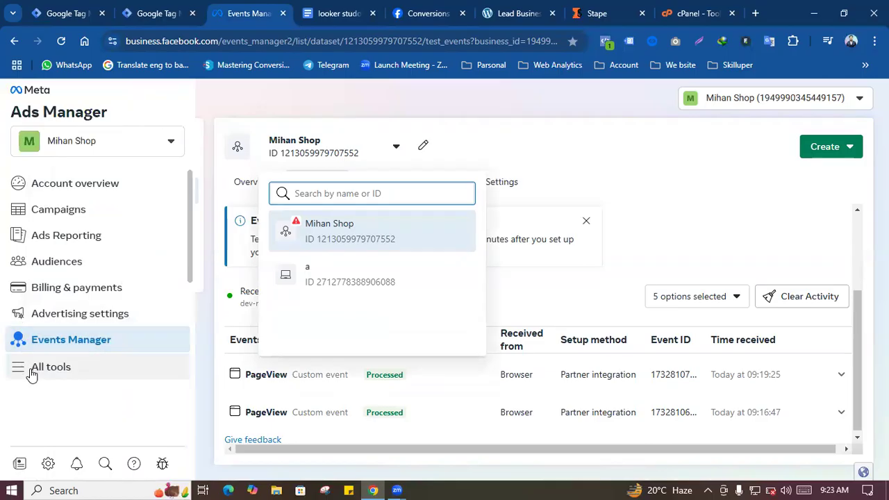
{"action": "left_click", "coordinate": [103, 338]}
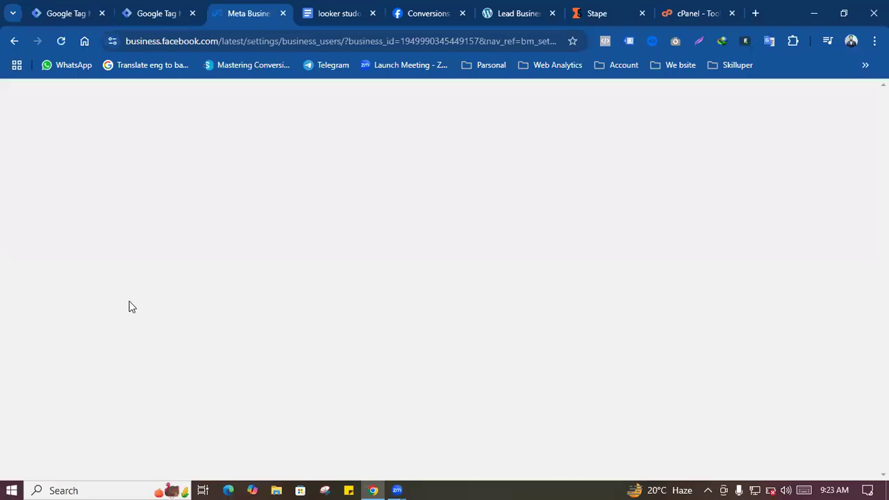
{"action": "scroll", "coordinate": [145, 396], "scroll_direction": "down", "scroll_amount": 3}
{"action": "scroll", "coordinate": [132, 395], "scroll_direction": "down", "scroll_amount": 2}
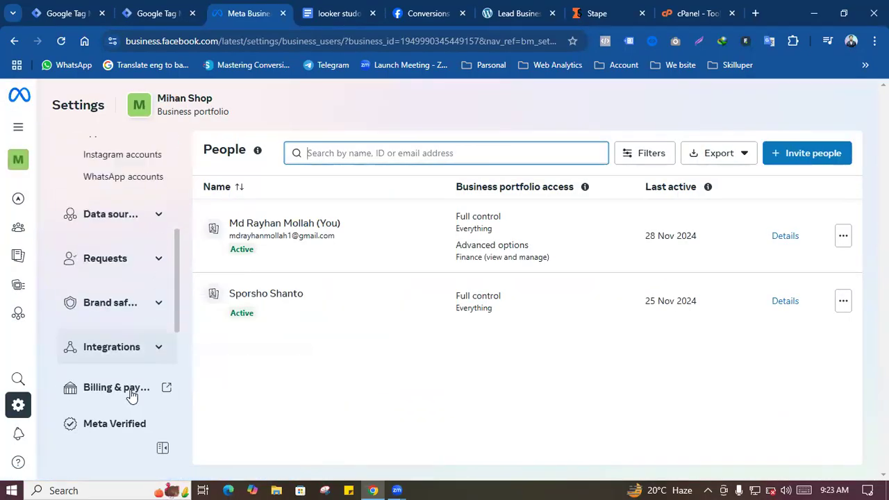
{"action": "left_click", "coordinate": [113, 220]}
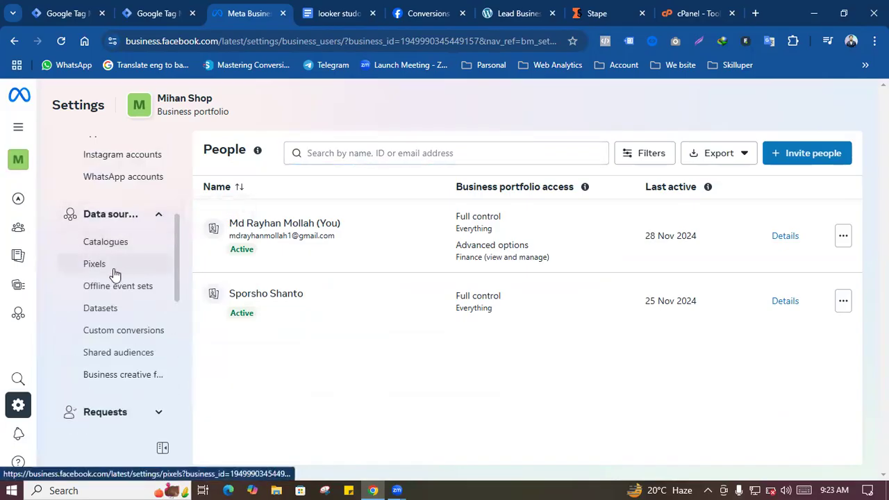
{"action": "left_click", "coordinate": [102, 312]}
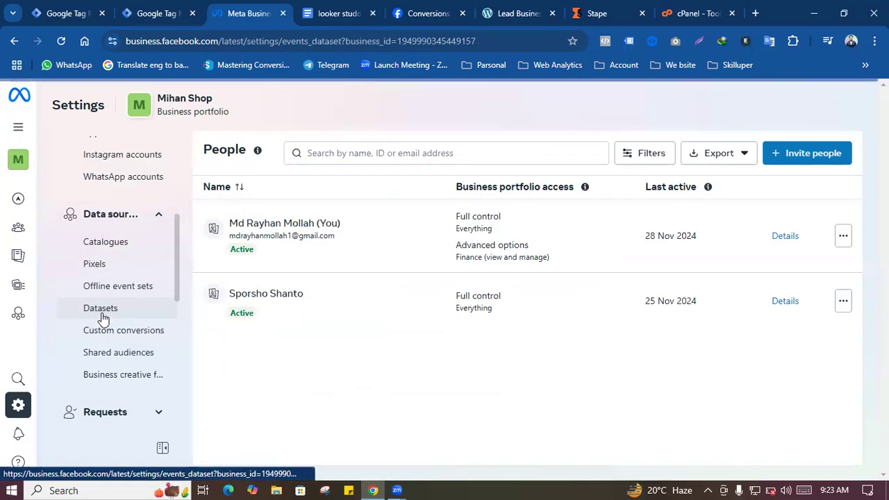
{"action": "left_click_drag", "start_coordinate": [528, 211], "coordinate": [484, 210]}
{"action": "key", "text": "ctrl+c"}
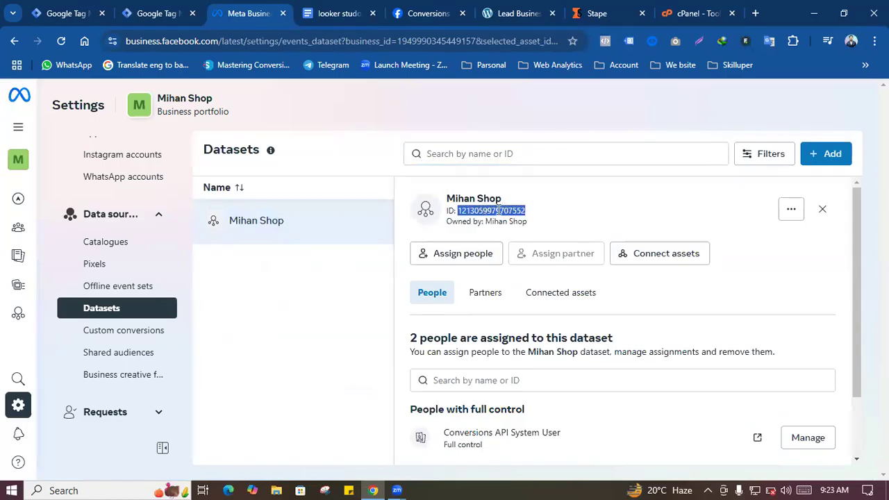
{"action": "left_click", "coordinate": [166, 13]}
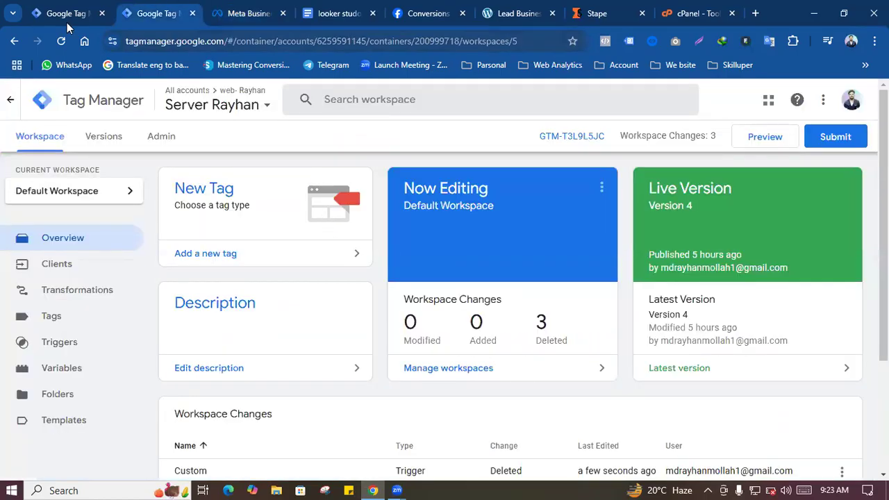
- Set the Pixel ID to a new Constant variable named Pixel-id holding the pasted dataset ID
{"action": "left_click", "coordinate": [67, 22]}
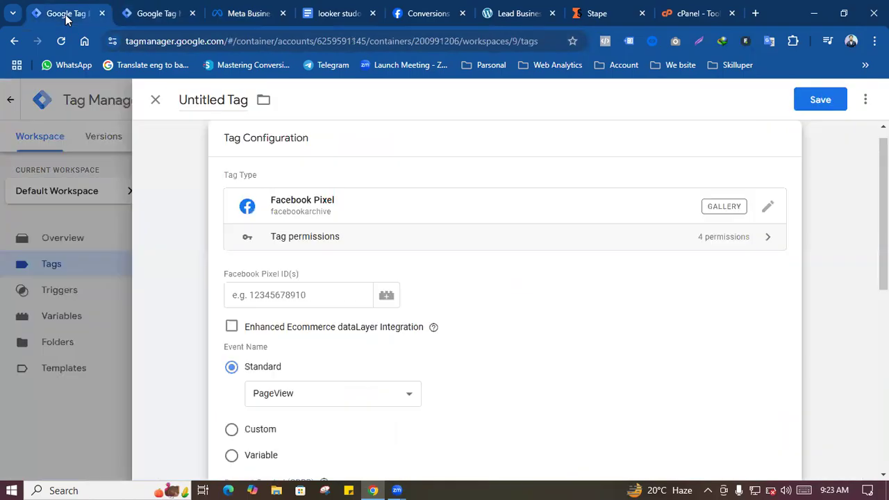
{"action": "left_click", "coordinate": [391, 295]}
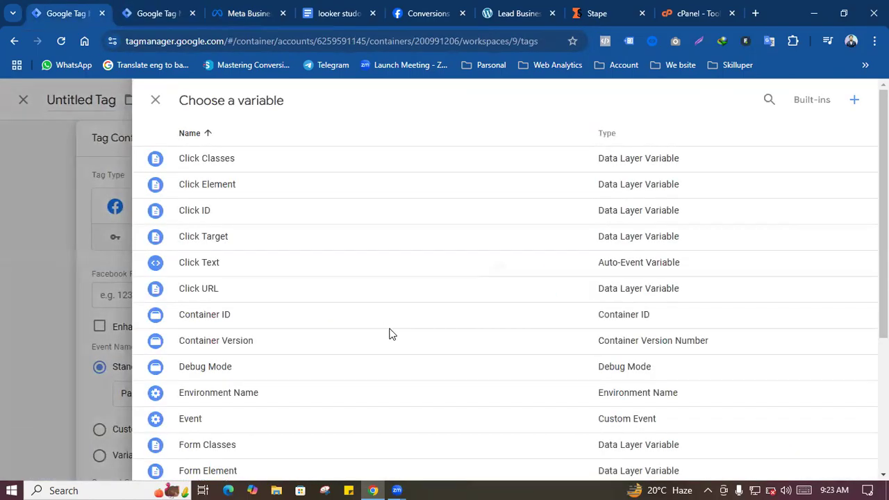
{"action": "left_click", "coordinate": [854, 101]}
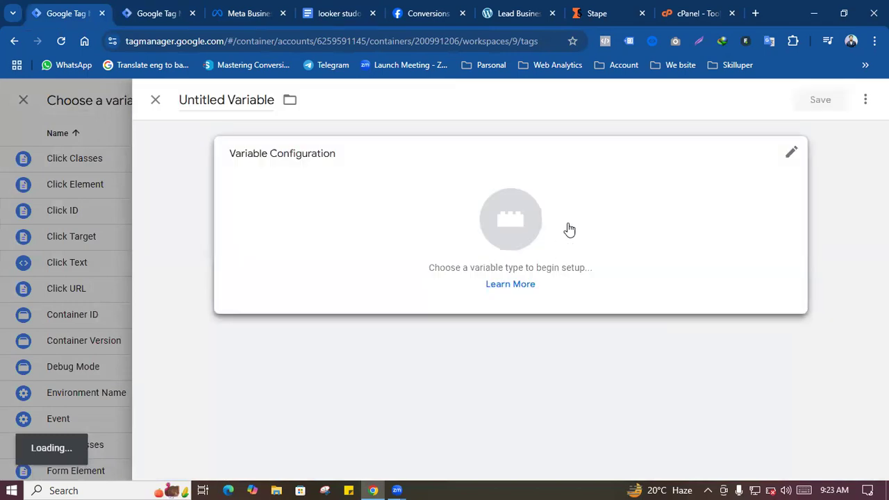
{"action": "left_click", "coordinate": [568, 230]}
{"action": "scroll", "coordinate": [641, 303], "scroll_direction": "down", "scroll_amount": 7}
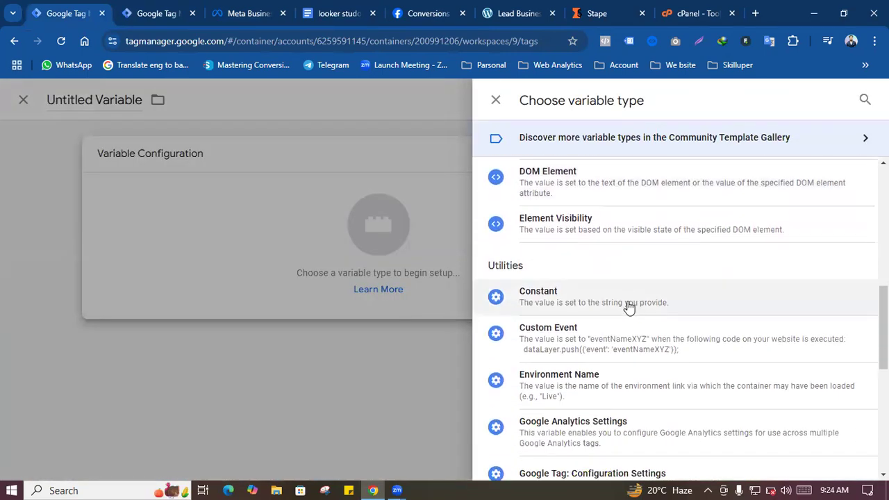
{"action": "left_click", "coordinate": [628, 305]}
{"action": "left_click", "coordinate": [337, 284]}
{"action": "key", "text": "ctrl+v"}
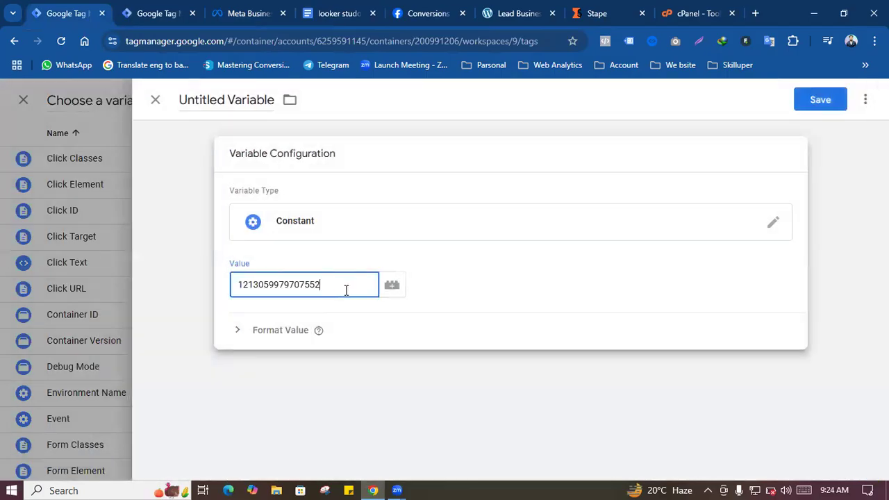
{"action": "left_click", "coordinate": [238, 99]}
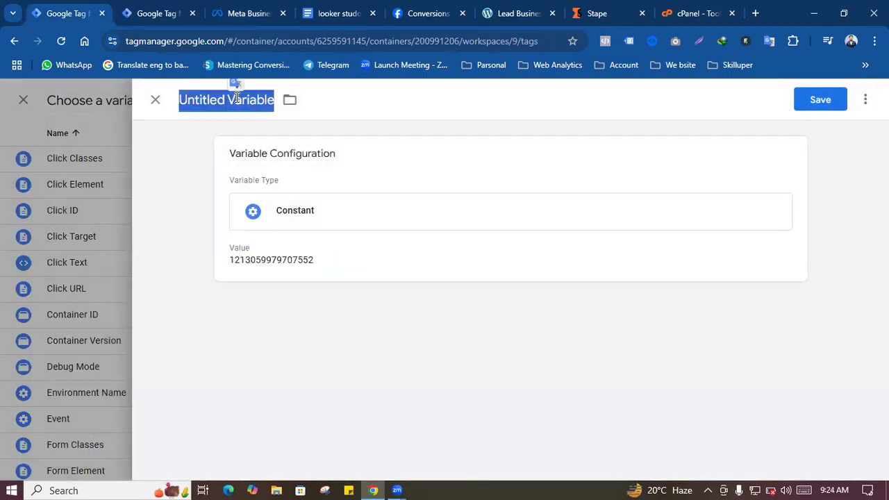
{"action": "type", "text": "Pixel-id"}
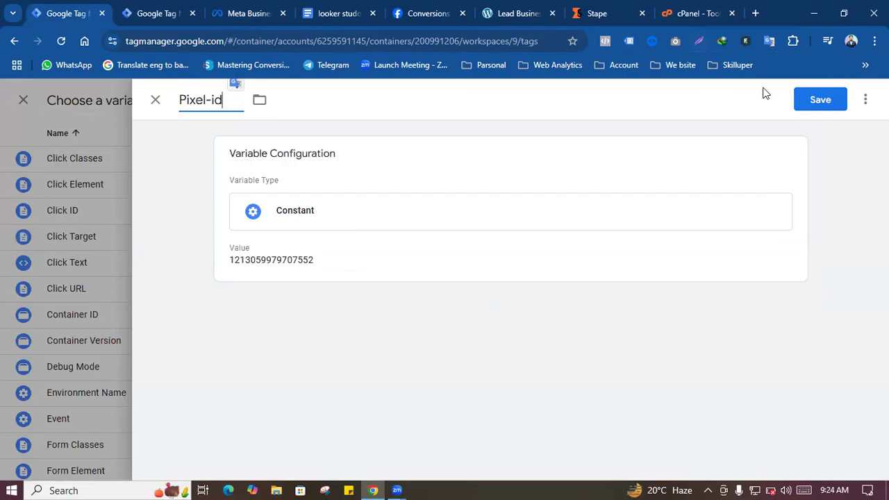
{"action": "left_click", "coordinate": [810, 106]}
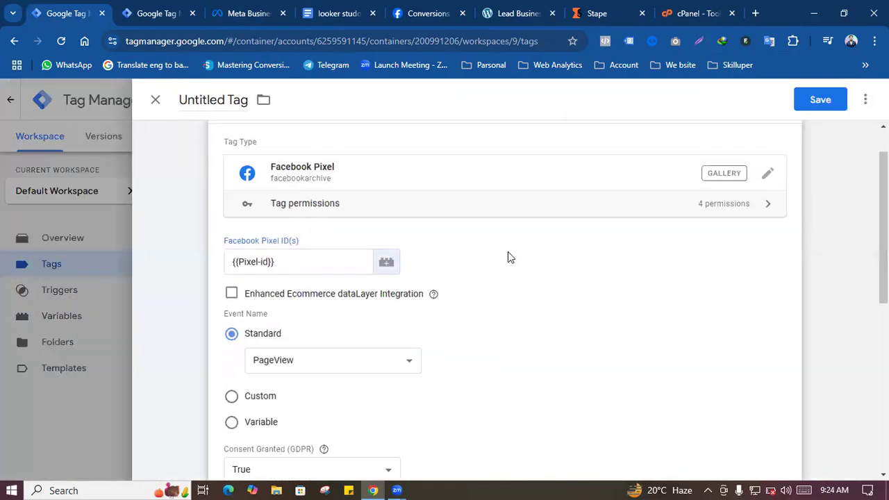
- Expand the tag's Object Properties and add four empty property rows
{"action": "scroll", "coordinate": [508, 258], "scroll_direction": "down", "scroll_amount": 3}
{"action": "scroll", "coordinate": [505, 259], "scroll_direction": "up", "scroll_amount": 1}
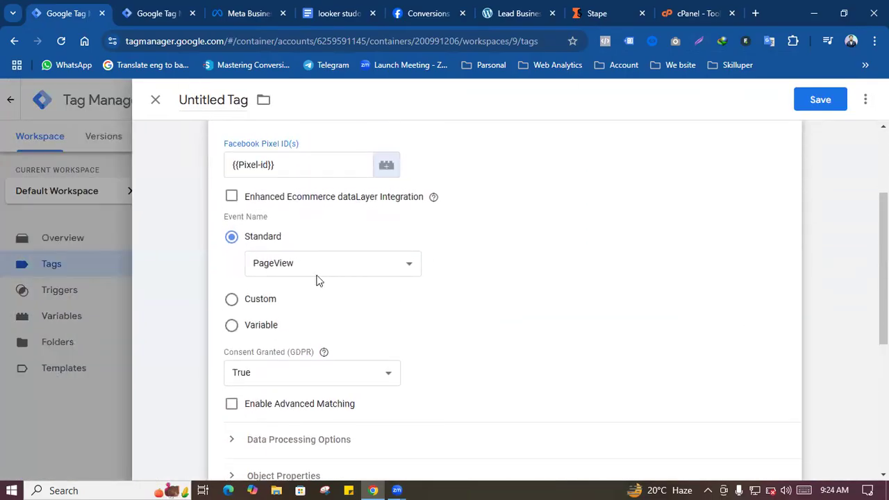
{"action": "scroll", "coordinate": [367, 274], "scroll_direction": "down", "scroll_amount": 3}
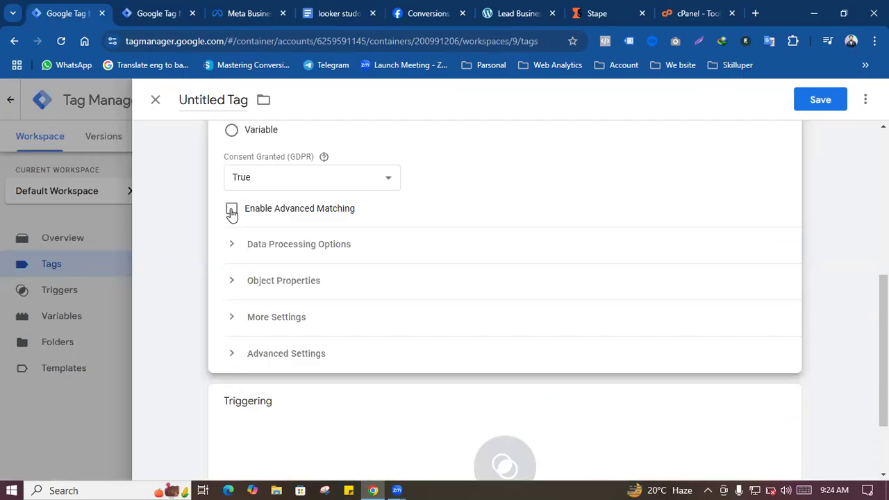
{"action": "left_click", "coordinate": [240, 285]}
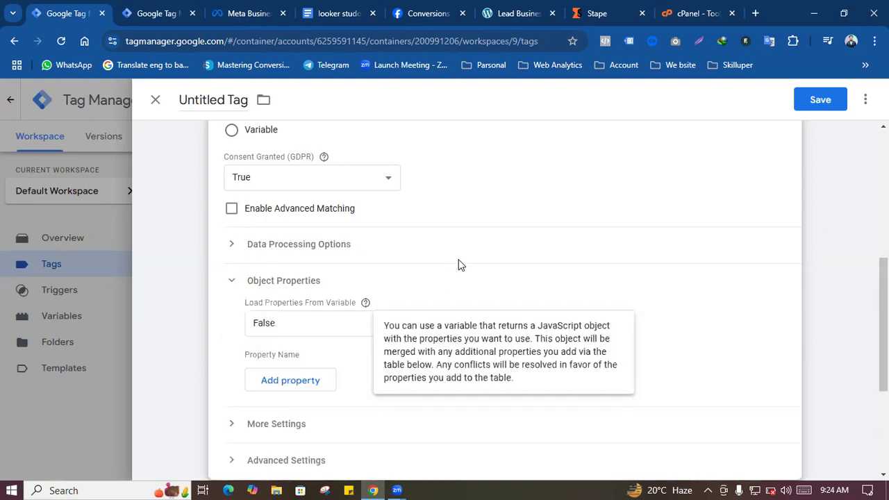
{"action": "scroll", "coordinate": [458, 271], "scroll_direction": "down", "scroll_amount": 1}
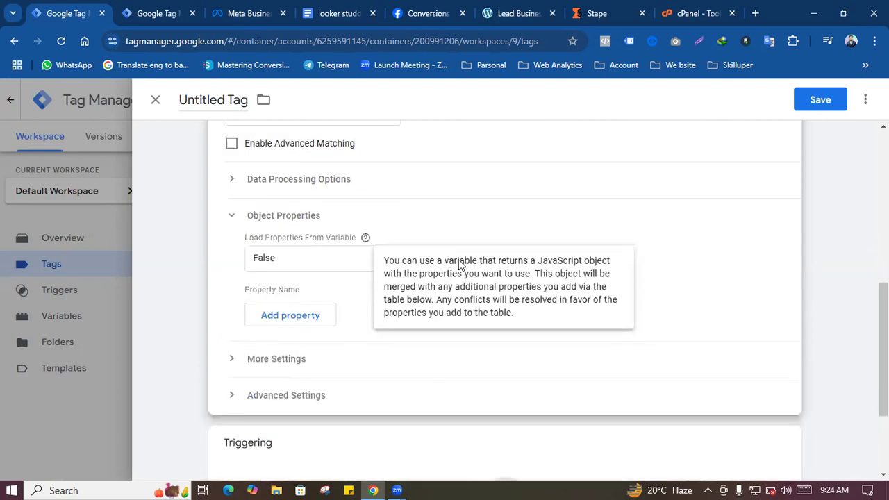
{"action": "left_click", "coordinate": [307, 319]}
{"action": "left_click", "coordinate": [305, 353]}
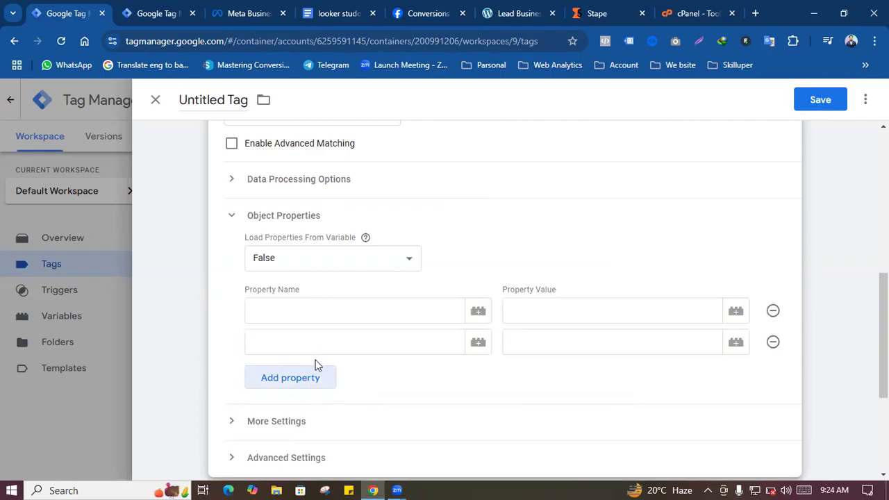
{"action": "left_click", "coordinate": [307, 377]}
{"action": "left_click", "coordinate": [302, 406]}
{"action": "scroll", "coordinate": [502, 207], "scroll_direction": "down", "scroll_amount": 1}
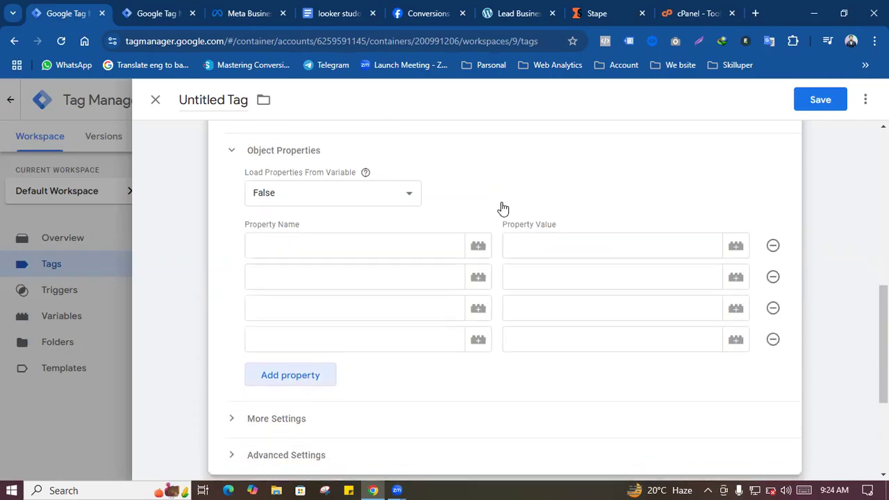
- Name the first three object properties event_name, fbp and fpc
{"action": "left_click", "coordinate": [364, 244]}
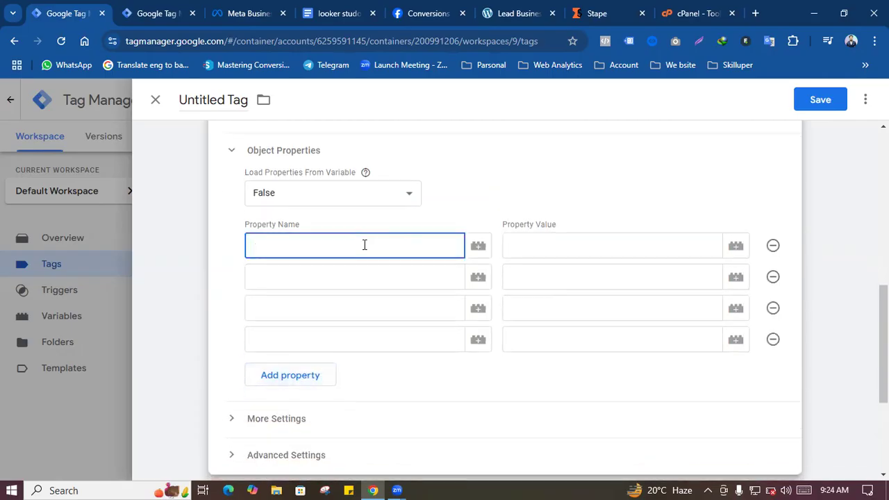
{"action": "type", "text": "event_name"}
{"action": "left_click", "coordinate": [353, 272]}
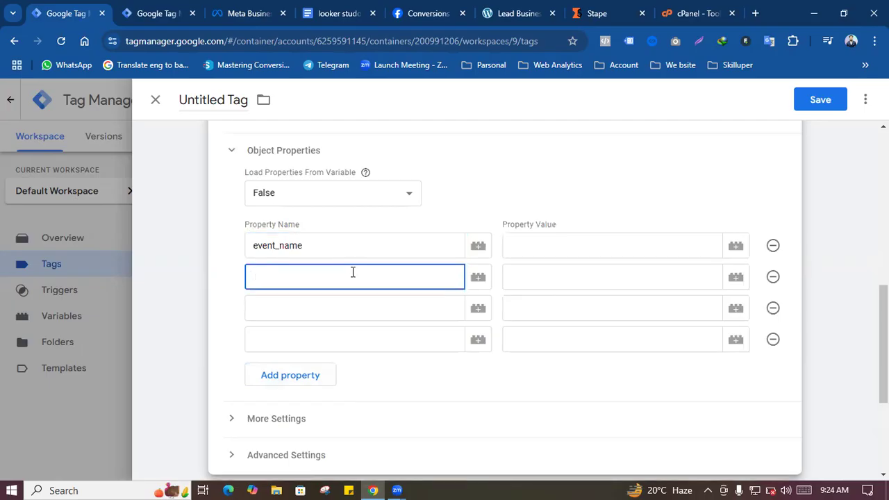
{"action": "type", "text": "fbp"}
{"action": "left_click", "coordinate": [314, 308]}
{"action": "type", "text": "fpc"}
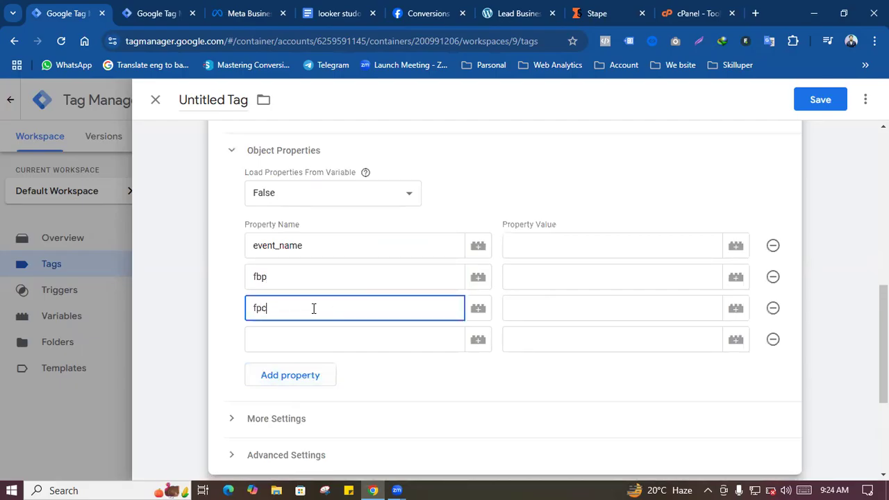
- Open the Conversions API GTM guide and scan its parameter table, highlighting fbc
{"action": "left_click", "coordinate": [248, 13]}
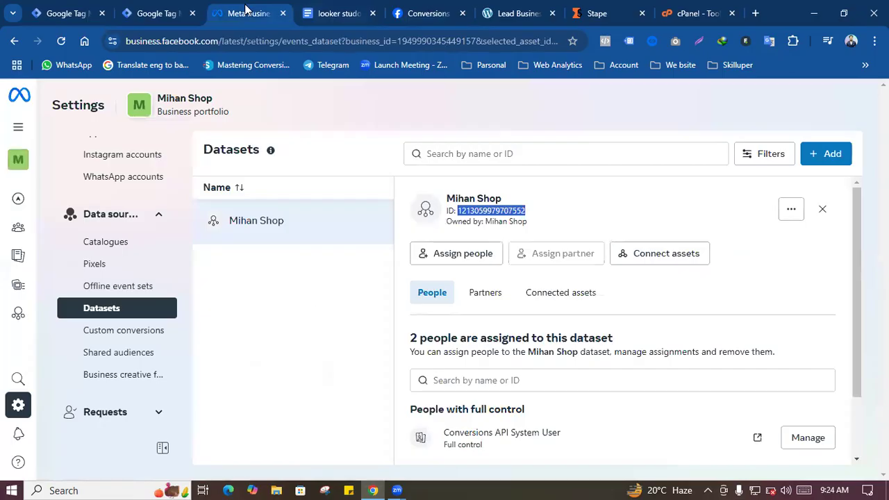
{"action": "left_click", "coordinate": [421, 15]}
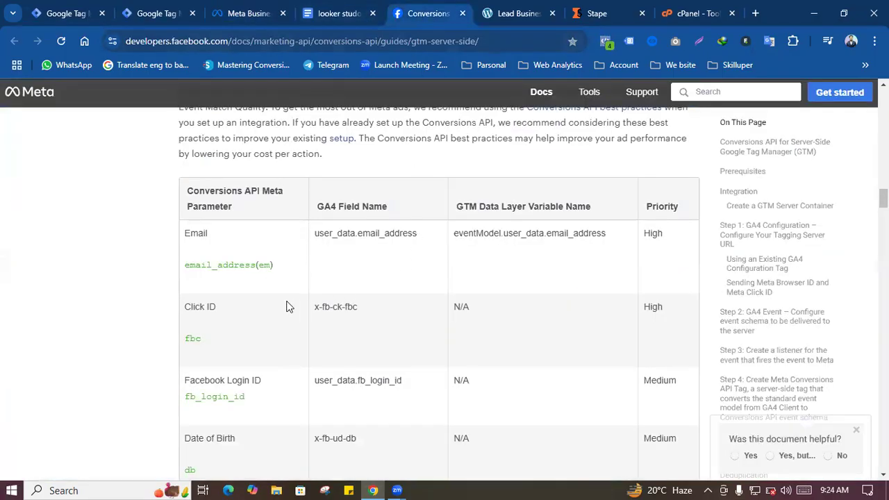
{"action": "scroll", "coordinate": [279, 300], "scroll_direction": "down", "scroll_amount": 1}
{"action": "scroll", "coordinate": [278, 300], "scroll_direction": "up", "scroll_amount": 1}
{"action": "scroll", "coordinate": [258, 210], "scroll_direction": "down", "scroll_amount": 2}
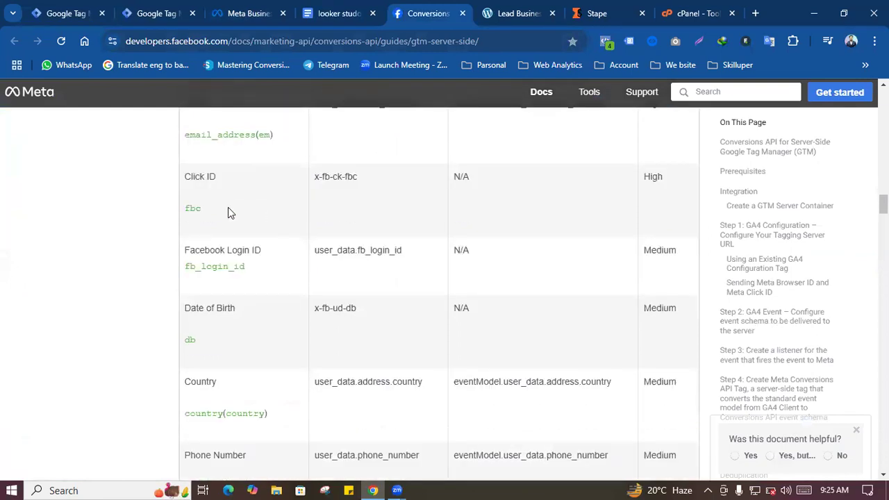
{"action": "left_click_drag", "start_coordinate": [207, 208], "coordinate": [182, 207]}
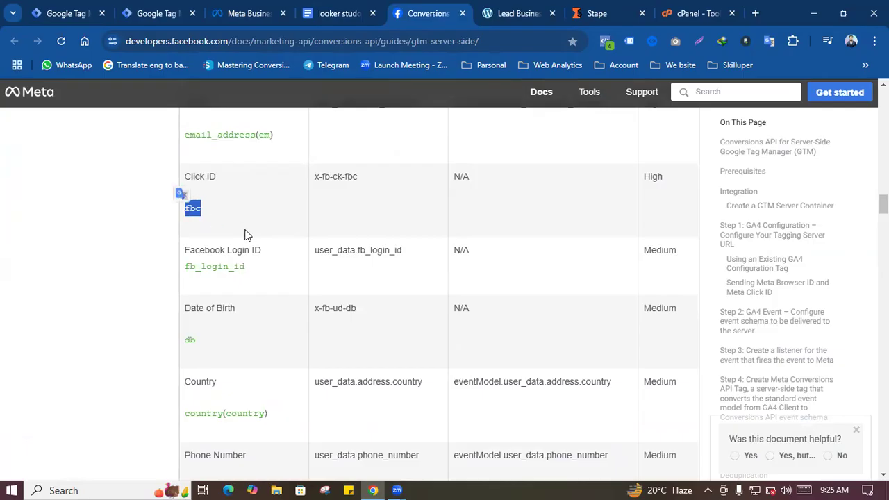
{"action": "scroll", "coordinate": [246, 235], "scroll_direction": "down", "scroll_amount": 1}
{"action": "scroll", "coordinate": [245, 235], "scroll_direction": "up", "scroll_amount": 3}
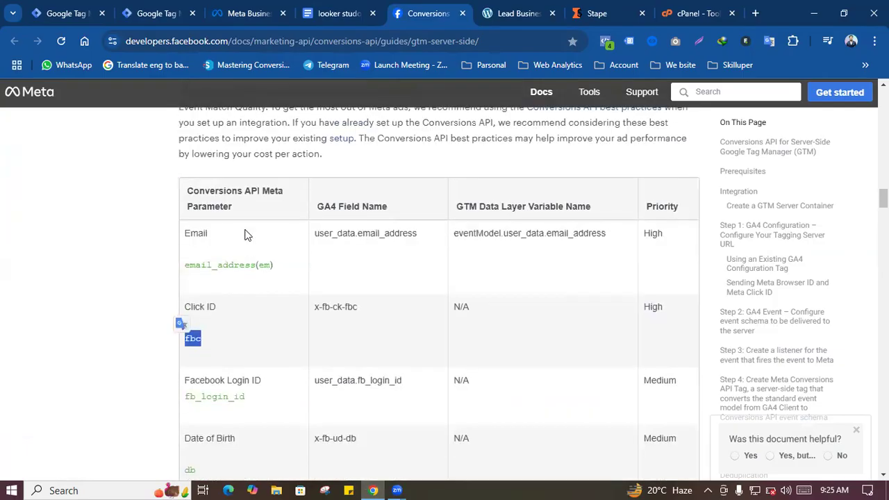
{"action": "scroll", "coordinate": [244, 234], "scroll_direction": "down", "scroll_amount": 4}
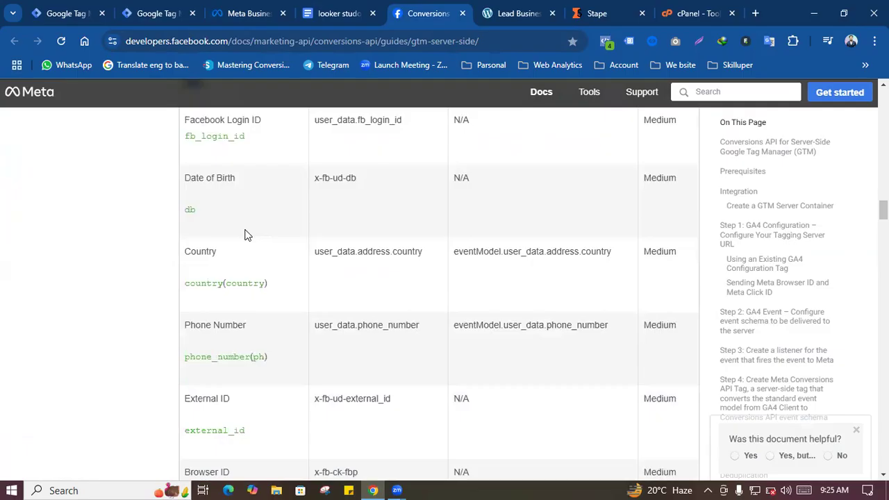
{"action": "scroll", "coordinate": [244, 235], "scroll_direction": "down", "scroll_amount": 2}
{"action": "scroll", "coordinate": [403, 310], "scroll_direction": "up", "scroll_amount": 6}
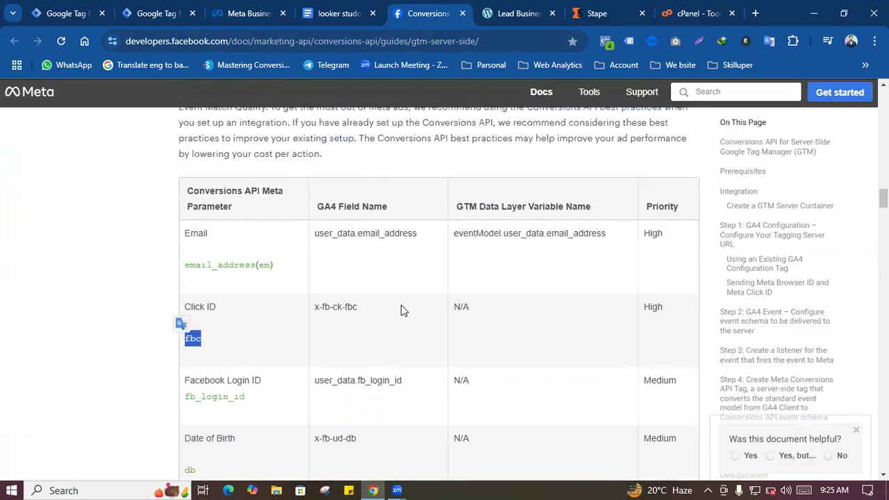
- Highlight the first_party_collection field name in the parameter table to copy it
{"action": "left_click_drag", "start_coordinate": [331, 207], "coordinate": [382, 217]}
{"action": "scroll", "coordinate": [383, 313], "scroll_direction": "down", "scroll_amount": 4}
{"action": "scroll", "coordinate": [382, 308], "scroll_direction": "down", "scroll_amount": 5}
{"action": "scroll", "coordinate": [381, 304], "scroll_direction": "down", "scroll_amount": 6}
{"action": "scroll", "coordinate": [373, 277], "scroll_direction": "up", "scroll_amount": 10}
{"action": "scroll", "coordinate": [372, 277], "scroll_direction": "up", "scroll_amount": 15}
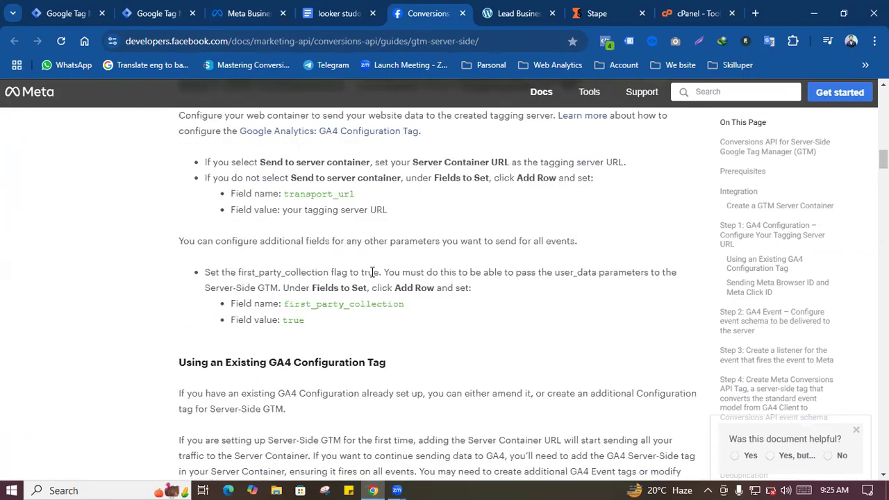
{"action": "left_click_drag", "start_coordinate": [405, 304], "coordinate": [284, 307]}
{"action": "key", "text": "ctrl+c"}
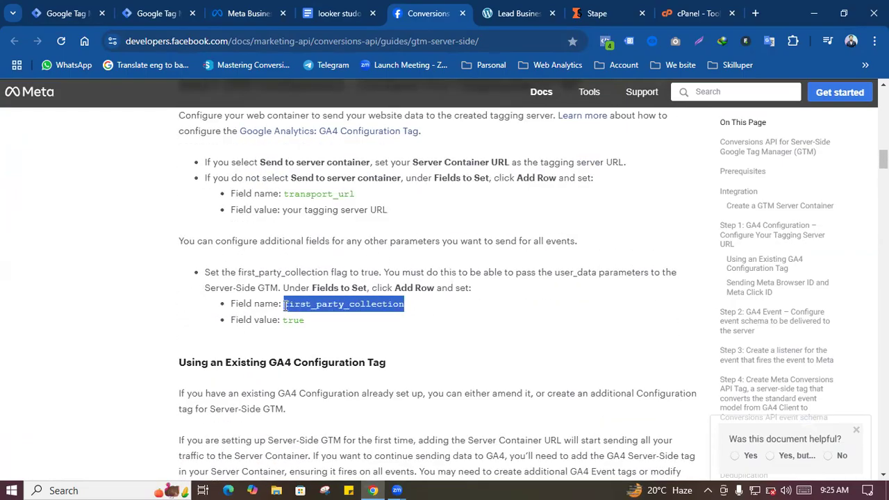
{"action": "left_click", "coordinate": [156, 14]}
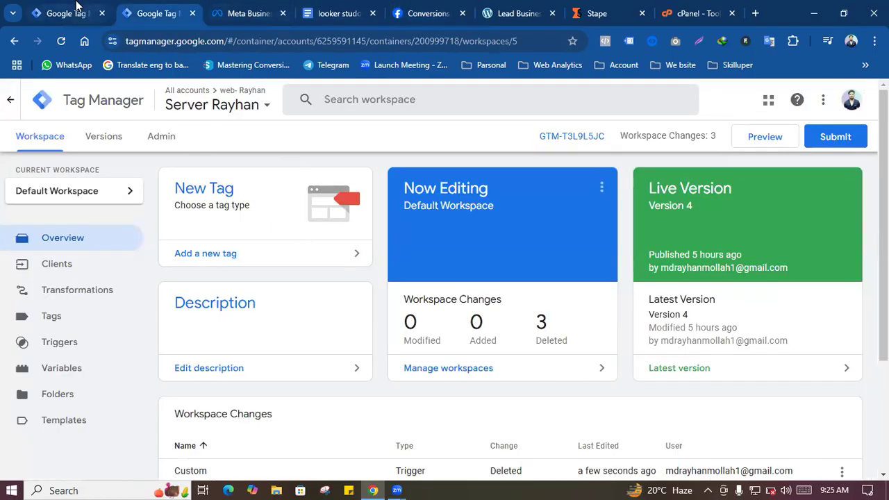
- Paste first_party_collection as the fourth property name after event_name, fbp and fpc
{"action": "left_click", "coordinate": [76, 7]}
{"action": "left_click", "coordinate": [306, 333]}
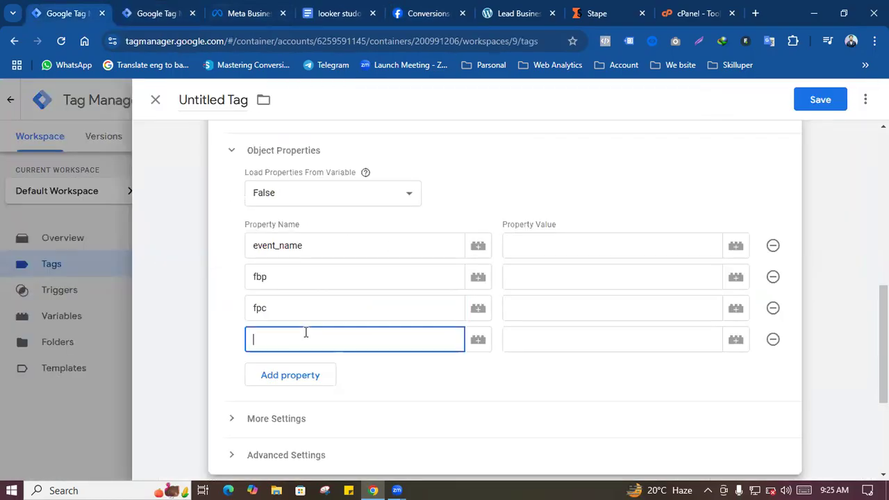
{"action": "key", "text": "ctrl+v"}
{"action": "left_click_drag", "start_coordinate": [318, 276], "coordinate": [244, 281]}
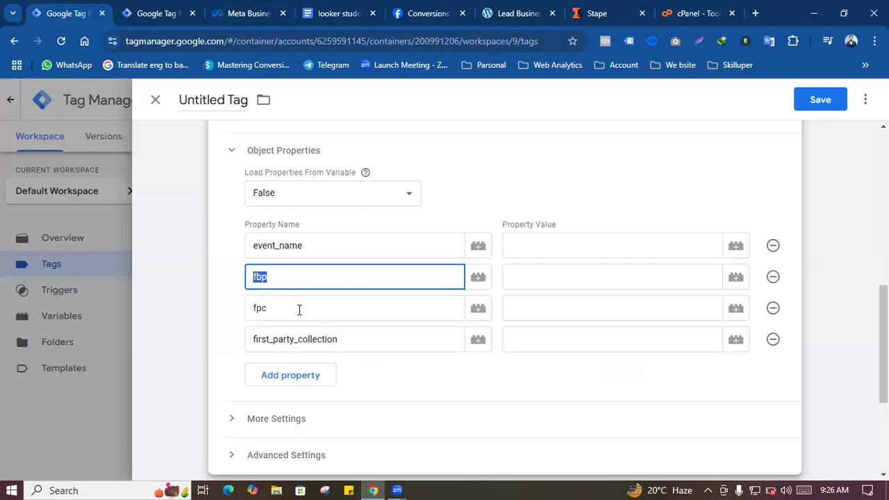
{"action": "left_click_drag", "start_coordinate": [298, 307], "coordinate": [240, 312]}
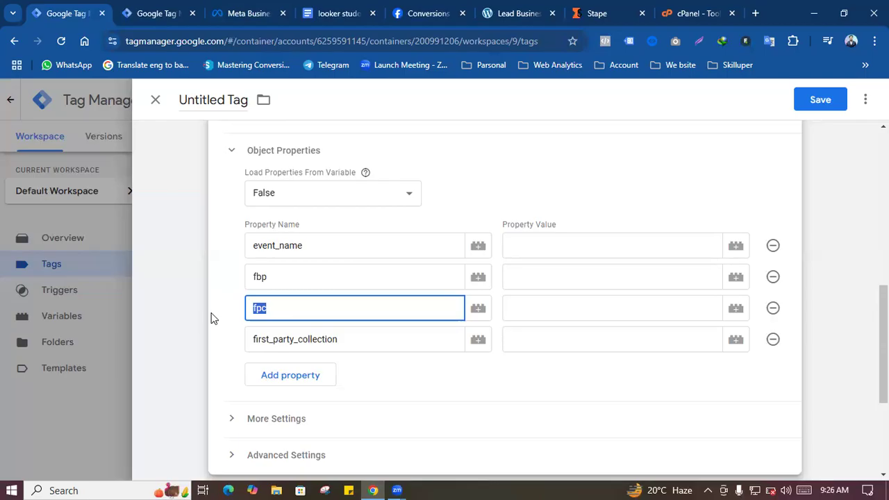
{"action": "double_click", "coordinate": [282, 277]}
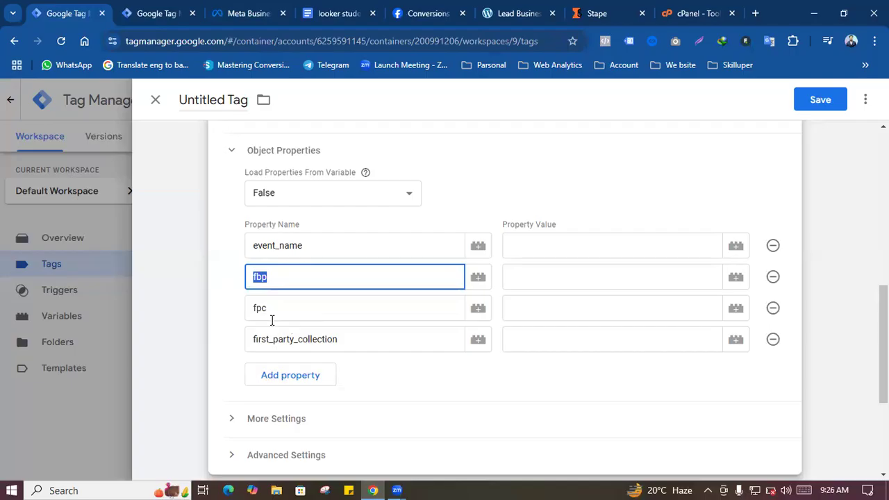
{"action": "left_click", "coordinate": [185, 347]}
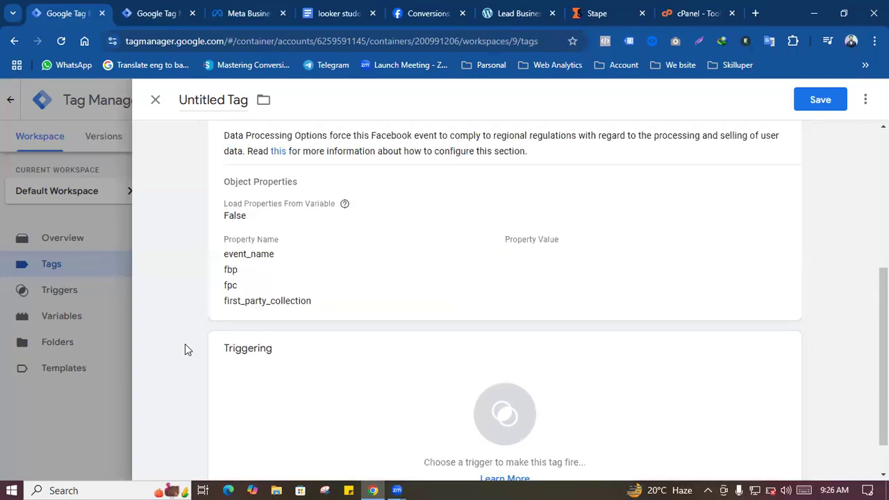
- Enter true as the first_party_collection value and bring up the variable list for fbp's value
{"action": "left_click", "coordinate": [272, 312]}
{"action": "scroll", "coordinate": [314, 317], "scroll_direction": "down", "scroll_amount": 3}
{"action": "scroll", "coordinate": [316, 318], "scroll_direction": "down", "scroll_amount": 1}
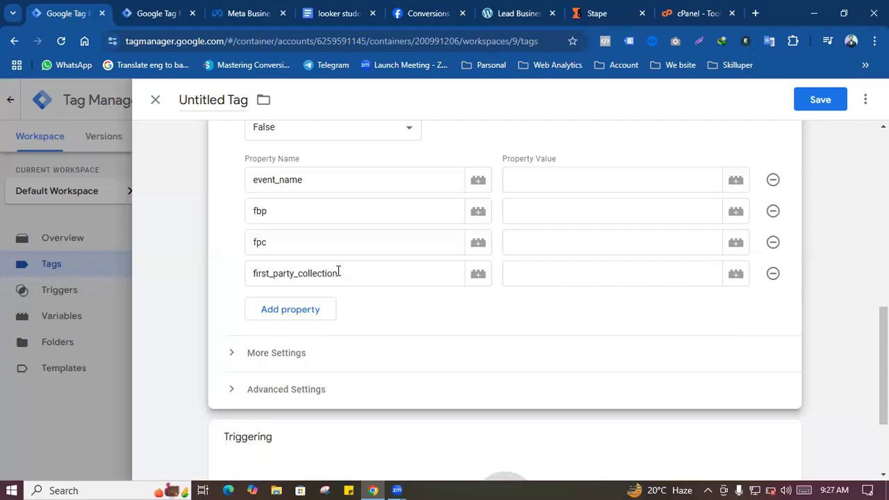
{"action": "left_click_drag", "start_coordinate": [349, 271], "coordinate": [252, 271]}
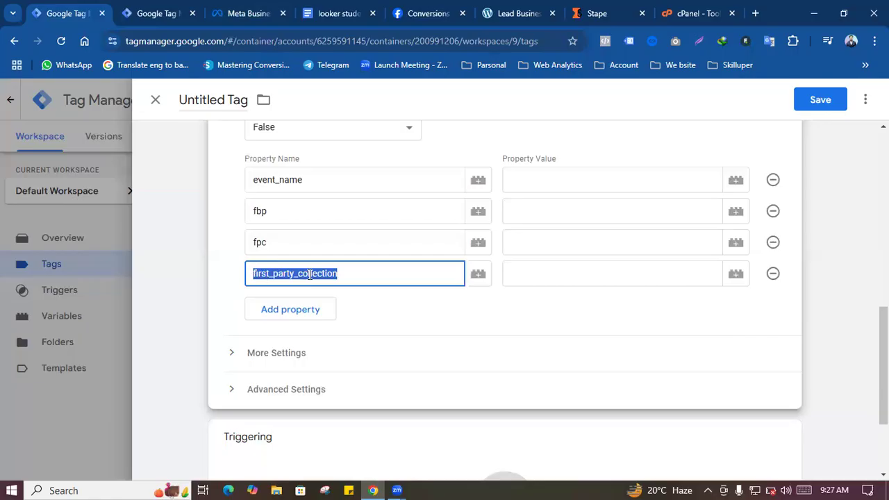
{"action": "left_click", "coordinate": [520, 274]}
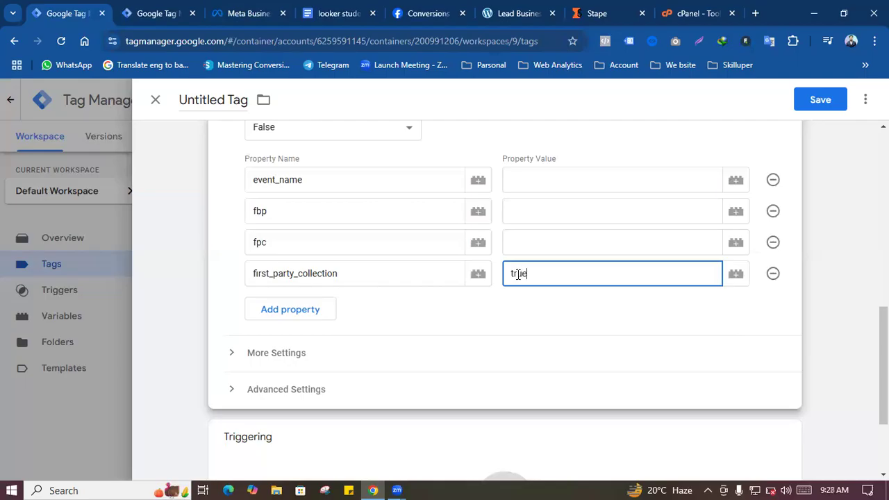
{"action": "left_click", "coordinate": [587, 243]}
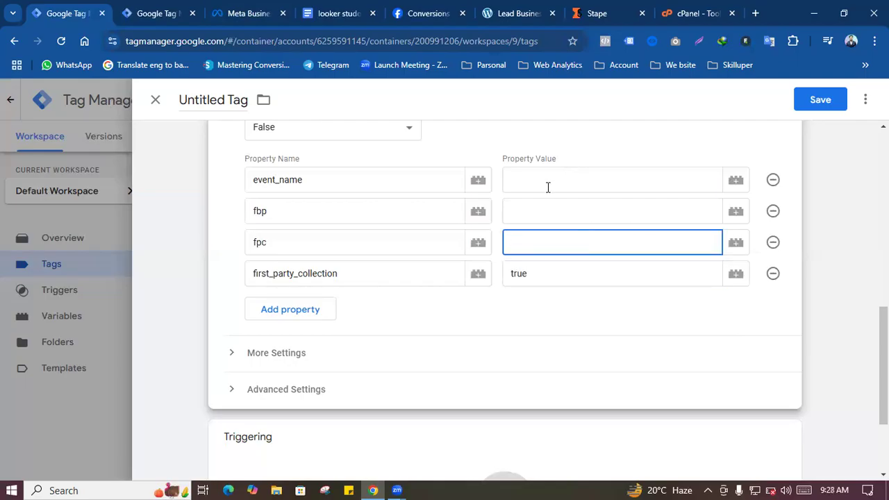
{"action": "left_click", "coordinate": [538, 209]}
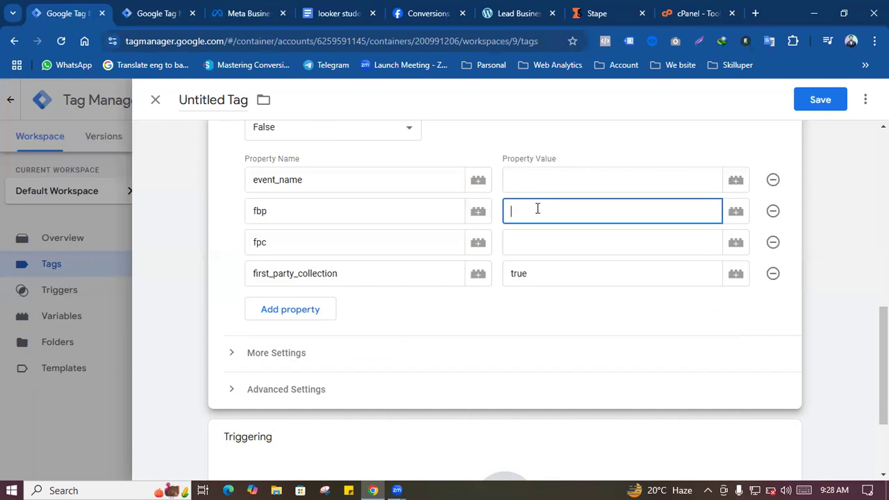
{"action": "left_click", "coordinate": [736, 215]}
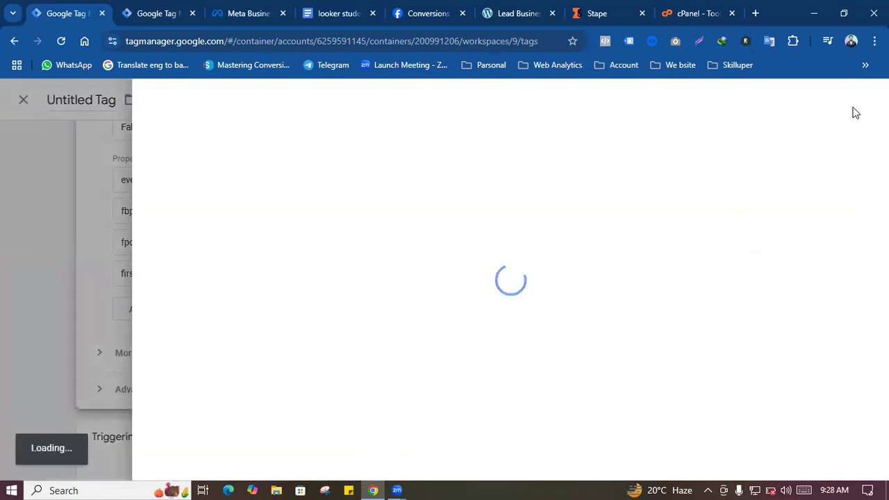
- Create a 1st Party Cookie variable fbp reading cookie _fbp as the fbp value
{"action": "left_click", "coordinate": [854, 98]}
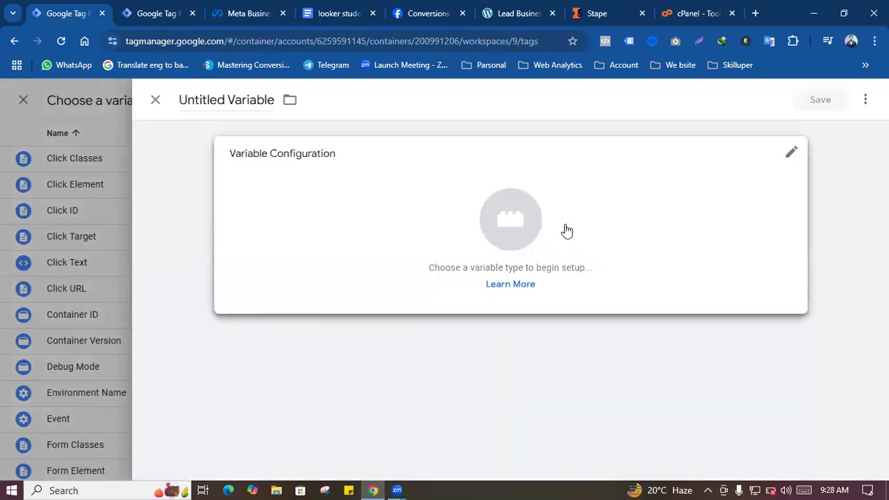
{"action": "left_click", "coordinate": [565, 232]}
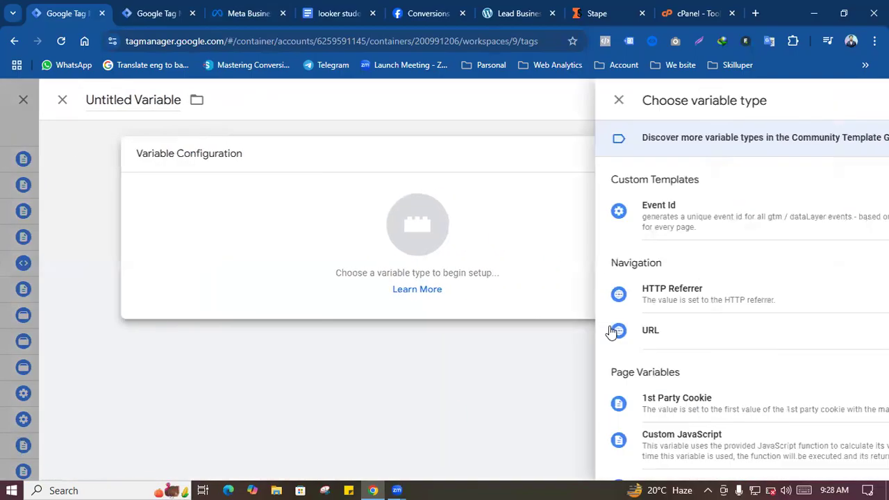
{"action": "scroll", "coordinate": [679, 362], "scroll_direction": "down", "scroll_amount": 1}
{"action": "left_click", "coordinate": [620, 341]}
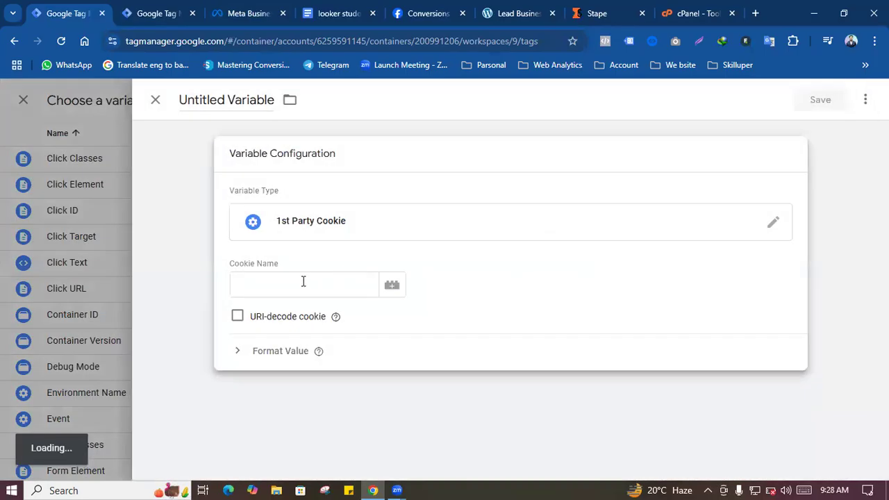
{"action": "left_click", "coordinate": [307, 284]}
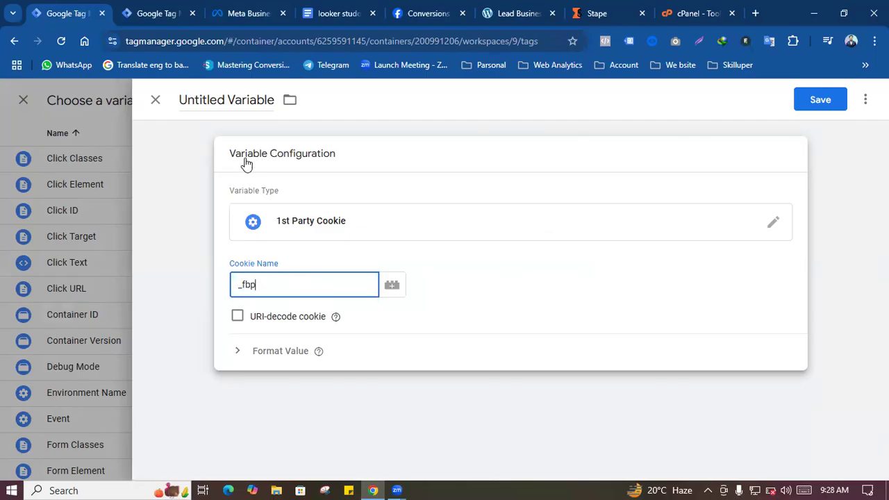
{"action": "left_click", "coordinate": [233, 99]}
{"action": "type", "text": "fbp"}
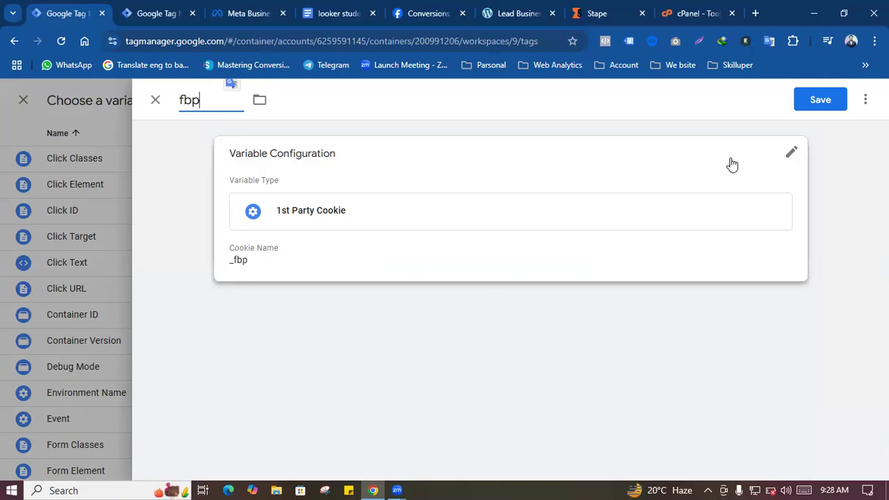
{"action": "left_click", "coordinate": [821, 100]}
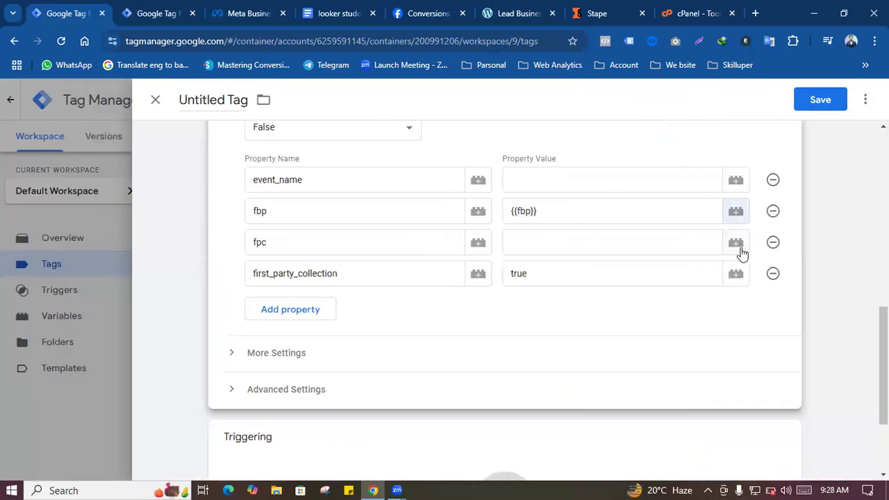
- Create a 1st Party Cookie variable fbc reading cookie _fbc as the fpc value
{"action": "left_click", "coordinate": [736, 242]}
{"action": "left_click", "coordinate": [853, 104]}
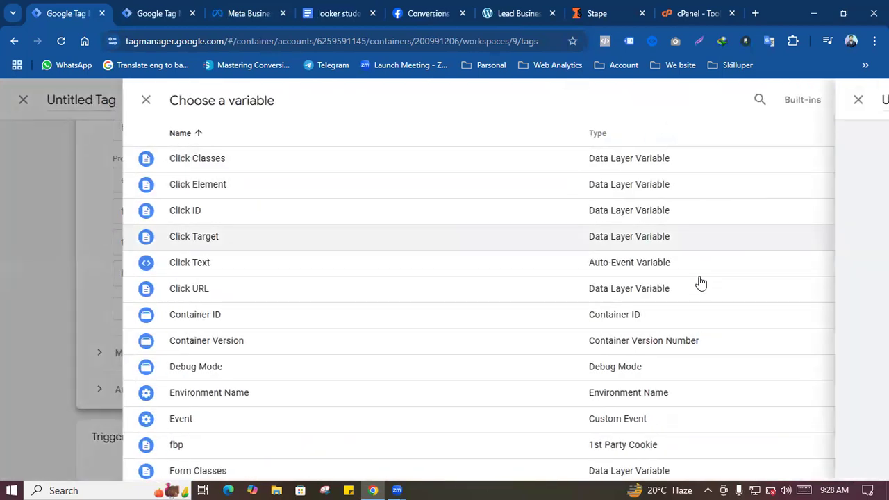
{"action": "left_click", "coordinate": [688, 252]}
{"action": "scroll", "coordinate": [677, 271], "scroll_direction": "down", "scroll_amount": 3}
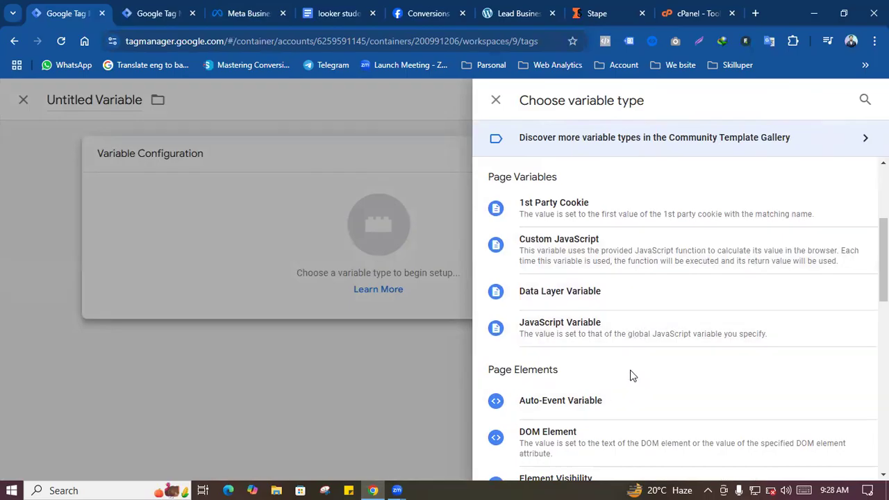
{"action": "left_click", "coordinate": [622, 212]}
{"action": "left_click", "coordinate": [317, 287]}
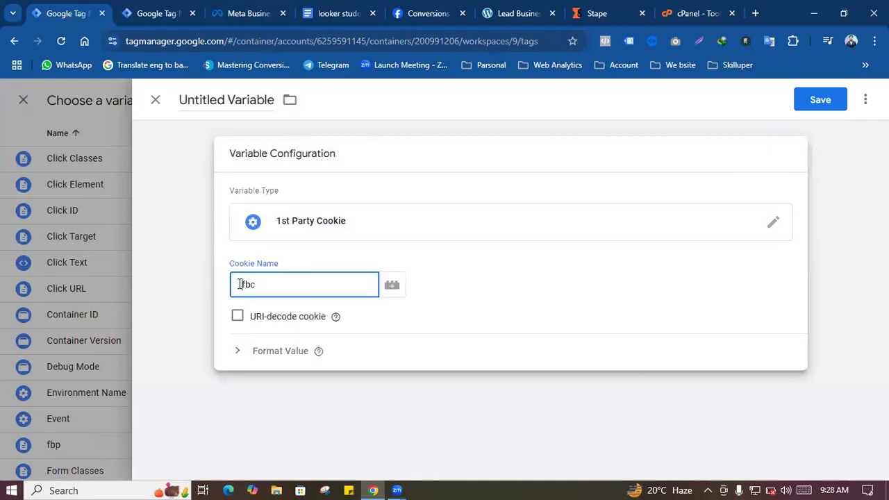
{"action": "left_click_drag", "start_coordinate": [241, 284], "coordinate": [254, 284]}
{"action": "key", "text": "ctrl+c"}
{"action": "triple_click", "coordinate": [226, 99]}
{"action": "key", "text": "ctrl+v"}
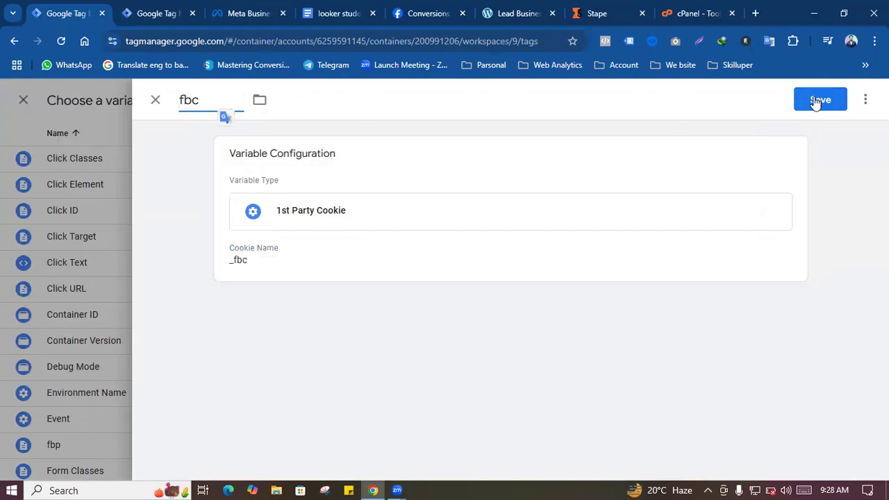
{"action": "left_click", "coordinate": [816, 101]}
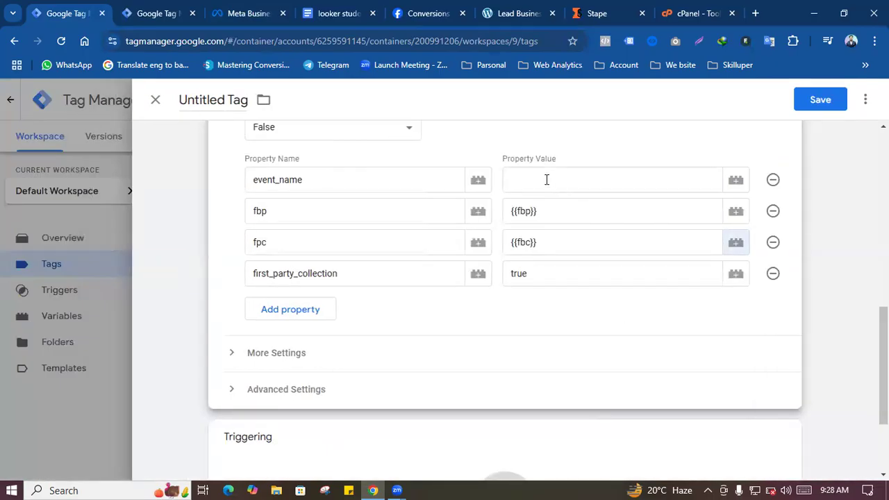
- Enter PageView as the event_name property value and scroll down to the Triggering section
{"action": "scroll", "coordinate": [546, 179], "scroll_direction": "up", "scroll_amount": 3}
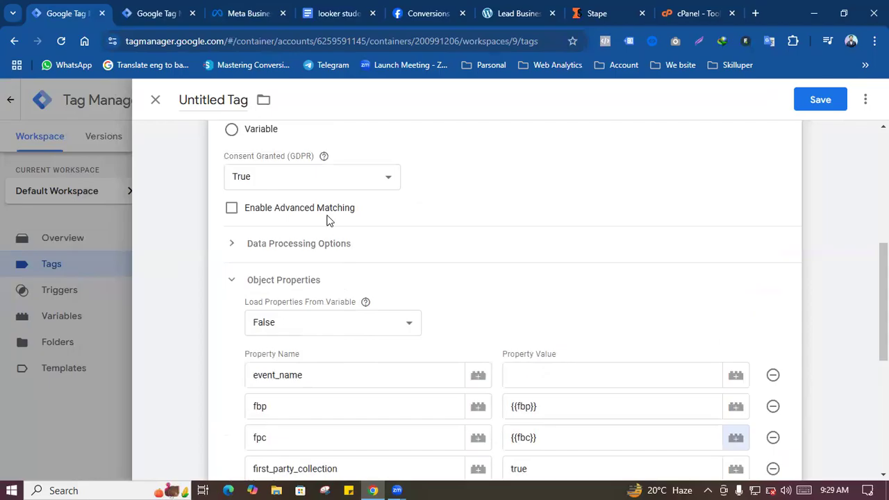
{"action": "scroll", "coordinate": [340, 233], "scroll_direction": "up", "scroll_amount": 2}
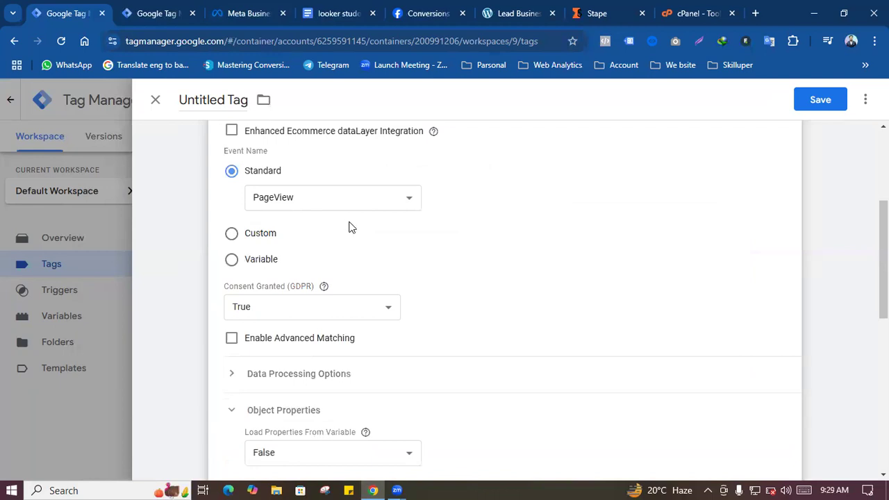
{"action": "scroll", "coordinate": [367, 241], "scroll_direction": "down", "scroll_amount": 1}
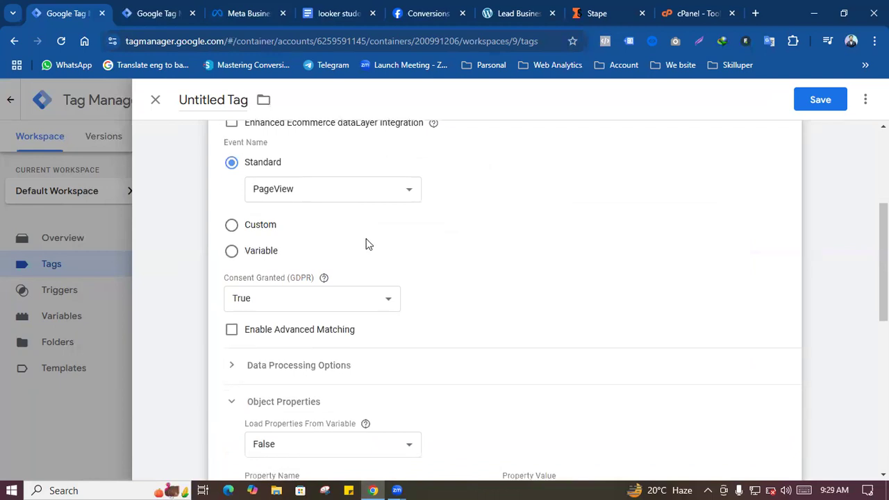
{"action": "left_click", "coordinate": [554, 434]}
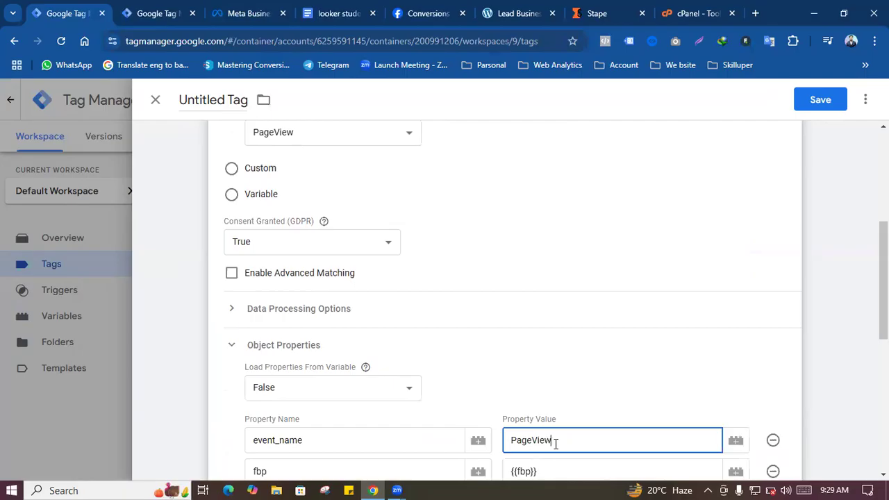
{"action": "scroll", "coordinate": [537, 305], "scroll_direction": "down", "scroll_amount": 5}
- Fire the tag on All Pages, name it 'Fb-base pixal-tag', and save it
{"action": "left_click", "coordinate": [518, 423]}
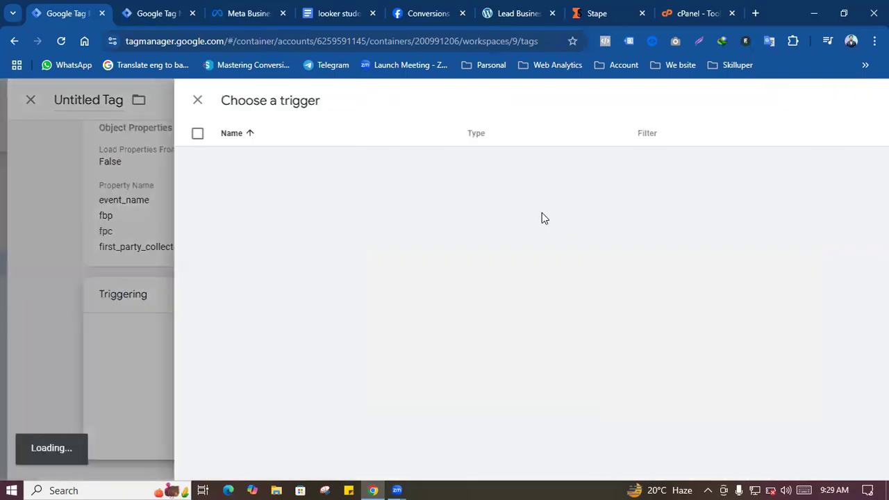
{"action": "left_click", "coordinate": [275, 165]}
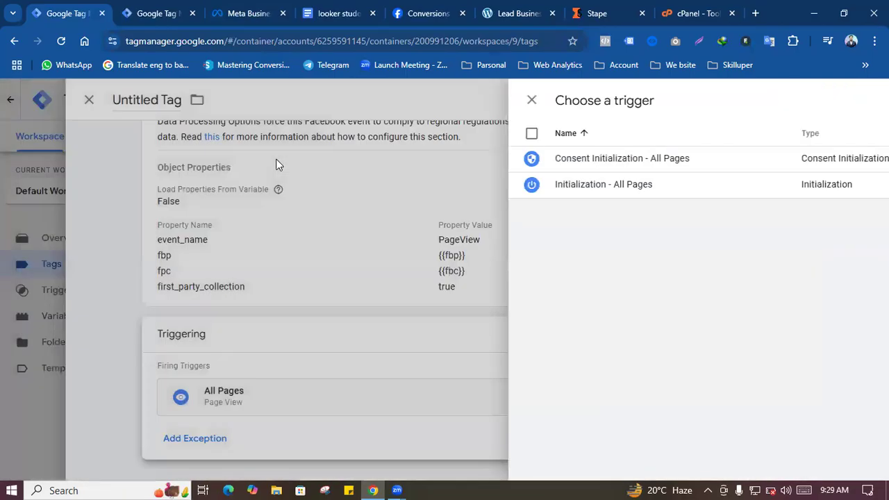
{"action": "left_click", "coordinate": [236, 101]}
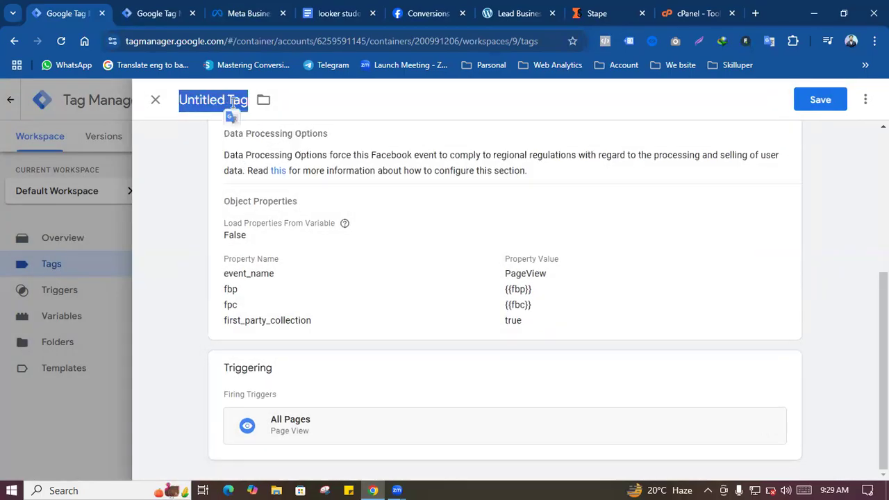
{"action": "type", "text": "Fb-base"}
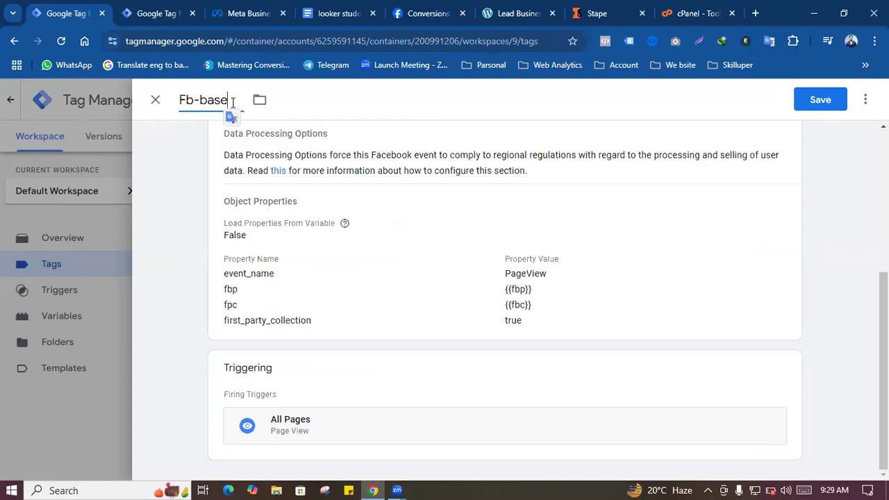
{"action": "type", "text": "pixal-tag"}
{"action": "left_click", "coordinate": [820, 100]}
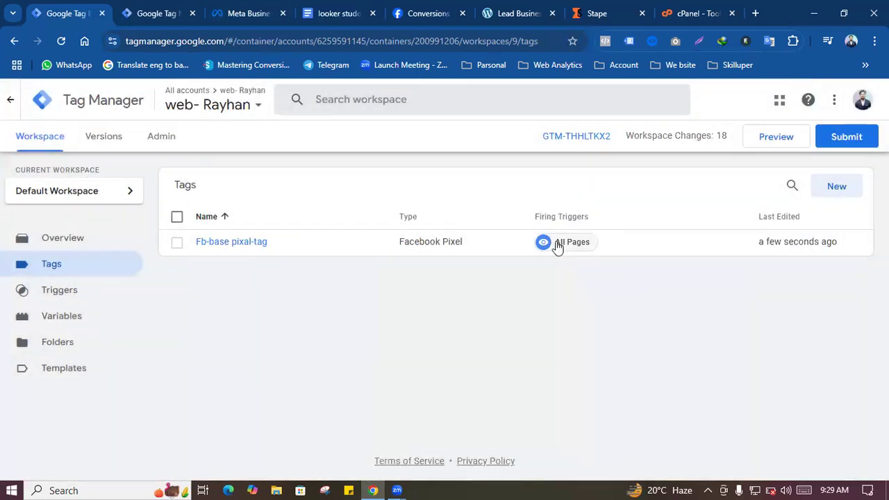
- Submit and publish the workspace changes as container Version 9 without a description
{"action": "left_click", "coordinate": [843, 146]}
{"action": "left_click", "coordinate": [861, 100]}
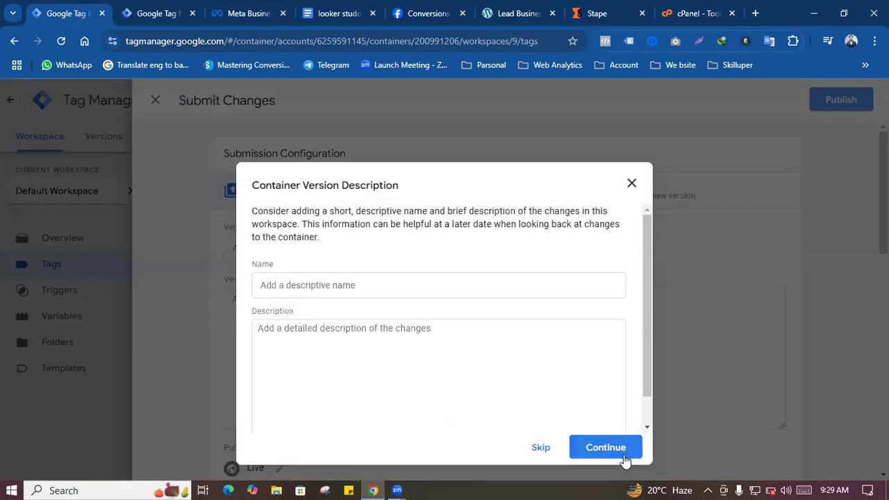
{"action": "left_click", "coordinate": [611, 448]}
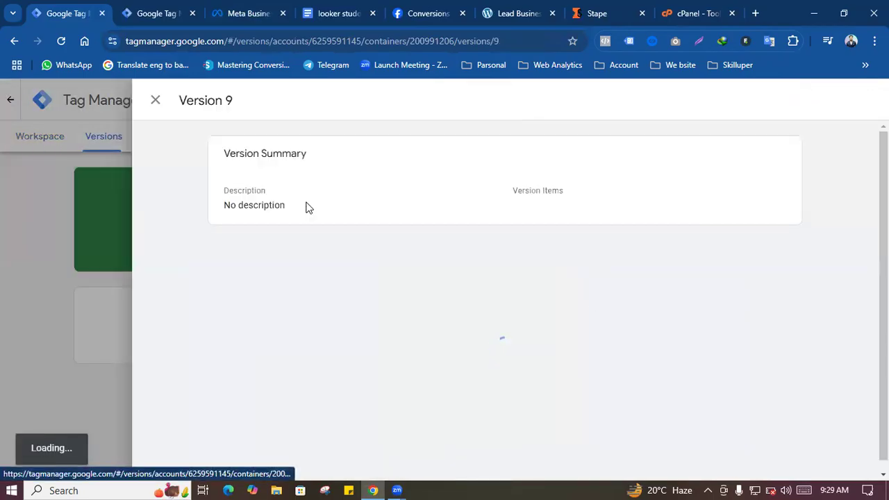
{"action": "left_click", "coordinate": [155, 100]}
- Connect Tag Assistant preview to the dev site and confirm Fb-base pixal-tag fired once
{"action": "left_click", "coordinate": [38, 147]}
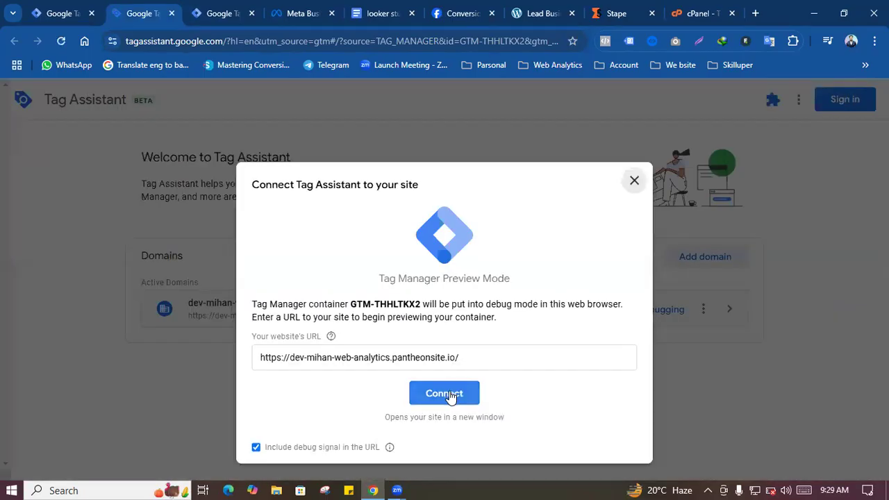
{"action": "left_click", "coordinate": [450, 394]}
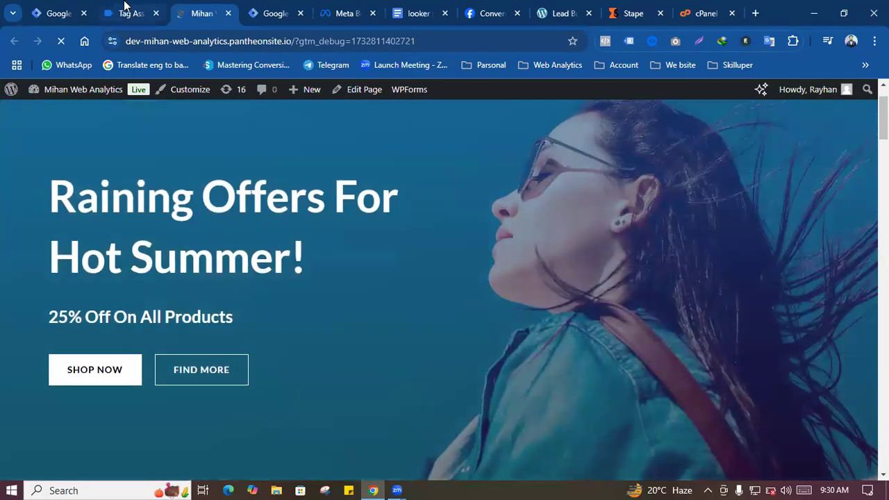
{"action": "left_click", "coordinate": [127, 13]}
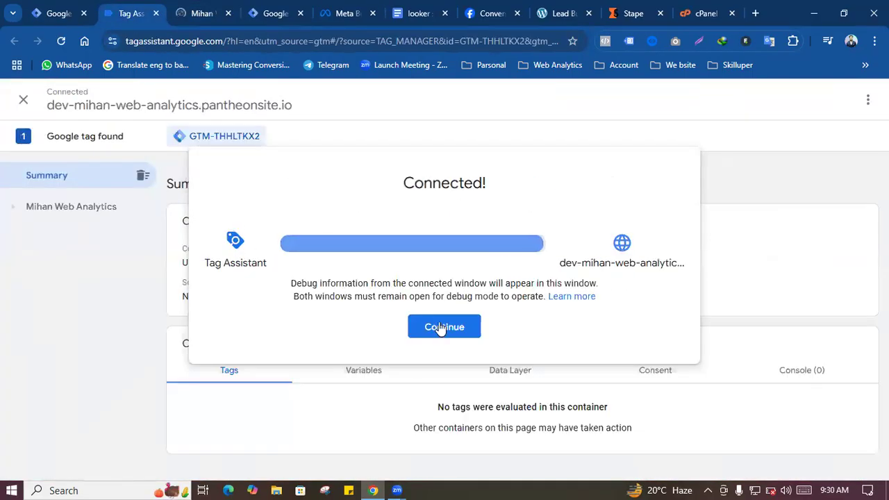
{"action": "left_click", "coordinate": [450, 332]}
{"action": "scroll", "coordinate": [502, 398], "scroll_direction": "down", "scroll_amount": 2}
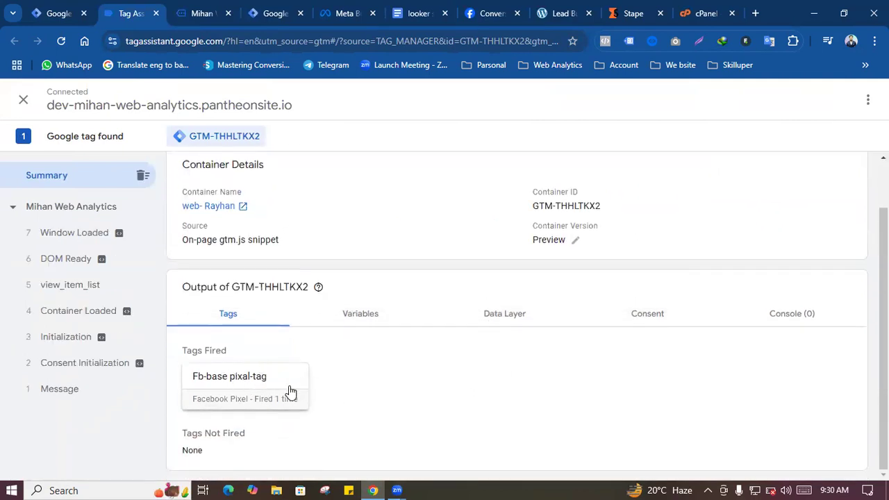
{"action": "left_click", "coordinate": [186, 15]}
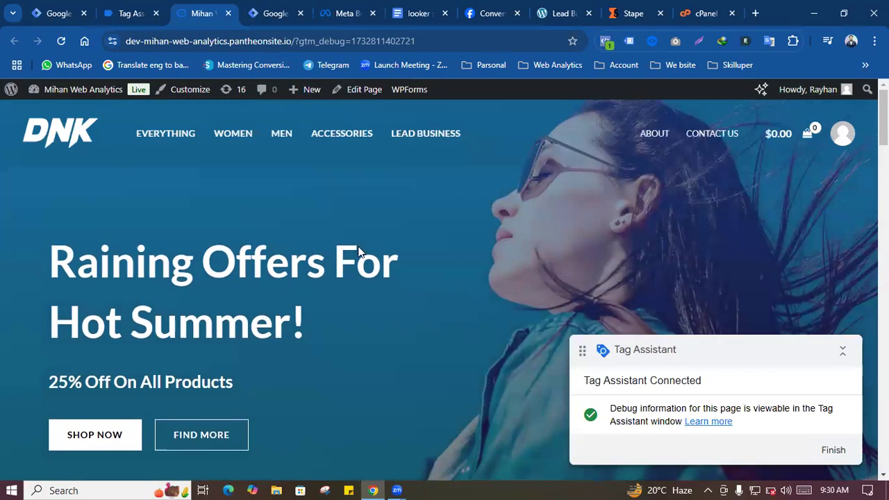
- Browse from the Lead Business page to the Our service page and note its /our-service/ path
{"action": "left_click", "coordinate": [434, 134]}
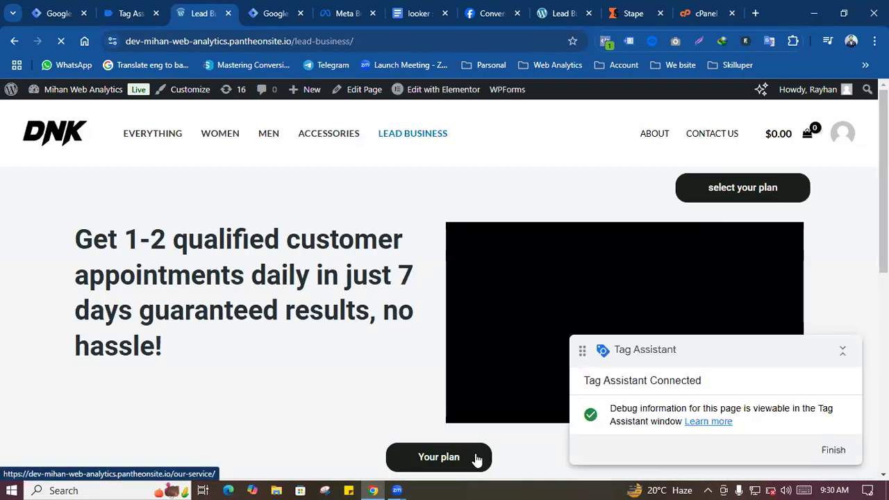
{"action": "left_click", "coordinate": [845, 354]}
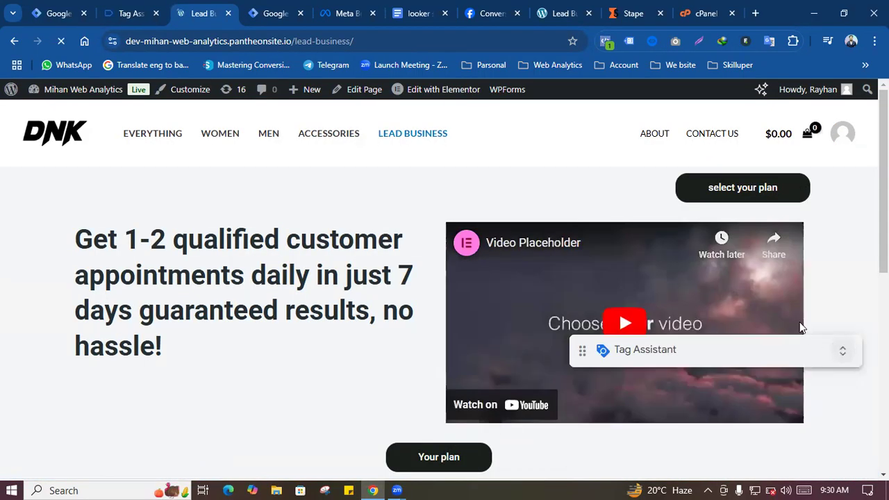
{"action": "left_click", "coordinate": [730, 194]}
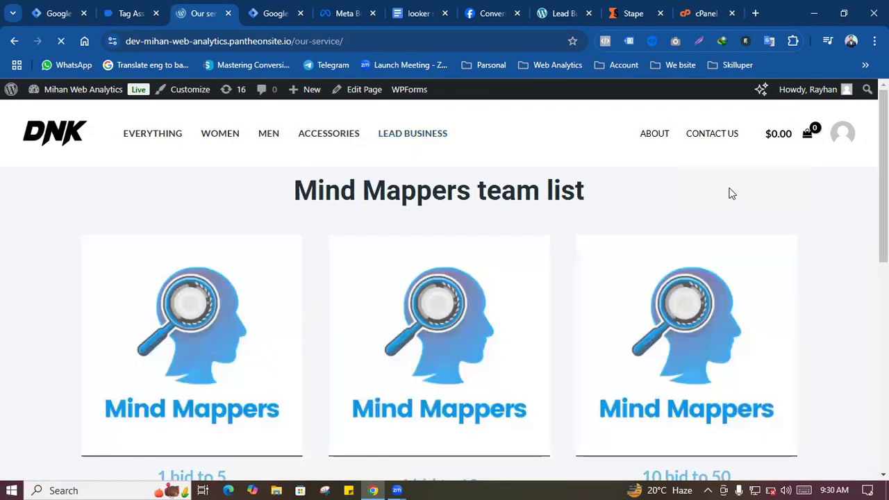
{"action": "scroll", "coordinate": [472, 389], "scroll_direction": "down", "scroll_amount": 1}
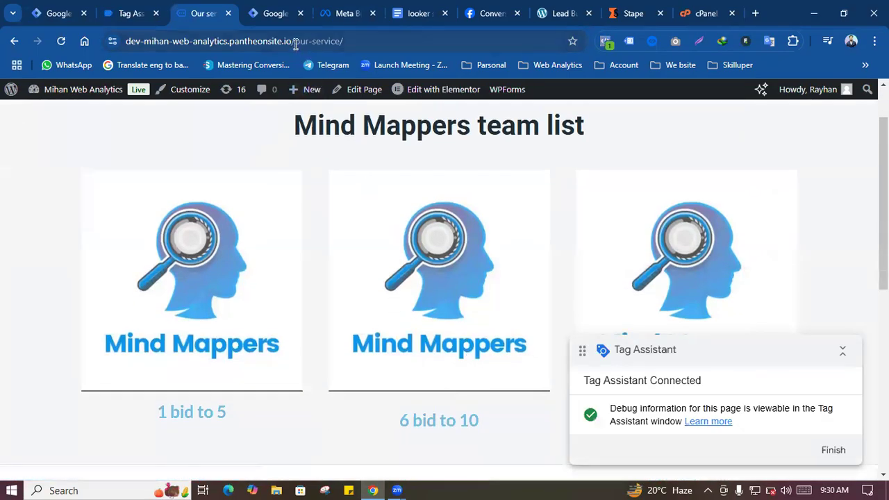
{"action": "left_click_drag", "start_coordinate": [295, 42], "coordinate": [345, 43]}
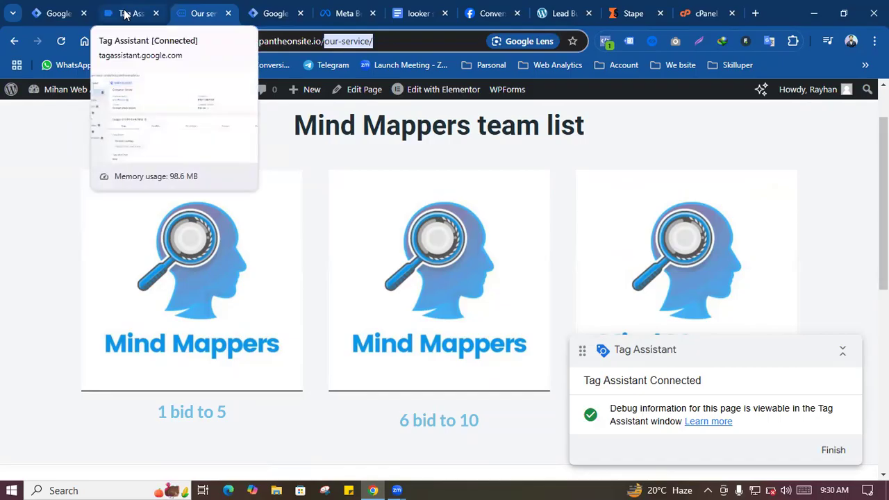
{"action": "left_click", "coordinate": [129, 13]}
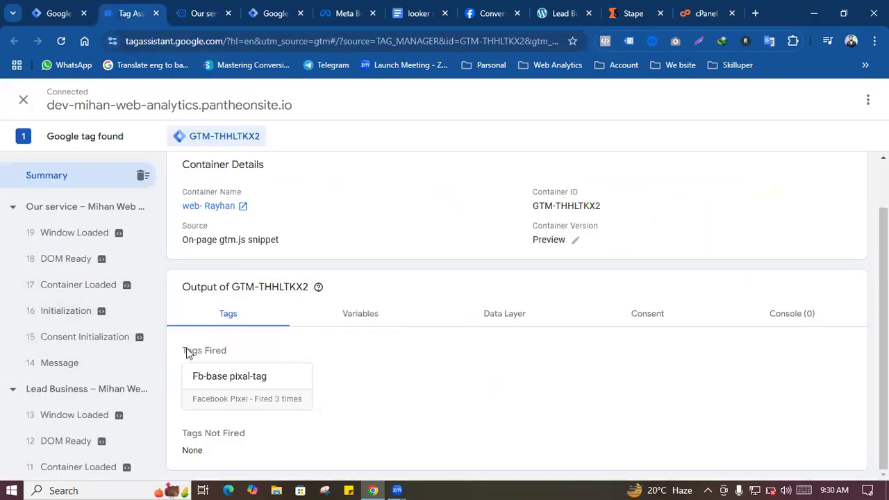
- Inspect the Our service Window Loaded variables, selecting the Page Path value /our-service/
{"action": "left_click", "coordinate": [81, 236]}
{"action": "left_click", "coordinate": [382, 313]}
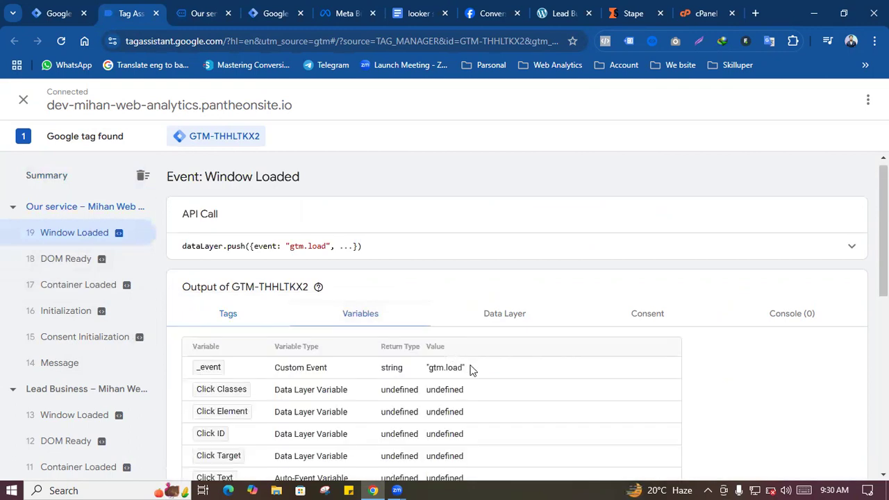
{"action": "scroll", "coordinate": [507, 385], "scroll_direction": "down", "scroll_amount": 3}
{"action": "scroll", "coordinate": [508, 385], "scroll_direction": "down", "scroll_amount": 4}
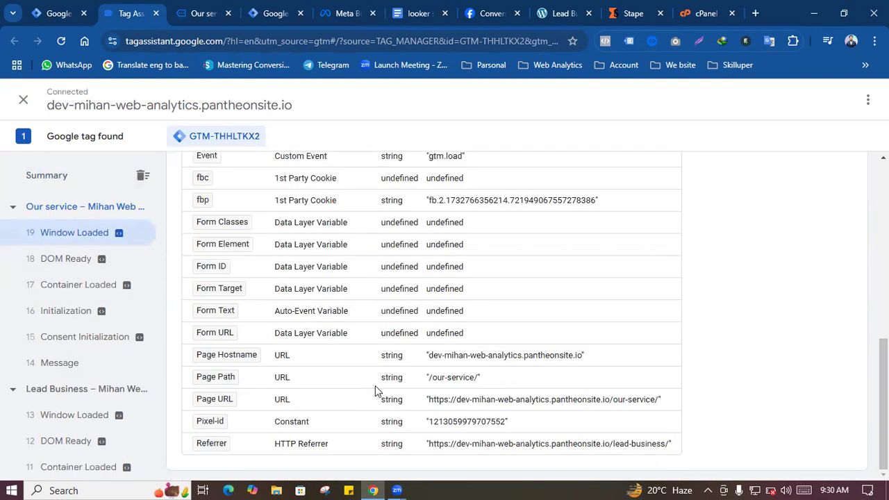
{"action": "left_click_drag", "start_coordinate": [430, 381], "coordinate": [479, 385]}
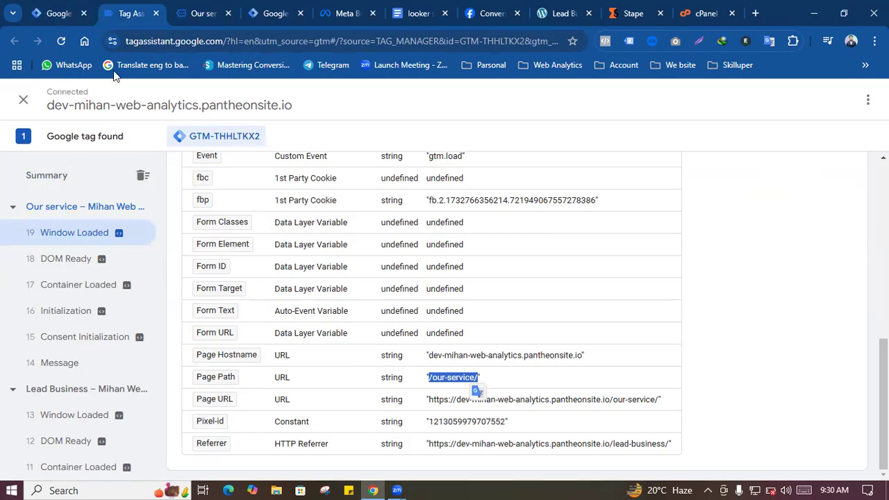
{"action": "key", "text": "ctrl+1"}
{"action": "left_click", "coordinate": [54, 262]}
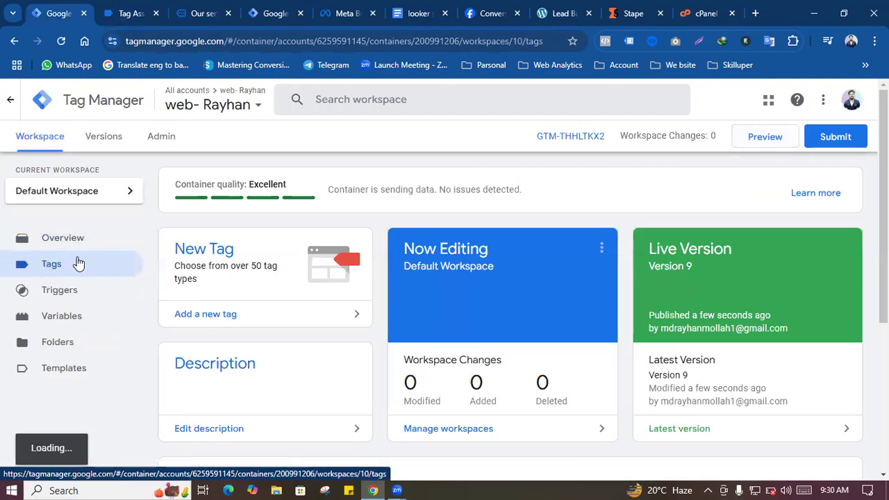
- Create a new tag of type Facebook Pixel
{"action": "left_click", "coordinate": [125, 273]}
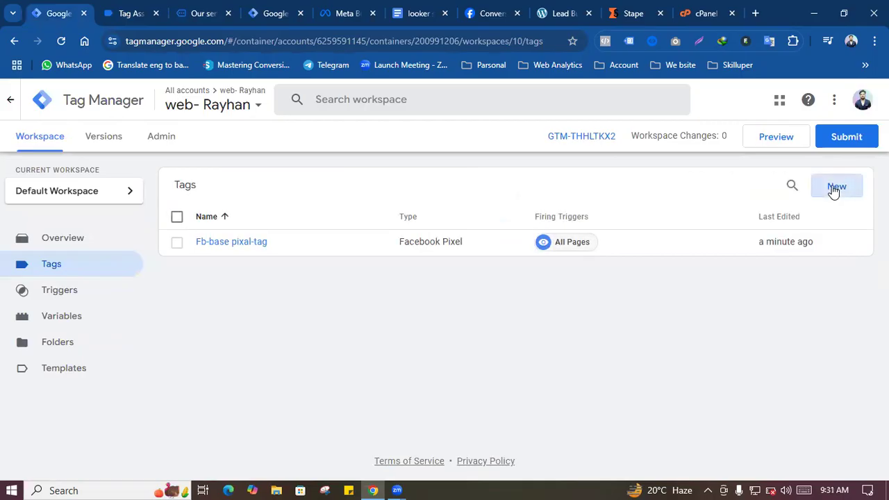
{"action": "left_click", "coordinate": [833, 189]}
{"action": "left_click", "coordinate": [599, 286]}
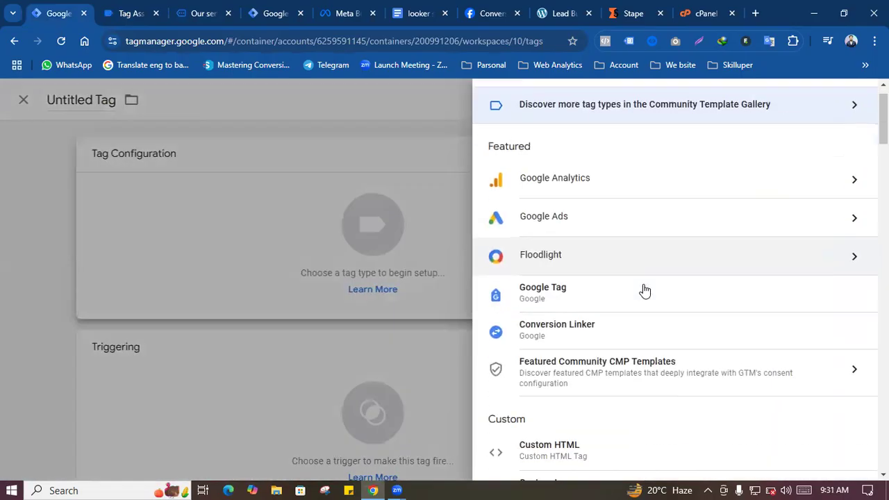
{"action": "scroll", "coordinate": [638, 298], "scroll_direction": "down", "scroll_amount": 2}
{"action": "left_click", "coordinate": [609, 371]}
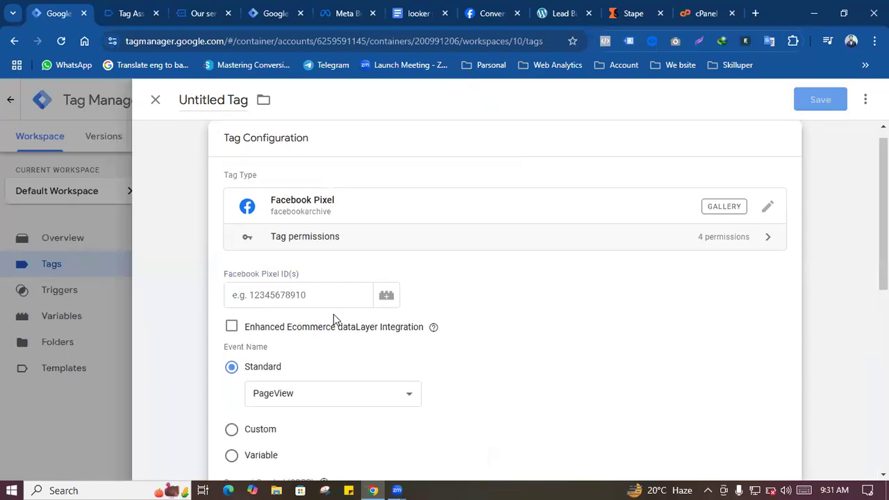
- Set the pixel ID to {{Pixel-id}} and switch the event name to a custom one
{"action": "left_click", "coordinate": [275, 302]}
{"action": "type", "text": "{{p"}
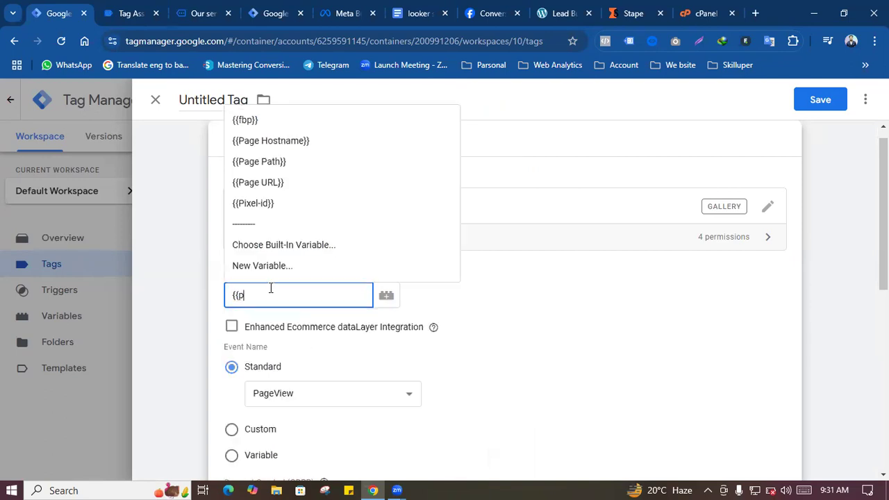
{"action": "left_click", "coordinate": [272, 202]}
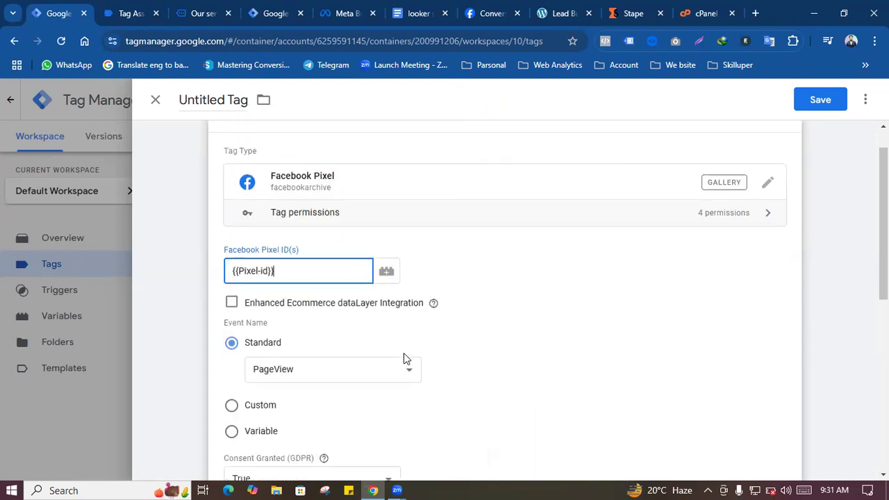
{"action": "scroll", "coordinate": [397, 349], "scroll_direction": "down", "scroll_amount": 3}
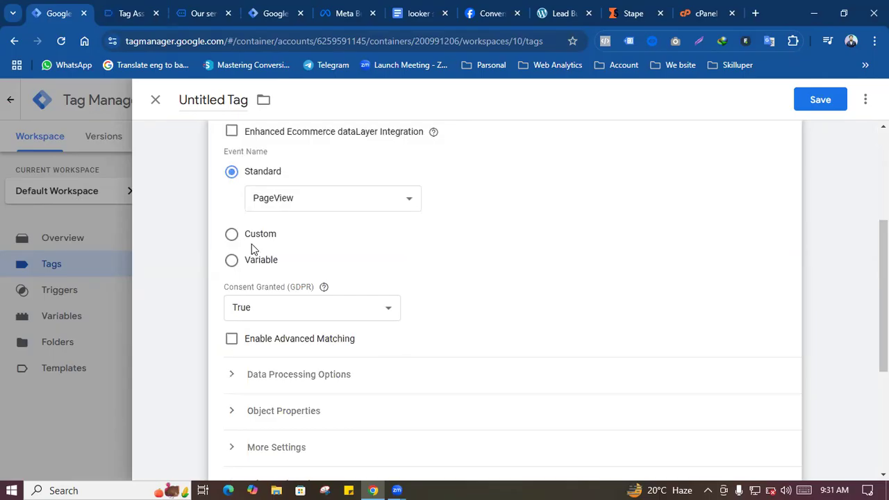
{"action": "left_click", "coordinate": [236, 235]}
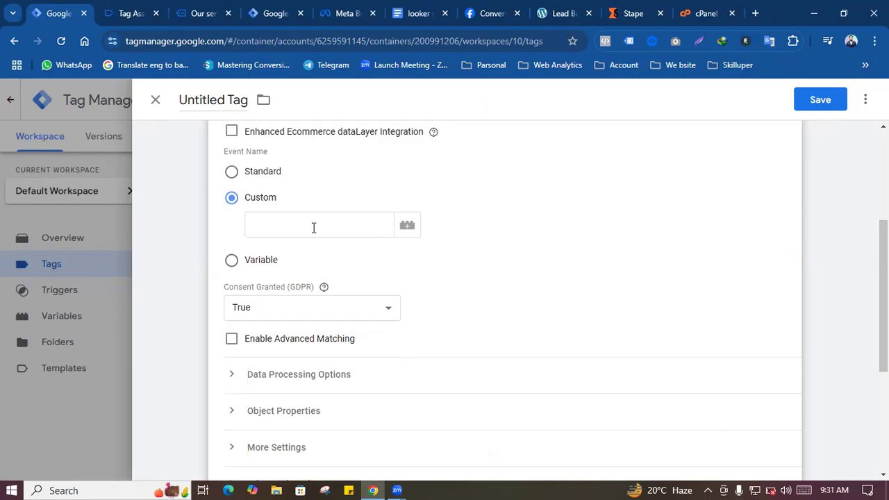
{"action": "left_click", "coordinate": [312, 226]}
- Review the Window Loaded event's API call details and variables in Tag Assistant
{"action": "left_click", "coordinate": [127, 13]}
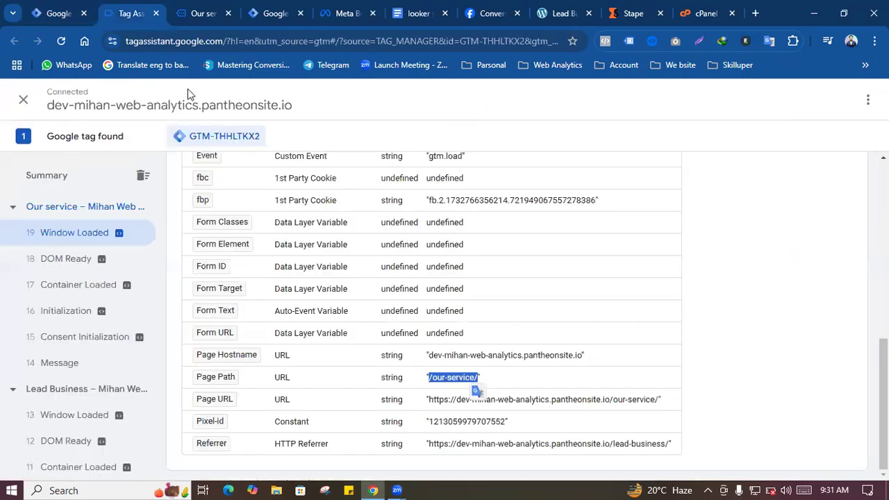
{"action": "scroll", "coordinate": [316, 263], "scroll_direction": "up", "scroll_amount": 3}
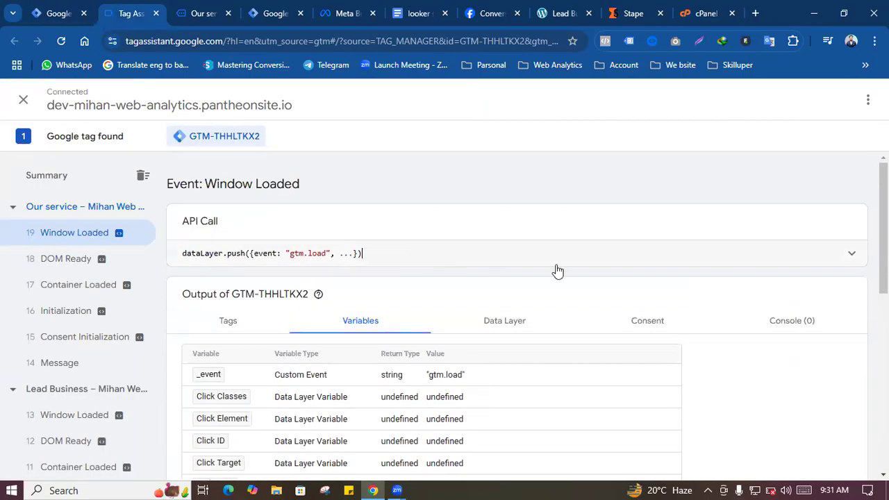
{"action": "left_click", "coordinate": [764, 258]}
{"action": "left_click_drag", "start_coordinate": [336, 254], "coordinate": [372, 252]}
{"action": "left_click", "coordinate": [581, 257]}
{"action": "scroll", "coordinate": [535, 319], "scroll_direction": "down", "scroll_amount": 2}
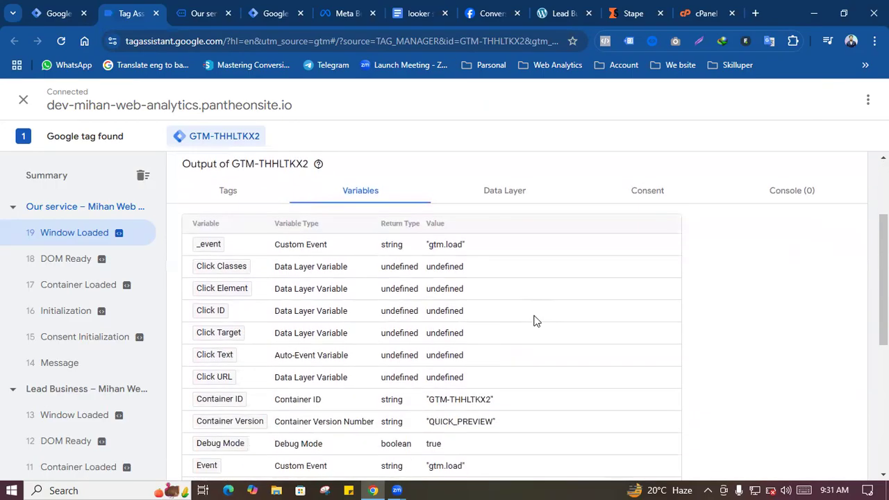
{"action": "left_click", "coordinate": [198, 13]}
{"action": "left_click", "coordinate": [142, 11]}
{"action": "left_click", "coordinate": [56, 13]}
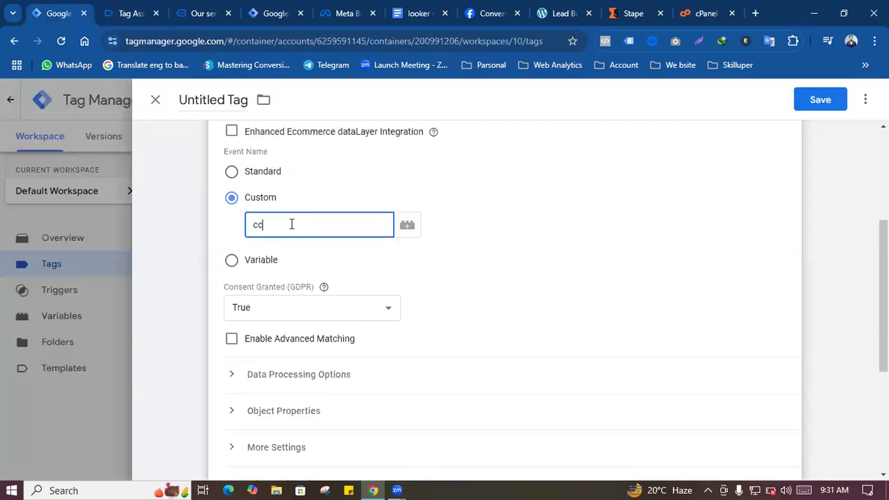
- Enter Click_cta as the custom event name and add four object property rows
{"action": "type", "text": "Click_cta"}
{"action": "left_click_drag", "start_coordinate": [297, 228], "coordinate": [227, 228]}
{"action": "scroll", "coordinate": [456, 253], "scroll_direction": "down", "scroll_amount": 1}
{"action": "scroll", "coordinate": [456, 254], "scroll_direction": "down", "scroll_amount": 1}
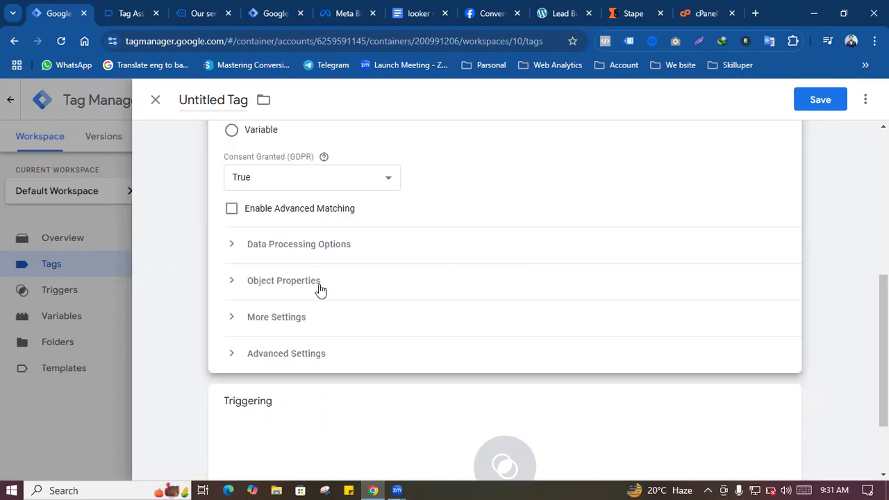
{"action": "left_click", "coordinate": [320, 285]}
{"action": "scroll", "coordinate": [514, 275], "scroll_direction": "down", "scroll_amount": 3}
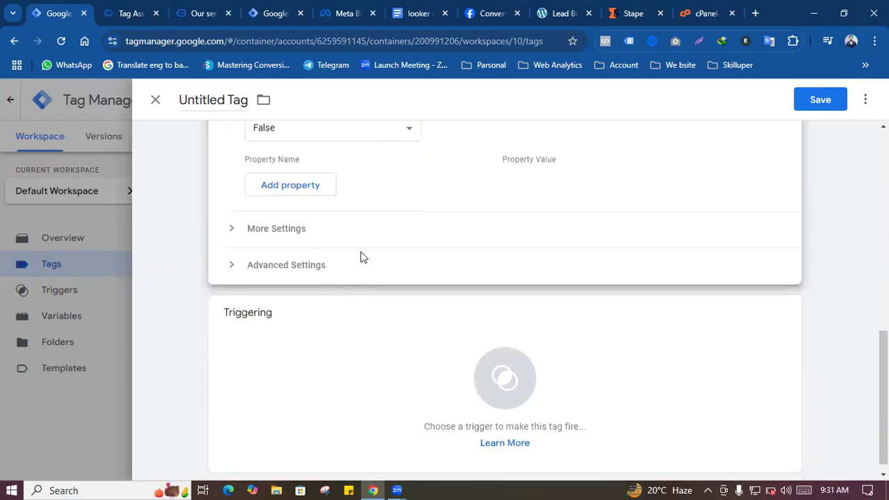
{"action": "scroll", "coordinate": [362, 260], "scroll_direction": "up", "scroll_amount": 2}
{"action": "left_click", "coordinate": [311, 316]}
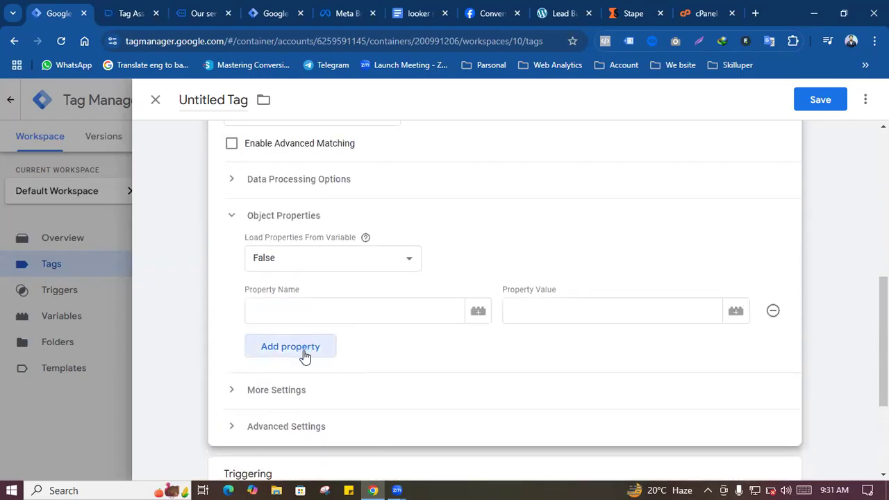
{"action": "left_click", "coordinate": [304, 351]}
{"action": "left_click", "coordinate": [301, 378]}
{"action": "left_click", "coordinate": [326, 306]}
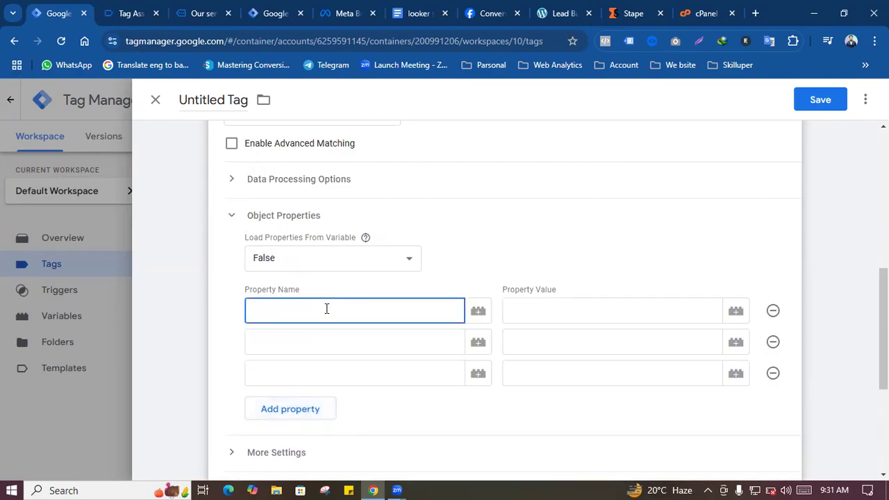
{"action": "left_click", "coordinate": [298, 402]}
- Fill in the property names event_name, fbp and fbc
{"action": "left_click", "coordinate": [311, 310]}
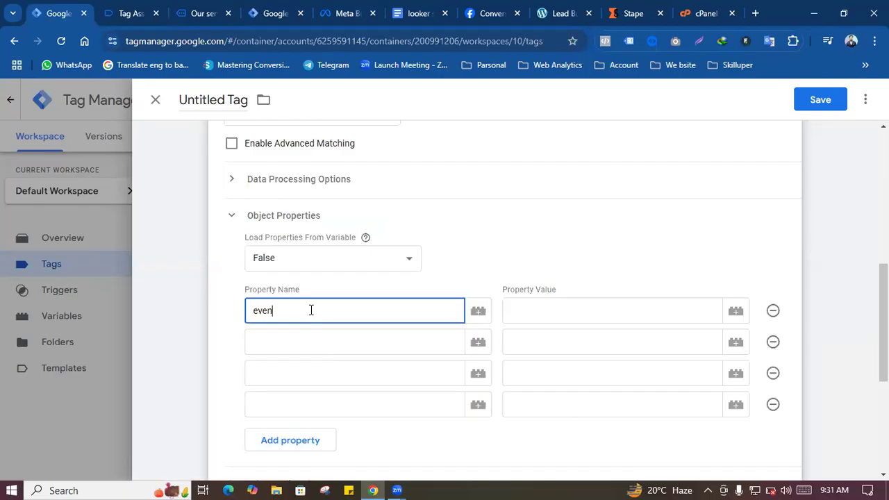
{"action": "type", "text": "event_name"}
{"action": "left_click", "coordinate": [324, 345]}
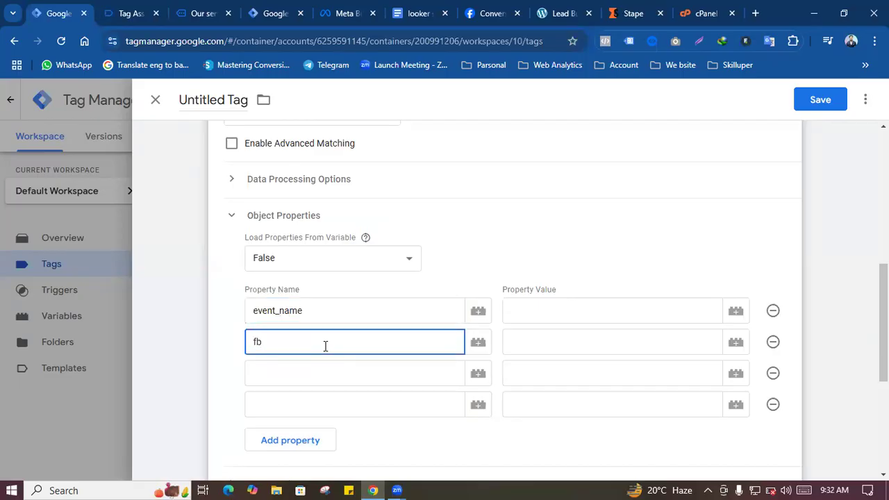
{"action": "left_click", "coordinate": [342, 380]}
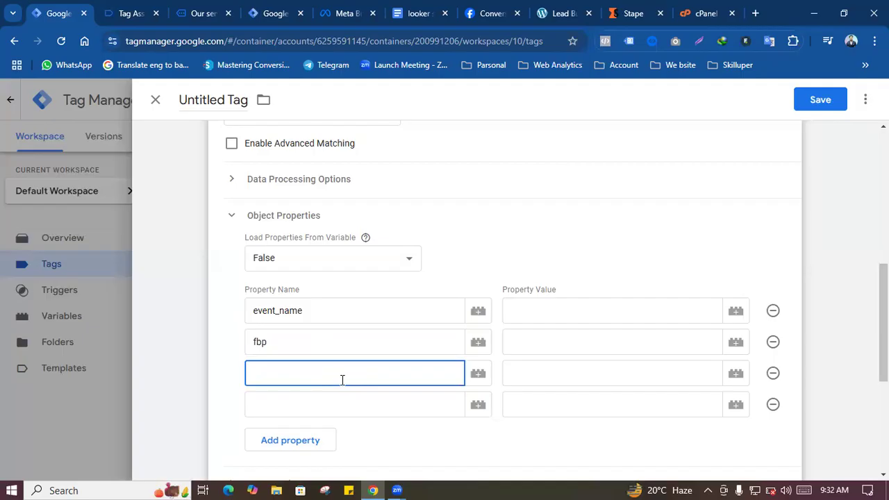
{"action": "type", "text": "fbc"}
{"action": "scroll", "coordinate": [396, 341], "scroll_direction": "down", "scroll_amount": 1}
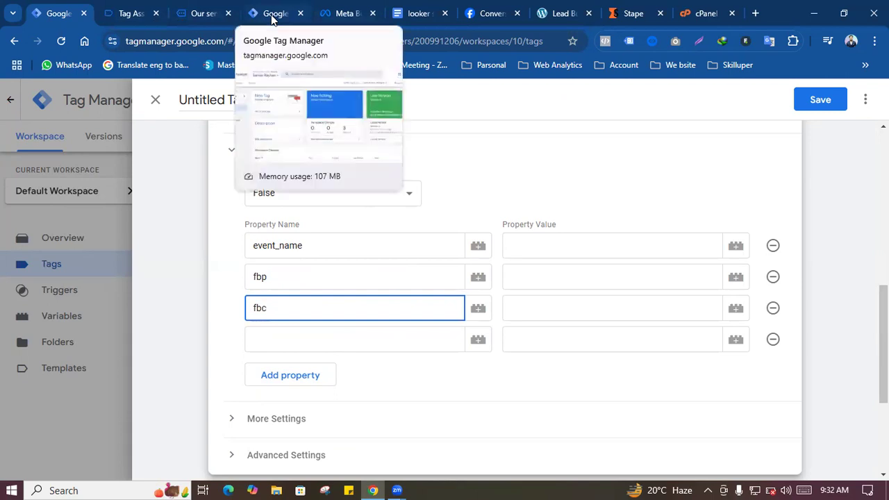
- Copy the first_party_collection field name from Meta's Conversions API documentation
{"action": "left_click", "coordinate": [349, 20]}
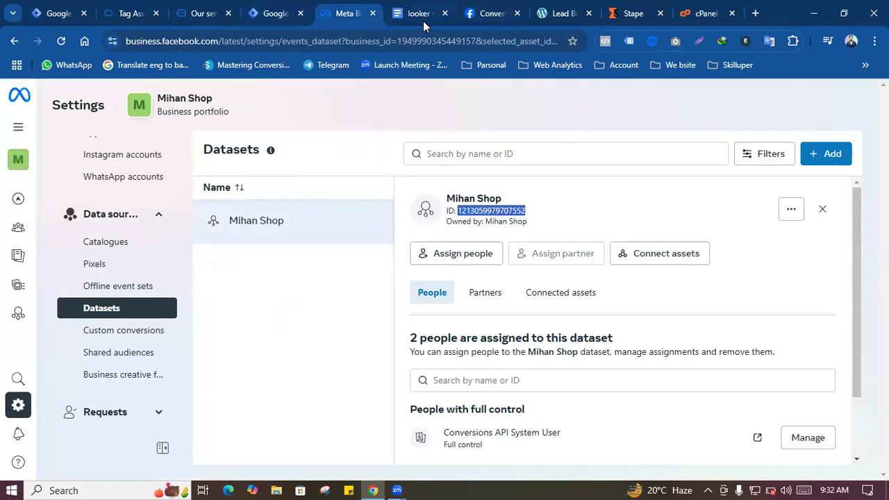
{"action": "left_click", "coordinate": [489, 14]}
{"action": "right_click", "coordinate": [374, 303]}
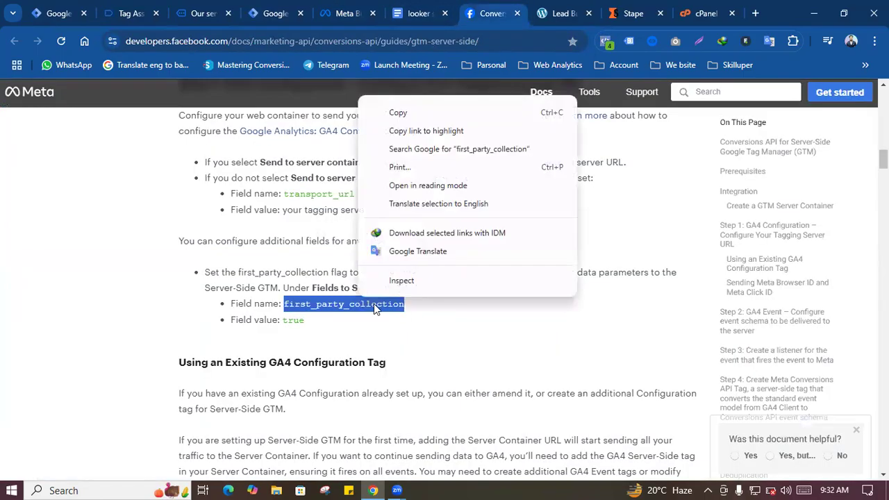
{"action": "left_click", "coordinate": [409, 113]}
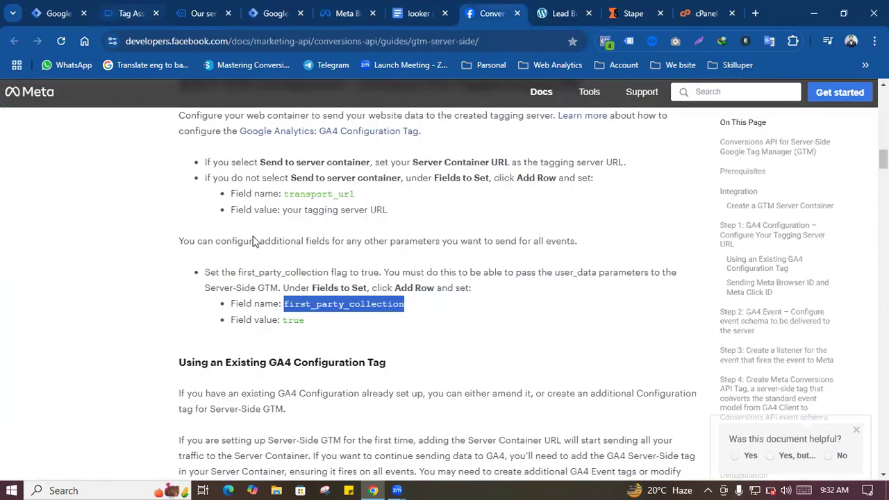
{"action": "left_click", "coordinate": [127, 13]}
{"action": "left_click", "coordinate": [75, 9]}
- Paste first_party_collection as the fourth property name and set event_name's value to Click_cta
{"action": "left_click", "coordinate": [313, 341]}
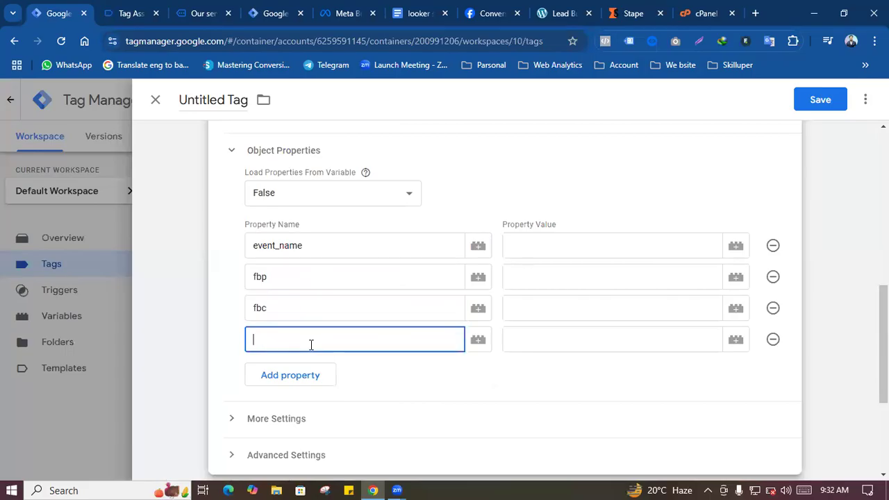
{"action": "key", "text": "ctrl+v"}
{"action": "left_click", "coordinate": [593, 251]}
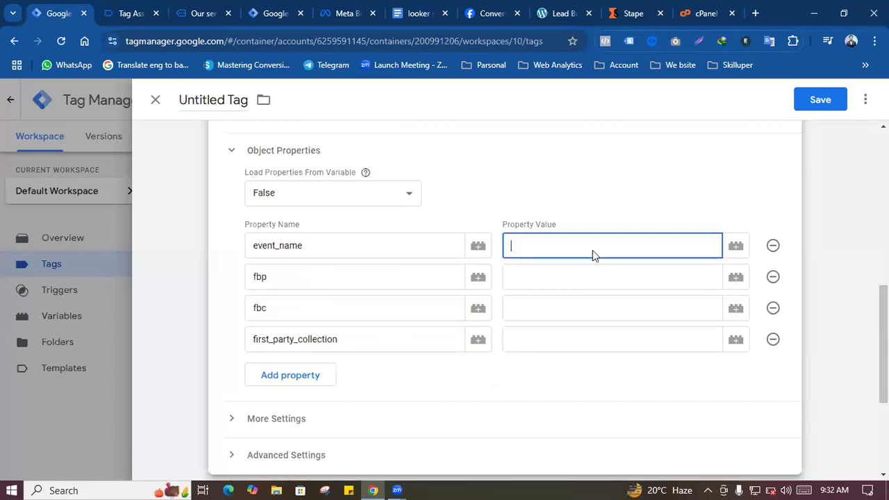
{"action": "scroll", "coordinate": [592, 250], "scroll_direction": "up", "scroll_amount": 2}
{"action": "scroll", "coordinate": [291, 188], "scroll_direction": "up", "scroll_amount": 2}
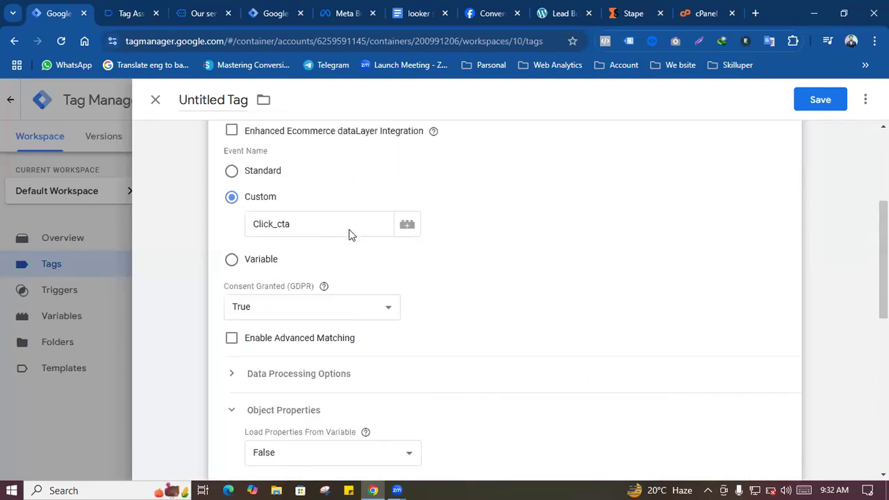
{"action": "double_click", "coordinate": [332, 224]}
{"action": "key", "text": "ctrl+c"}
{"action": "scroll", "coordinate": [532, 284], "scroll_direction": "down", "scroll_amount": 2}
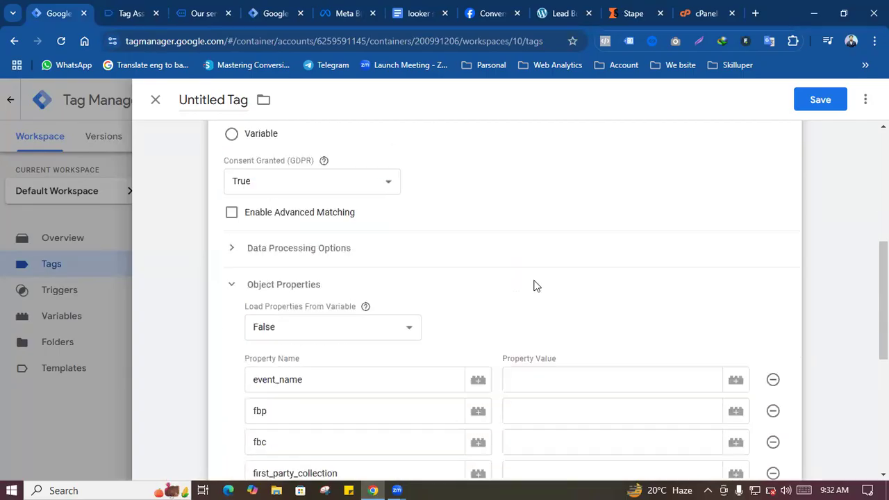
{"action": "left_click", "coordinate": [562, 378]}
{"action": "key", "text": "ctrl+v"}
- Set fbp to {{fbp}}, fbc to {{fbc}}, and first_party_collection to true
{"action": "left_click", "coordinate": [560, 406]}
{"action": "scroll", "coordinate": [662, 340], "scroll_direction": "down", "scroll_amount": 2}
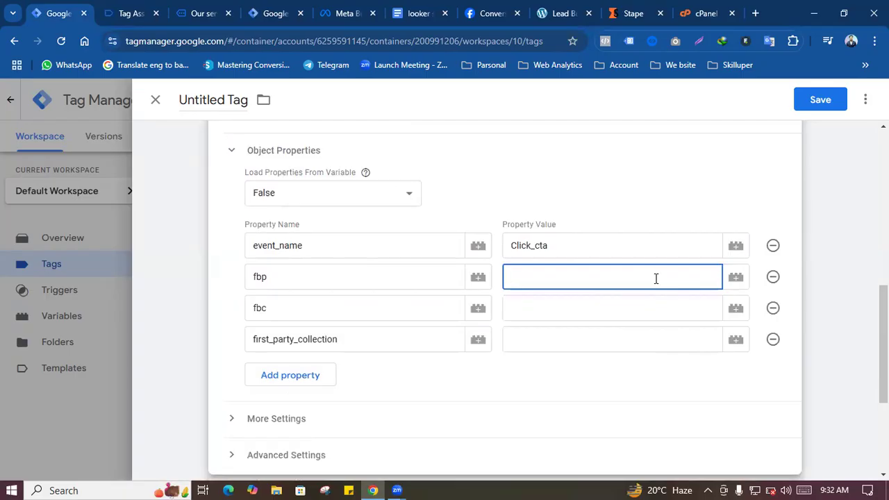
{"action": "type", "text": "{{"}
{"action": "scroll", "coordinate": [609, 330], "scroll_direction": "down", "scroll_amount": 2}
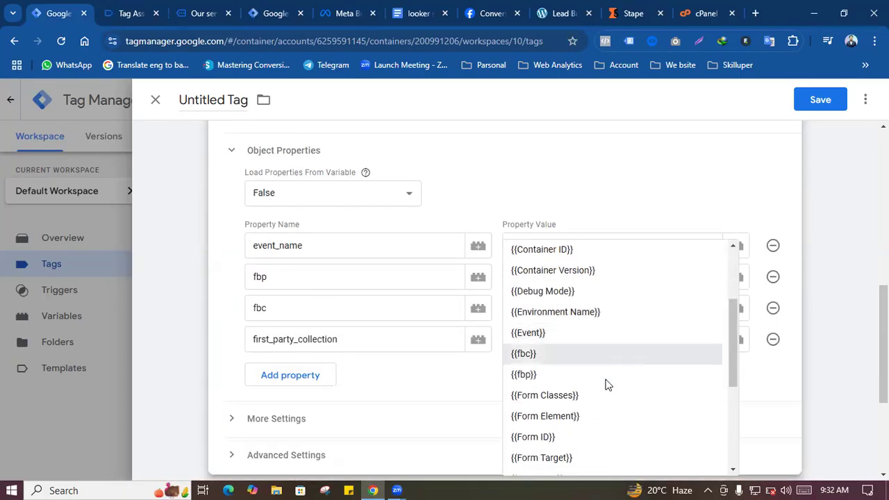
{"action": "left_click", "coordinate": [558, 373]}
{"action": "left_click", "coordinate": [568, 313]}
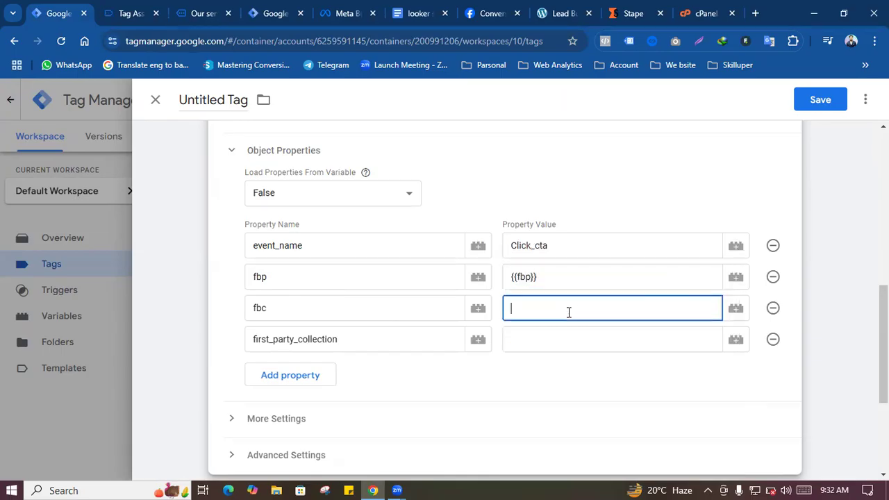
{"action": "type", "text": "{{"}
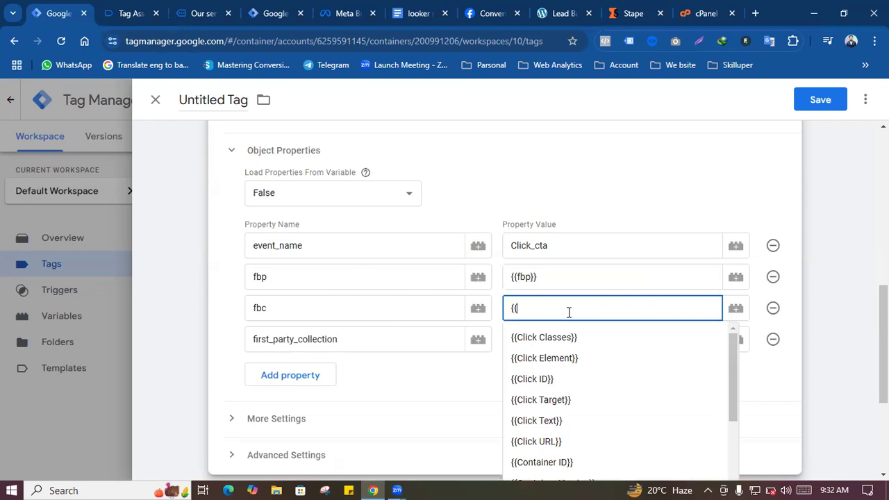
{"action": "scroll", "coordinate": [583, 397], "scroll_direction": "down", "scroll_amount": 2}
{"action": "scroll", "coordinate": [582, 398], "scroll_direction": "up", "scroll_amount": 2}
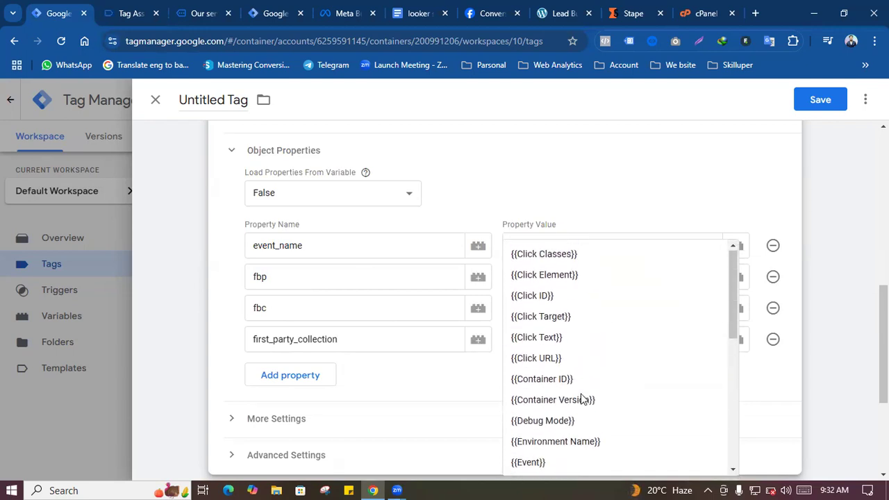
{"action": "scroll", "coordinate": [582, 398], "scroll_direction": "down", "scroll_amount": 3}
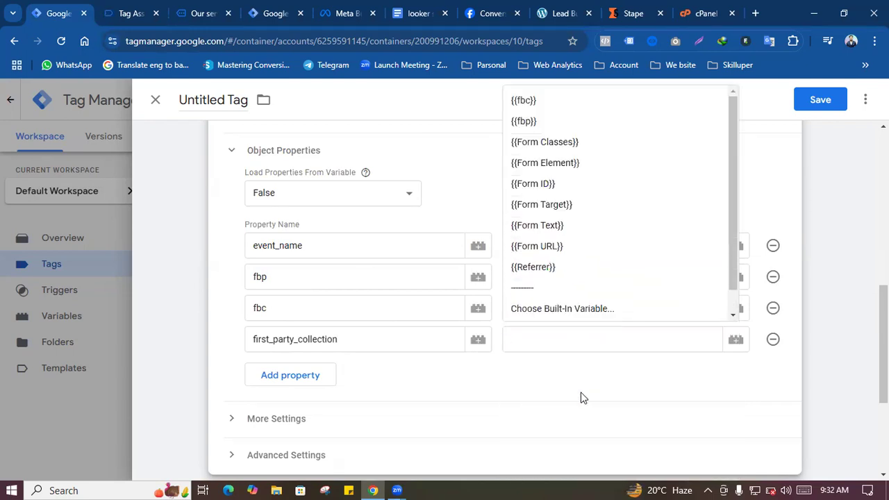
{"action": "left_click", "coordinate": [541, 102]}
{"action": "left_click", "coordinate": [548, 335]}
{"action": "type", "text": "true"}
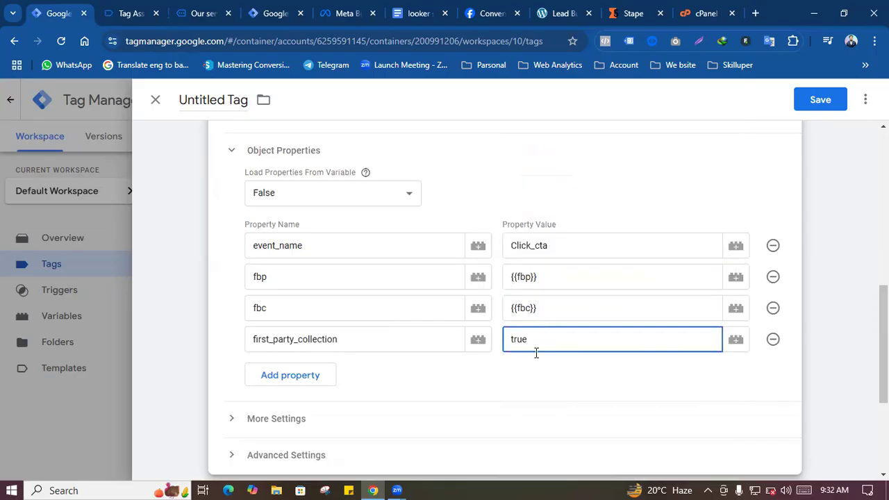
{"action": "scroll", "coordinate": [535, 353], "scroll_direction": "down", "scroll_amount": 3}
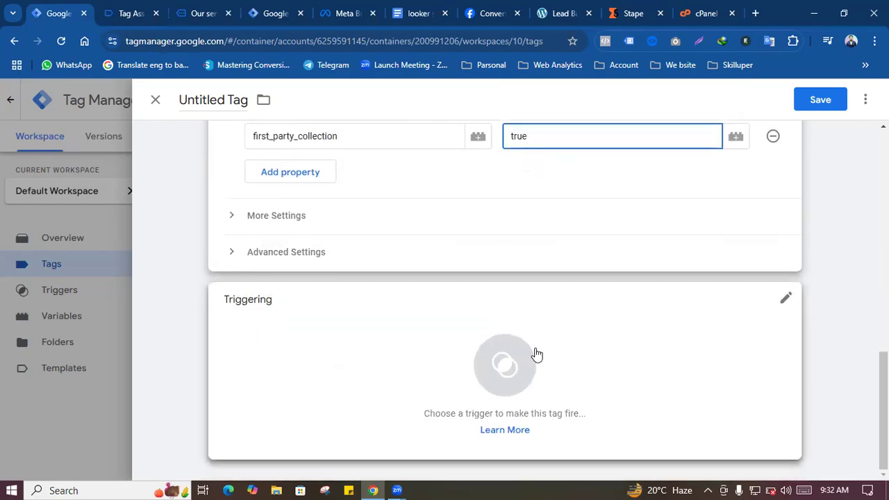
- Create a new DOM Ready trigger for the tag
{"action": "left_click", "coordinate": [535, 353]}
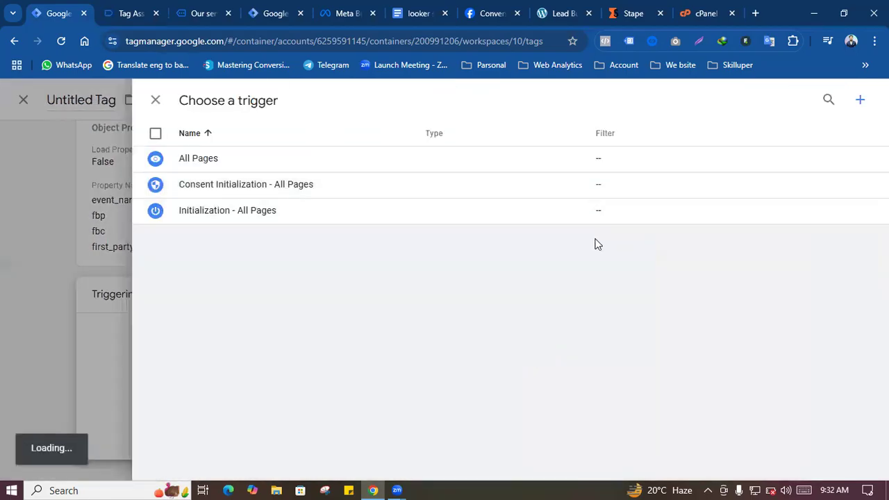
{"action": "left_click", "coordinate": [859, 100]}
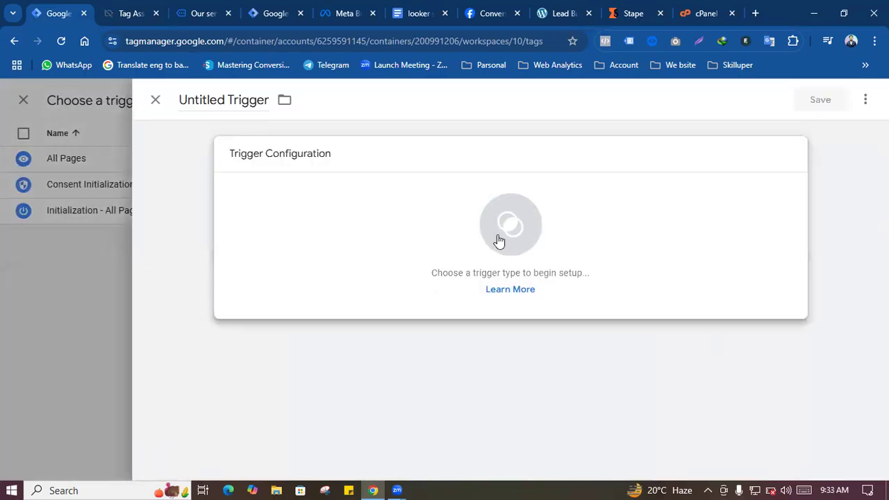
{"action": "left_click", "coordinate": [497, 236]}
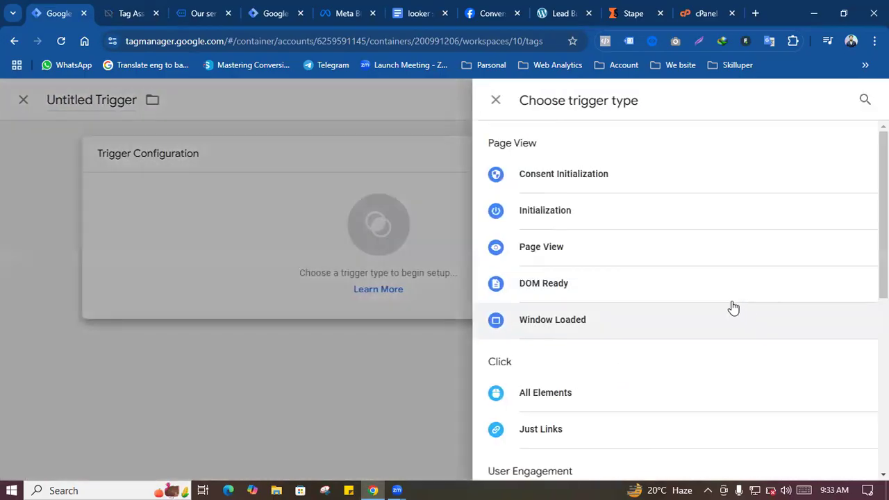
{"action": "left_click", "coordinate": [626, 297]}
- Restrict it to some DOM Ready events where Page Path equals a value
{"action": "left_click", "coordinate": [363, 283]}
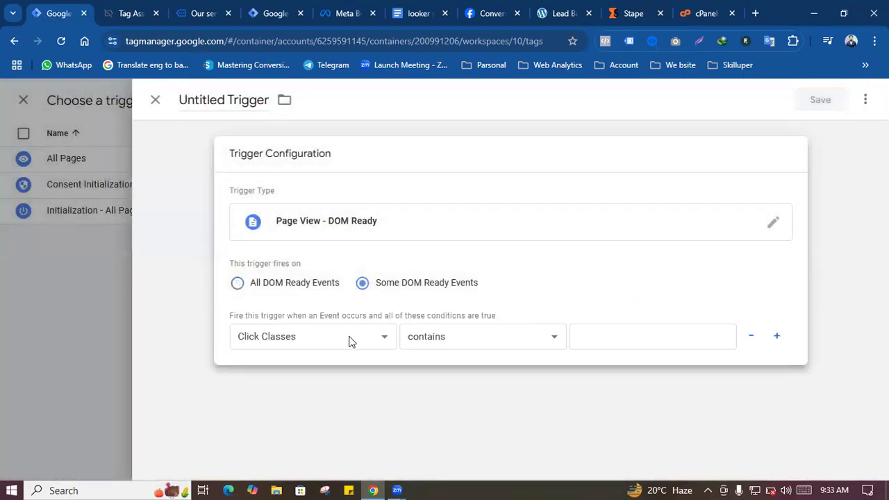
{"action": "left_click", "coordinate": [351, 336]}
{"action": "scroll", "coordinate": [329, 260], "scroll_direction": "down", "scroll_amount": 2}
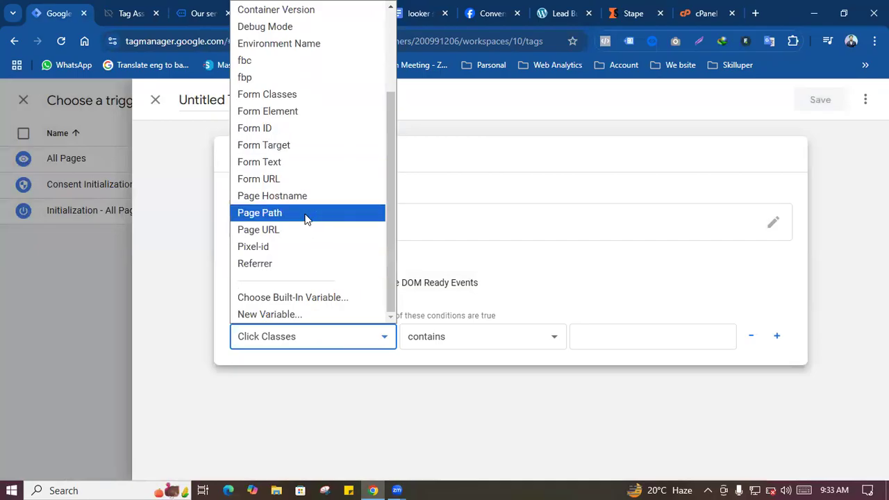
{"action": "left_click", "coordinate": [306, 214]}
{"action": "left_click", "coordinate": [463, 336]}
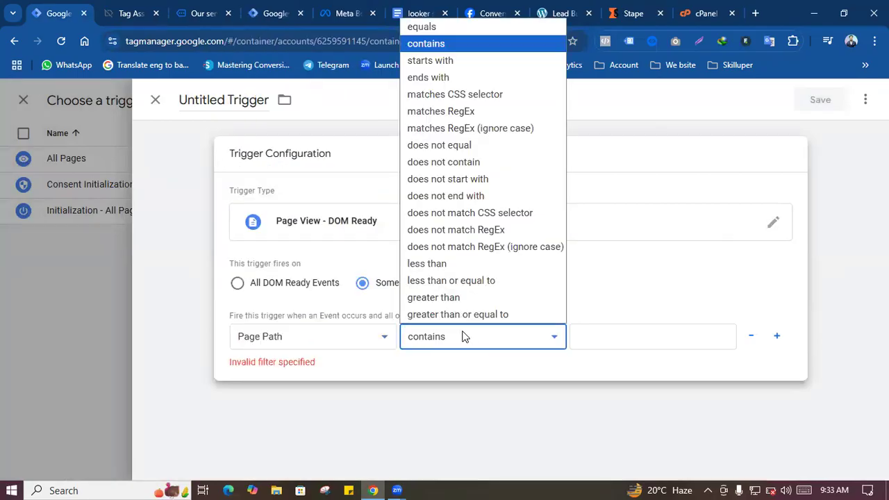
{"action": "left_click", "coordinate": [436, 27]}
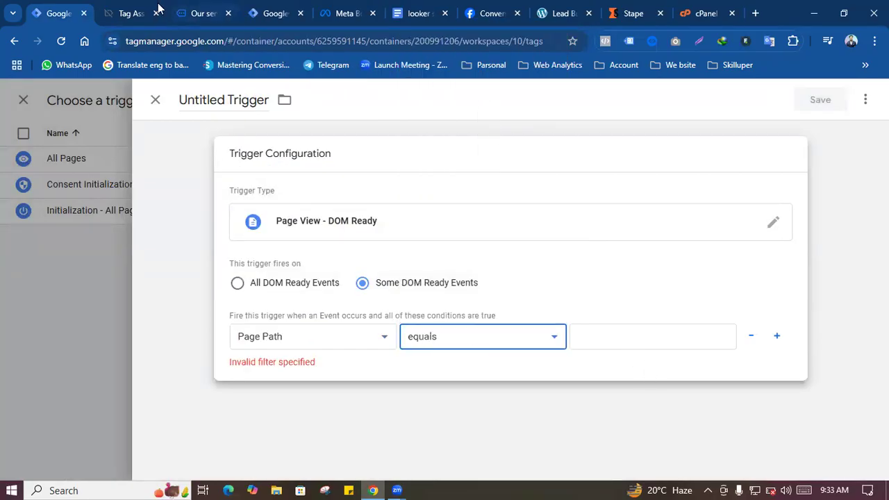
{"action": "left_click", "coordinate": [128, 13]}
{"action": "scroll", "coordinate": [479, 347], "scroll_direction": "down", "scroll_amount": 3}
- Copy the Page Path value /our-service/ from Tag Assistant into the trigger condition
{"action": "scroll", "coordinate": [466, 343], "scroll_direction": "down", "scroll_amount": 2}
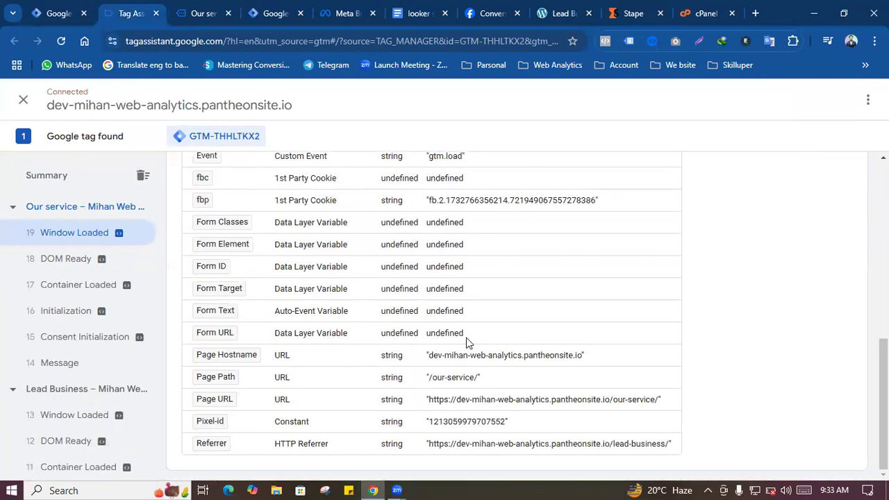
{"action": "left_click_drag", "start_coordinate": [479, 378], "coordinate": [427, 383]}
{"action": "key", "text": "ctrl+c"}
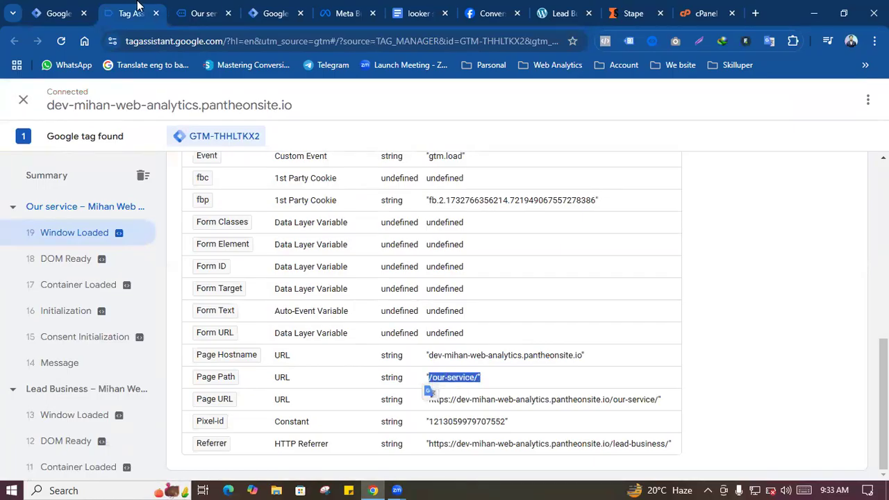
{"action": "left_click", "coordinate": [69, 13]}
{"action": "left_click", "coordinate": [588, 336]}
- Paste /our-service/ as the page path value, then name the trigger fb-cta-trigger and save it
{"action": "key", "text": "ctrl+v"}
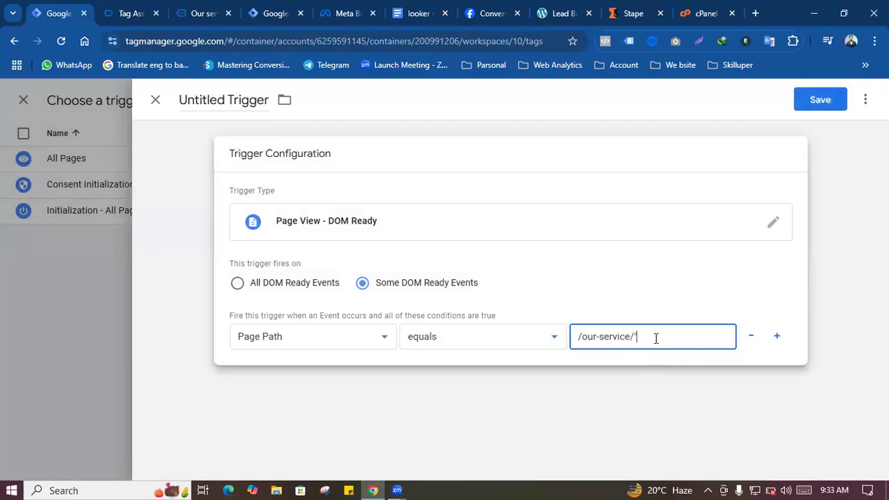
{"action": "left_click", "coordinate": [224, 97]}
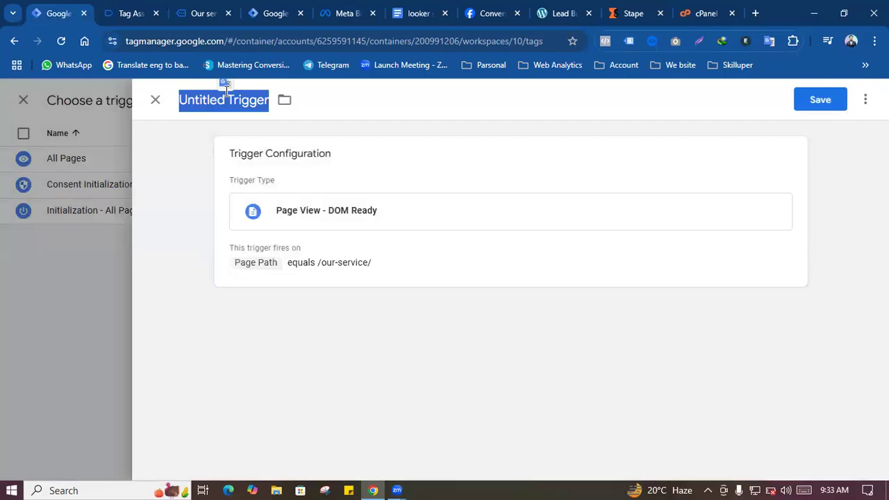
{"action": "type", "text": "fb-cta"}
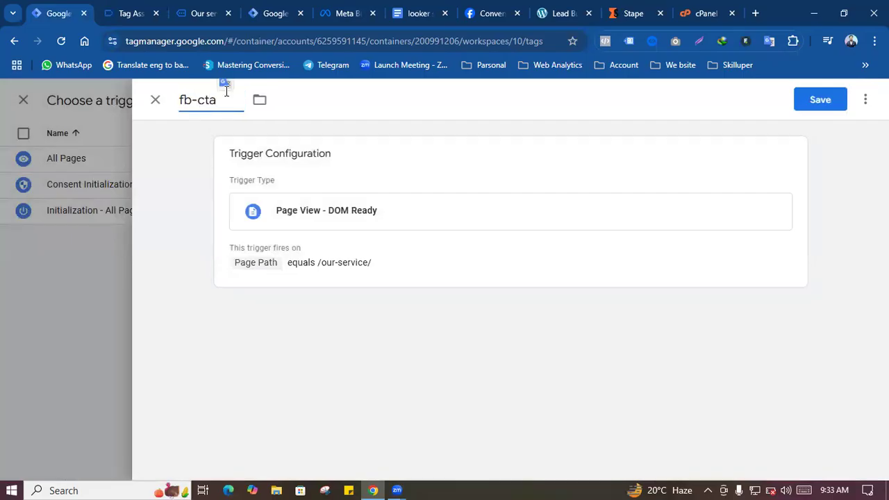
{"action": "type", "text": "-trigger"}
{"action": "left_click", "coordinate": [818, 100]}
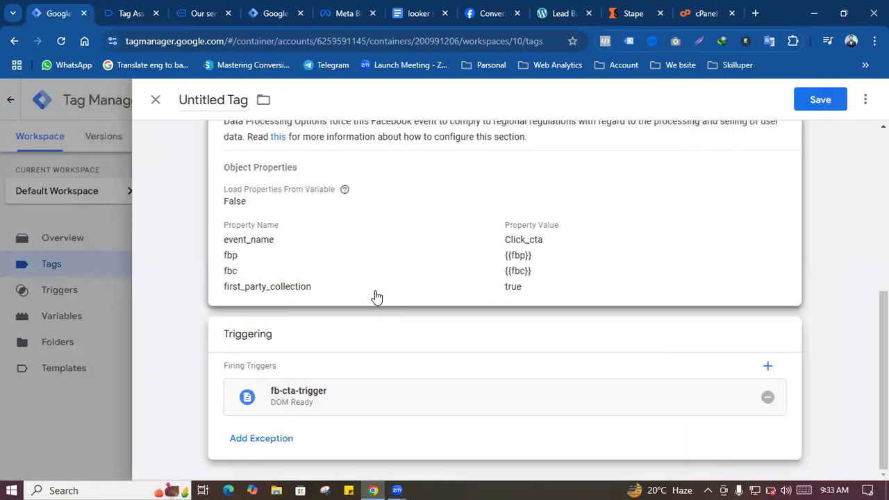
- Rename the untitled tag to Fb-Click-CTA-Tag and save it
{"action": "triple_click", "coordinate": [212, 100]}
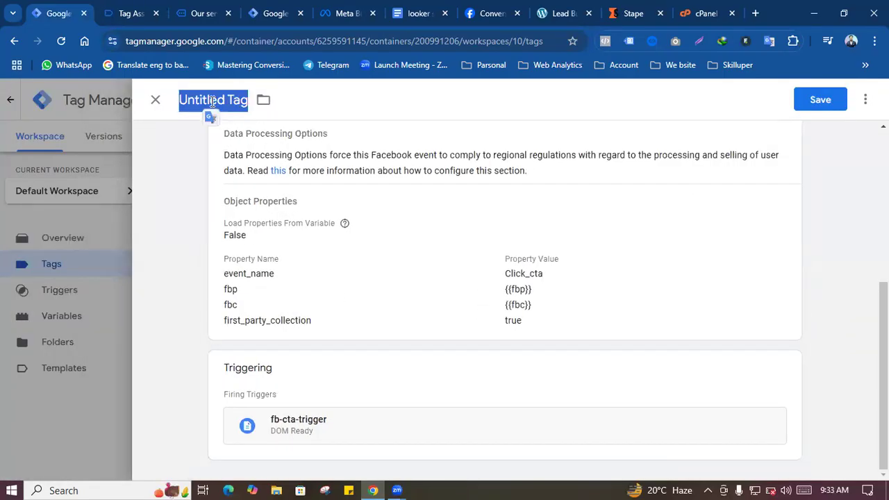
{"action": "type", "text": "fb-"}
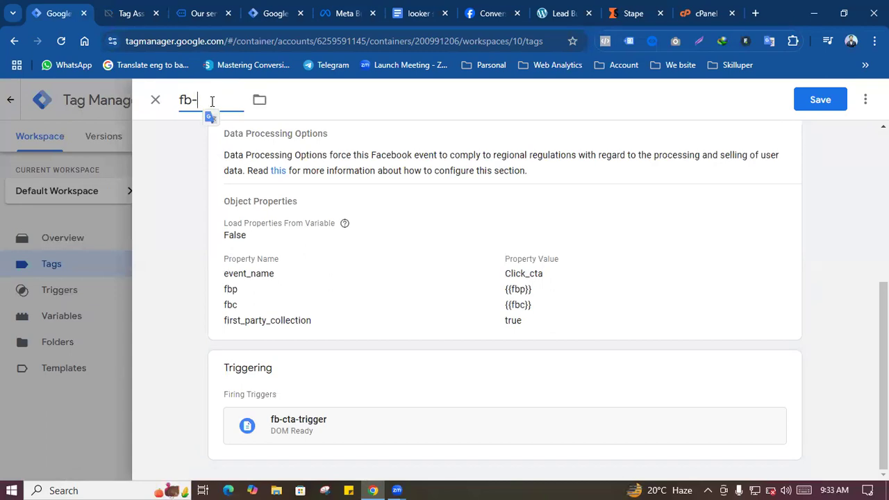
{"action": "type", "text": "Click-CTA"}
{"action": "left_click", "coordinate": [182, 97]}
{"action": "key", "text": "BackSpace"}
{"action": "type", "text": "F"}
{"action": "left_click", "coordinate": [254, 99]}
{"action": "type", "text": "-Tag"}
{"action": "left_click", "coordinate": [815, 102]}
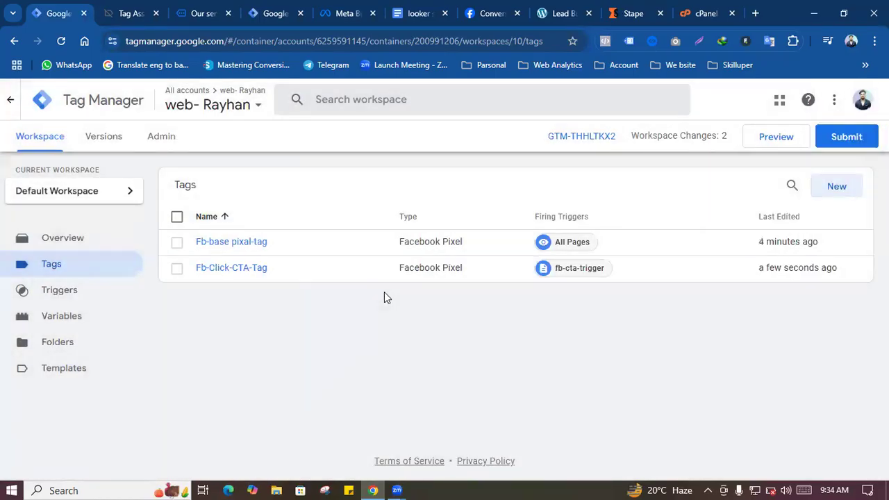
{"action": "left_click", "coordinate": [194, 21]}
- On the Our service page, open the join-our-paid-ads-team page from the middle Mind Mappers card
{"action": "scroll", "coordinate": [461, 272], "scroll_direction": "down", "scroll_amount": 1}
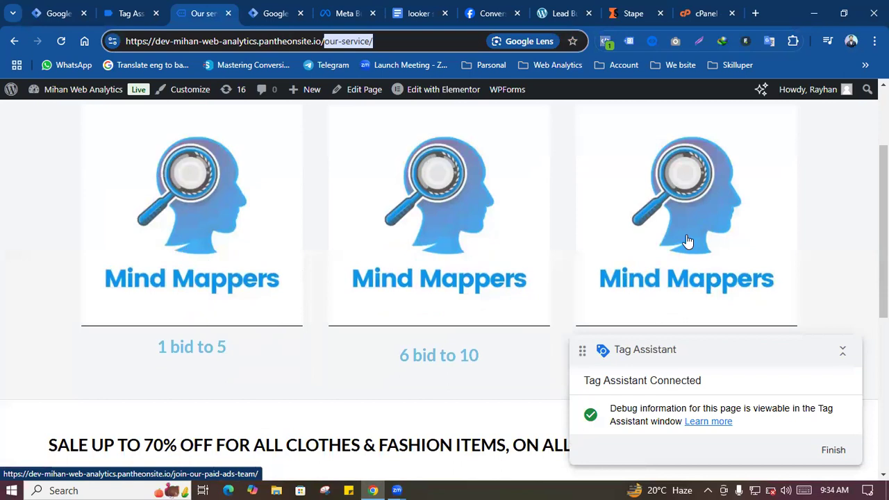
{"action": "scroll", "coordinate": [686, 241], "scroll_direction": "down", "scroll_amount": 1}
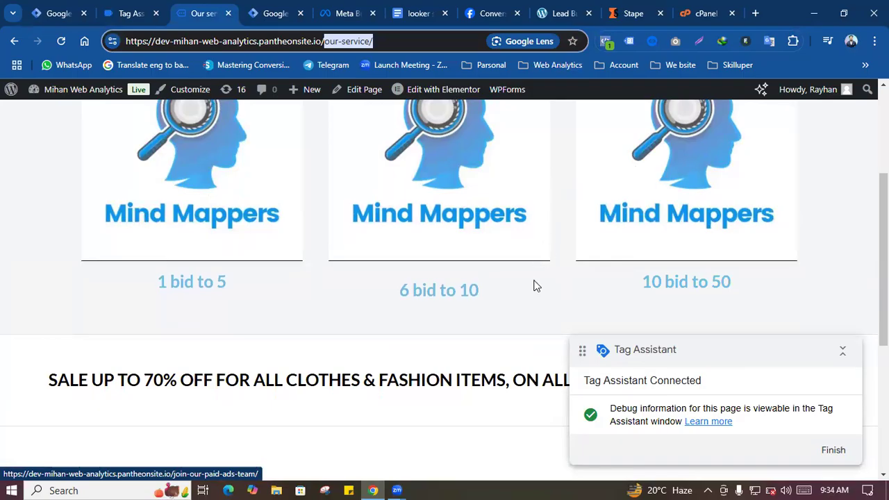
{"action": "left_click", "coordinate": [470, 226]}
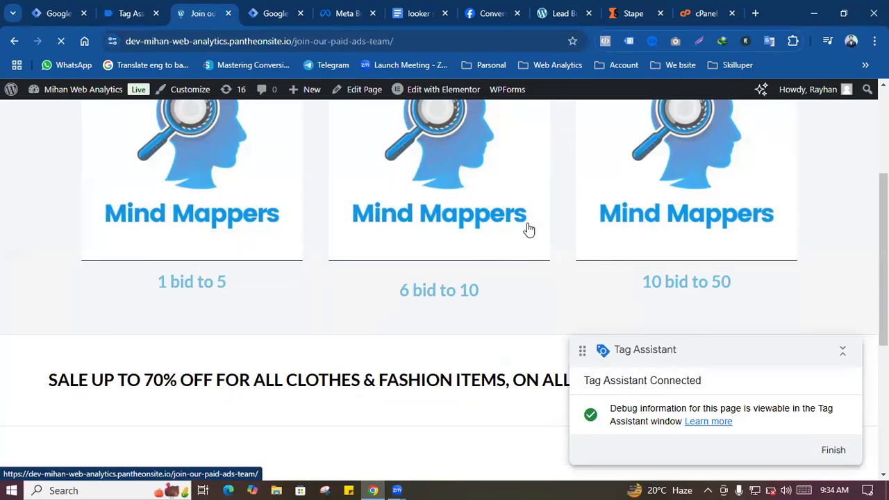
{"action": "scroll", "coordinate": [319, 245], "scroll_direction": "down", "scroll_amount": 3}
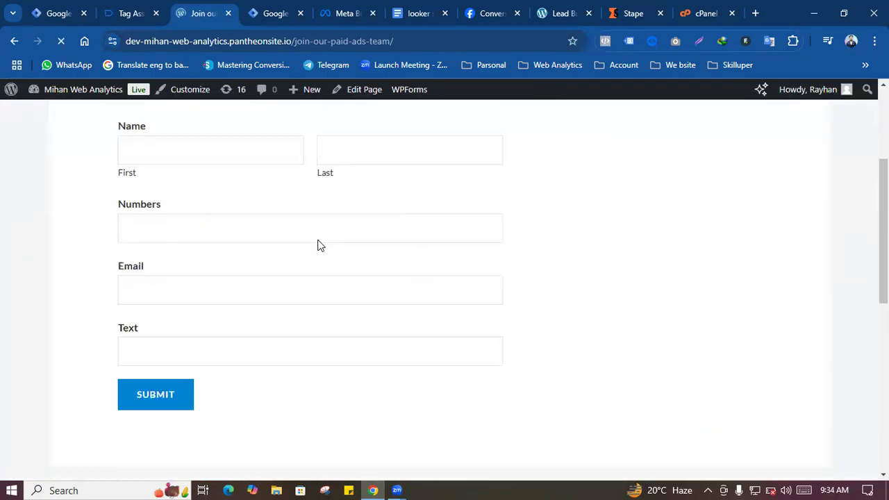
- Autofill the saved name and e-mail, enter 34324 in Numbers, and submit the form
{"action": "left_click", "coordinate": [214, 148]}
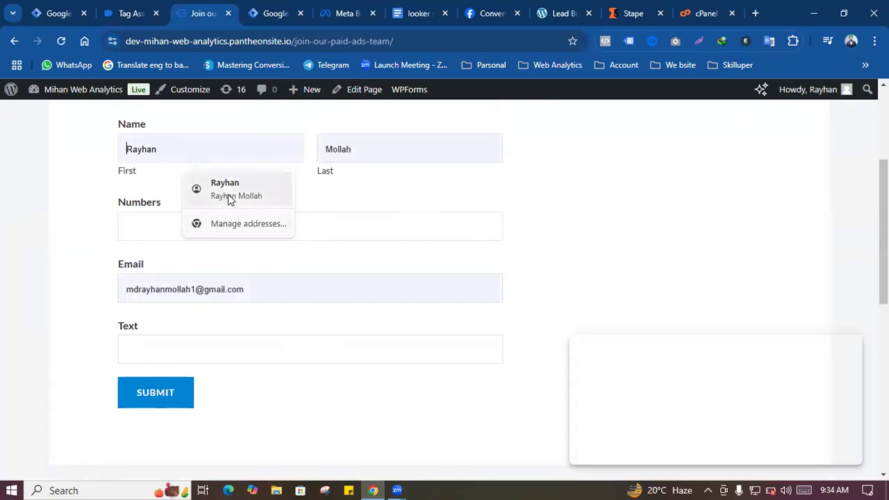
{"action": "left_click", "coordinate": [228, 194]}
{"action": "left_click", "coordinate": [198, 220]}
{"action": "type", "text": "34324"}
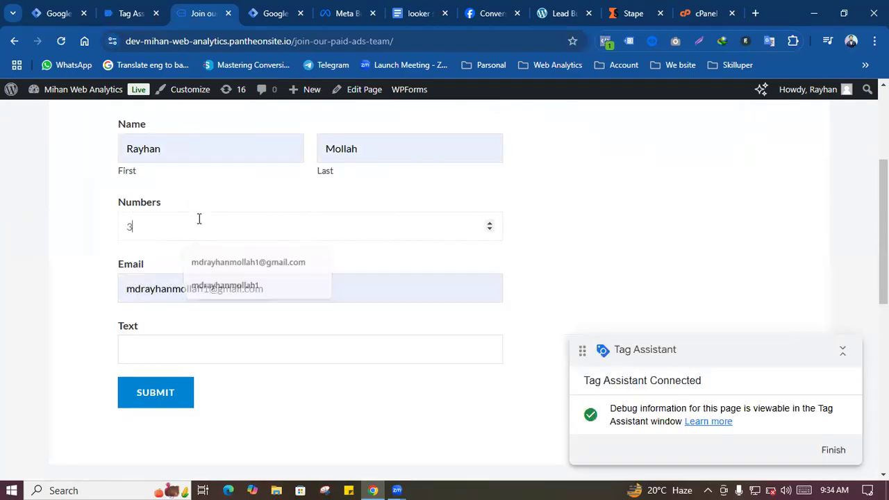
{"action": "left_click", "coordinate": [169, 391]}
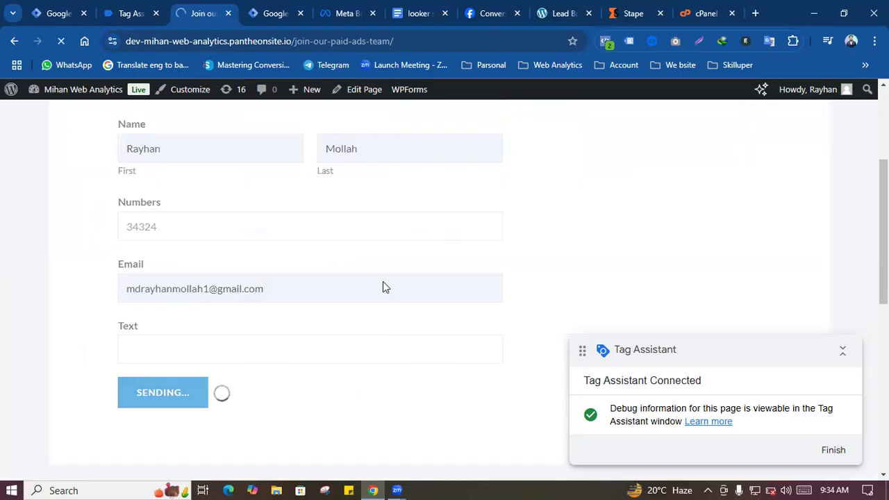
{"action": "scroll", "coordinate": [418, 277], "scroll_direction": "down", "scroll_amount": 1}
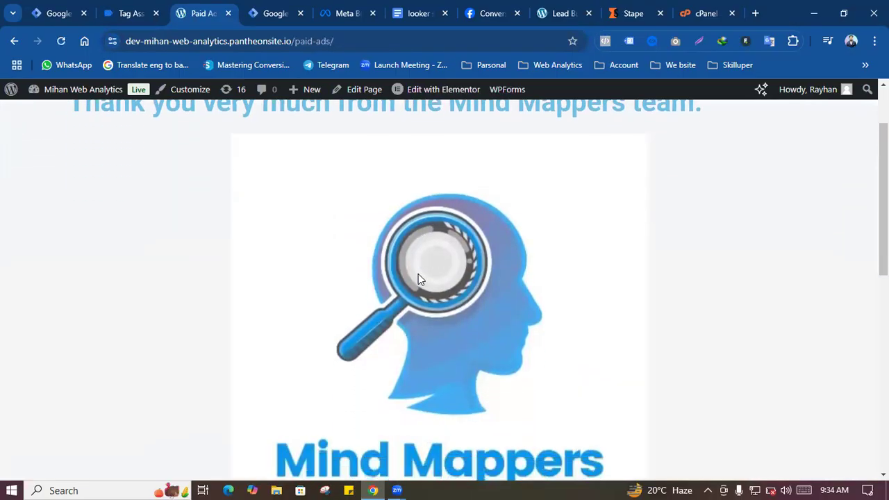
{"action": "scroll", "coordinate": [415, 280], "scroll_direction": "down", "scroll_amount": 6}
{"action": "scroll", "coordinate": [414, 279], "scroll_direction": "up", "scroll_amount": 5}
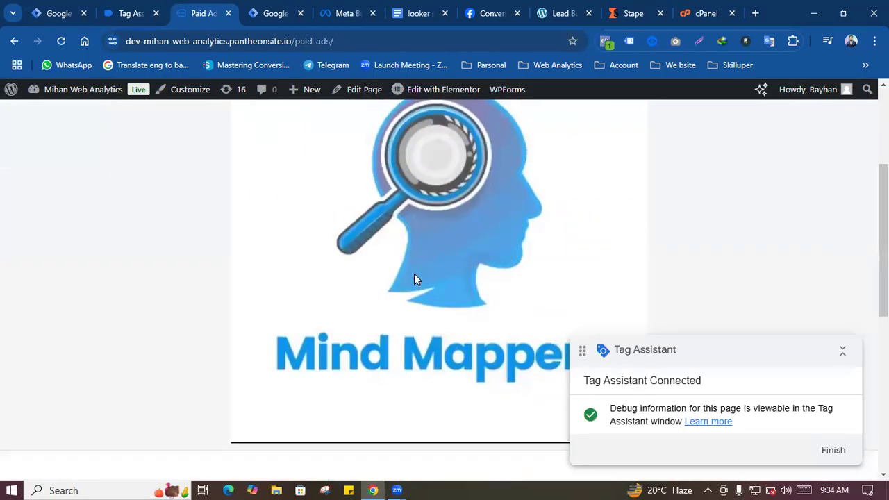
{"action": "scroll", "coordinate": [414, 279], "scroll_direction": "up", "scroll_amount": 3}
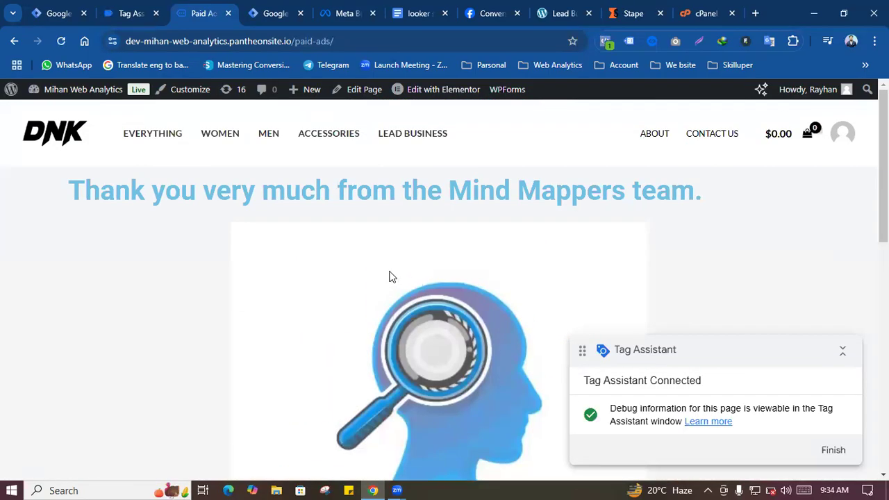
- In Tag Assistant, review the Paid Ads page's tags, variables, data layer and consent status
{"action": "left_click", "coordinate": [128, 13]}
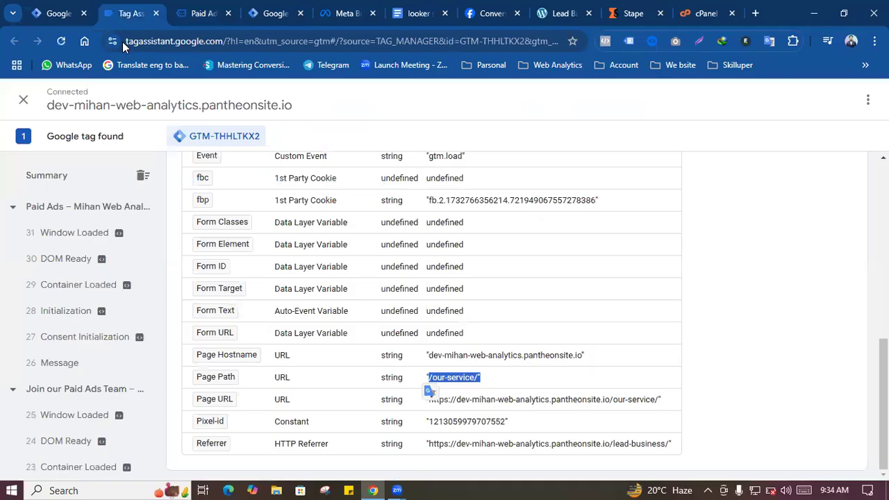
{"action": "left_click", "coordinate": [105, 207]}
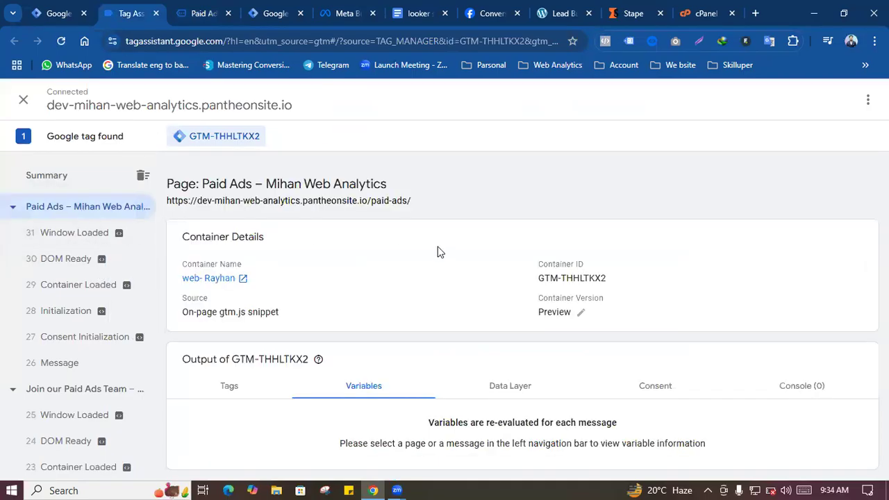
{"action": "left_click", "coordinate": [491, 389]}
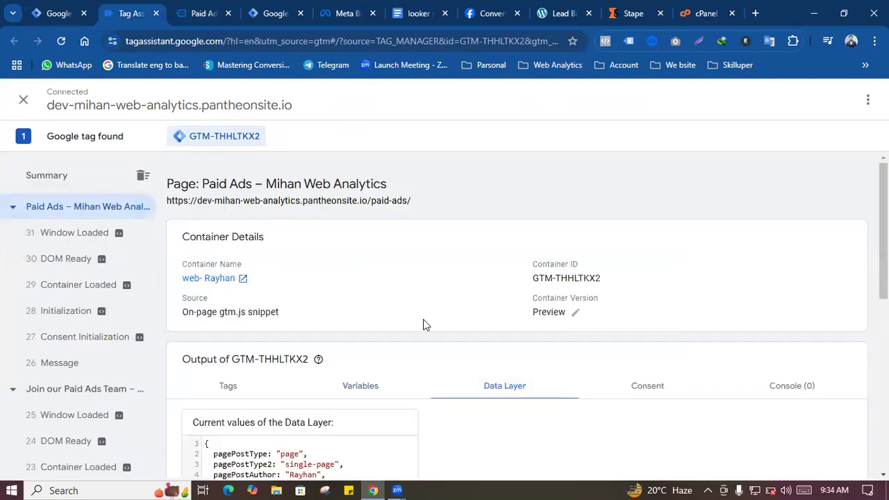
{"action": "scroll", "coordinate": [421, 319], "scroll_direction": "down", "scroll_amount": 6}
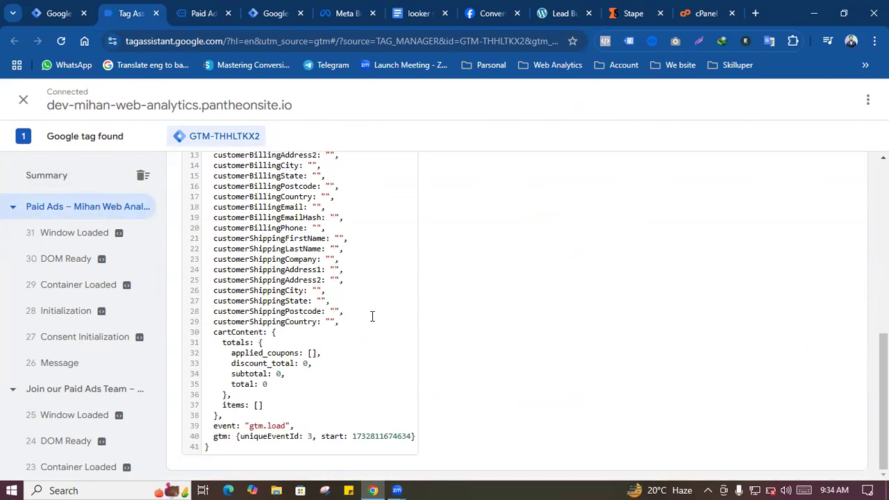
{"action": "scroll", "coordinate": [313, 324], "scroll_direction": "up", "scroll_amount": 10}
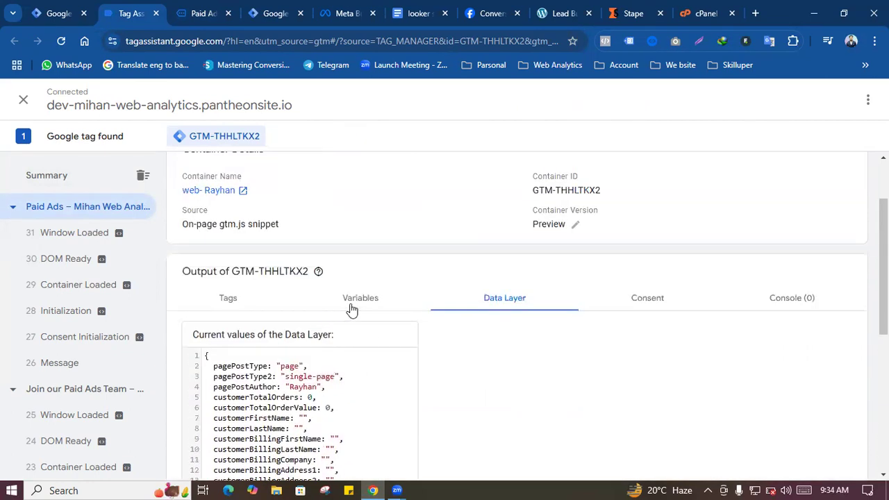
{"action": "left_click", "coordinate": [356, 299]}
{"action": "left_click", "coordinate": [250, 389]}
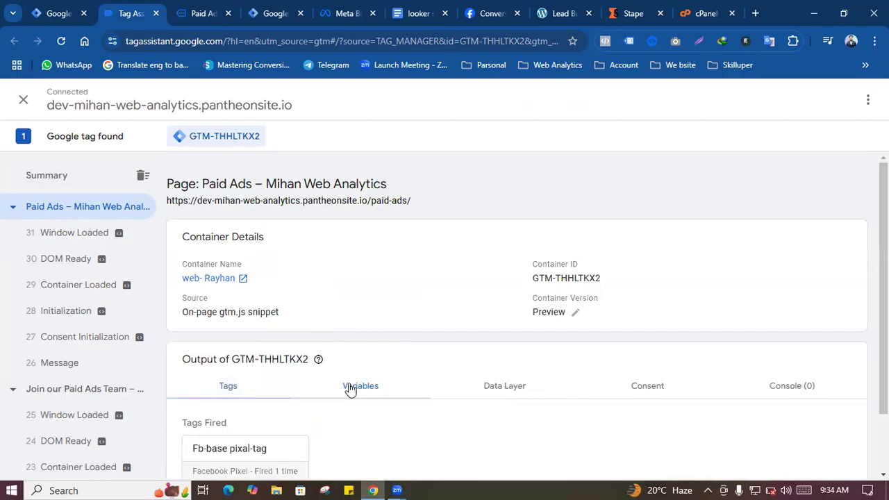
{"action": "scroll", "coordinate": [354, 387], "scroll_direction": "down", "scroll_amount": 1}
{"action": "left_click", "coordinate": [507, 315]}
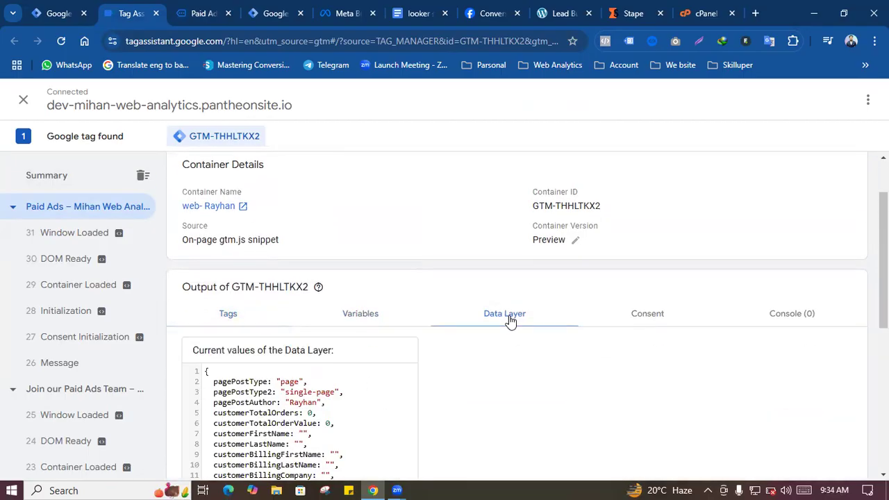
{"action": "scroll", "coordinate": [502, 357], "scroll_direction": "down", "scroll_amount": 5}
{"action": "scroll", "coordinate": [482, 360], "scroll_direction": "down", "scroll_amount": 1}
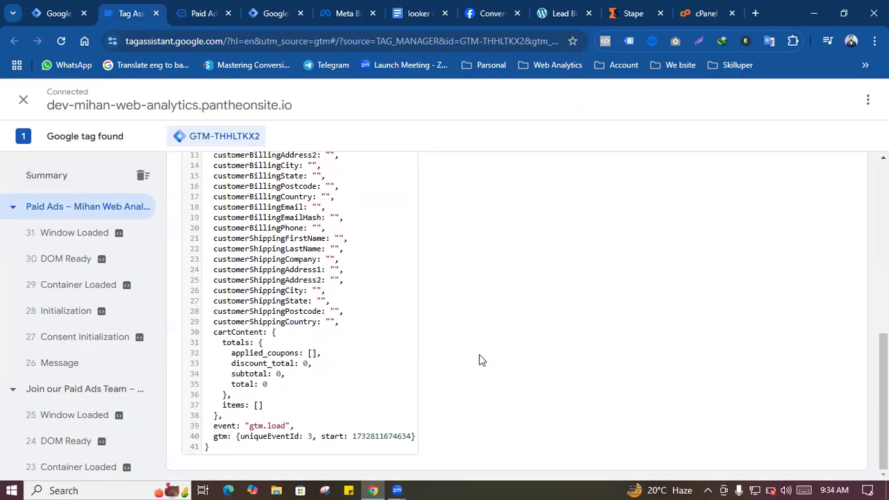
{"action": "scroll", "coordinate": [479, 359], "scroll_direction": "up", "scroll_amount": 5}
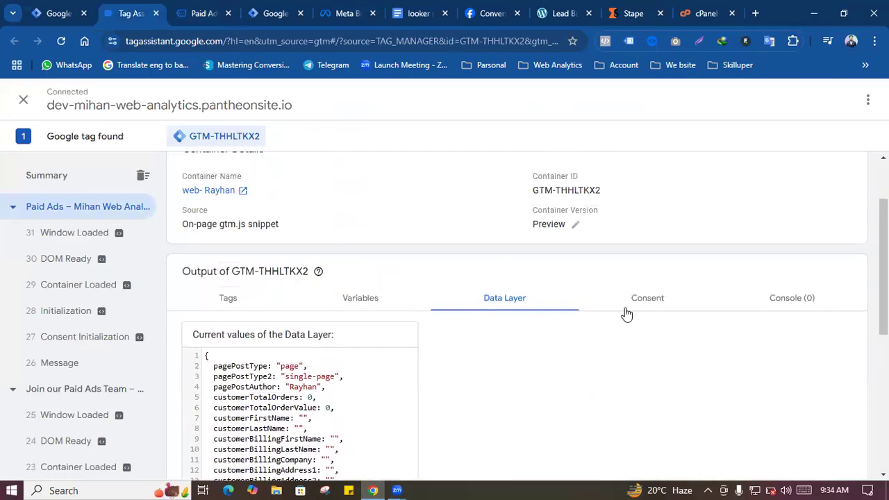
{"action": "left_click", "coordinate": [633, 314]}
- Show the DOM Ready event's variables, highlighting the undefined fbc value and the fbp cookie
{"action": "left_click", "coordinate": [69, 259]}
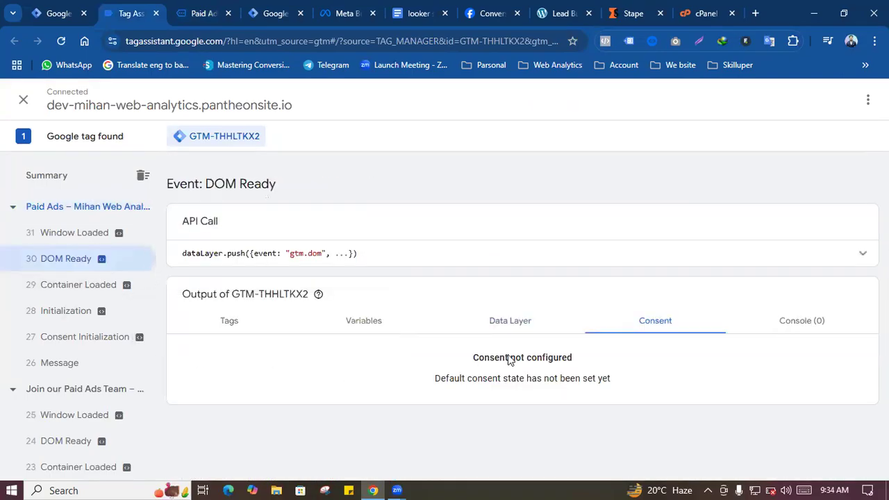
{"action": "left_click", "coordinate": [425, 327]}
{"action": "scroll", "coordinate": [478, 352], "scroll_direction": "down", "scroll_amount": 5}
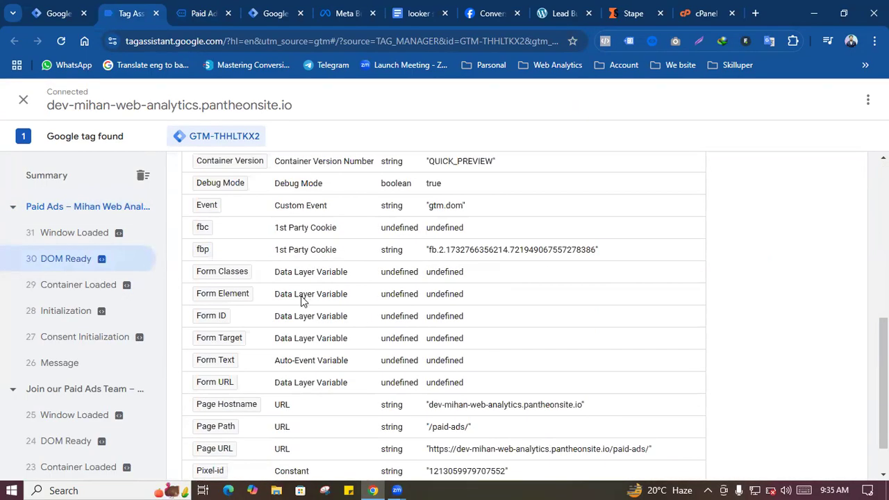
{"action": "scroll", "coordinate": [302, 300], "scroll_direction": "down", "scroll_amount": 1}
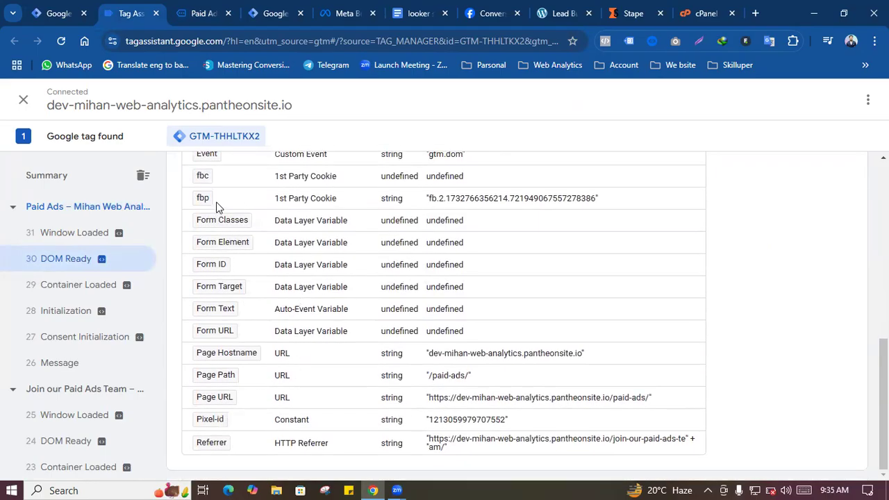
{"action": "scroll", "coordinate": [202, 206], "scroll_direction": "up", "scroll_amount": 1}
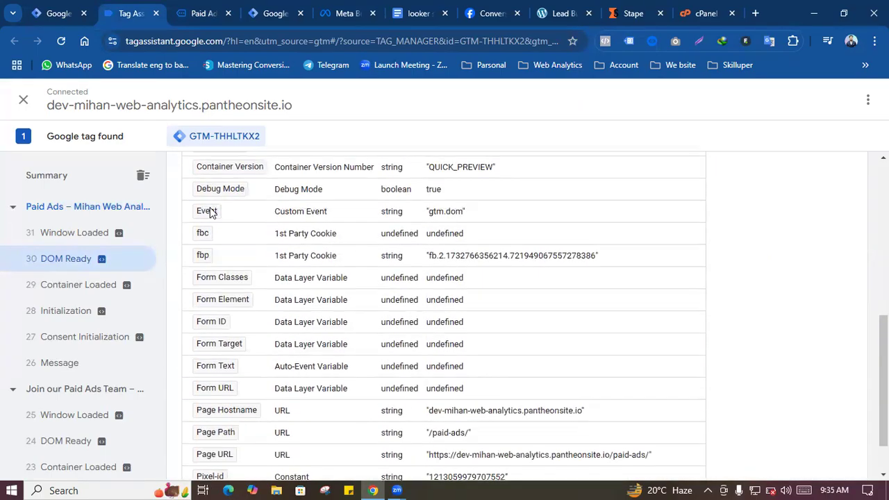
{"action": "left_click_drag", "start_coordinate": [425, 241], "coordinate": [464, 243]}
{"action": "left_click_drag", "start_coordinate": [432, 267], "coordinate": [539, 266]}
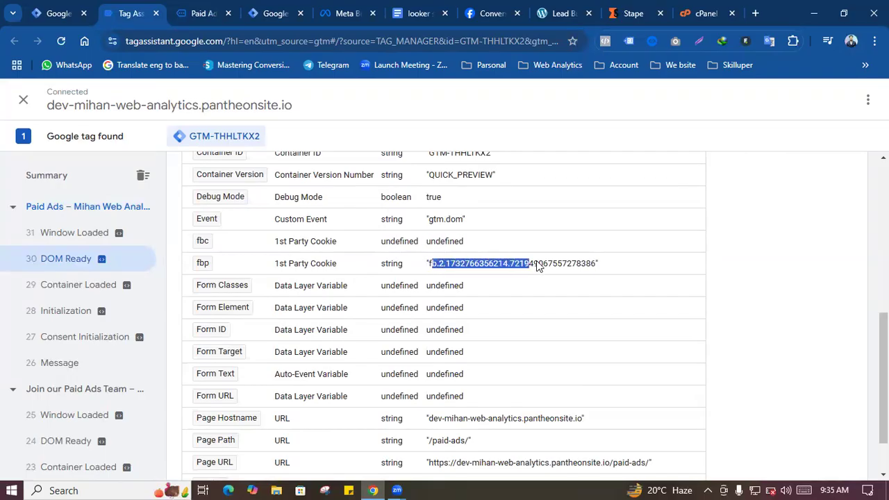
- Select the /paid-ads/ Page Path value, then return to the Tag Manager tags list
{"action": "scroll", "coordinate": [412, 304], "scroll_direction": "down", "scroll_amount": 2}
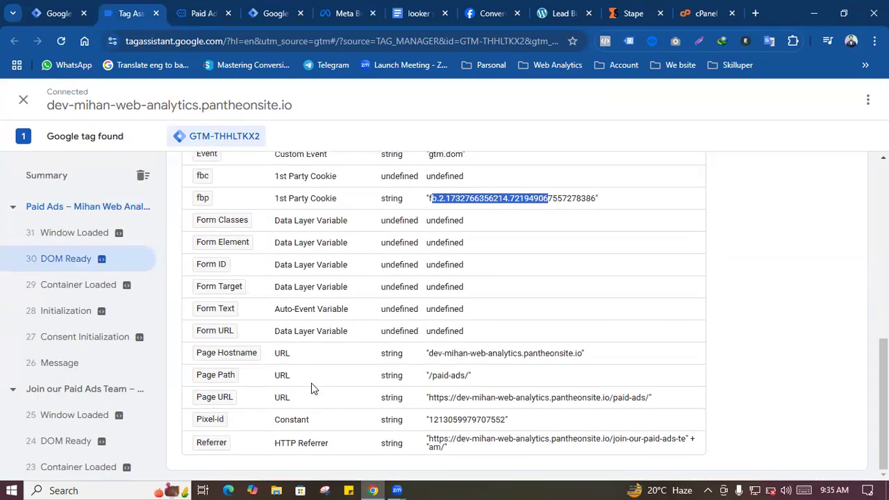
{"action": "left_click_drag", "start_coordinate": [429, 378], "coordinate": [470, 380]}
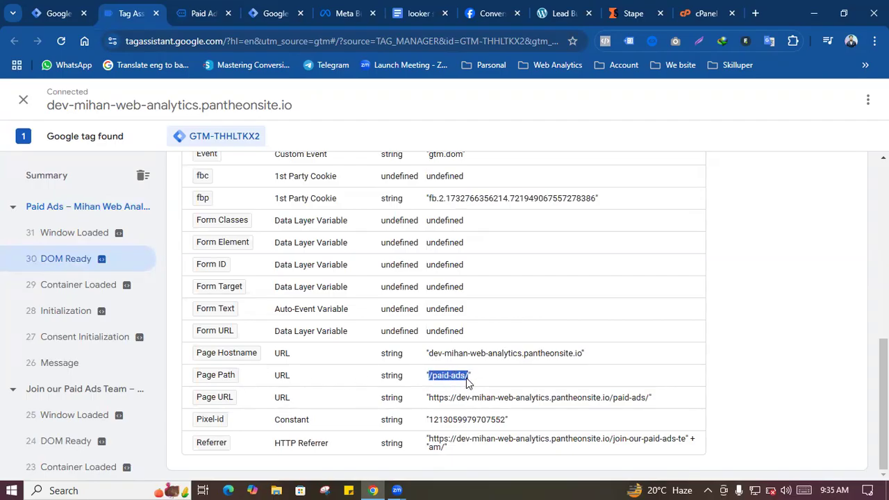
{"action": "left_click", "coordinate": [429, 379]}
{"action": "left_click_drag", "start_coordinate": [429, 378], "coordinate": [467, 381]}
{"action": "key", "text": "ctrl+1"}
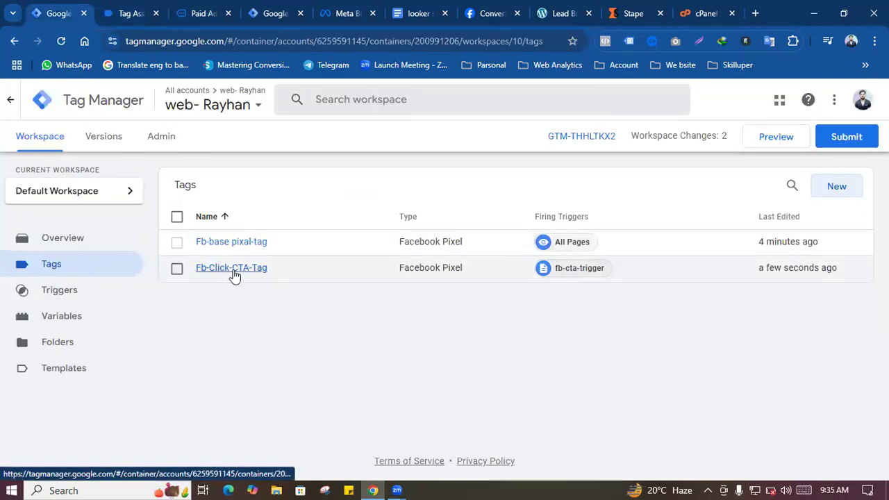
- Duplicate Fb-Click-CTA-Tag and rename the copy Fb-lead-high-Tag
{"action": "left_click", "coordinate": [232, 269]}
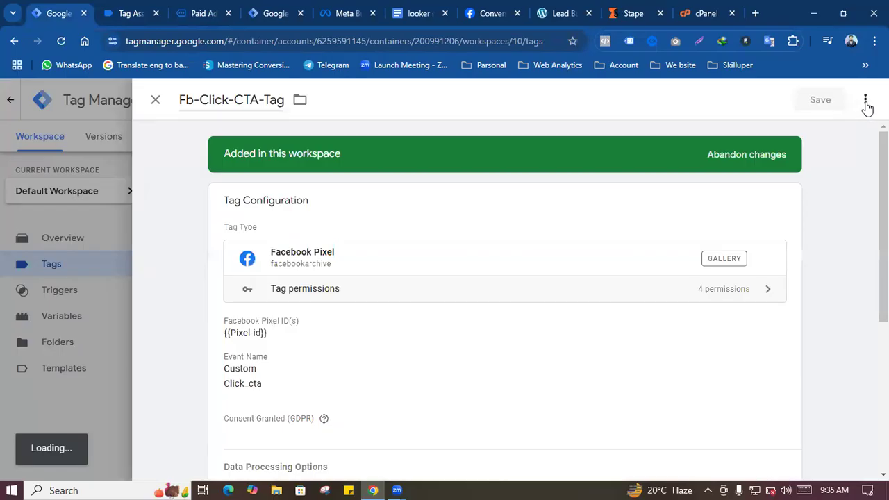
{"action": "left_click", "coordinate": [865, 101]}
{"action": "mouse_move", "coordinate": [227, 100]}
{"action": "left_mouse_down"}
{"action": "mouse_move", "coordinate": [171, 113]}
{"action": "mouse_move", "coordinate": [244, 101]}
{"action": "mouse_move", "coordinate": [232, 101]}
{"action": "left_mouse_up"}
{"action": "key", "text": "BackSpace"}
{"action": "type", "text": "lead"}
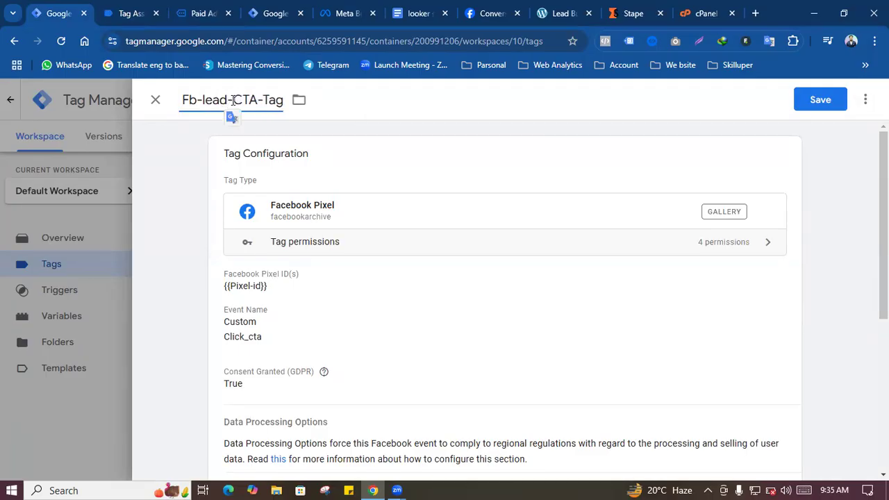
{"action": "left_click_drag", "start_coordinate": [237, 101], "coordinate": [256, 100]}
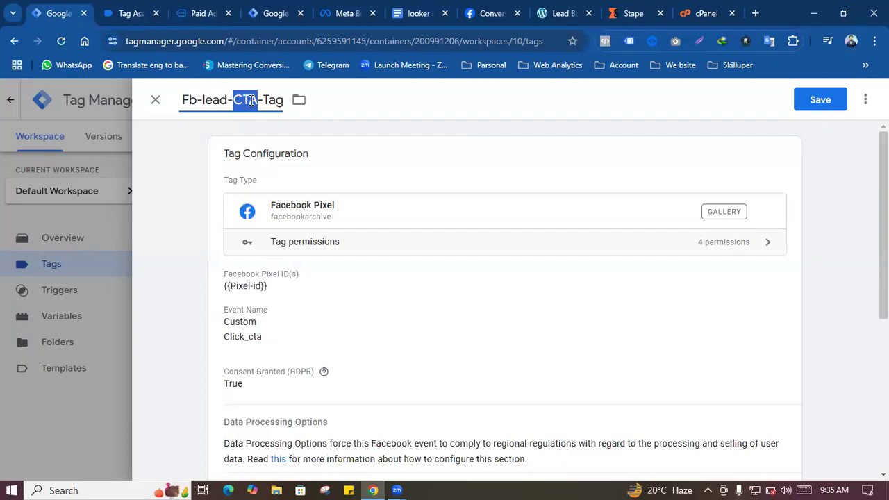
{"action": "type", "text": "high"}
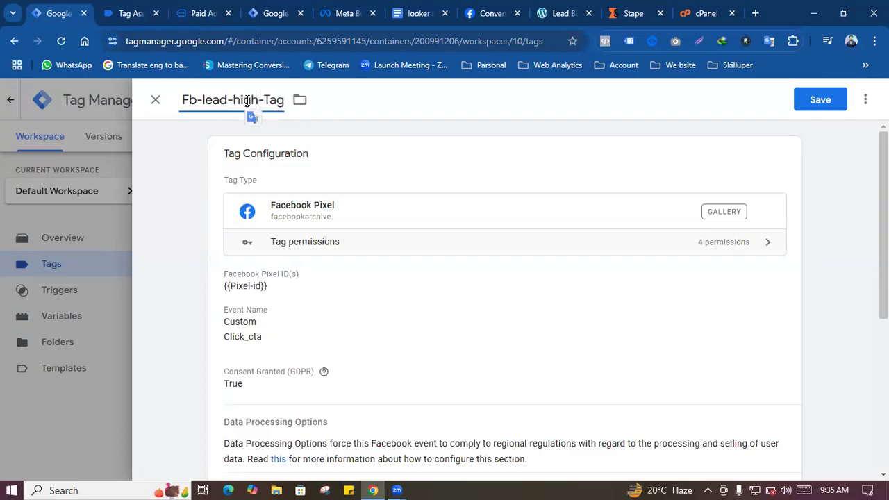
- Replace the Click_cta custom event name with lead-high
{"action": "scroll", "coordinate": [425, 345], "scroll_direction": "down", "scroll_amount": 1}
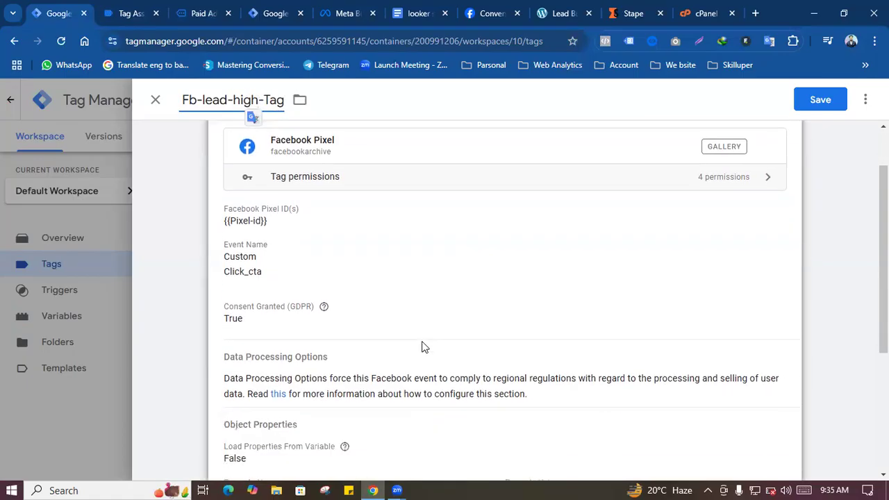
{"action": "left_click", "coordinate": [440, 275]}
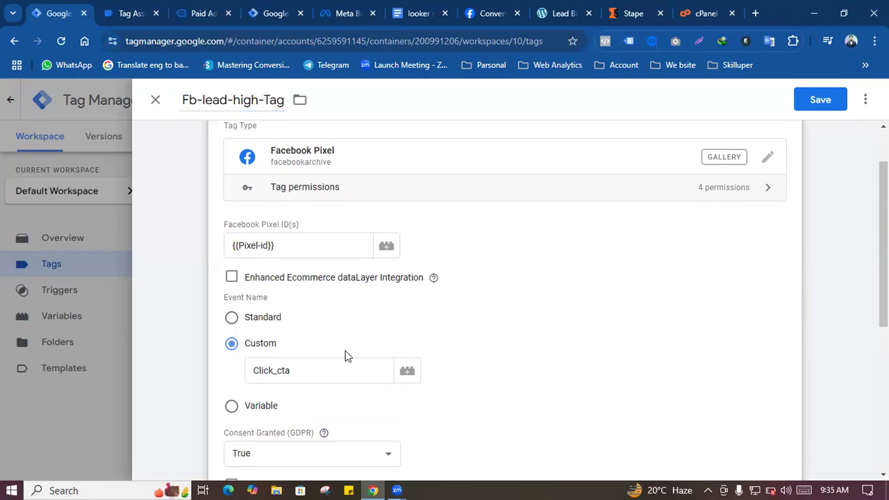
{"action": "scroll", "coordinate": [357, 396], "scroll_direction": "down", "scroll_amount": 1}
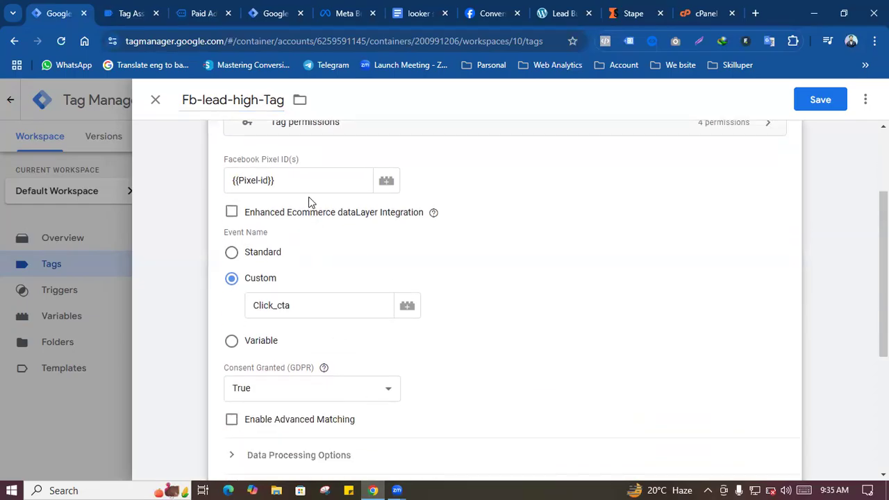
{"action": "double_click", "coordinate": [261, 304]}
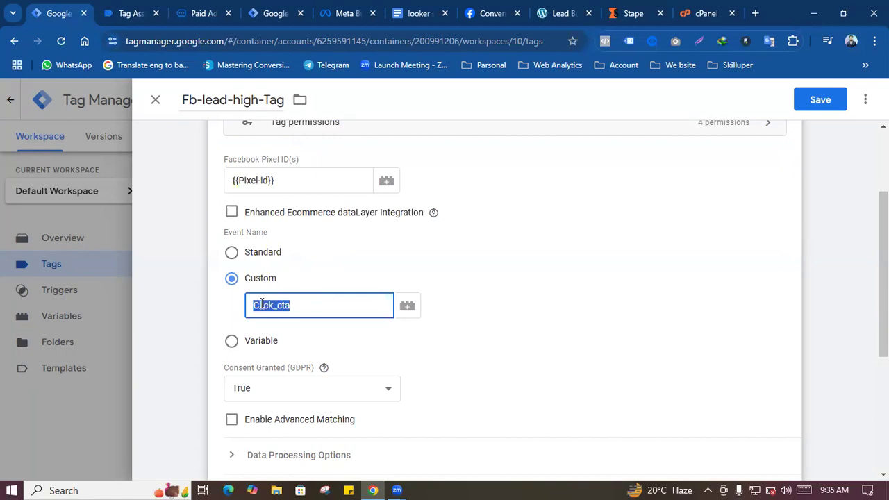
{"action": "left_click_drag", "start_coordinate": [202, 98], "coordinate": [259, 102]}
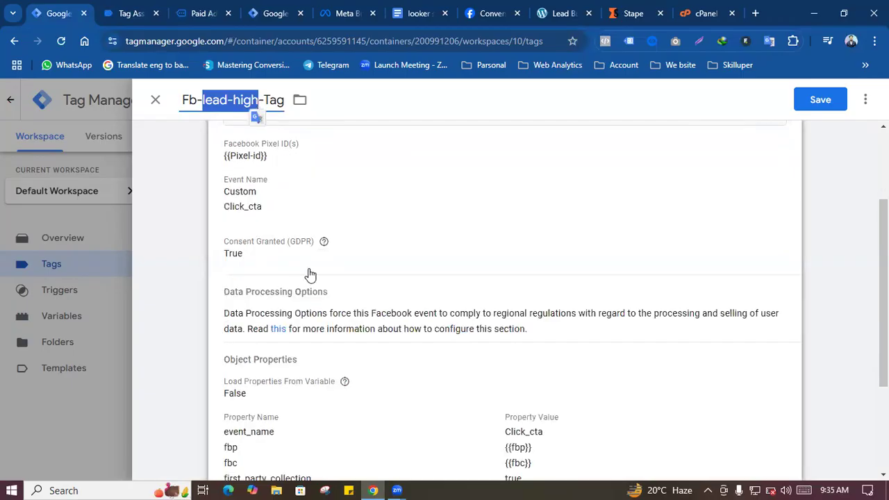
{"action": "left_click", "coordinate": [361, 350]}
{"action": "double_click", "coordinate": [318, 311]}
{"action": "key", "text": "ctrl+v"}
- Change the event_name object property value from Click_cta to lead-high
{"action": "scroll", "coordinate": [430, 322], "scroll_direction": "down", "scroll_amount": 2}
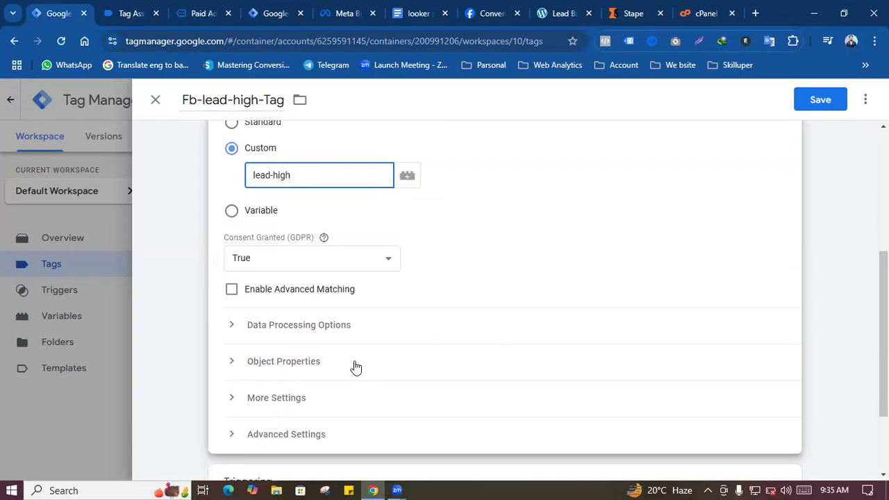
{"action": "scroll", "coordinate": [324, 347], "scroll_direction": "down", "scroll_amount": 1}
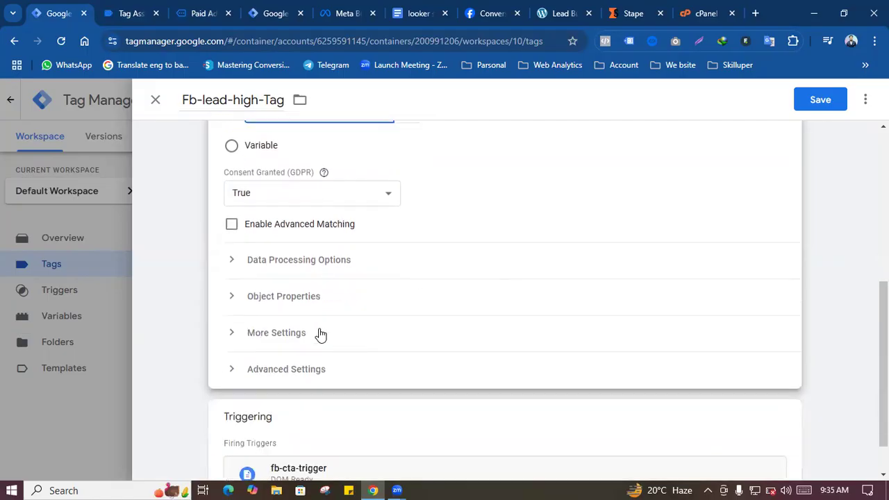
{"action": "left_click", "coordinate": [460, 312]}
{"action": "scroll", "coordinate": [462, 312], "scroll_direction": "down", "scroll_amount": 3}
{"action": "double_click", "coordinate": [579, 198]}
{"action": "key", "text": "ctrl+v"}
{"action": "scroll", "coordinate": [549, 333], "scroll_direction": "down", "scroll_amount": 2}
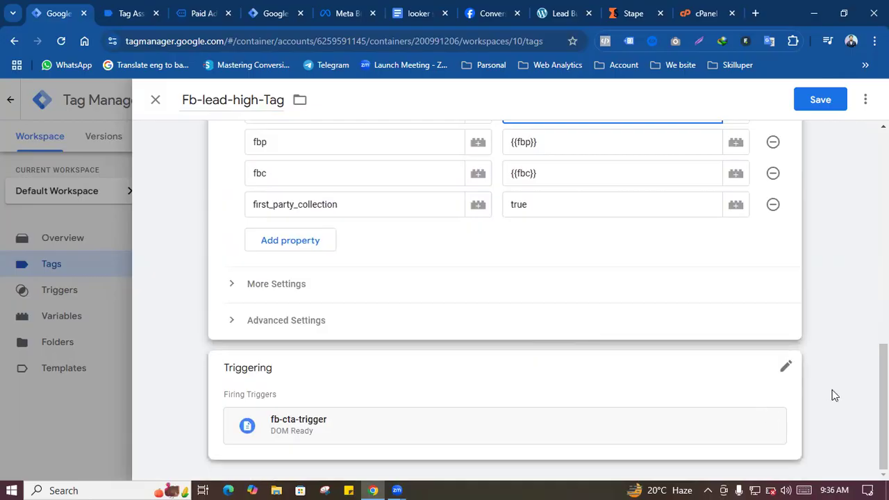
{"action": "left_click", "coordinate": [790, 375]}
- Remove fb-cta-trigger and start a new Some DOM Ready Events trigger with a Page Path equals condition
{"action": "left_click", "coordinate": [766, 399]}
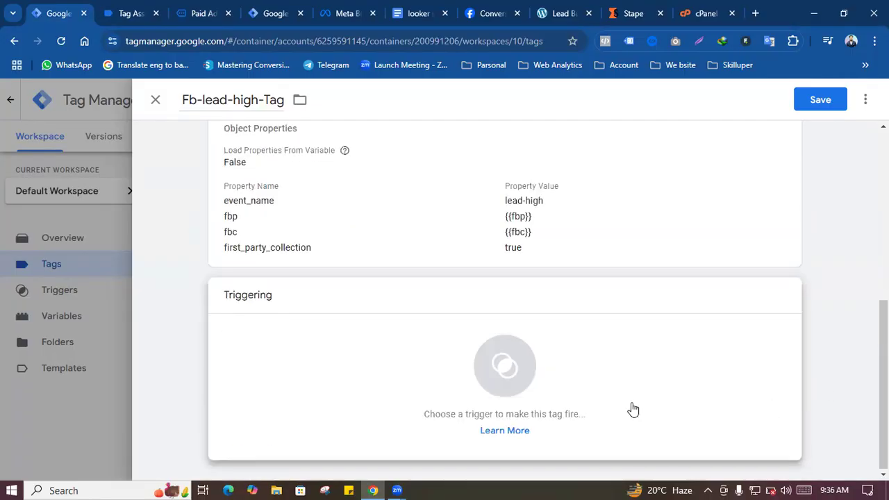
{"action": "left_click", "coordinate": [631, 409]}
{"action": "left_click", "coordinate": [860, 102]}
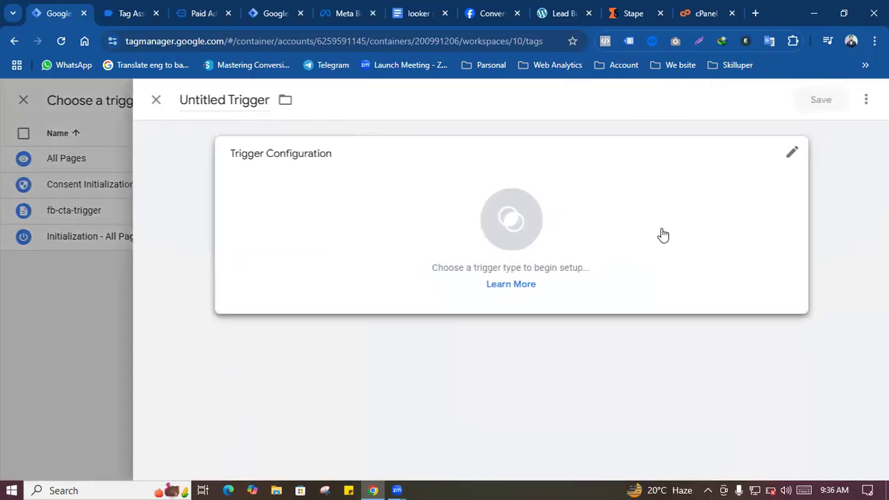
{"action": "left_click", "coordinate": [526, 231]}
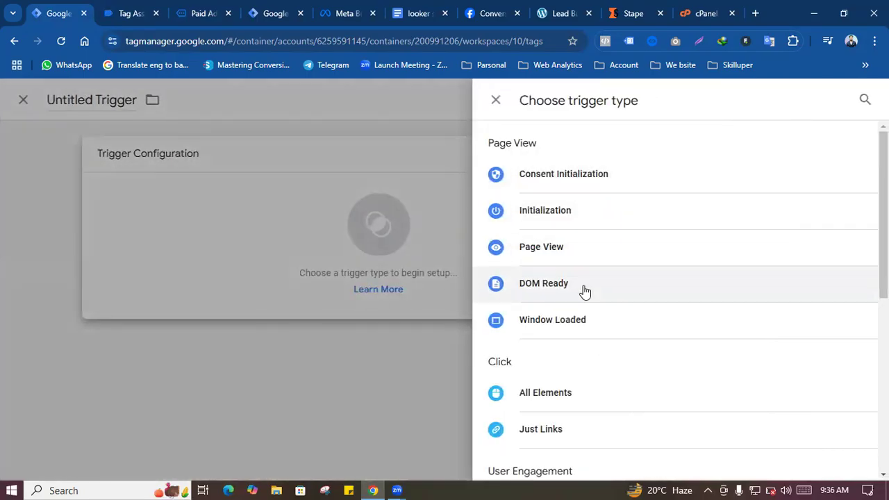
{"action": "left_click", "coordinate": [582, 285]}
{"action": "left_click", "coordinate": [389, 284]}
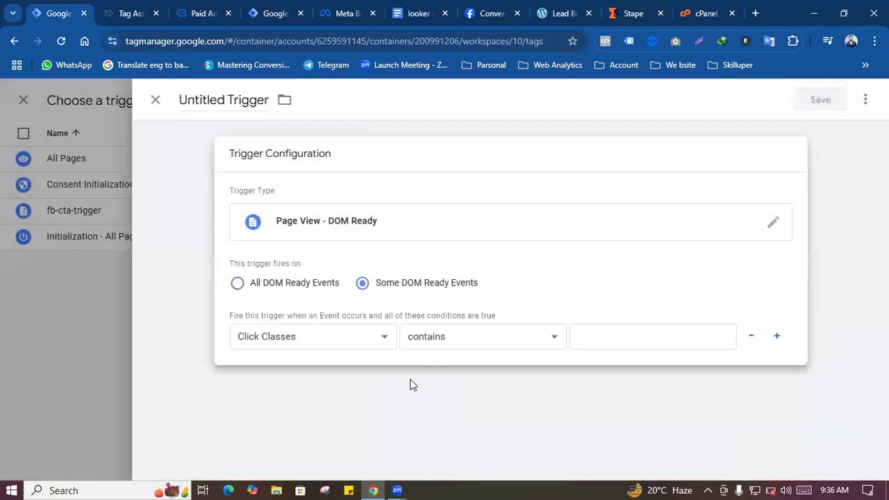
{"action": "left_click", "coordinate": [361, 337]}
{"action": "scroll", "coordinate": [300, 218], "scroll_direction": "down", "scroll_amount": 3}
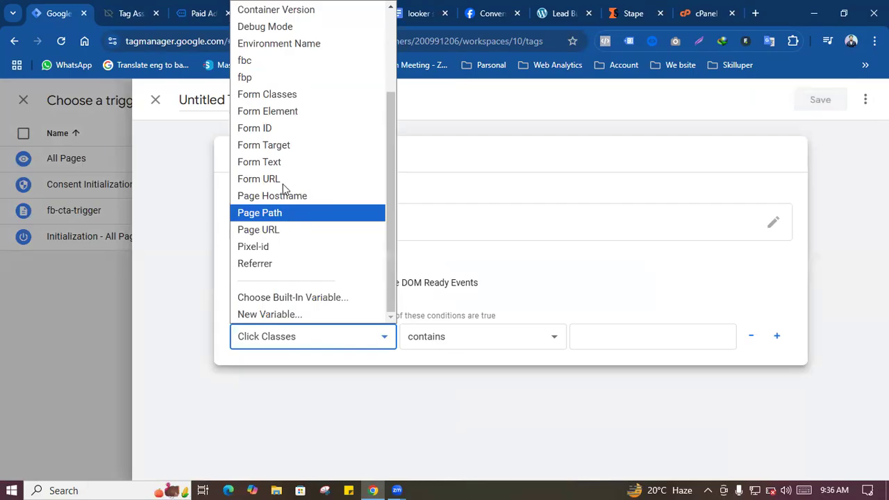
{"action": "left_click", "coordinate": [283, 215]}
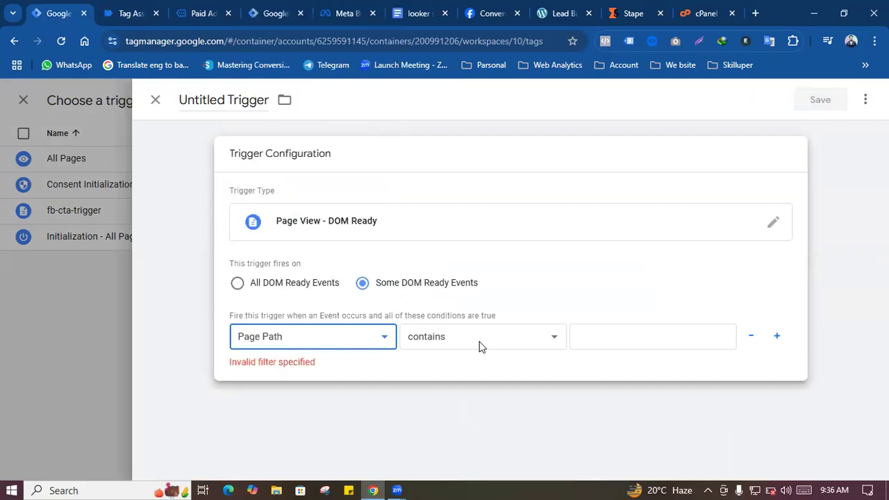
{"action": "left_click", "coordinate": [458, 336]}
{"action": "left_click", "coordinate": [445, 28]}
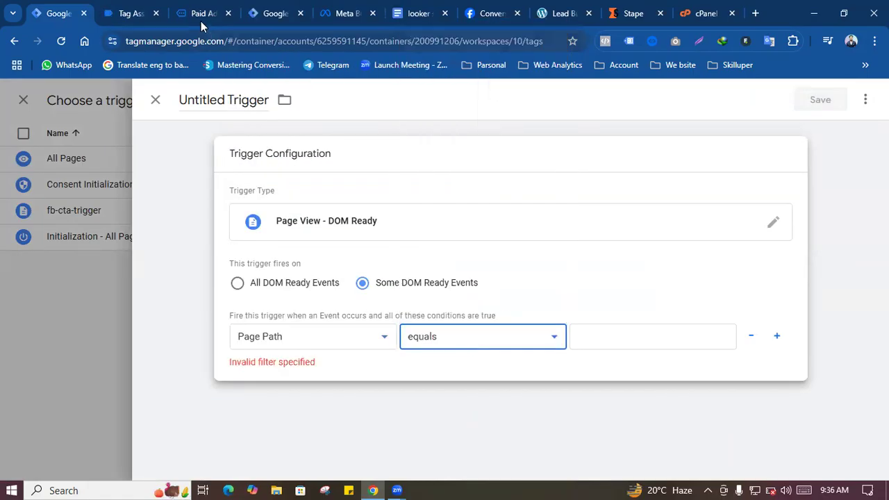
- Copy /paid-ads/ from Tag Assistant and use it as the Page Path condition value
{"action": "left_click", "coordinate": [136, 7]}
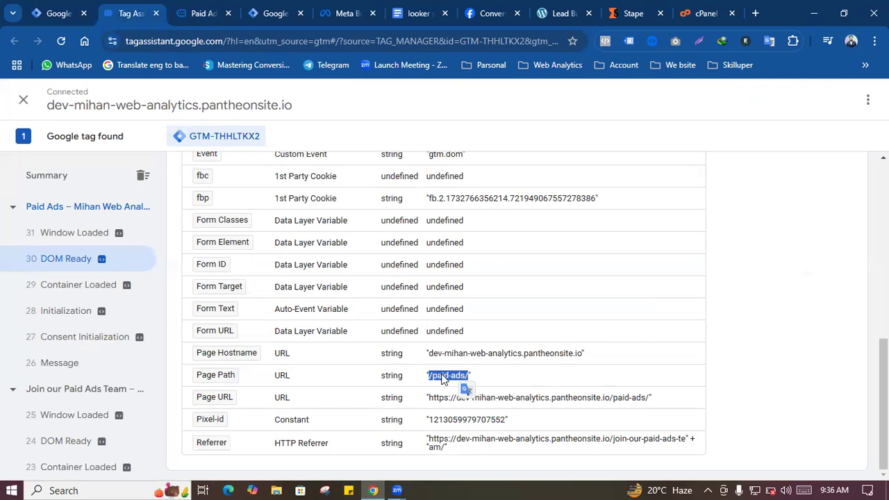
{"action": "right_click", "coordinate": [442, 378]}
{"action": "left_click", "coordinate": [484, 190]}
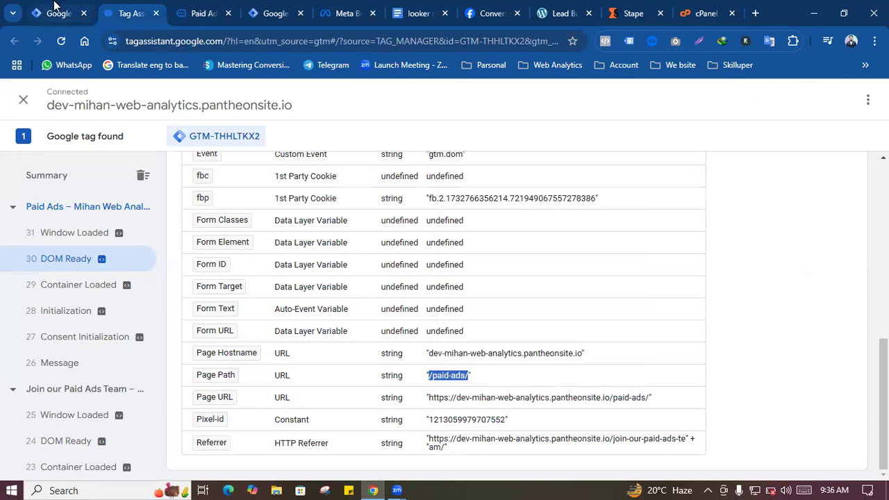
{"action": "left_click", "coordinate": [55, 7]}
{"action": "left_click", "coordinate": [612, 341]}
{"action": "key", "text": "ctrl+v"}
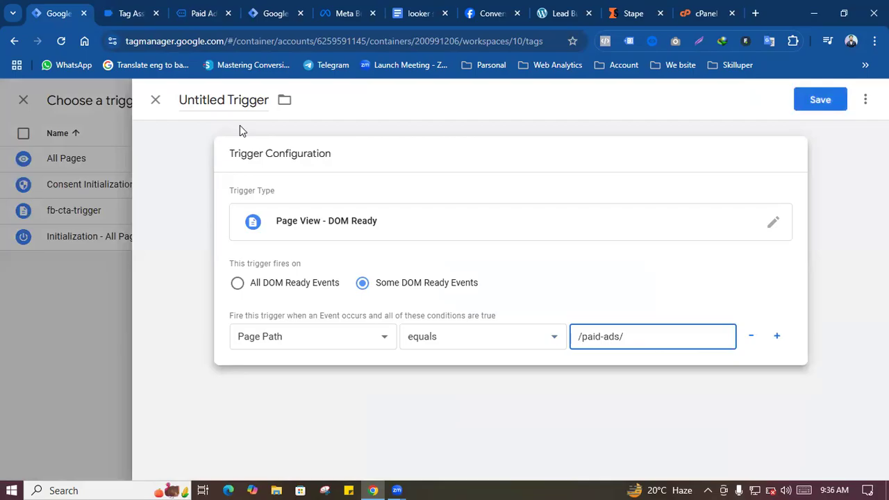
{"action": "left_click", "coordinate": [240, 130]}
- Name the trigger fb-high-lead-trigger, save it, and save Fb-lead-high-Tag
{"action": "left_click", "coordinate": [223, 100]}
{"action": "type", "text": "fb-high"}
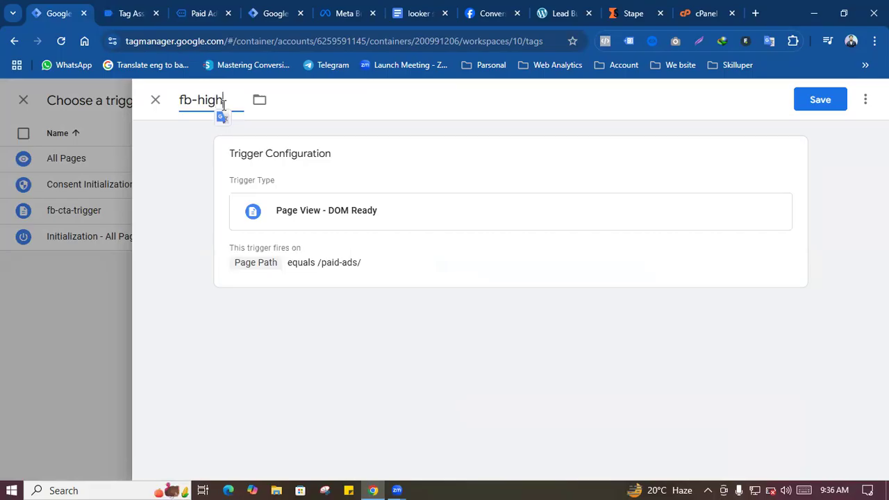
{"action": "type", "text": "-lead-tri"}
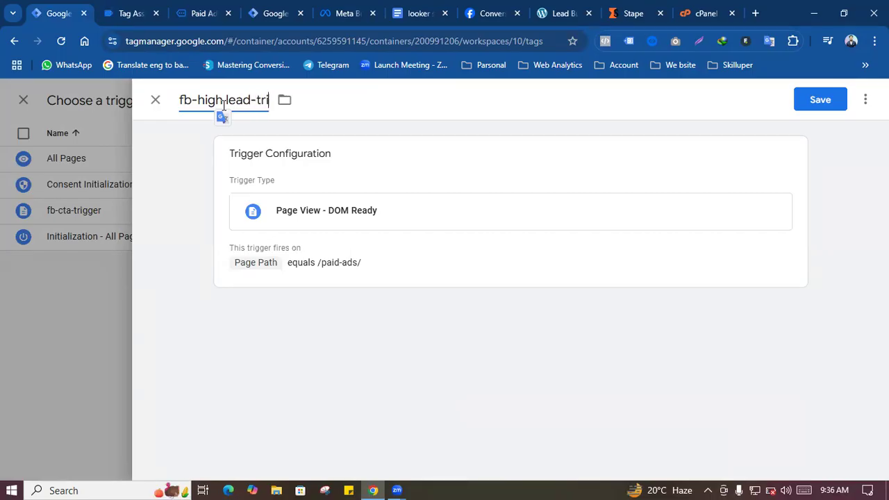
{"action": "type", "text": "gger"}
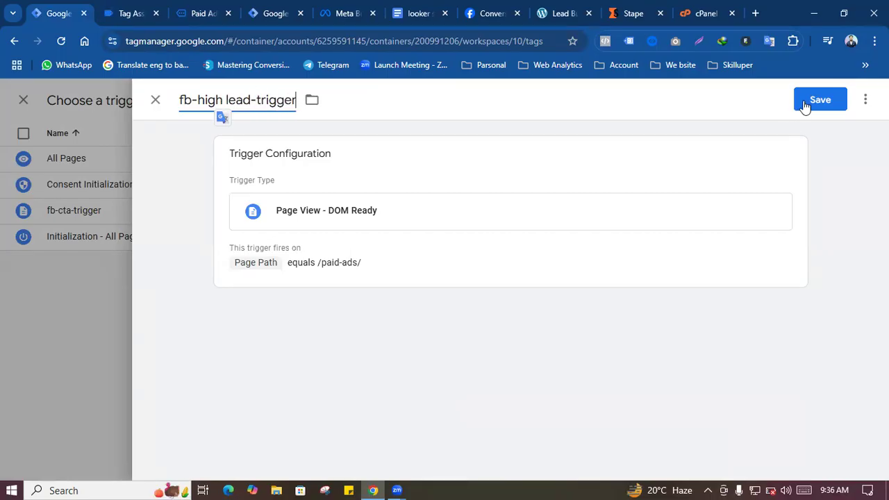
{"action": "left_click", "coordinate": [806, 104]}
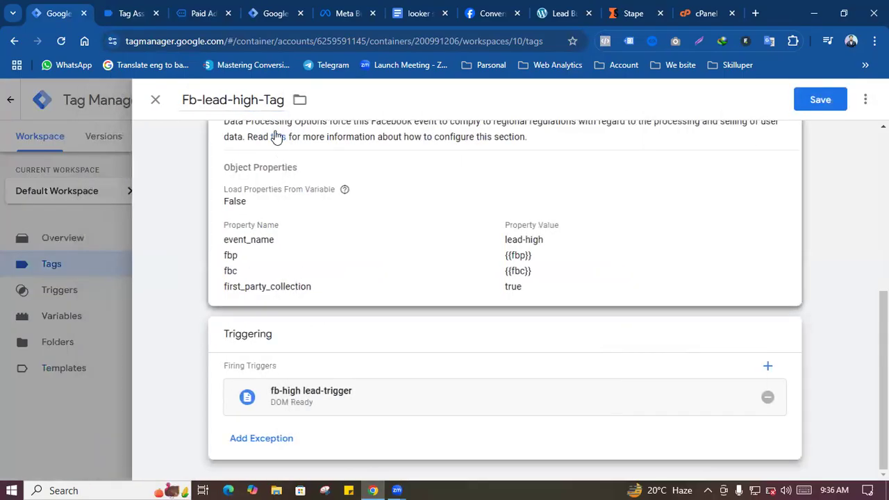
{"action": "left_click", "coordinate": [820, 99]}
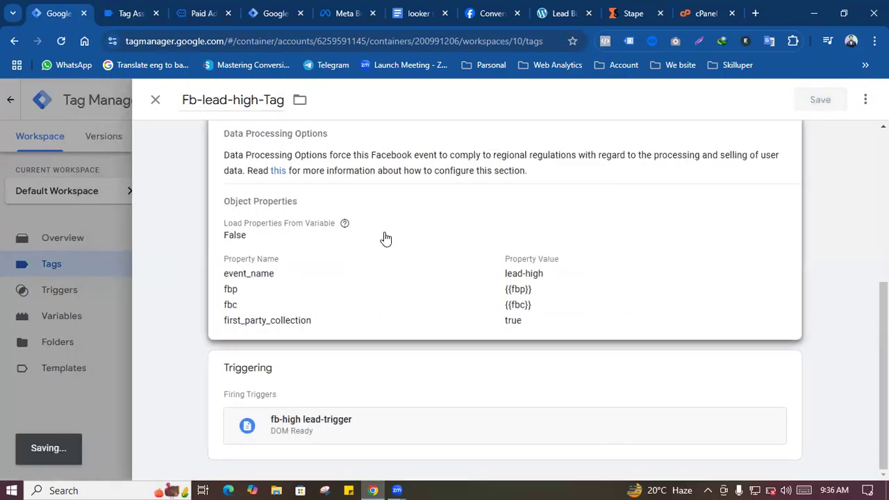
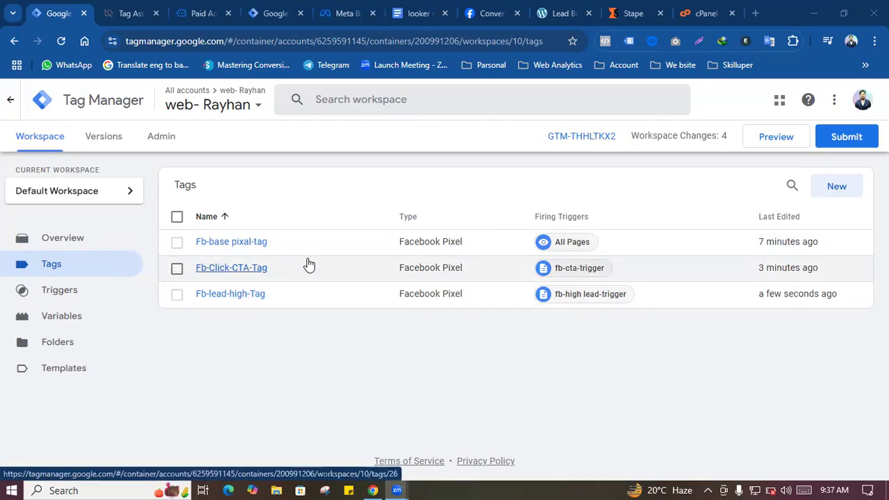
- Start a Google Tag in the web container, then discard it unsaved
{"action": "left_click", "coordinate": [837, 186]}
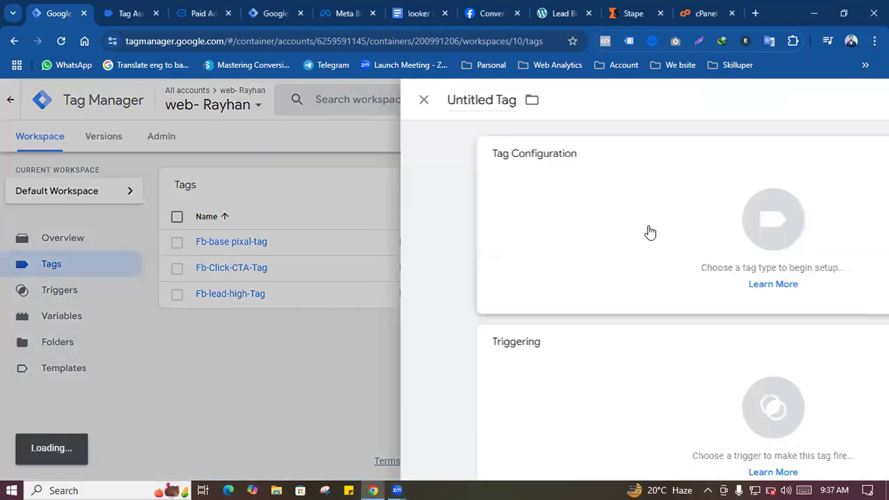
{"action": "left_click", "coordinate": [550, 221]}
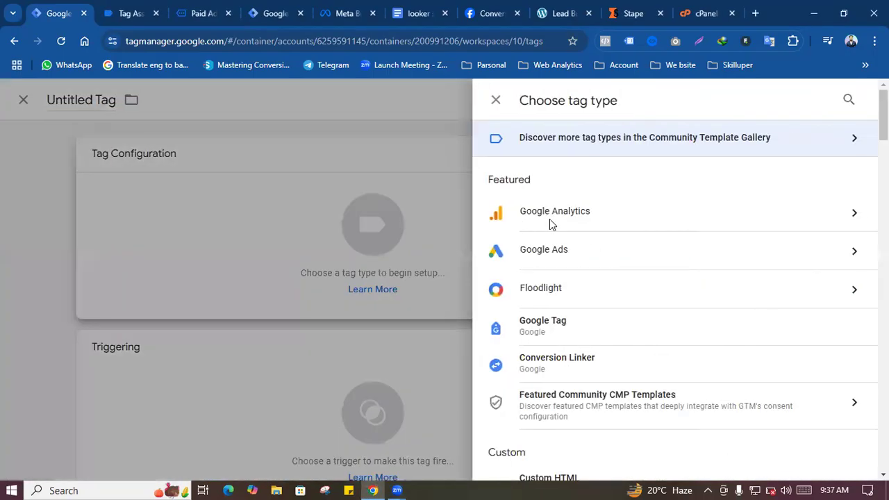
{"action": "left_click", "coordinate": [575, 216]}
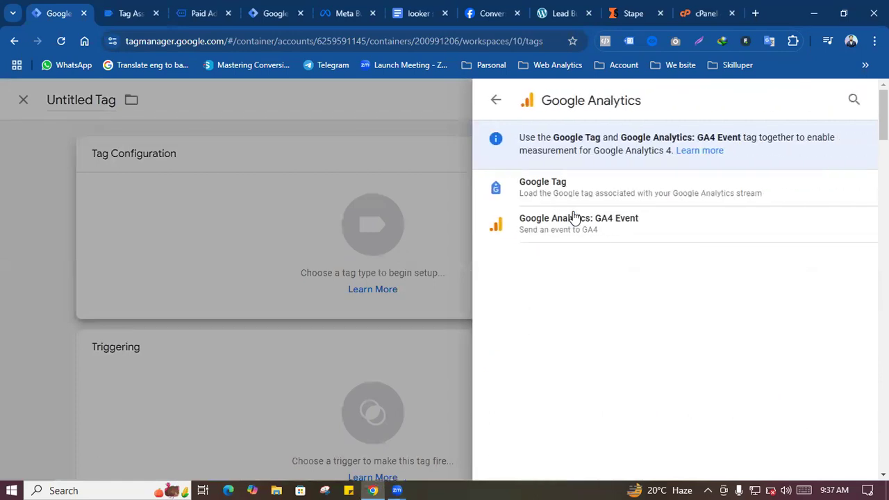
{"action": "left_click", "coordinate": [588, 185]}
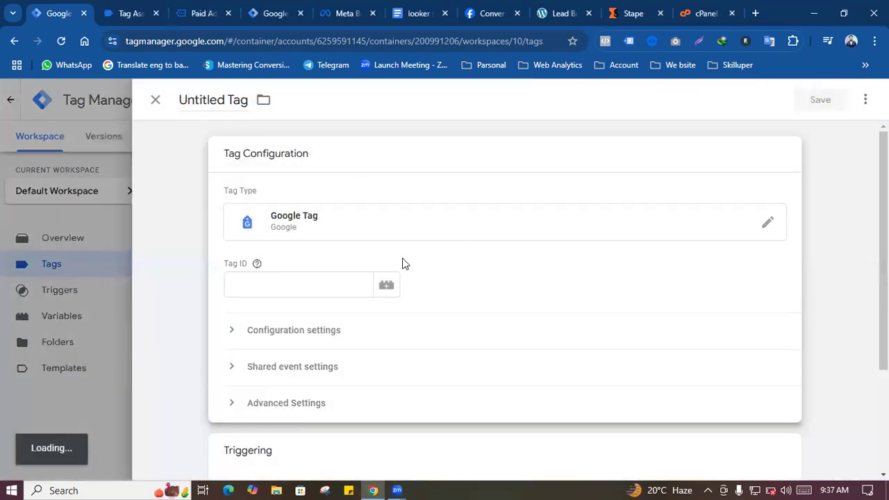
{"action": "left_click", "coordinate": [321, 284]}
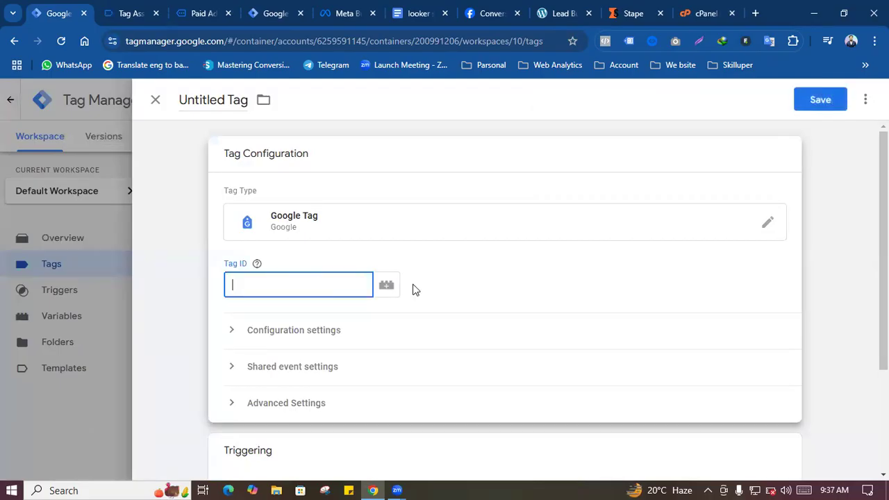
{"action": "left_click", "coordinate": [387, 286]}
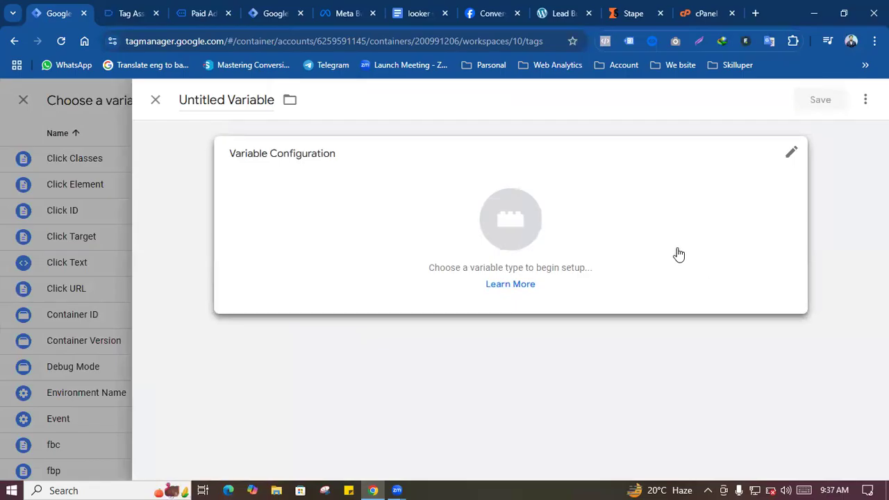
{"action": "left_click", "coordinate": [157, 102]}
{"action": "left_click", "coordinate": [157, 101]}
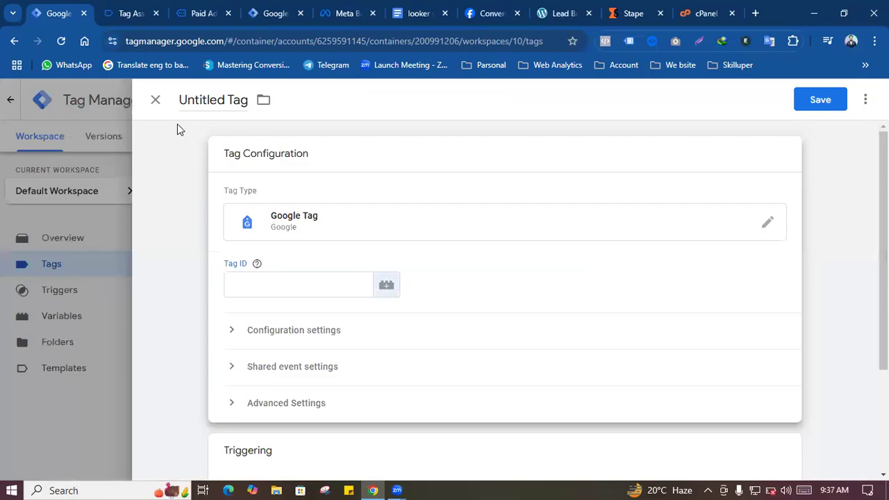
{"action": "left_click", "coordinate": [157, 102]}
{"action": "left_click", "coordinate": [540, 256]}
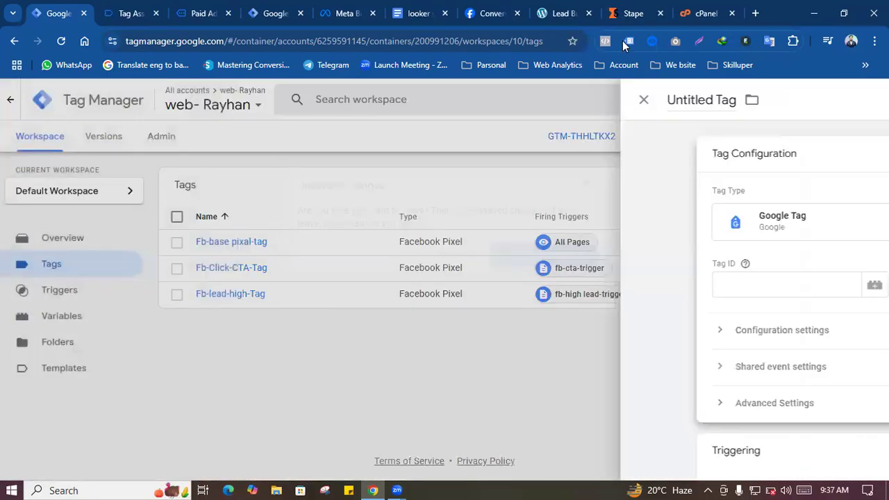
- Begin a new Stape server container named Mind Mapper, then return to the Server Rayhan container
{"action": "left_click", "coordinate": [628, 15]}
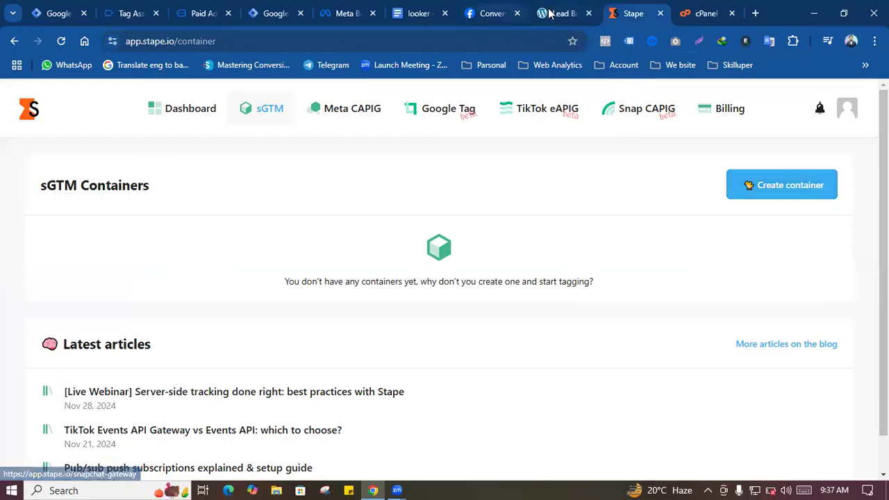
{"action": "left_click", "coordinate": [798, 188]}
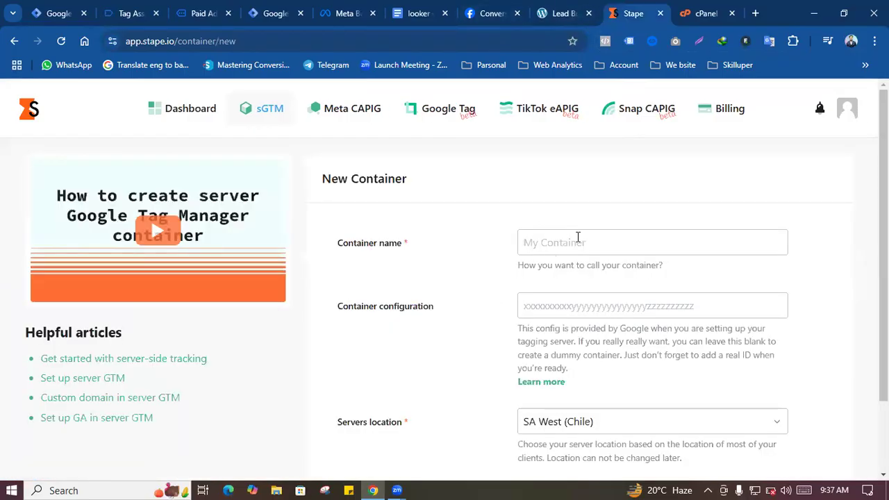
{"action": "left_click", "coordinate": [578, 237]}
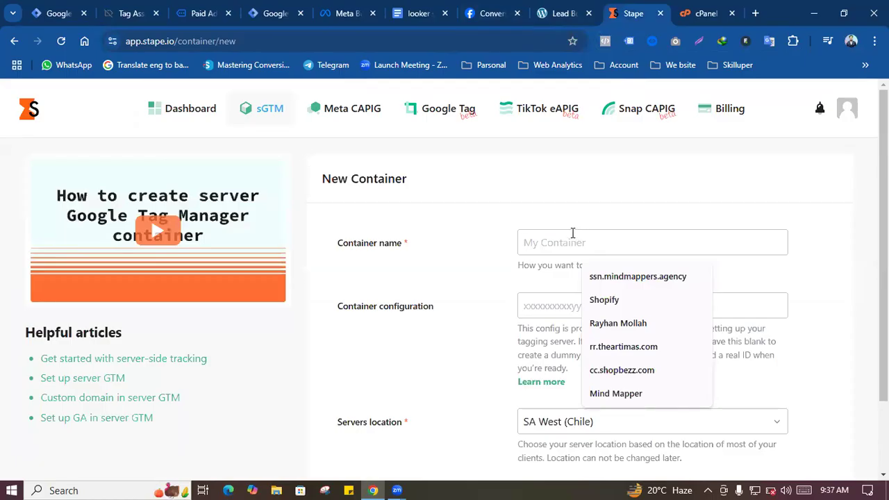
{"action": "type", "text": "mind"}
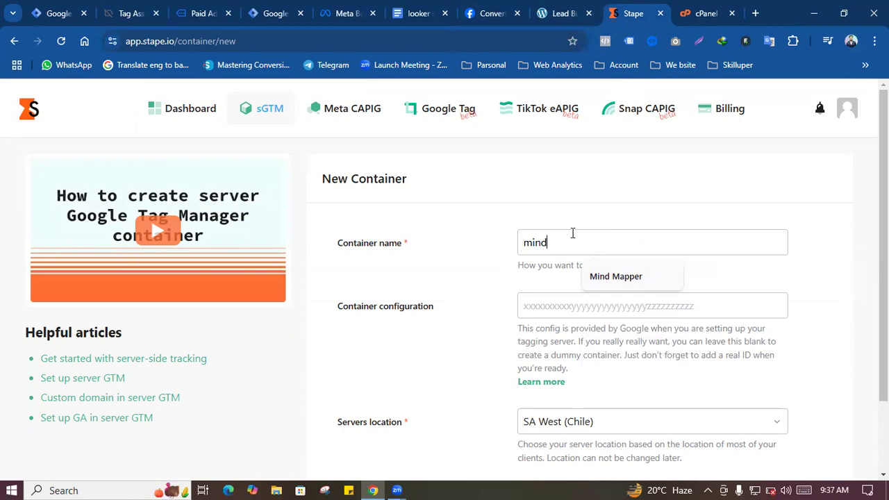
{"action": "left_click", "coordinate": [622, 276]}
{"action": "left_click", "coordinate": [597, 309]}
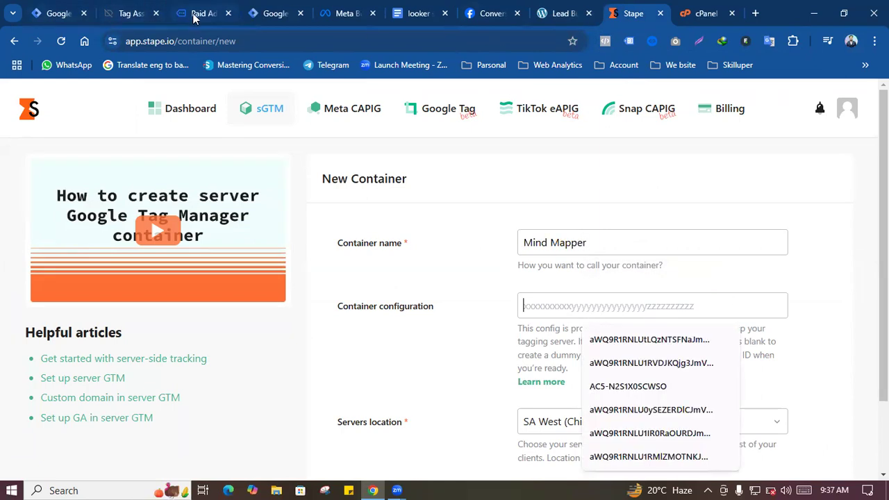
{"action": "left_click", "coordinate": [274, 13]}
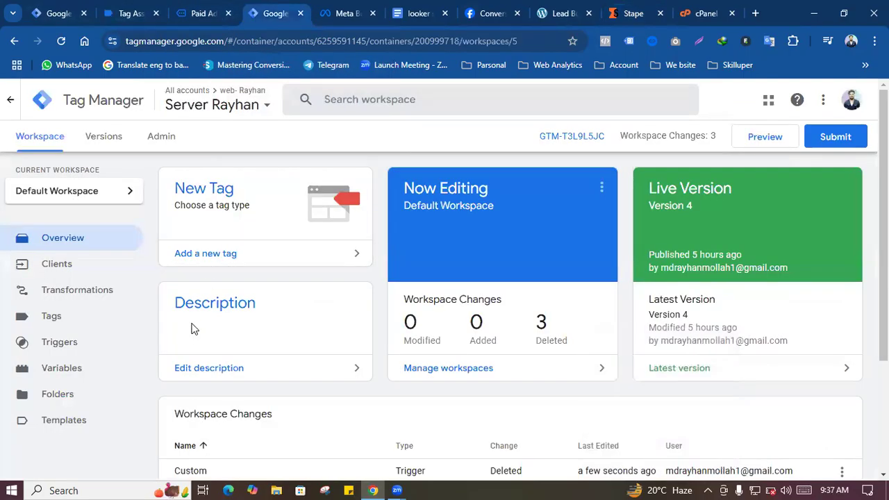
- Clear the old server container URL in the server container's Container Settings
{"action": "scroll", "coordinate": [314, 284], "scroll_direction": "down", "scroll_amount": 2}
{"action": "scroll", "coordinate": [315, 284], "scroll_direction": "down", "scroll_amount": 2}
{"action": "scroll", "coordinate": [313, 282], "scroll_direction": "up", "scroll_amount": 5}
{"action": "left_click", "coordinate": [160, 137]}
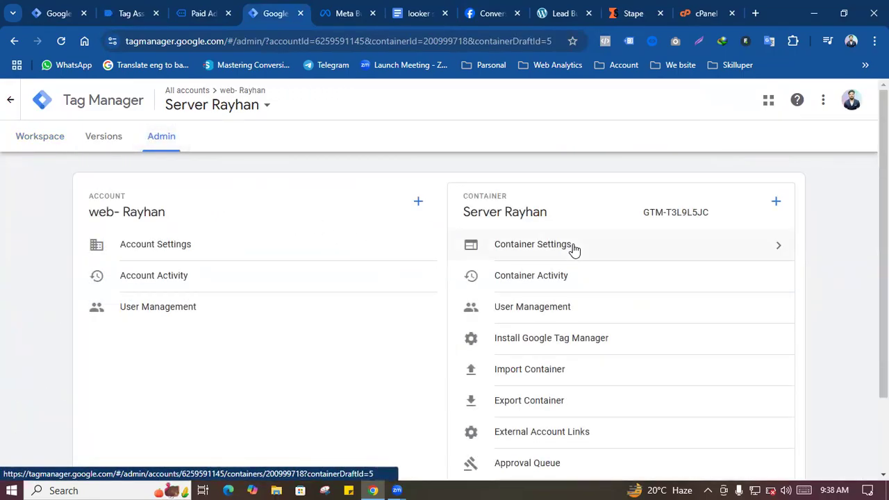
{"action": "left_click", "coordinate": [526, 245]}
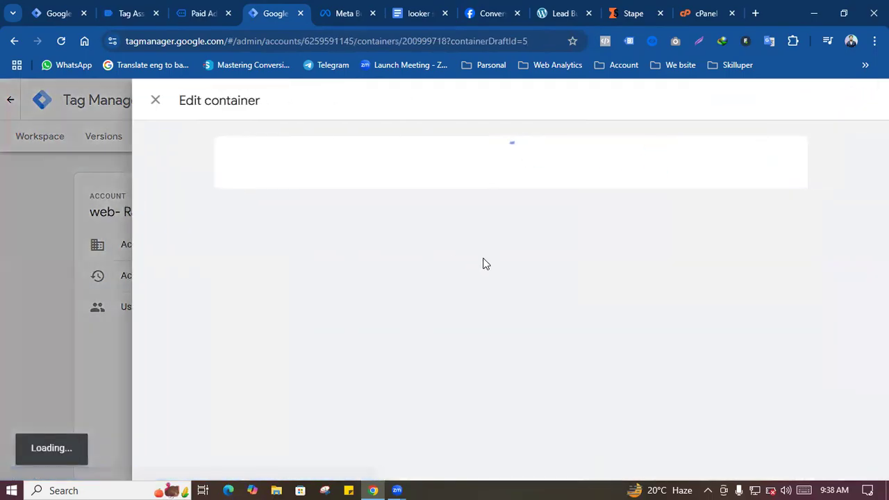
{"action": "scroll", "coordinate": [456, 278], "scroll_direction": "down", "scroll_amount": 2}
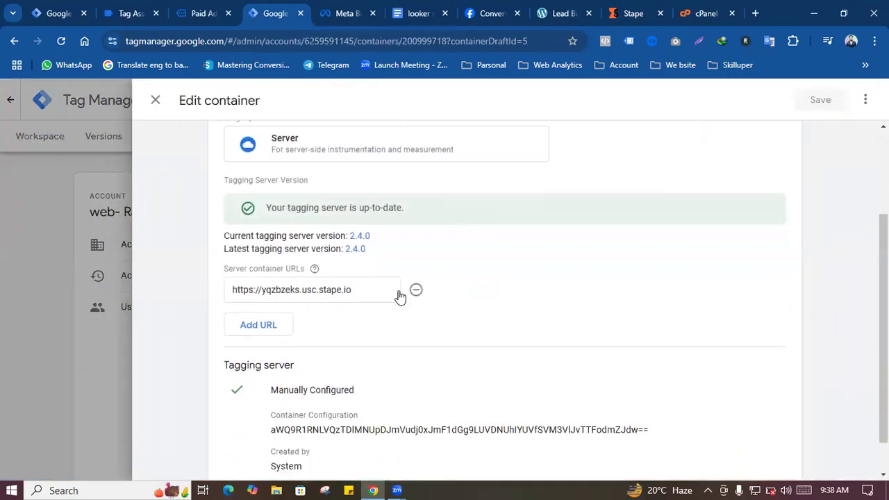
{"action": "triple_click", "coordinate": [365, 289]}
{"action": "key", "text": "BackSpace"}
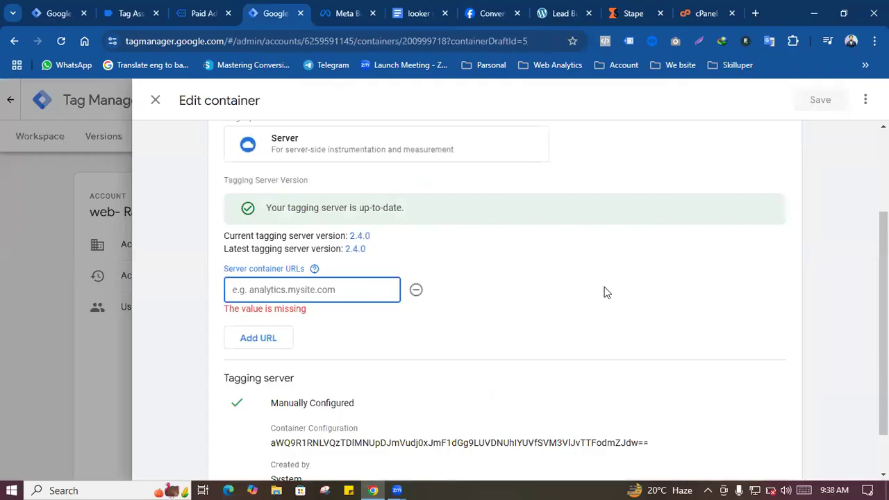
- Copy the Container Configuration string into Stape's Container configuration field
{"action": "scroll", "coordinate": [561, 300], "scroll_direction": "down", "scroll_amount": 1}
{"action": "triple_click", "coordinate": [354, 388]}
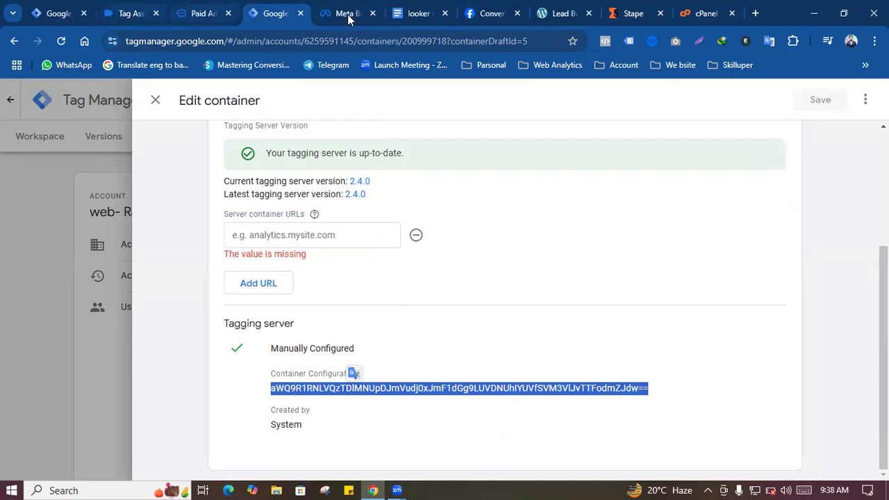
{"action": "left_click_drag", "start_coordinate": [625, 13], "coordinate": [345, 13]}
{"action": "left_click", "coordinate": [599, 311]}
{"action": "scroll", "coordinate": [708, 324], "scroll_direction": "down", "scroll_amount": 2}
- Create the Mind Mapper container in AP East (Singapore) on the Free plan
{"action": "left_click", "coordinate": [626, 339]}
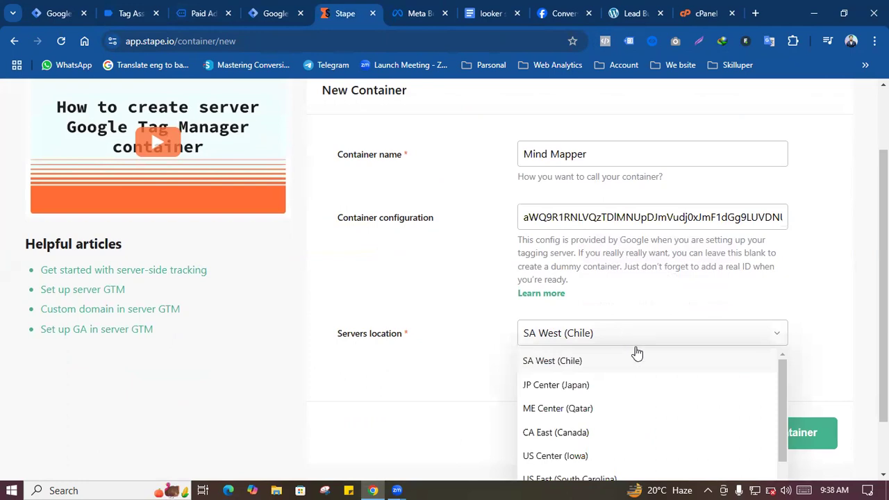
{"action": "scroll", "coordinate": [642, 389], "scroll_direction": "down", "scroll_amount": 3}
{"action": "scroll", "coordinate": [640, 403], "scroll_direction": "down", "scroll_amount": 1}
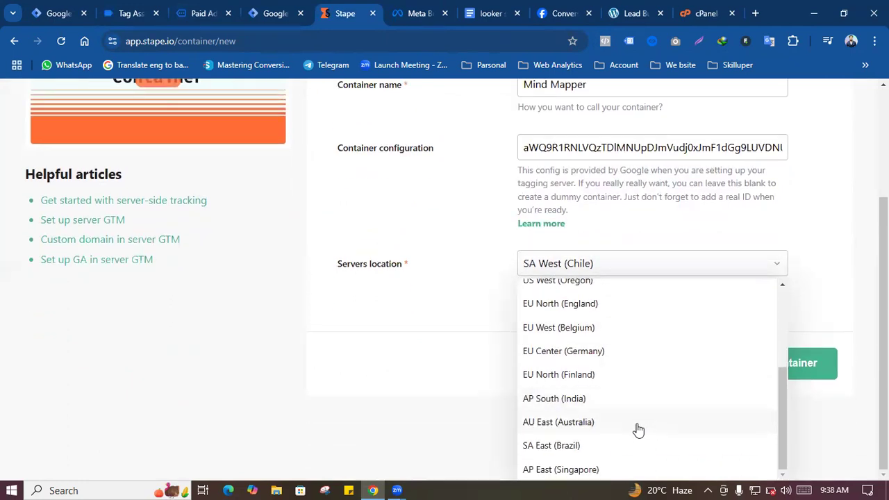
{"action": "left_click", "coordinate": [601, 470]}
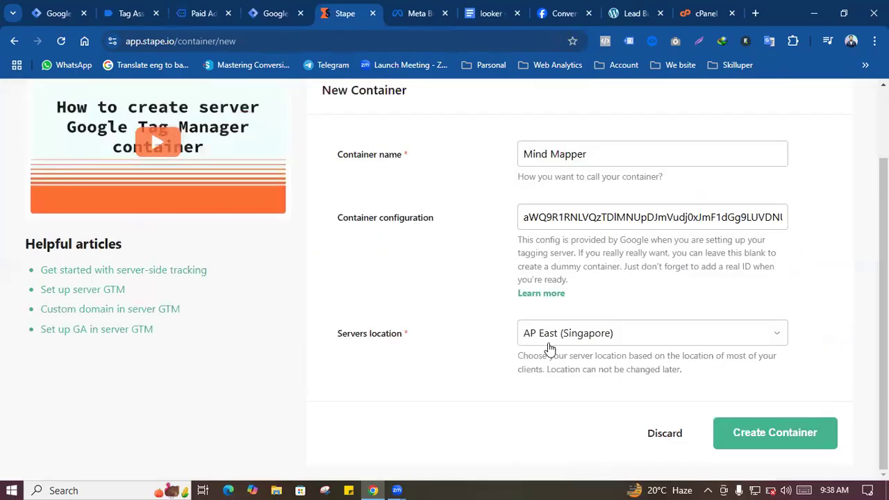
{"action": "left_click", "coordinate": [772, 434]}
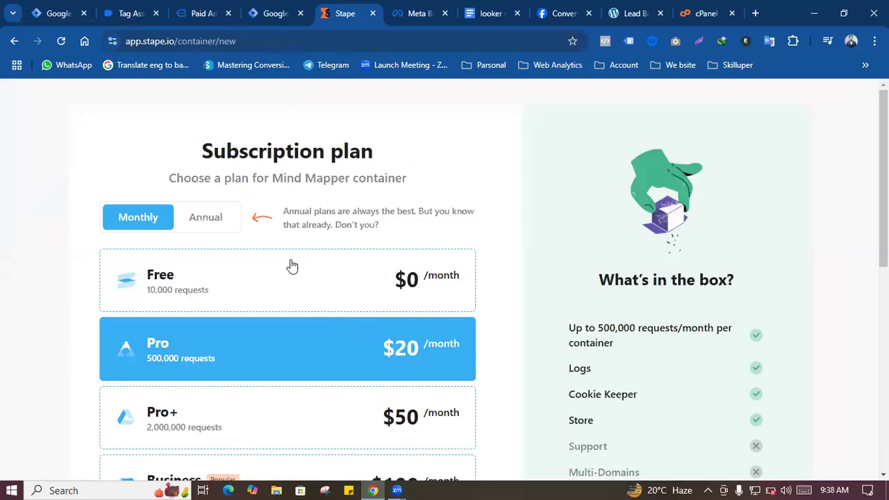
{"action": "left_click", "coordinate": [243, 292]}
{"action": "scroll", "coordinate": [419, 280], "scroll_direction": "down", "scroll_amount": 5}
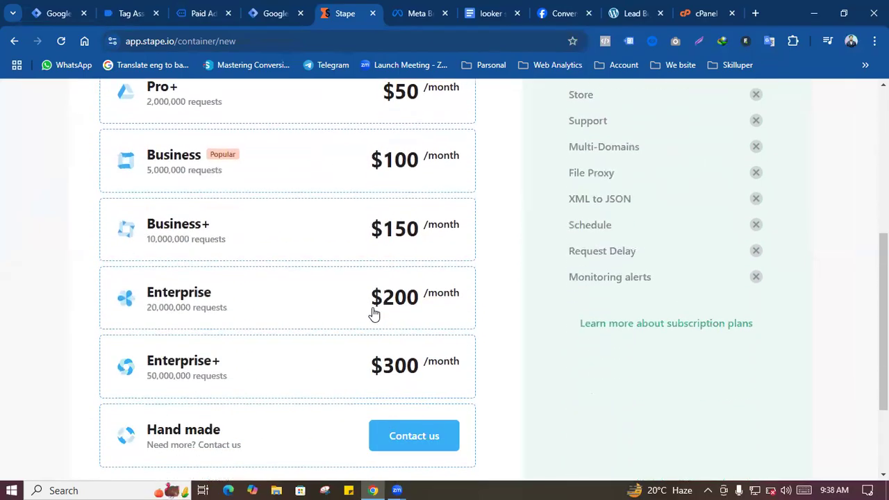
{"action": "scroll", "coordinate": [373, 314], "scroll_direction": "down", "scroll_amount": 2}
{"action": "left_click", "coordinate": [332, 393]}
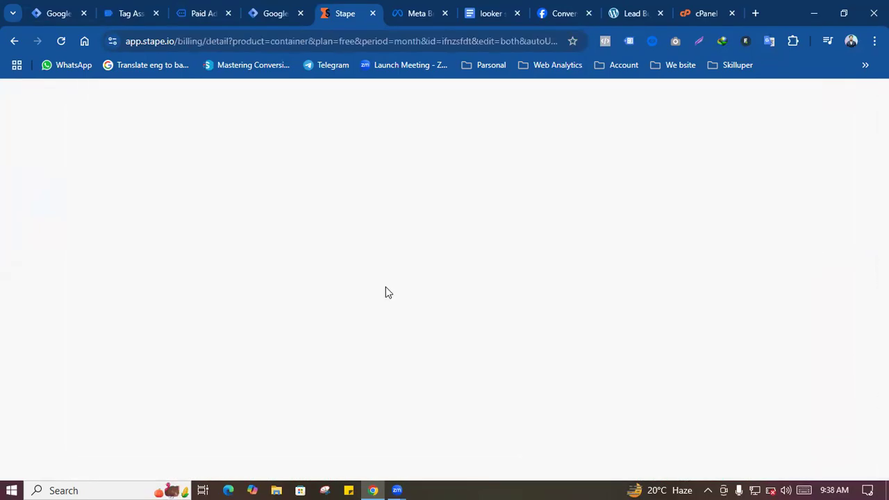
- Copy the new container's stape.io tagging server URL
{"action": "left_click", "coordinate": [187, 141]}
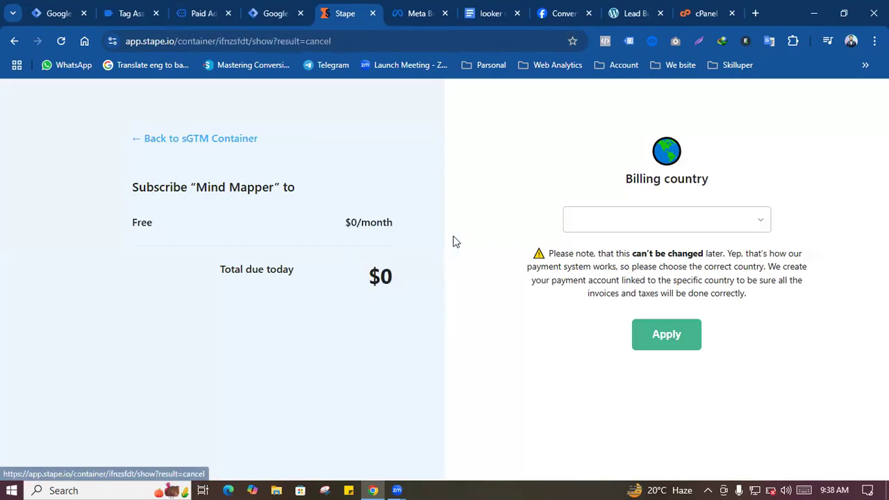
{"action": "scroll", "coordinate": [412, 250], "scroll_direction": "down", "scroll_amount": 5}
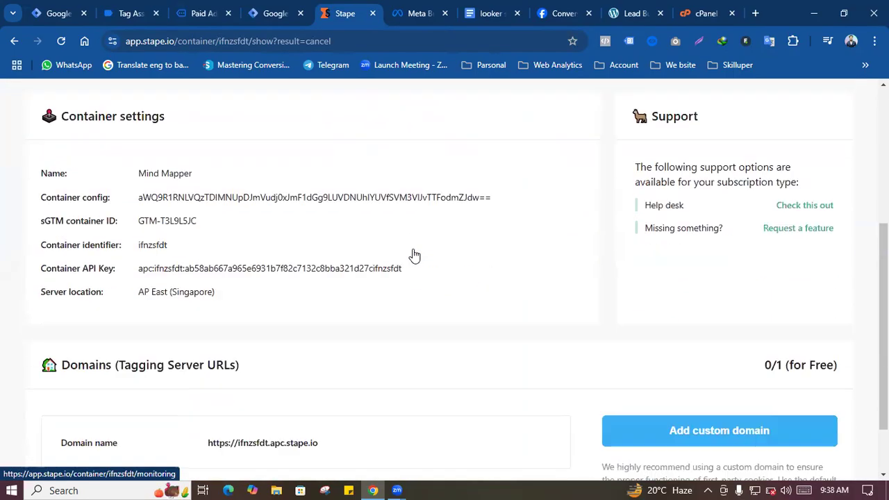
{"action": "scroll", "coordinate": [412, 254], "scroll_direction": "up", "scroll_amount": 1}
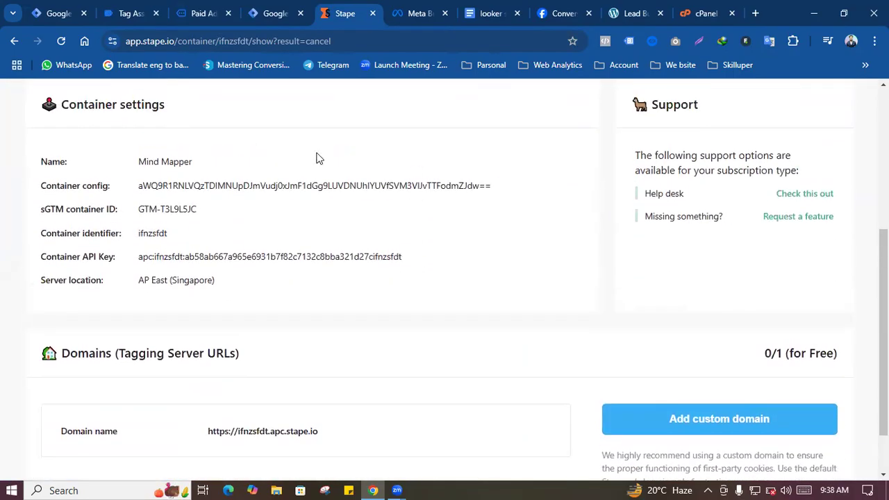
{"action": "scroll", "coordinate": [359, 247], "scroll_direction": "down", "scroll_amount": 1}
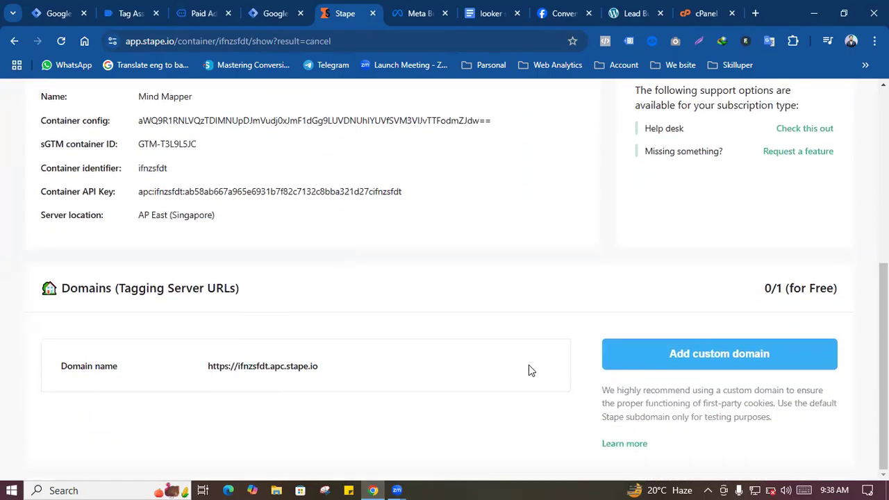
{"action": "left_click", "coordinate": [325, 367]}
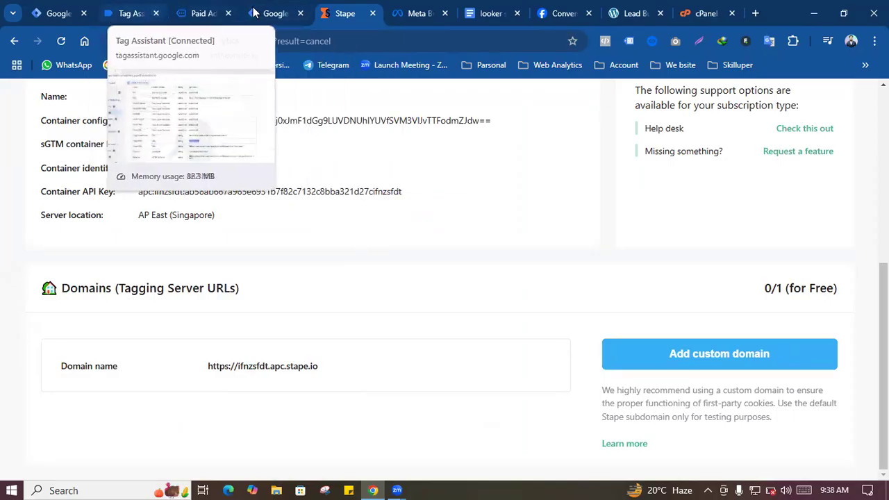
{"action": "left_click", "coordinate": [276, 13]}
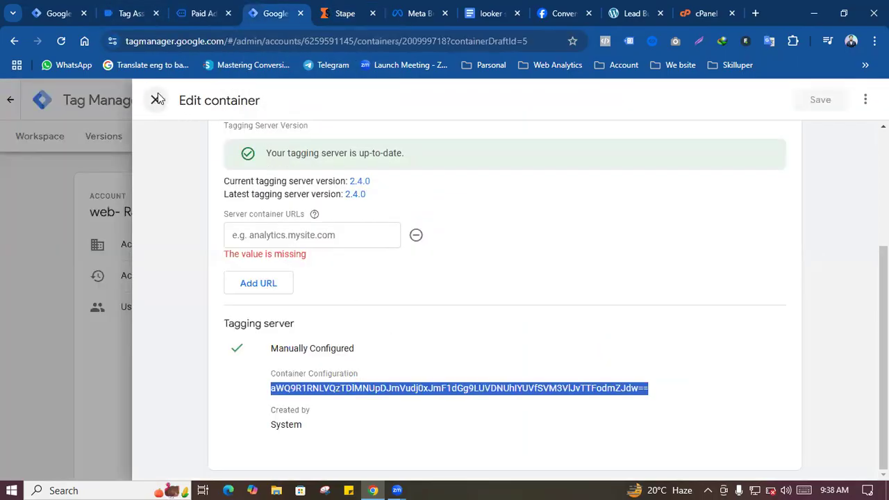
- Save the Stape tagging URL as the server container URL, then go to the web container's tags
{"action": "left_click", "coordinate": [155, 100]}
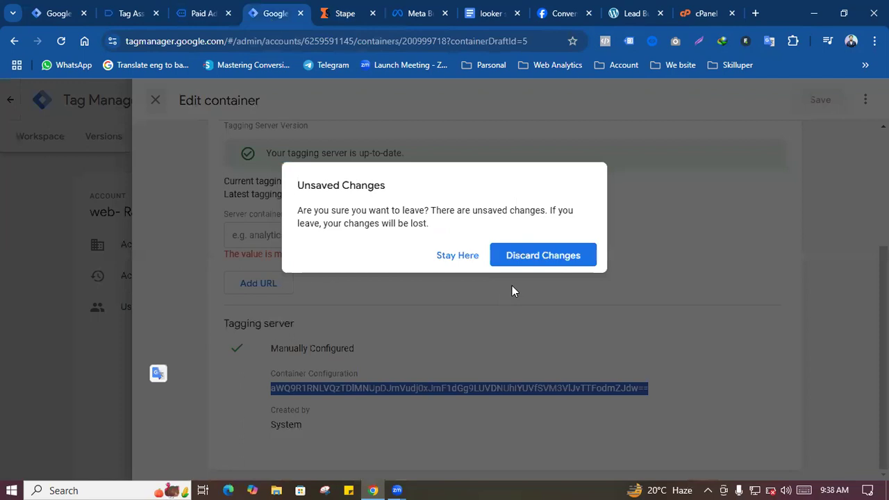
{"action": "left_click", "coordinate": [272, 235]}
{"action": "left_click", "coordinate": [448, 255]}
{"action": "key", "text": "ctrl+v"}
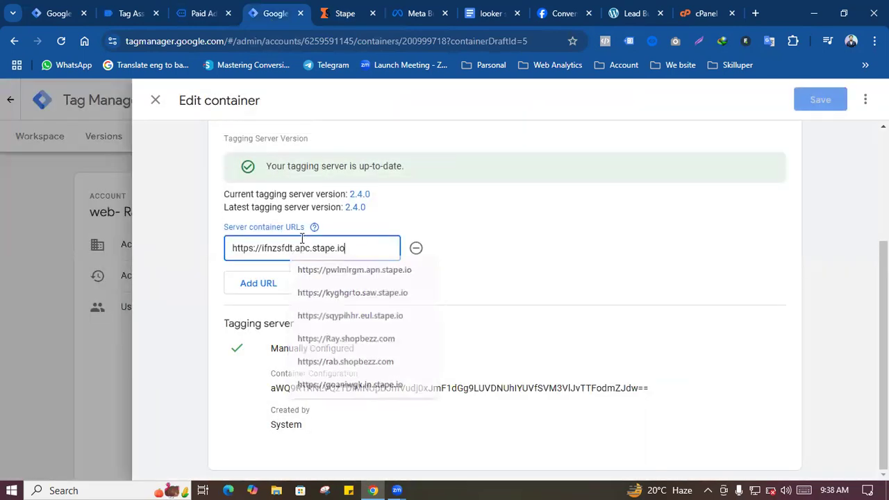
{"action": "left_click", "coordinate": [821, 99]}
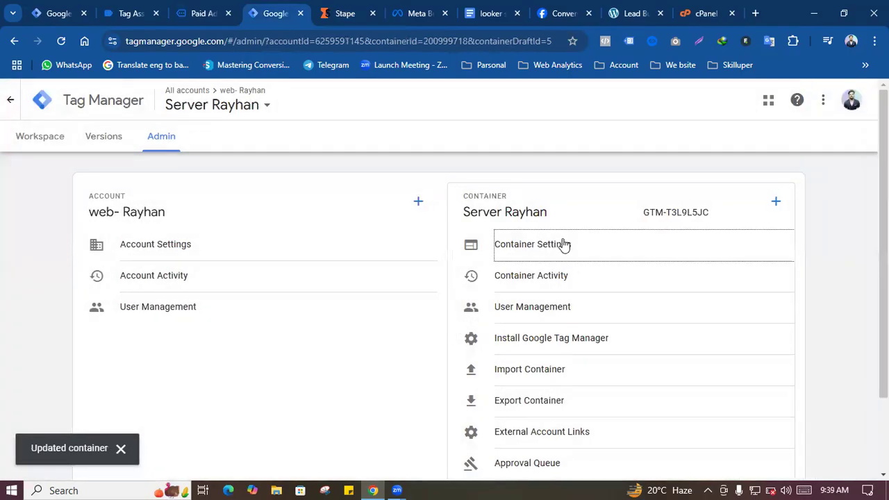
{"action": "left_click", "coordinate": [36, 139]}
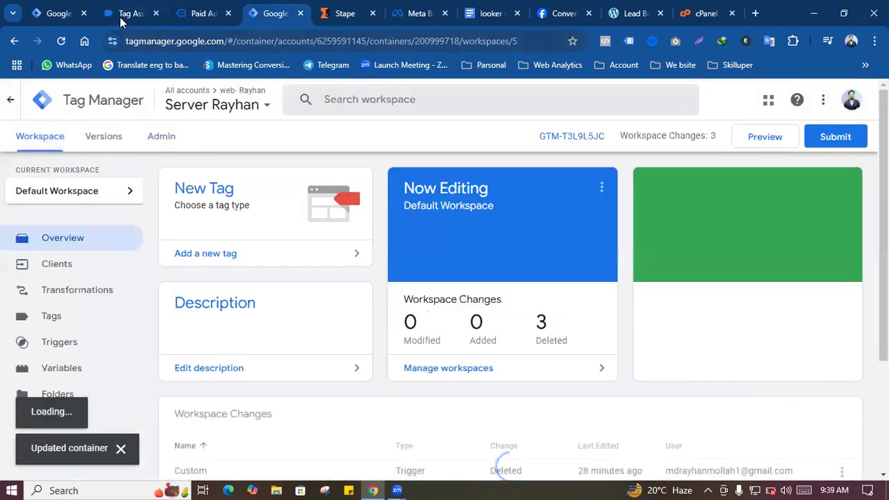
{"action": "left_click", "coordinate": [52, 9]}
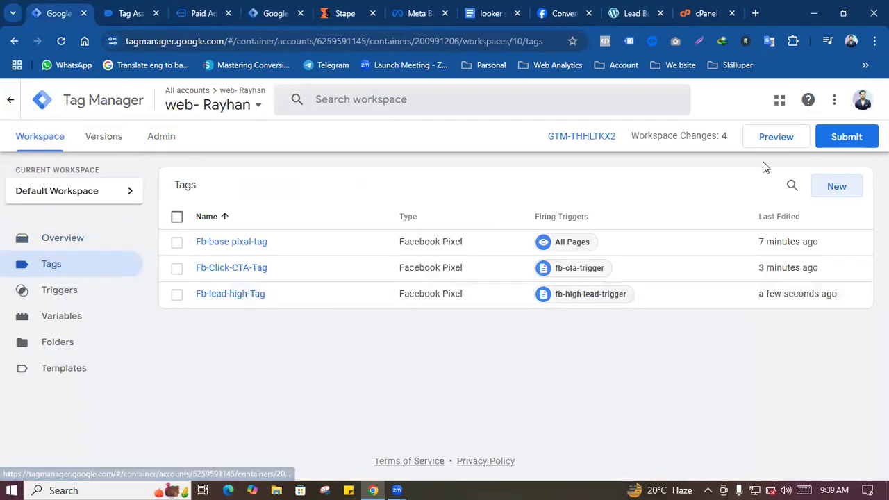
- Start a new Google Tag and open the variable picker for its Tag ID
{"action": "left_click", "coordinate": [837, 187]}
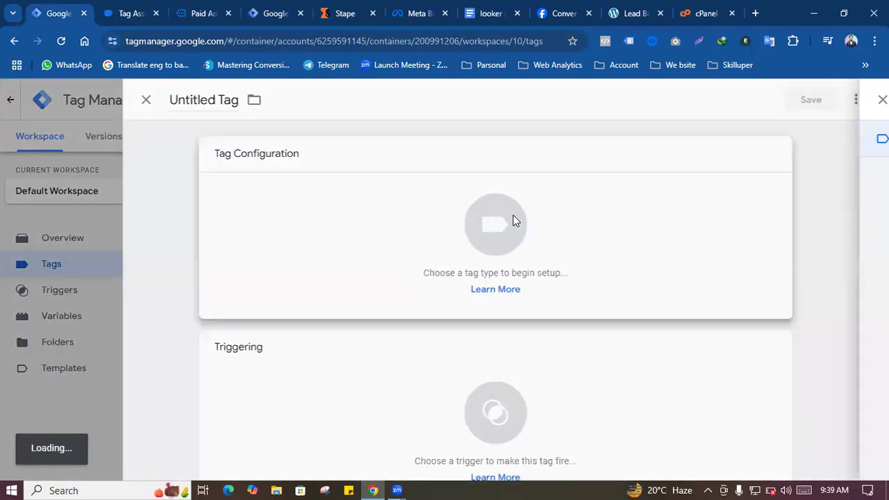
{"action": "left_click", "coordinate": [512, 220]}
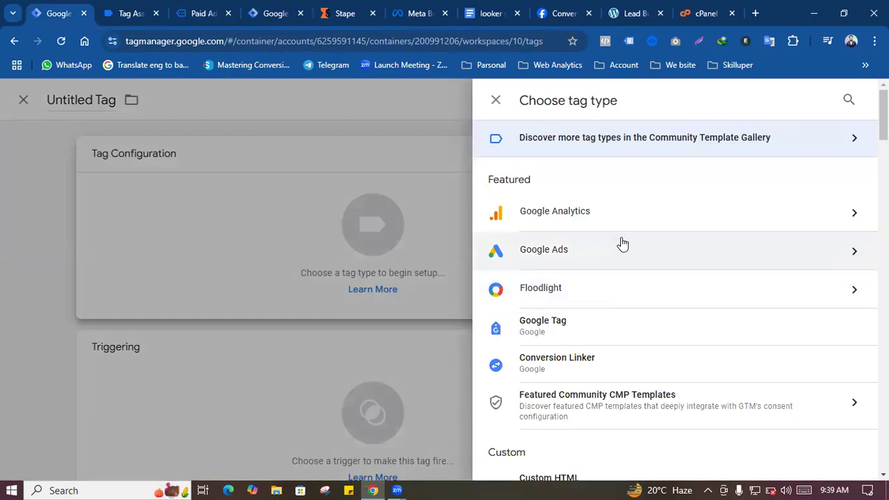
{"action": "left_click", "coordinate": [611, 212]}
{"action": "left_click", "coordinate": [629, 193]}
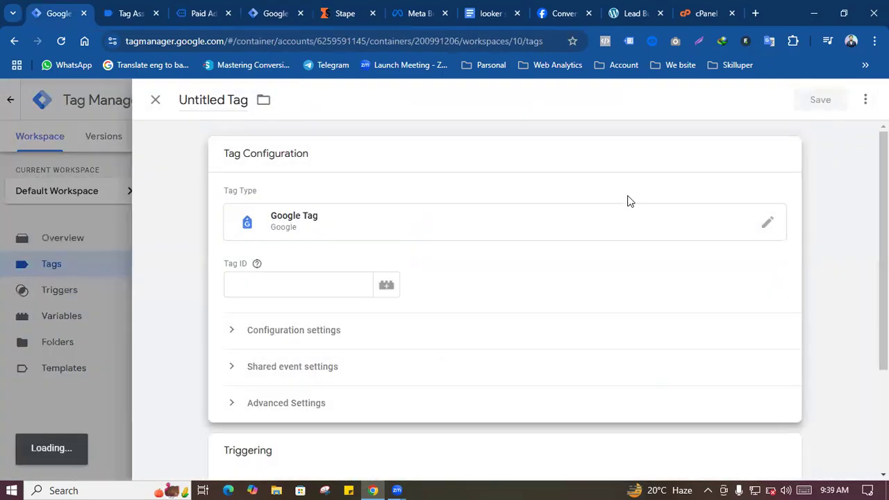
{"action": "left_click", "coordinate": [307, 281]}
{"action": "left_click", "coordinate": [387, 287]}
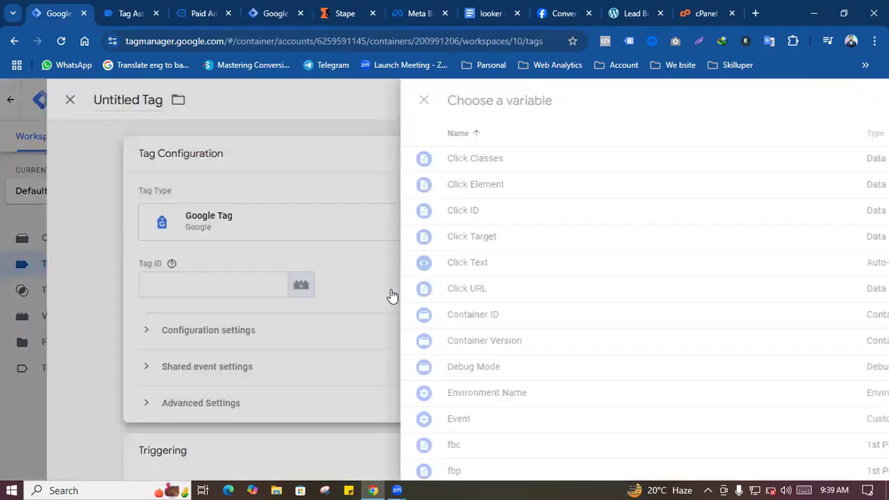
{"action": "left_click", "coordinate": [854, 99]}
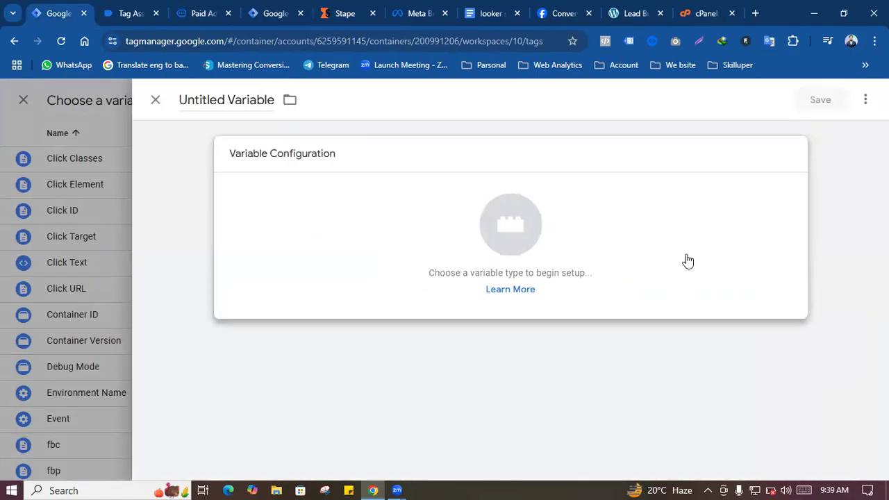
{"action": "left_click", "coordinate": [686, 260]}
{"action": "scroll", "coordinate": [689, 291], "scroll_direction": "down", "scroll_amount": 2}
{"action": "scroll", "coordinate": [687, 293], "scroll_direction": "down", "scroll_amount": 1}
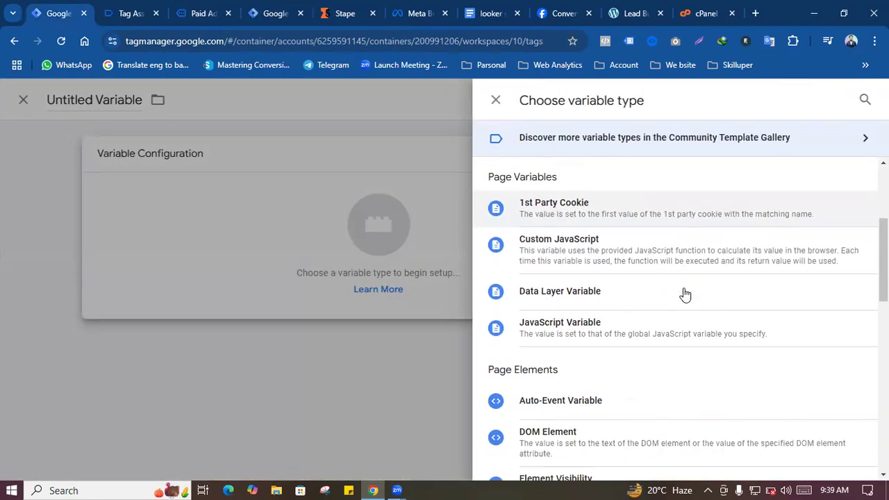
{"action": "scroll", "coordinate": [682, 297], "scroll_direction": "down", "scroll_amount": 1}
{"action": "scroll", "coordinate": [683, 299], "scroll_direction": "down", "scroll_amount": 3}
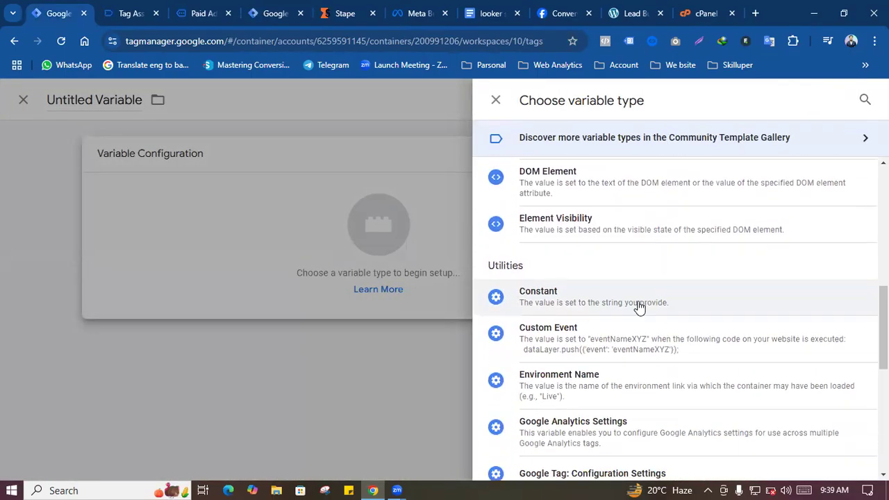
{"action": "left_click", "coordinate": [637, 303]}
{"action": "left_click", "coordinate": [298, 293]}
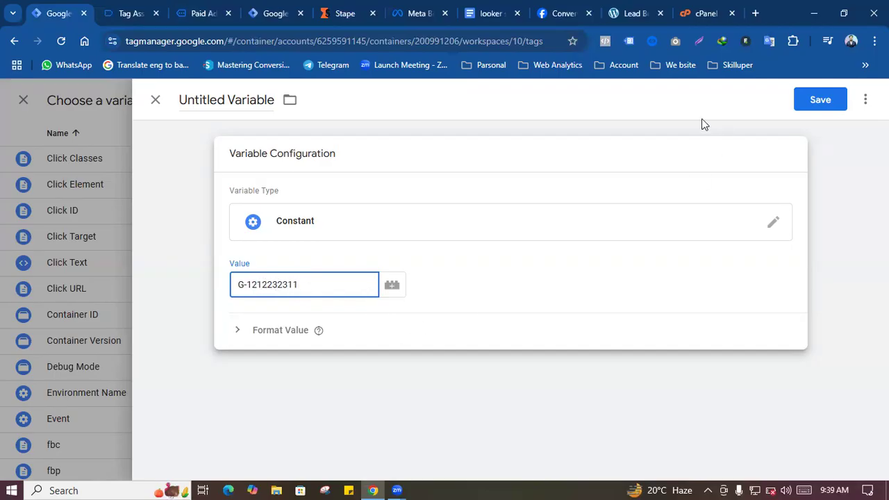
{"action": "left_click", "coordinate": [210, 101]}
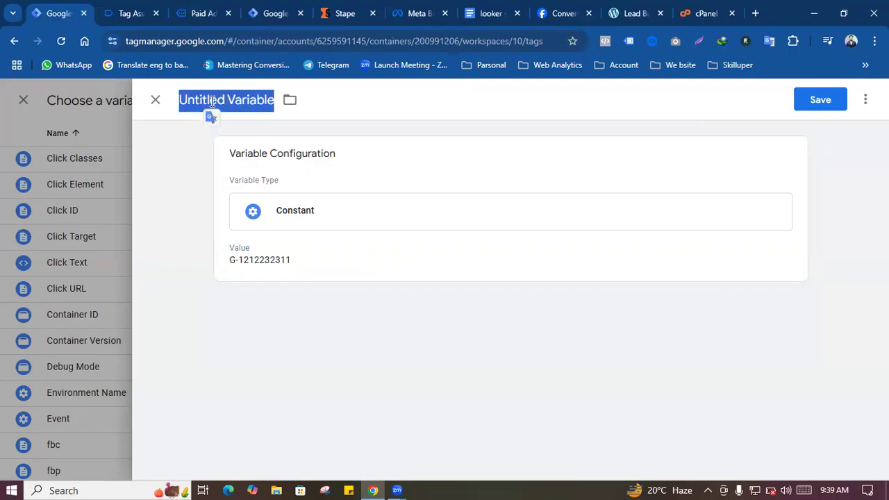
{"action": "type", "text": "G"}
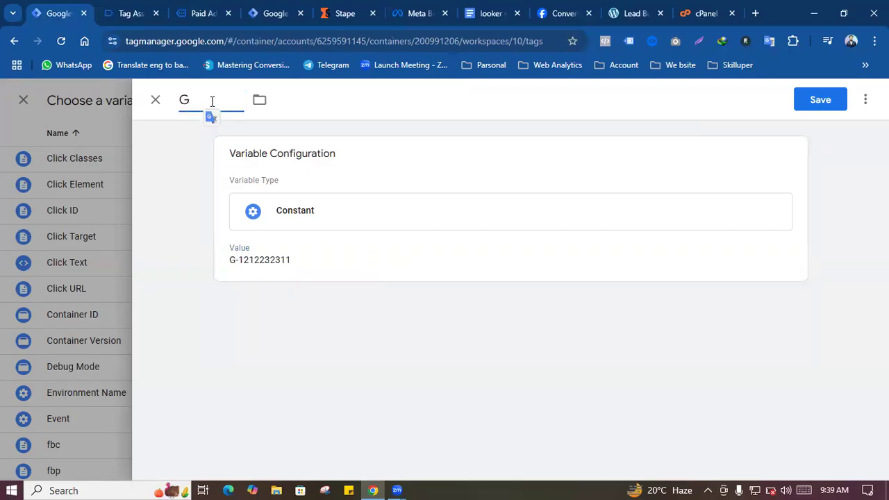
{"action": "key", "text": "BackSpace"}
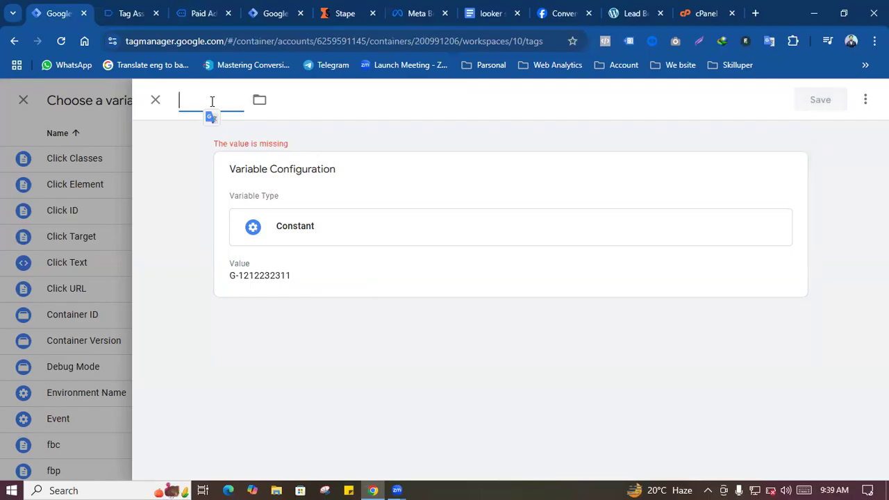
{"action": "type", "text": "GA4-ID"}
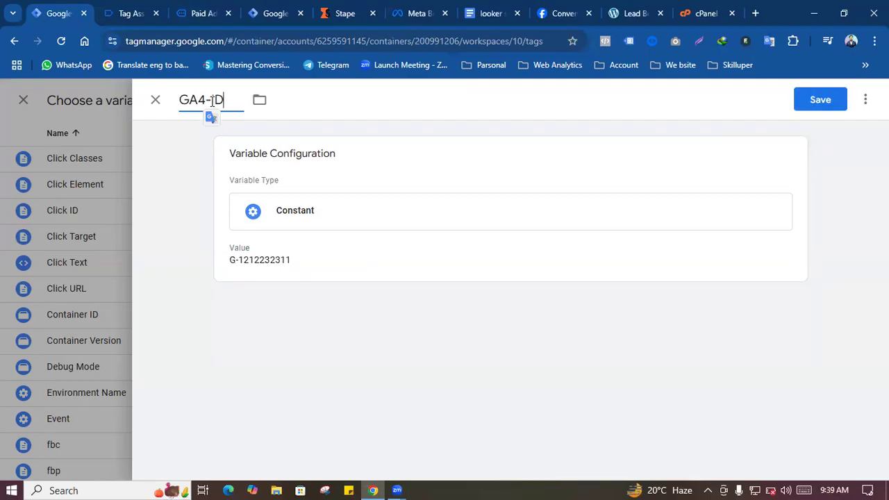
{"action": "left_click", "coordinate": [820, 102]}
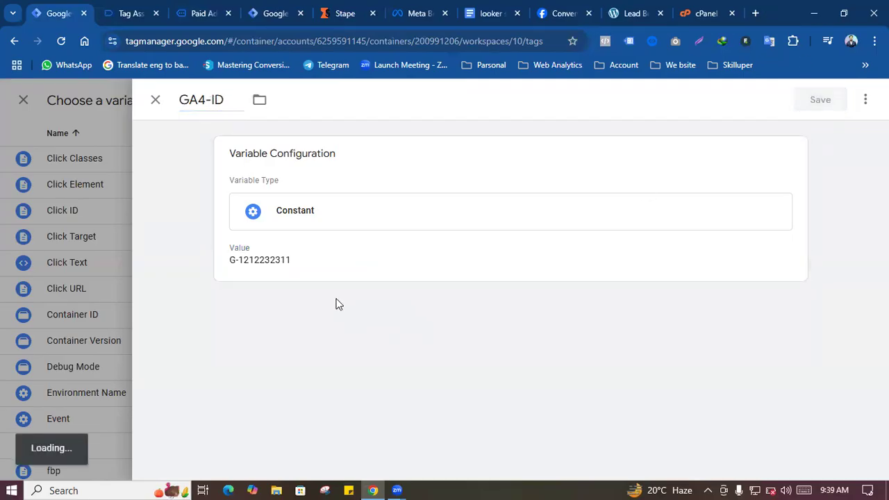
- Expand Configuration settings and add six empty configuration parameter rows
{"action": "scroll", "coordinate": [486, 316], "scroll_direction": "down", "scroll_amount": 2}
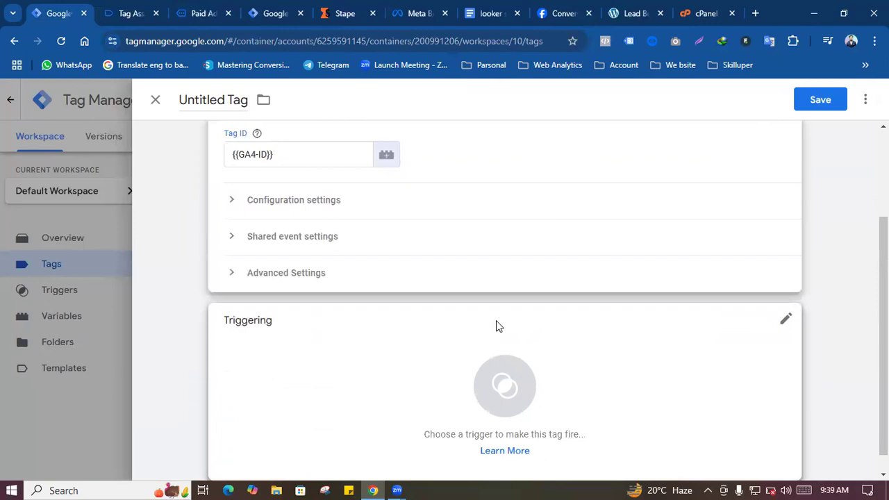
{"action": "left_click", "coordinate": [323, 208]}
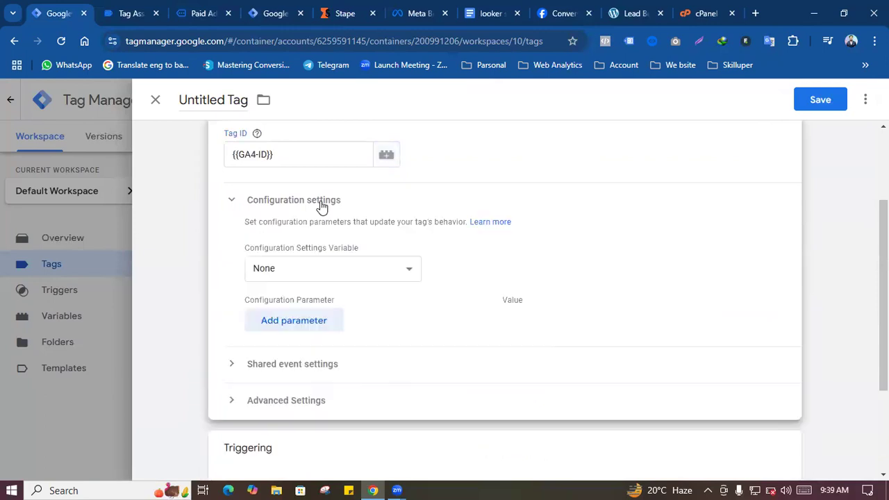
{"action": "left_click", "coordinate": [302, 326]}
{"action": "left_click", "coordinate": [317, 356]}
{"action": "left_click", "coordinate": [305, 395]}
{"action": "left_click", "coordinate": [309, 429]}
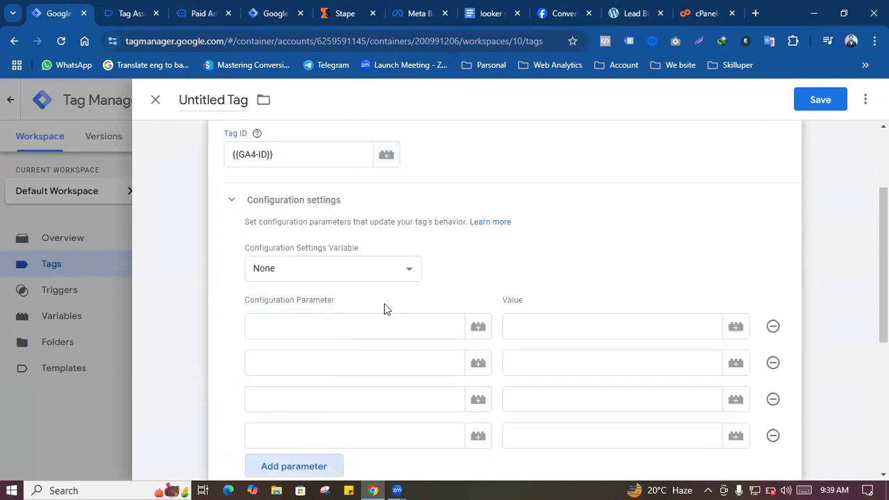
{"action": "scroll", "coordinate": [329, 369], "scroll_direction": "down", "scroll_amount": 2}
{"action": "left_click", "coordinate": [321, 339]}
{"action": "left_click", "coordinate": [322, 374]}
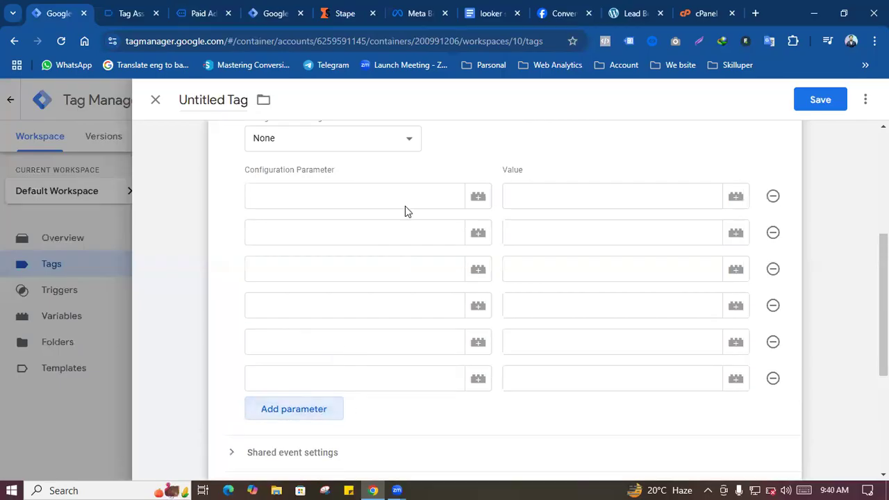
{"action": "left_click", "coordinate": [349, 193]}
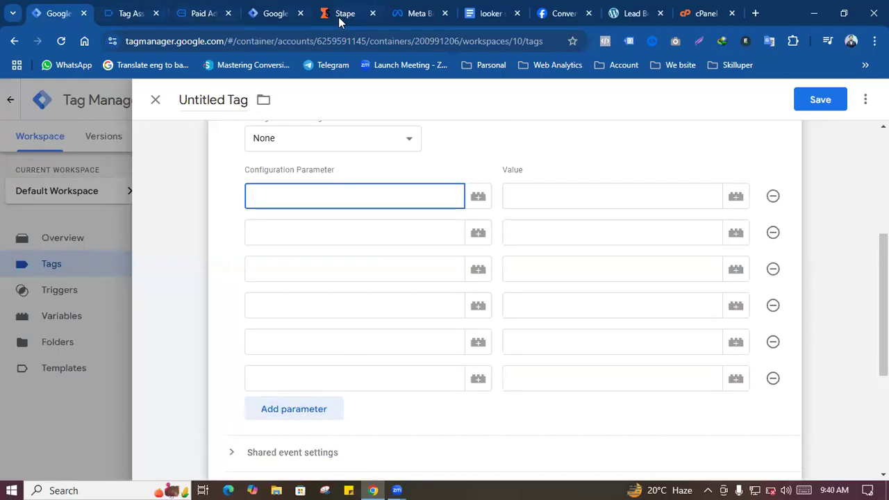
{"action": "left_click", "coordinate": [405, 15]}
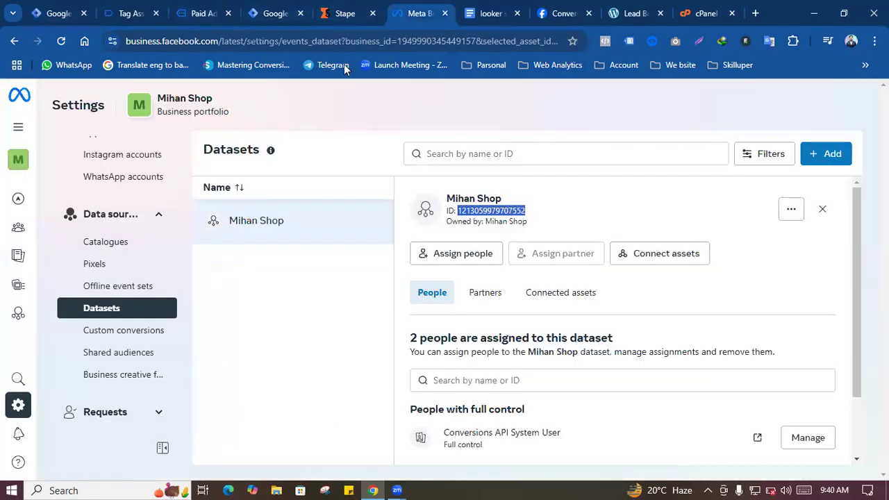
- Copy the x-fb-ck-fbc field name from the Conversions API guide
{"action": "left_click", "coordinate": [559, 13]}
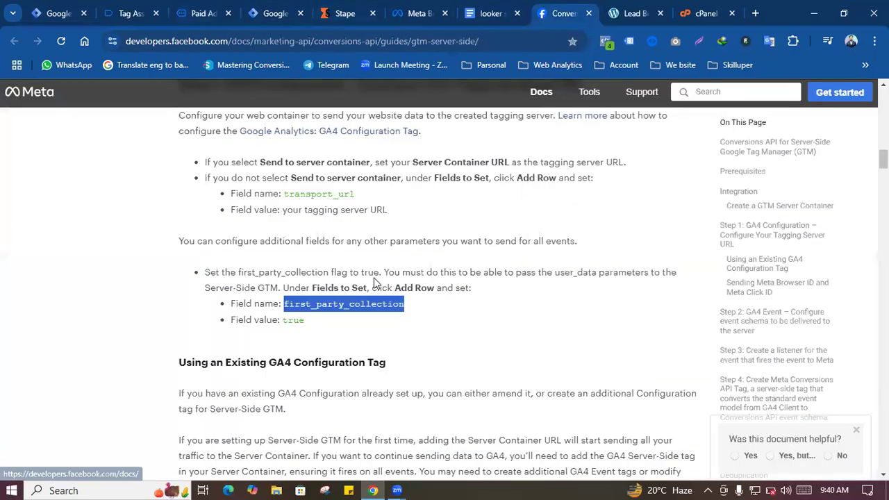
{"action": "scroll", "coordinate": [376, 276], "scroll_direction": "down", "scroll_amount": 15}
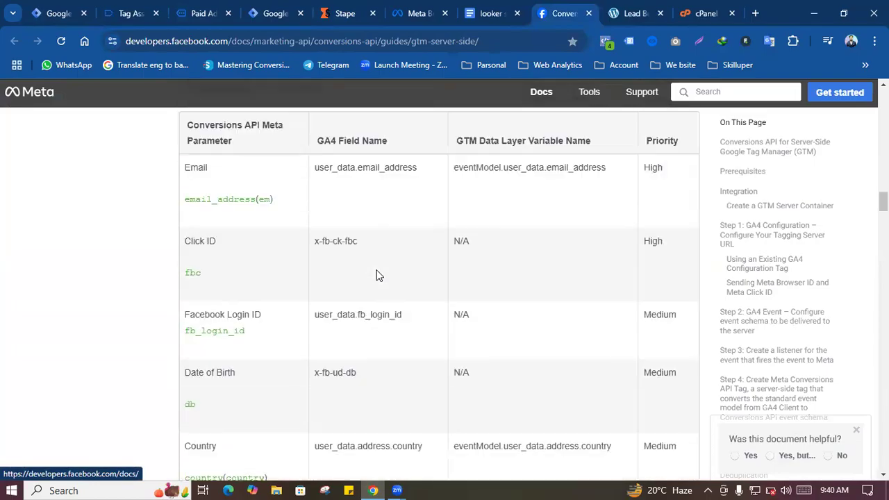
{"action": "scroll", "coordinate": [389, 269], "scroll_direction": "up", "scroll_amount": 1}
{"action": "left_click_drag", "start_coordinate": [325, 232], "coordinate": [399, 233]}
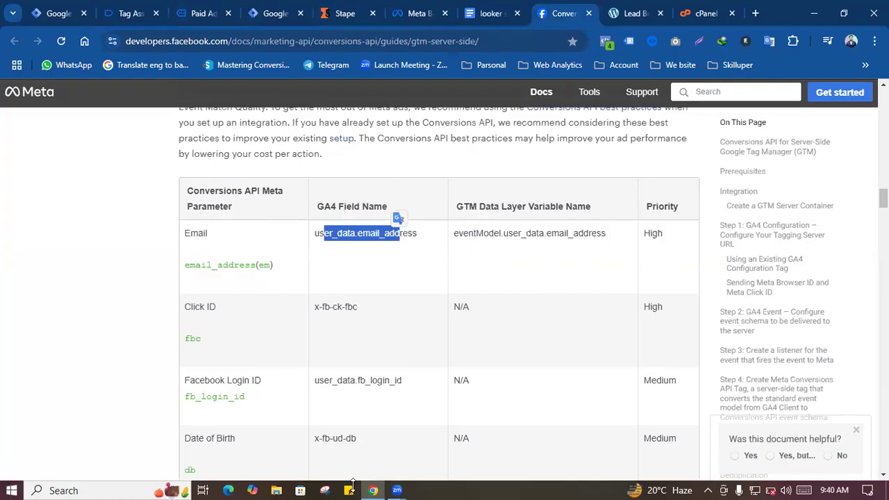
{"action": "left_click", "coordinate": [352, 484]}
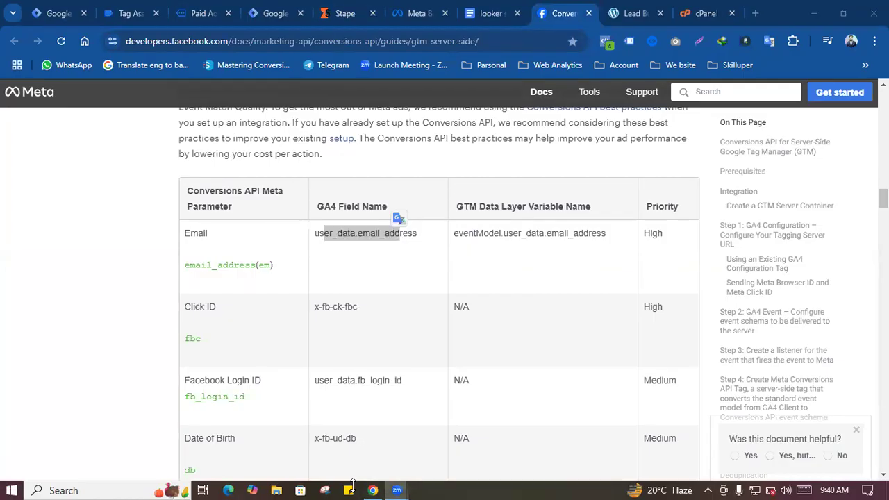
{"action": "triple_click", "coordinate": [324, 314]}
{"action": "key", "text": "ctrl+c"}
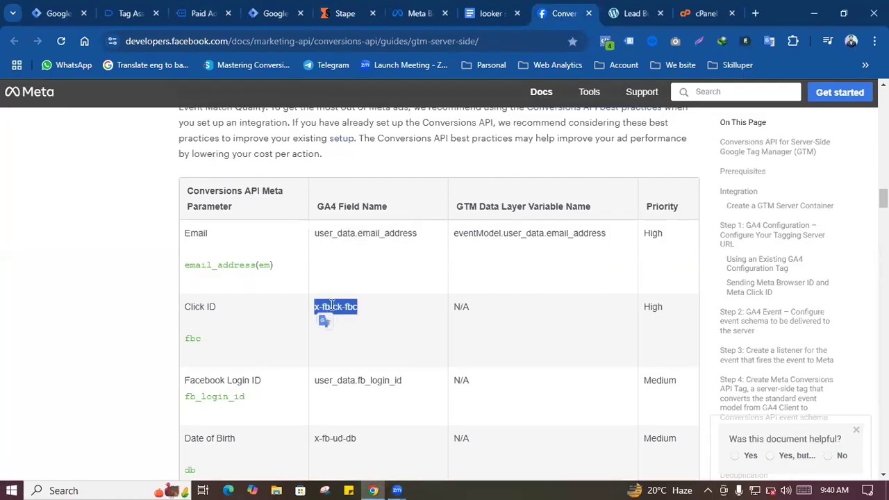
- Paste x-fb-ck-fbc as the Google Tag's first configuration parameter name
{"action": "left_click", "coordinate": [490, 13]}
{"action": "left_click", "coordinate": [132, 13]}
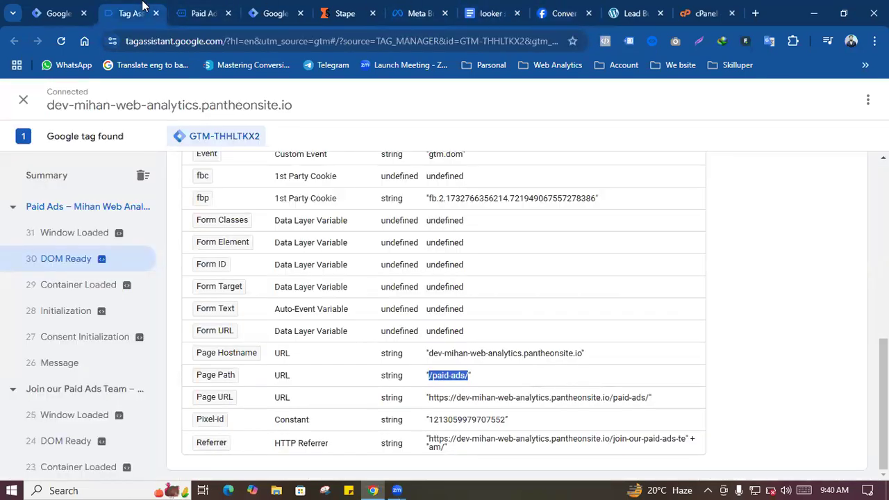
{"action": "left_click", "coordinate": [275, 13]}
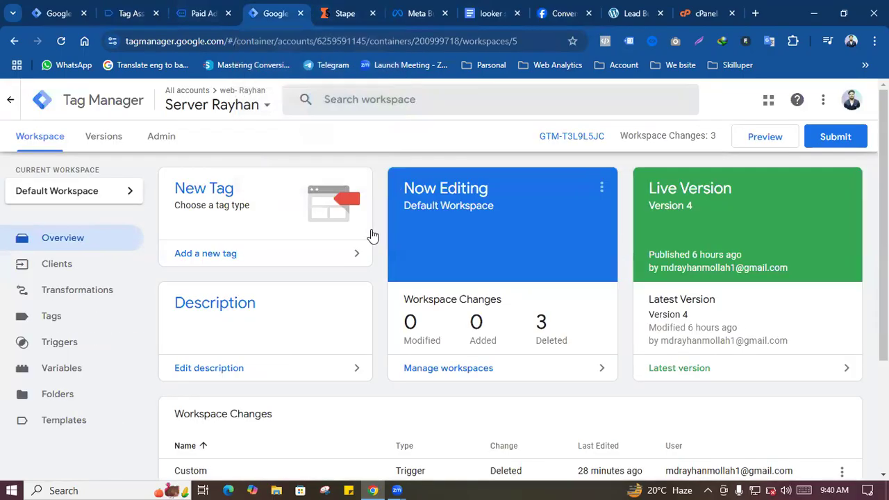
{"action": "left_click", "coordinate": [122, 10]}
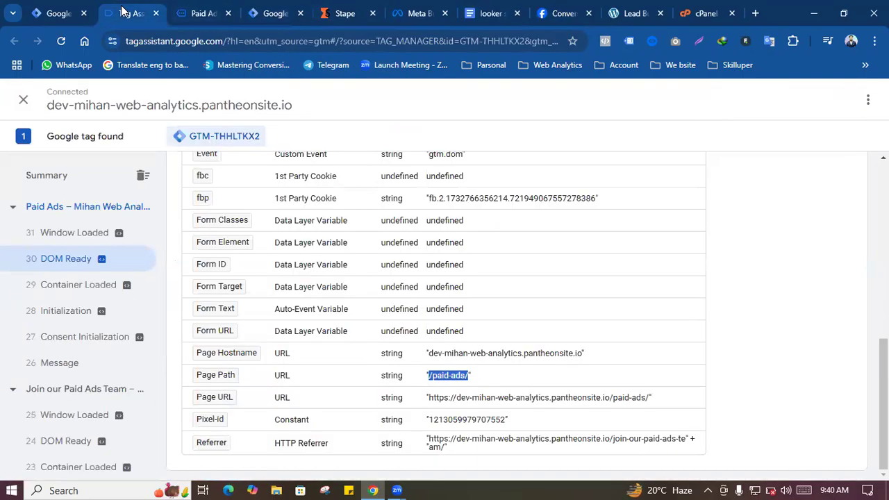
{"action": "left_click", "coordinate": [271, 11]}
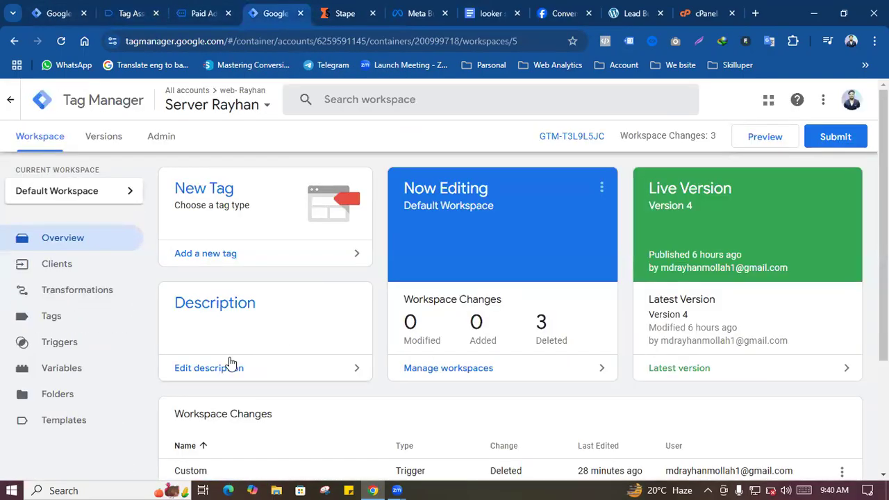
{"action": "scroll", "coordinate": [270, 357], "scroll_direction": "down", "scroll_amount": 1}
{"action": "left_click", "coordinate": [59, 13]}
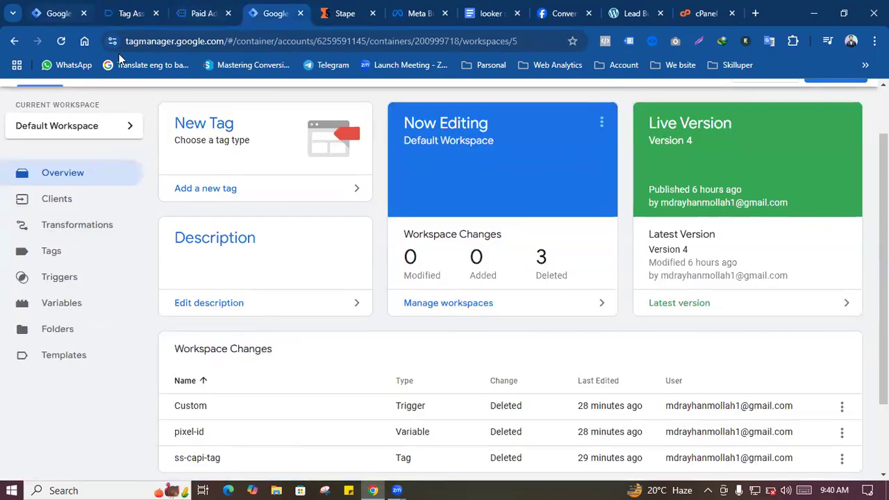
{"action": "key", "text": "ctrl+v"}
- Add x-fb-ck-fbp from the Meta guide as the second configuration parameter
{"action": "left_click", "coordinate": [313, 234]}
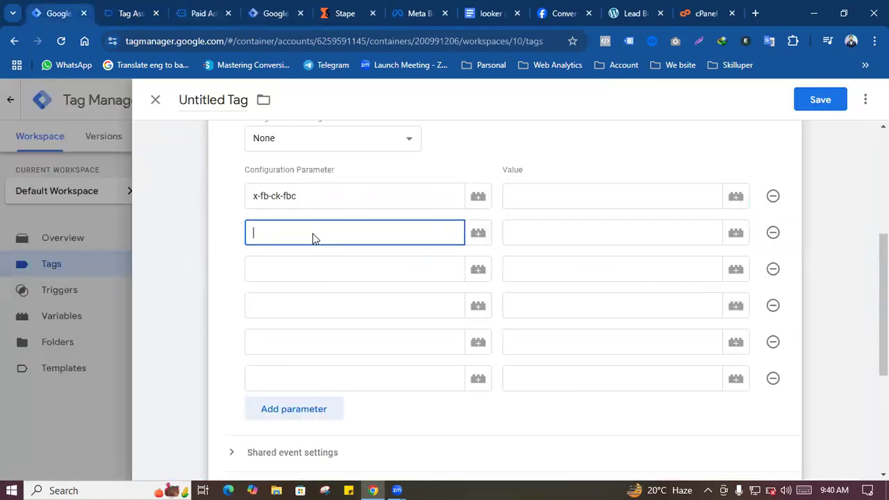
{"action": "left_click_drag", "start_coordinate": [298, 197], "coordinate": [284, 196]}
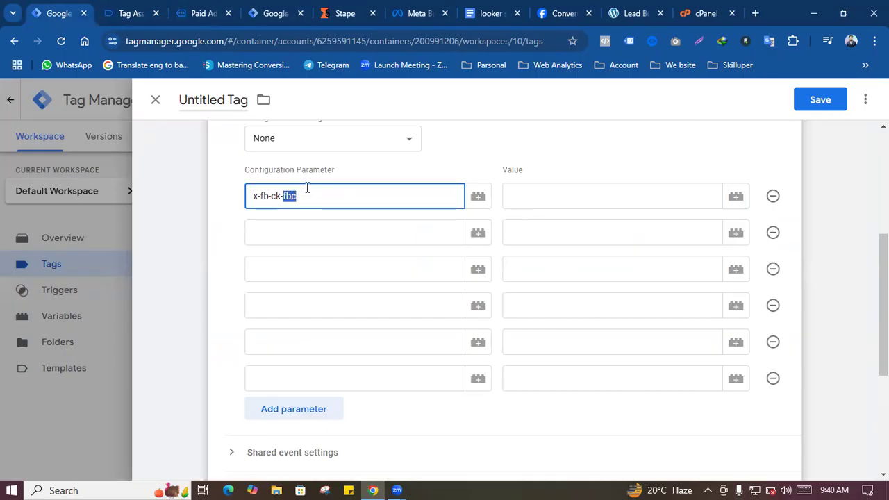
{"action": "left_click", "coordinate": [413, 17]}
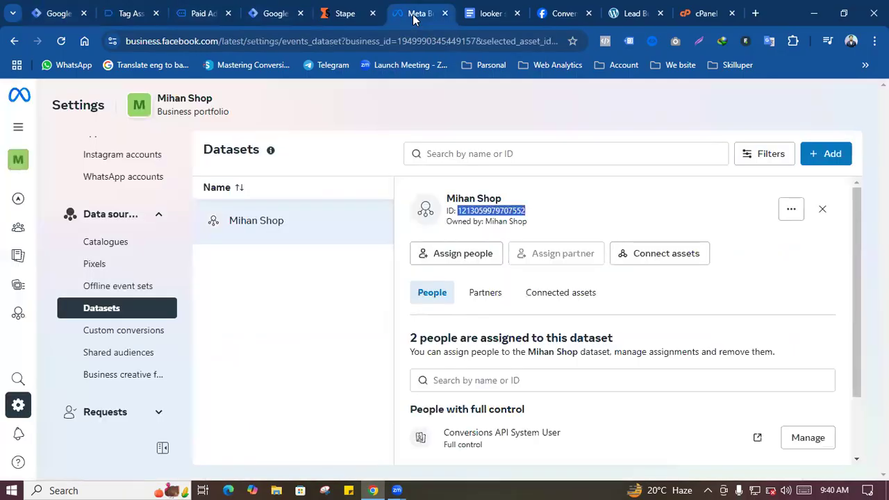
{"action": "left_click", "coordinate": [561, 17]}
{"action": "scroll", "coordinate": [393, 297], "scroll_direction": "down", "scroll_amount": 2}
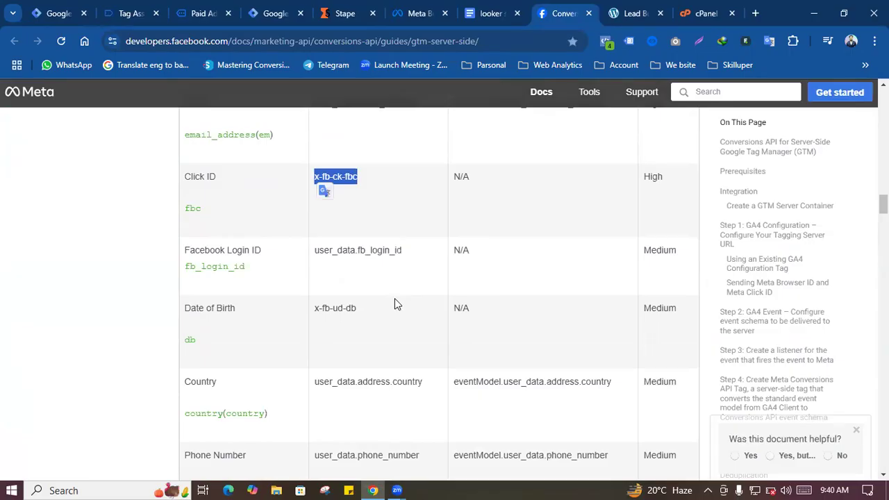
{"action": "scroll", "coordinate": [394, 299], "scroll_direction": "up", "scroll_amount": 1}
{"action": "scroll", "coordinate": [394, 303], "scroll_direction": "down", "scroll_amount": 7}
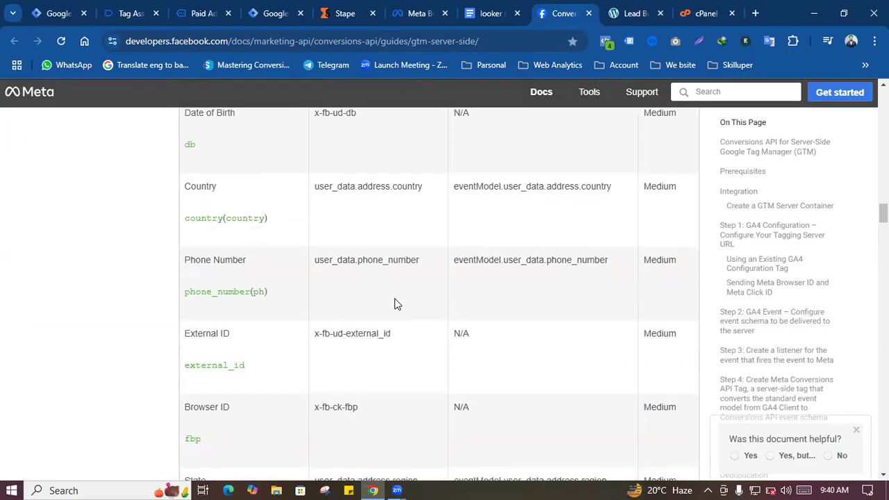
{"action": "left_click_drag", "start_coordinate": [365, 212], "coordinate": [310, 211]}
{"action": "key", "text": "ctrl+c"}
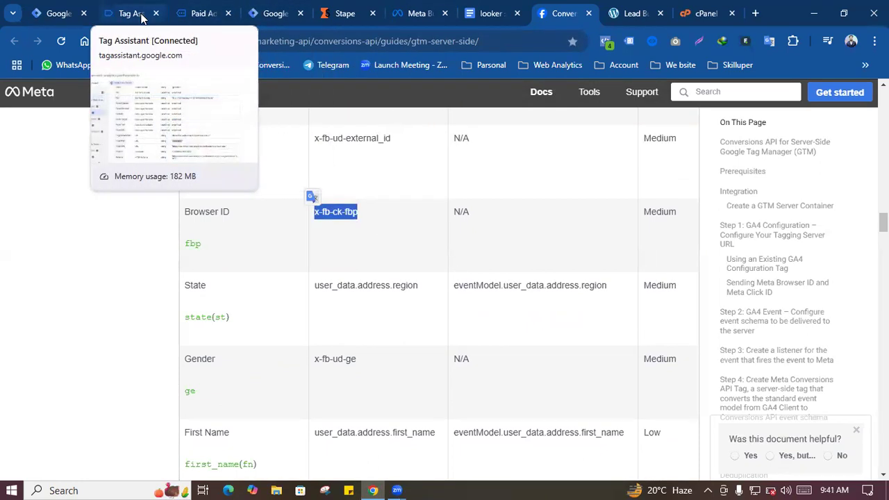
{"action": "left_click", "coordinate": [61, 9]}
{"action": "left_click", "coordinate": [329, 235]}
{"action": "key", "text": "ctrl+v"}
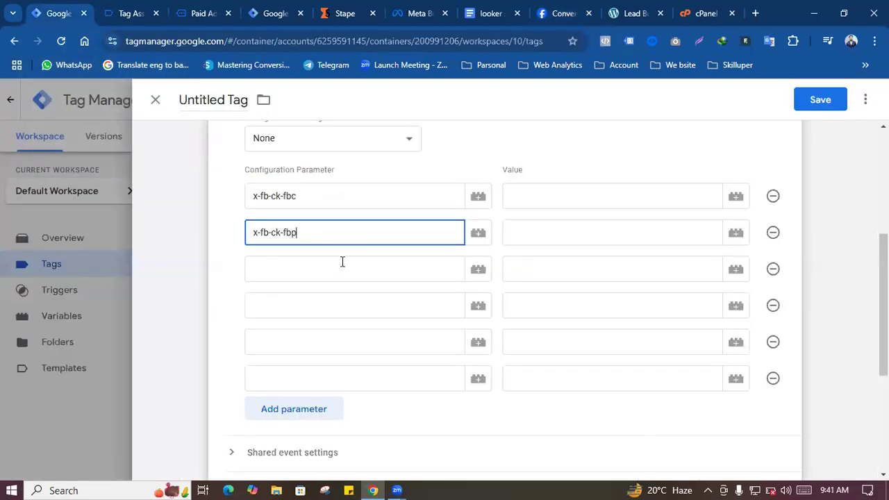
- Add first_party_collection from the Meta guide as the third configuration parameter
{"action": "left_click", "coordinate": [334, 270]}
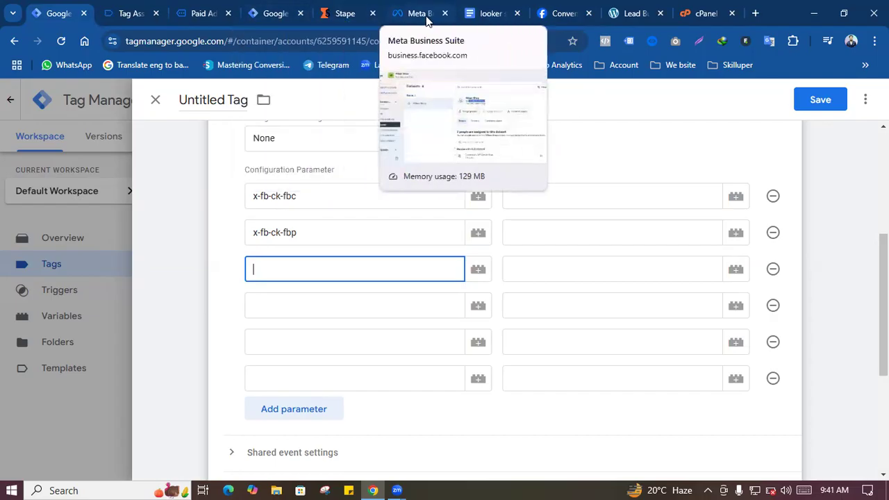
{"action": "left_click", "coordinate": [428, 14]}
{"action": "left_click", "coordinate": [546, 19]}
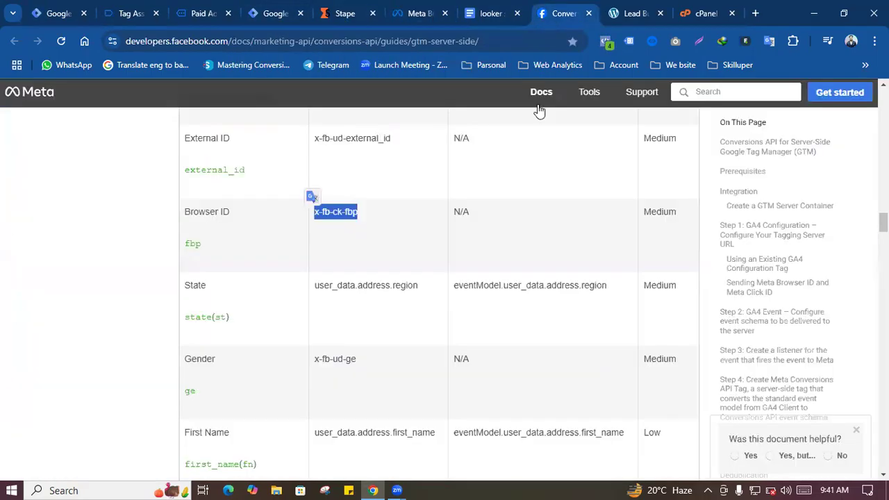
{"action": "scroll", "coordinate": [411, 303], "scroll_direction": "down", "scroll_amount": 2}
{"action": "scroll", "coordinate": [411, 307], "scroll_direction": "up", "scroll_amount": 3}
{"action": "scroll", "coordinate": [411, 306], "scroll_direction": "up", "scroll_amount": 10}
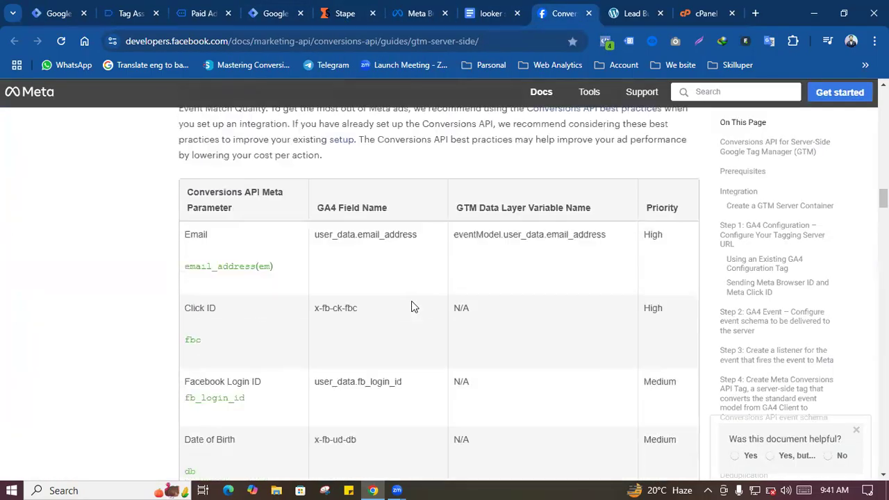
{"action": "scroll", "coordinate": [411, 304], "scroll_direction": "up", "scroll_amount": 5}
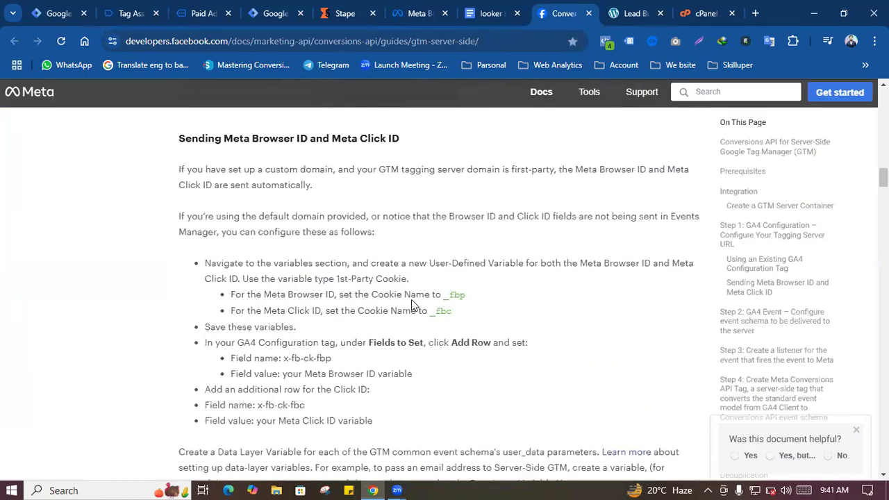
{"action": "left_click_drag", "start_coordinate": [405, 239], "coordinate": [286, 237]}
{"action": "key", "text": "ctrl+c"}
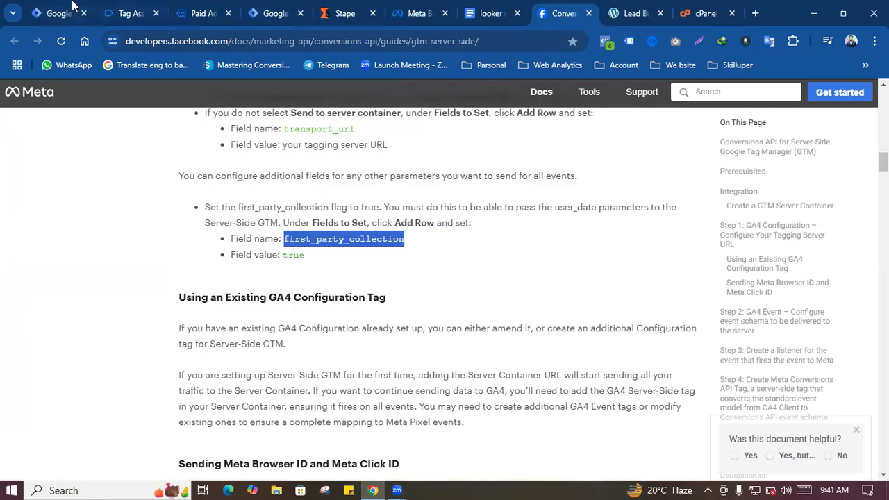
{"action": "key", "text": "ctrl+1"}
{"action": "key", "text": "ctrl+v"}
- Fill the next parameter names with event_name, server_container_url and send_page_view
{"action": "left_click", "coordinate": [332, 308]}
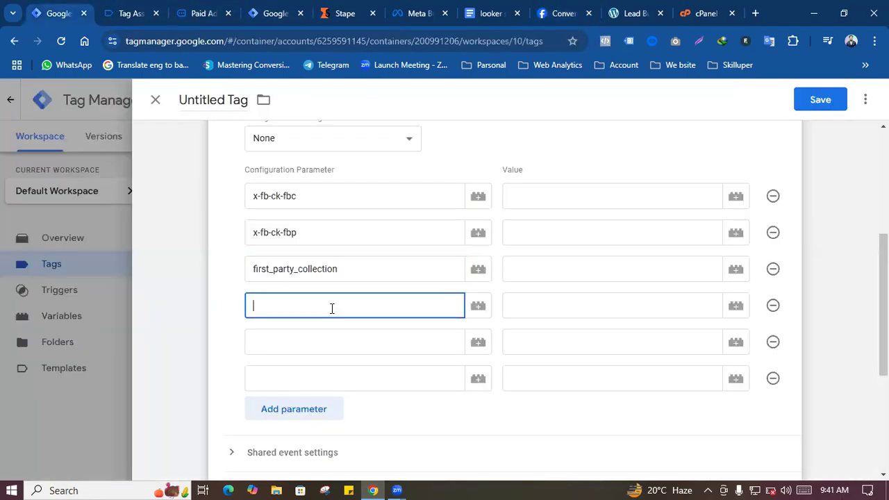
{"action": "type", "text": "e"}
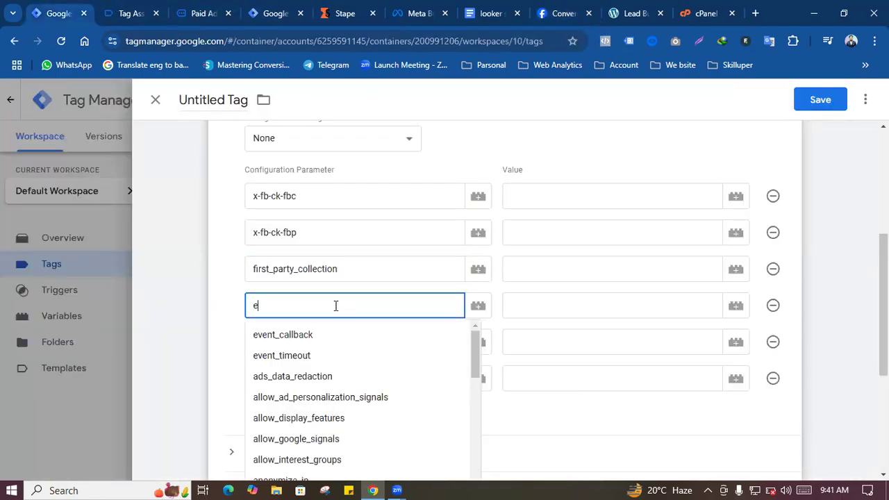
{"action": "type", "text": "ve"}
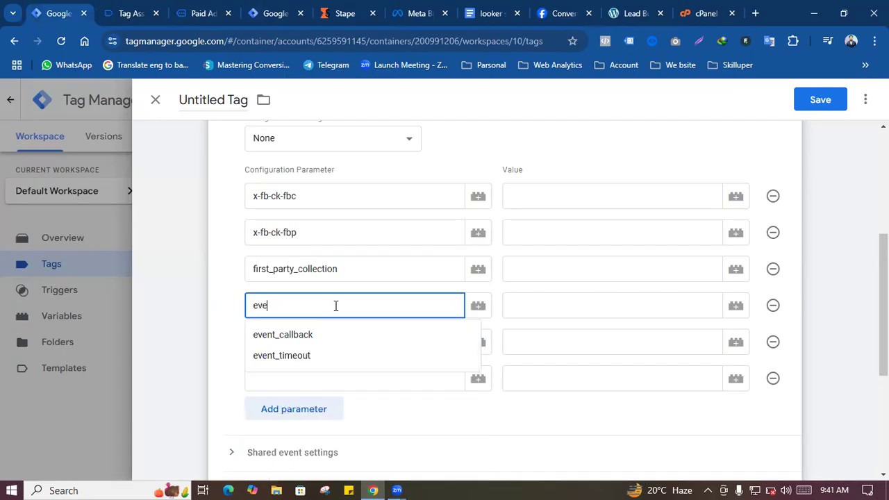
{"action": "type", "text": "b"}
{"action": "key", "text": "BackSpace"}
{"action": "type", "text": "nt_name"}
{"action": "left_click", "coordinate": [373, 343]}
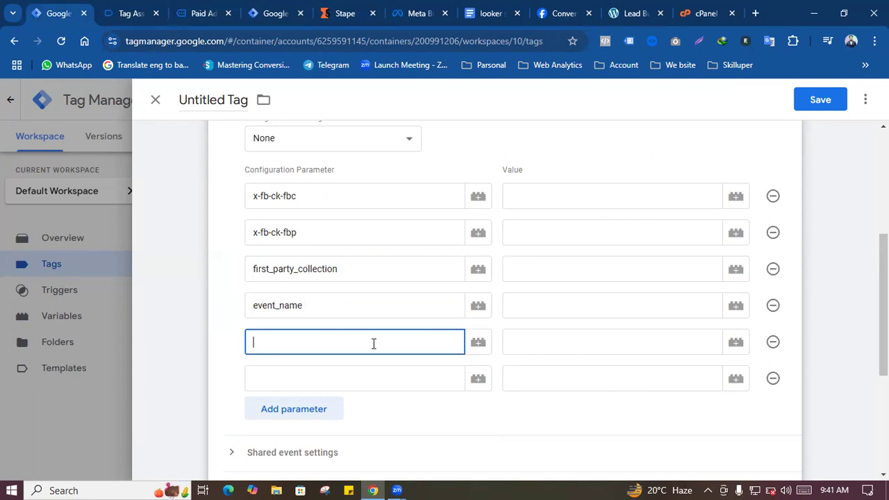
{"action": "type", "text": "se"}
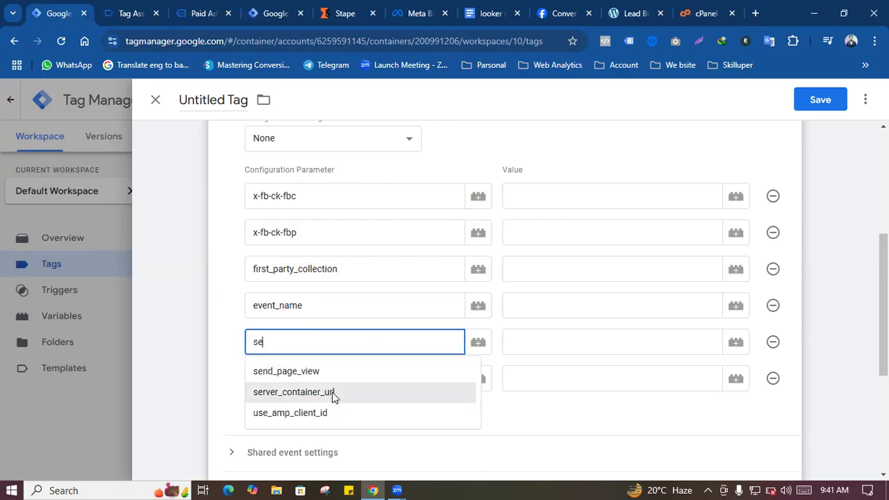
{"action": "left_click", "coordinate": [332, 391]}
{"action": "left_click", "coordinate": [326, 386]}
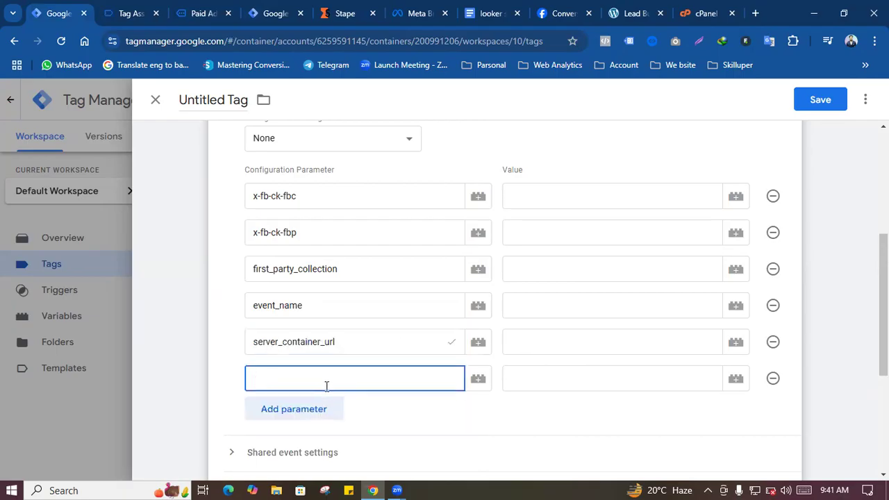
{"action": "type", "text": "send"}
{"action": "left_click", "coordinate": [332, 408]}
- Add one more configuration parameter named Event_id
{"action": "scroll", "coordinate": [567, 383], "scroll_direction": "down", "scroll_amount": 1}
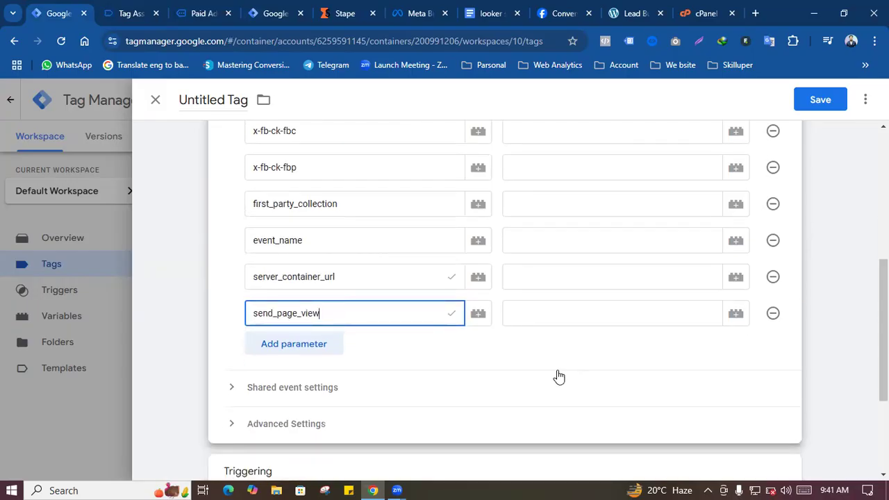
{"action": "left_click", "coordinate": [309, 344]}
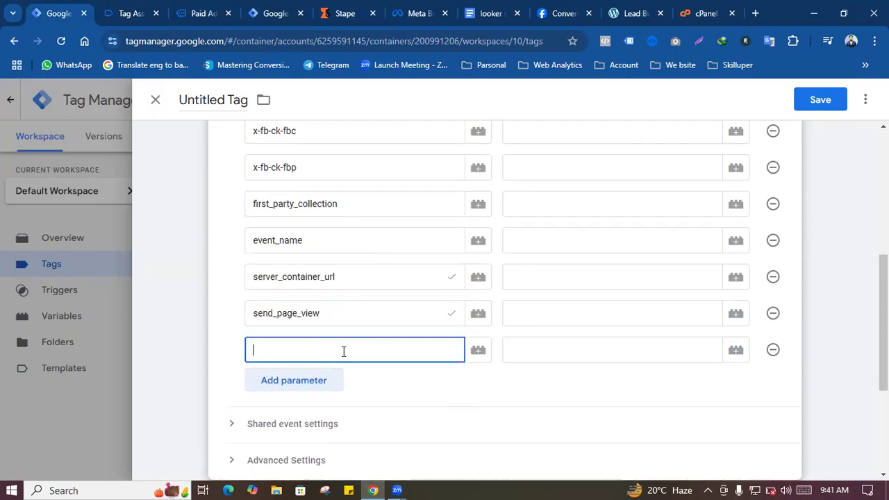
{"action": "type", "text": "E"}
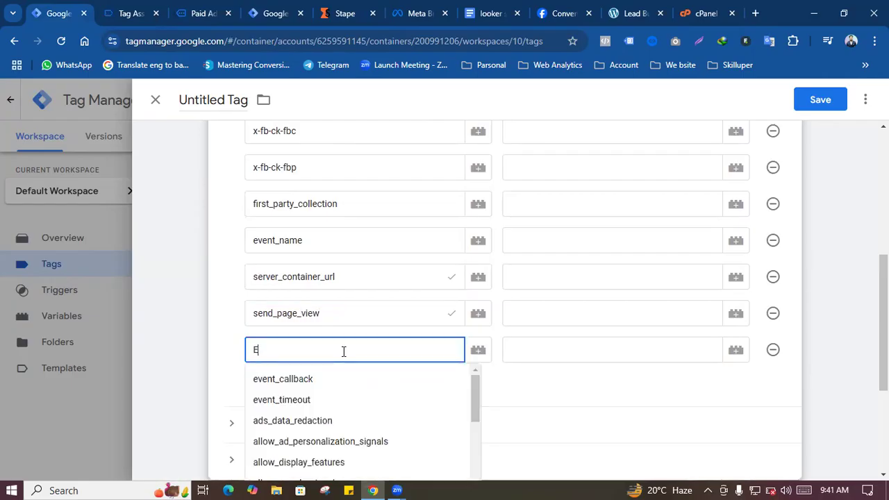
{"action": "type", "text": "vent"}
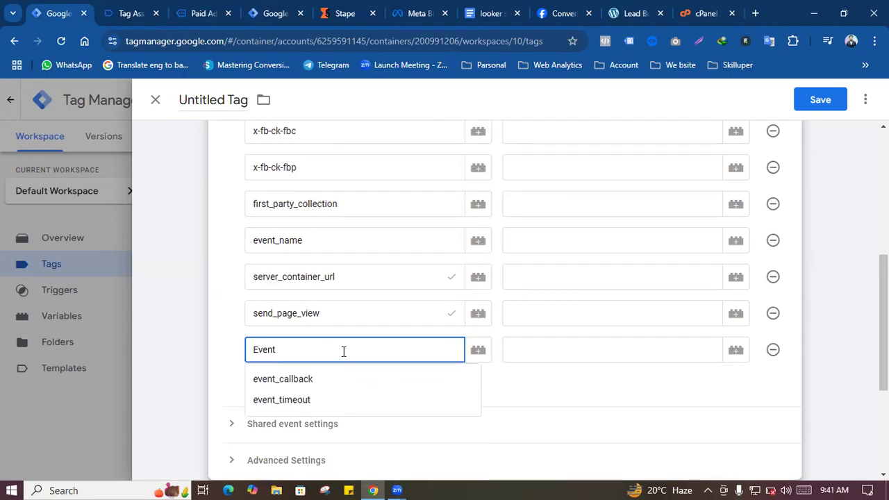
{"action": "type", "text": "_id"}
{"action": "left_click", "coordinate": [583, 340]}
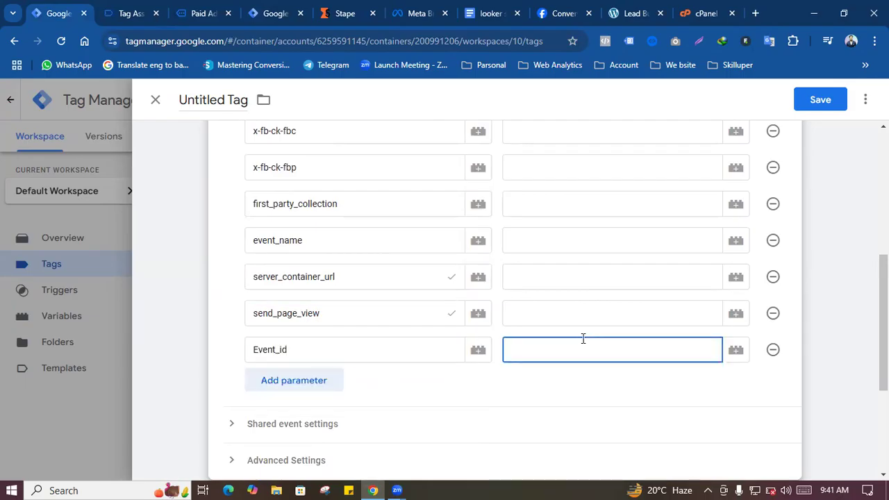
{"action": "scroll", "coordinate": [580, 313], "scroll_direction": "up", "scroll_amount": 2}
- Set x-fb-ck-fbc to {{fbc}} and x-fb-ck-fbp to {{fbp}} using the variable autocomplete
{"action": "left_click", "coordinate": [584, 260]}
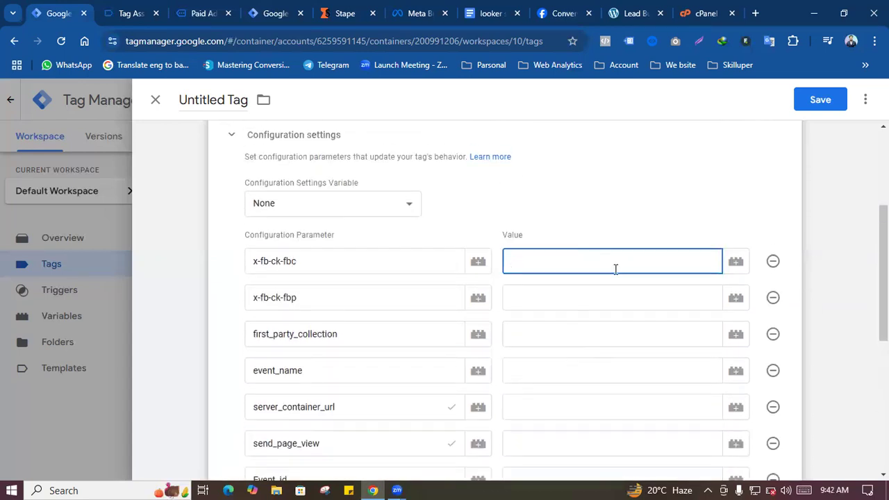
{"action": "type", "text": "{{"}
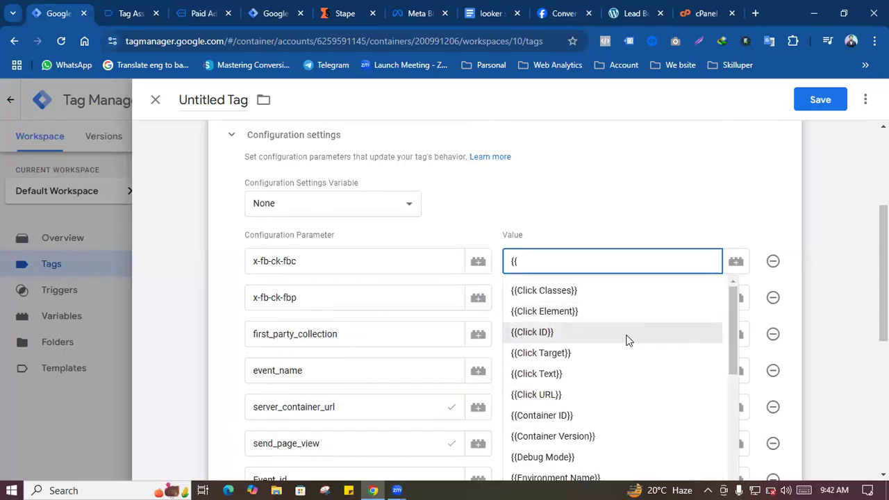
{"action": "type", "text": "fb"}
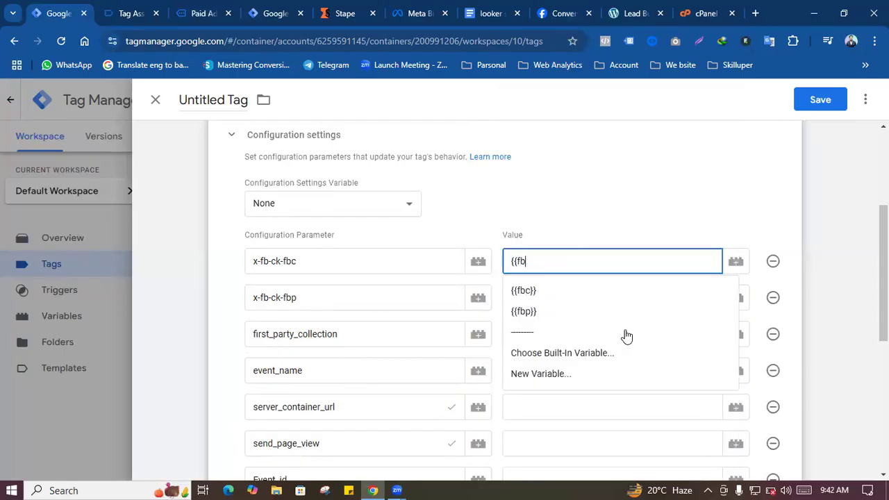
{"action": "left_click", "coordinate": [573, 298]}
{"action": "left_click", "coordinate": [564, 298]}
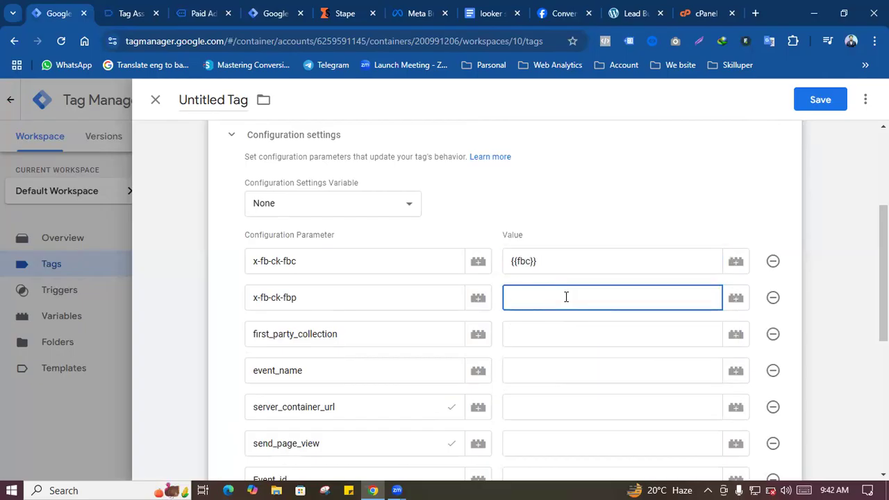
{"action": "type", "text": "{{"}
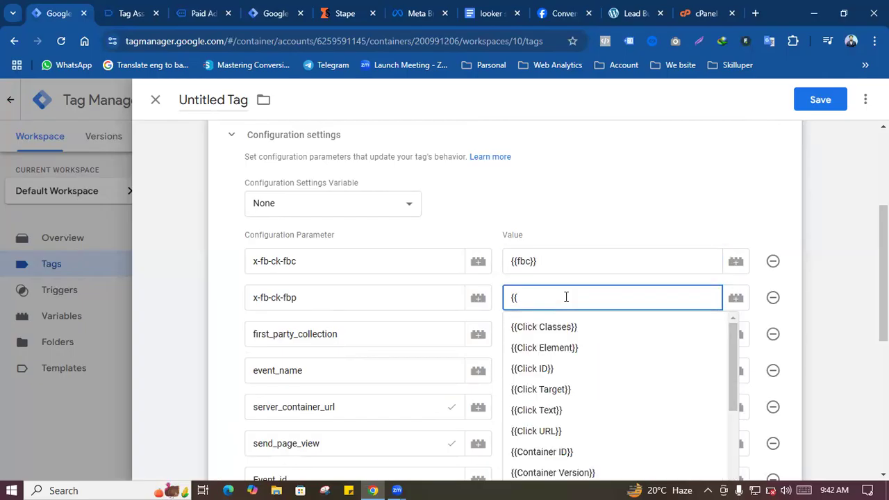
{"action": "type", "text": "fb"}
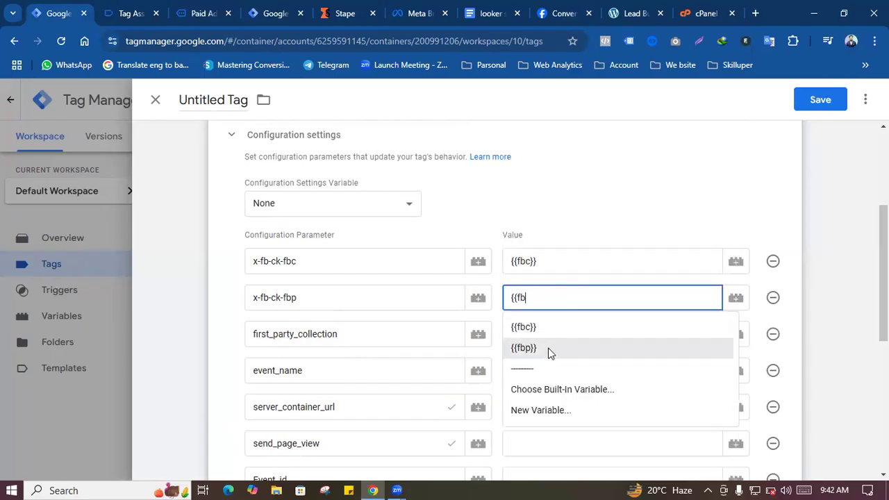
{"action": "left_click", "coordinate": [550, 348]}
- Set first_party_collection to true and event_name to Page_view
{"action": "scroll", "coordinate": [508, 262], "scroll_direction": "down", "scroll_amount": 1}
{"action": "left_click", "coordinate": [547, 270]}
{"action": "type", "text": "true"}
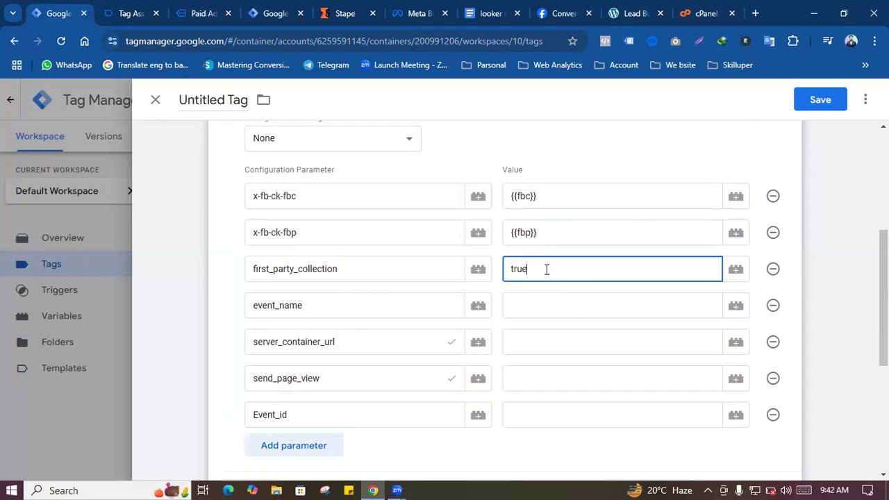
{"action": "left_click", "coordinate": [546, 297]}
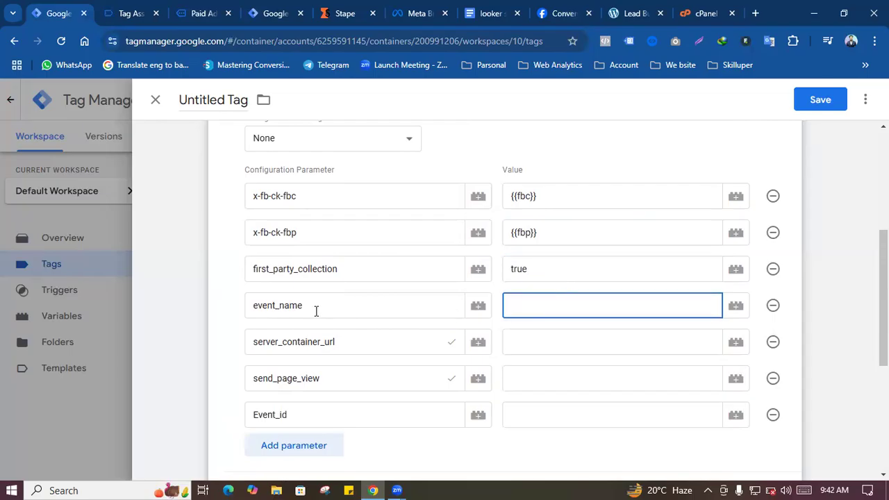
{"action": "scroll", "coordinate": [316, 312], "scroll_direction": "up", "scroll_amount": 3}
{"action": "scroll", "coordinate": [316, 313], "scroll_direction": "up", "scroll_amount": 1}
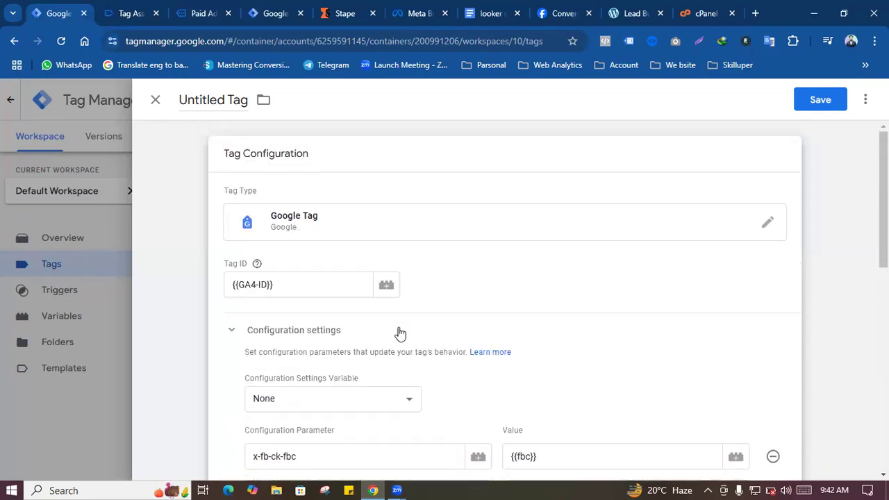
{"action": "scroll", "coordinate": [400, 333], "scroll_direction": "down", "scroll_amount": 2}
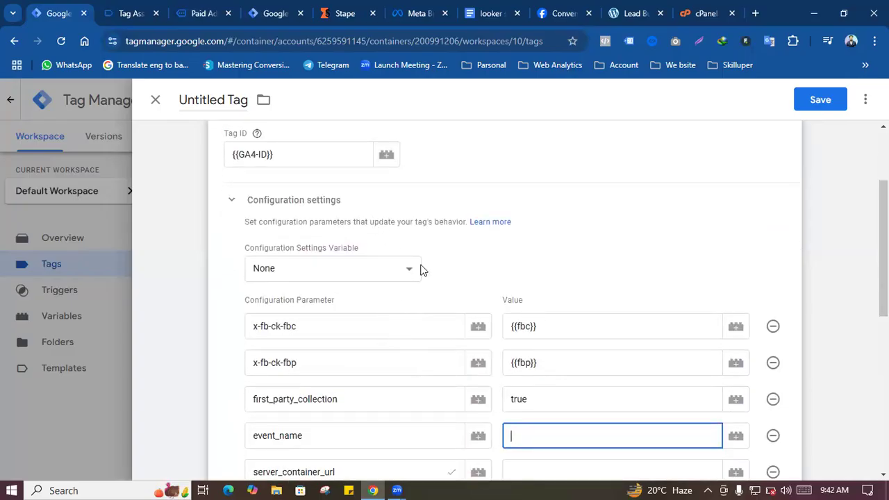
{"action": "scroll", "coordinate": [421, 268], "scroll_direction": "down", "scroll_amount": 3}
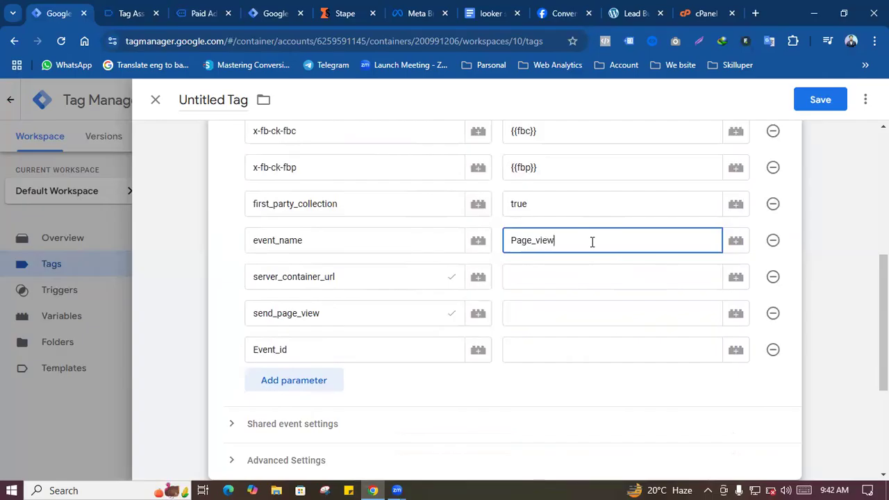
{"action": "left_click_drag", "start_coordinate": [554, 240], "coordinate": [509, 238]}
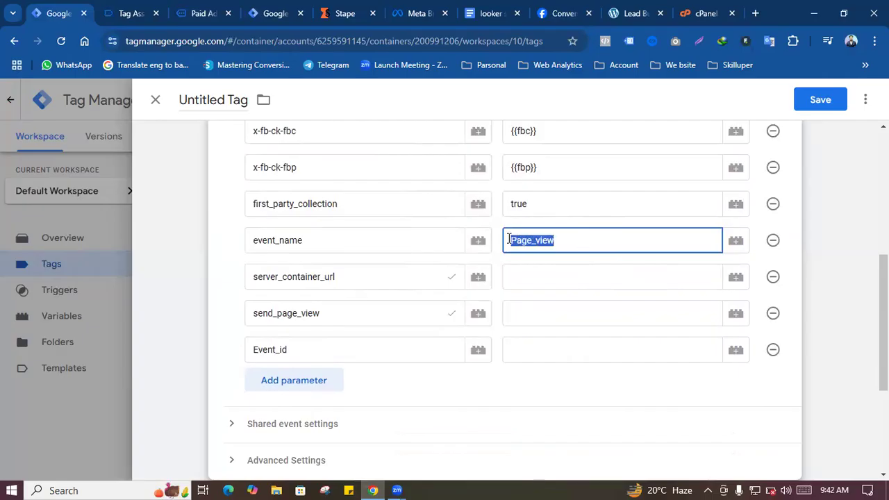
{"action": "left_click", "coordinate": [550, 273]}
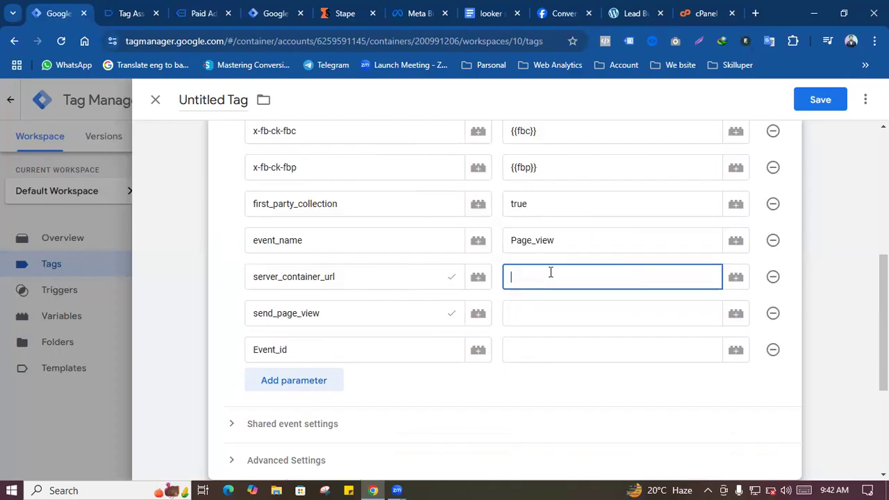
{"action": "left_click", "coordinate": [342, 13]}
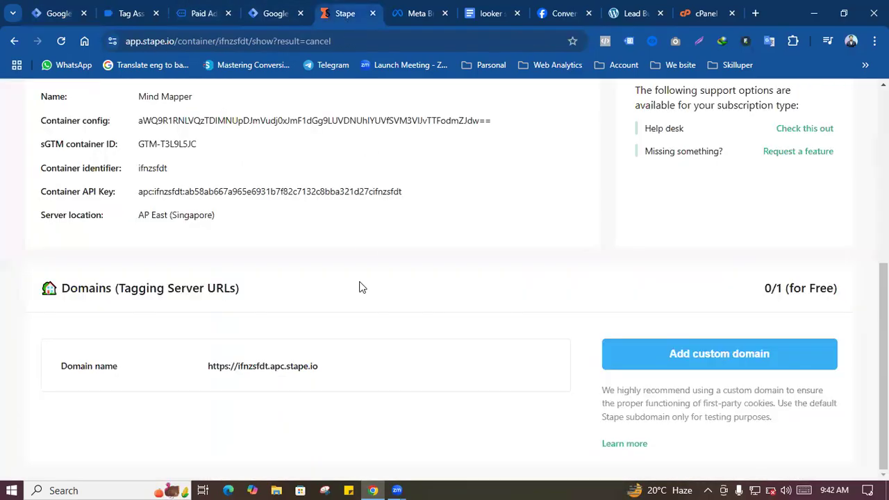
{"action": "left_click", "coordinate": [318, 367]}
{"action": "left_click", "coordinate": [408, 14]}
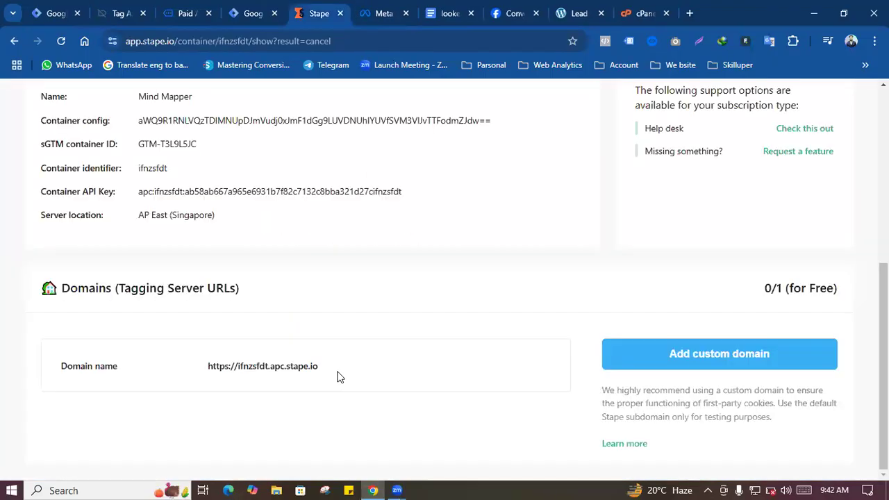
{"action": "left_click", "coordinate": [324, 368]}
{"action": "left_click", "coordinate": [63, 12]}
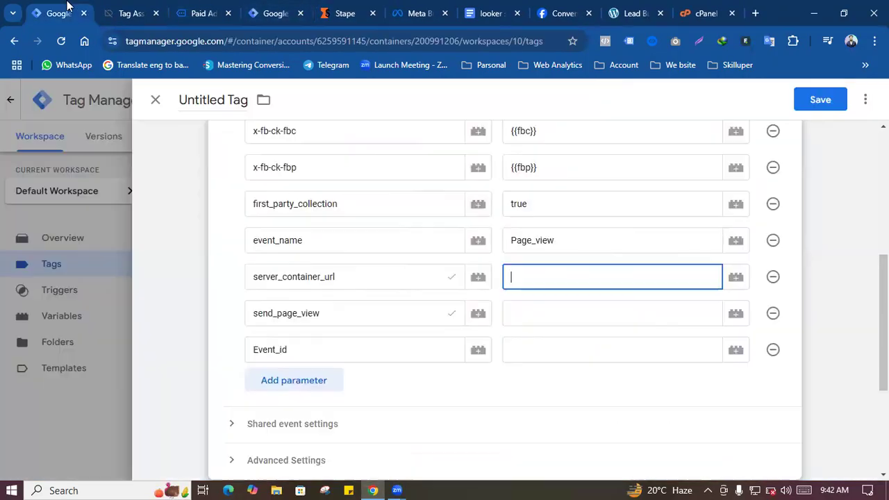
{"action": "key", "text": "ctrl+v"}
{"action": "left_click", "coordinate": [567, 312]}
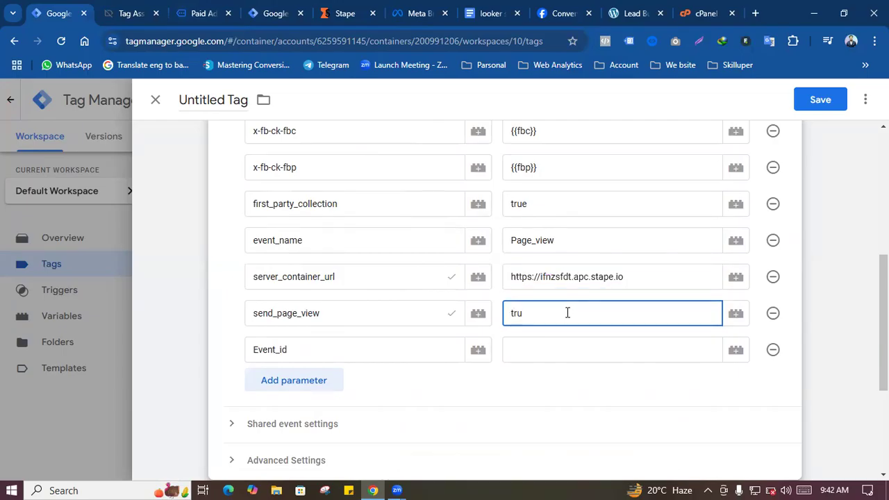
{"action": "left_click", "coordinate": [561, 354]}
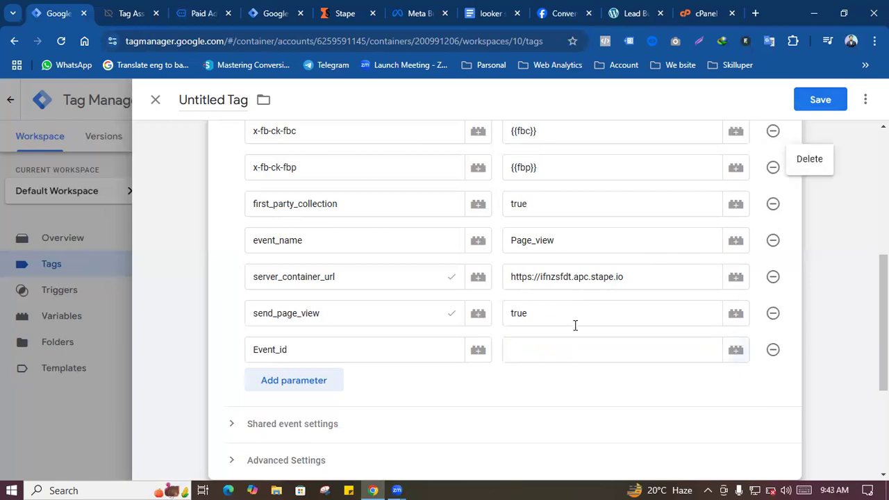
{"action": "scroll", "coordinate": [565, 341], "scroll_direction": "down", "scroll_amount": 3}
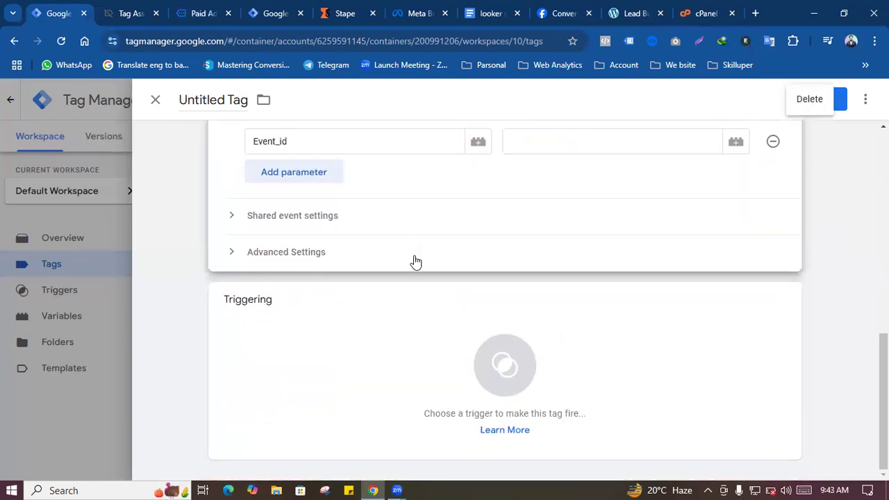
- Add the All Pages trigger, retitle the tag ss-base-code-tag, and save it
{"action": "left_click", "coordinate": [505, 366]}
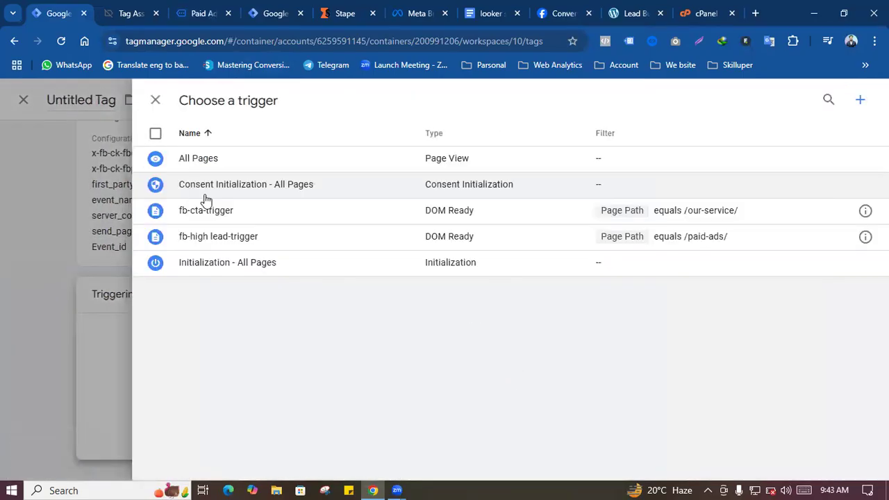
{"action": "left_click", "coordinate": [298, 160]}
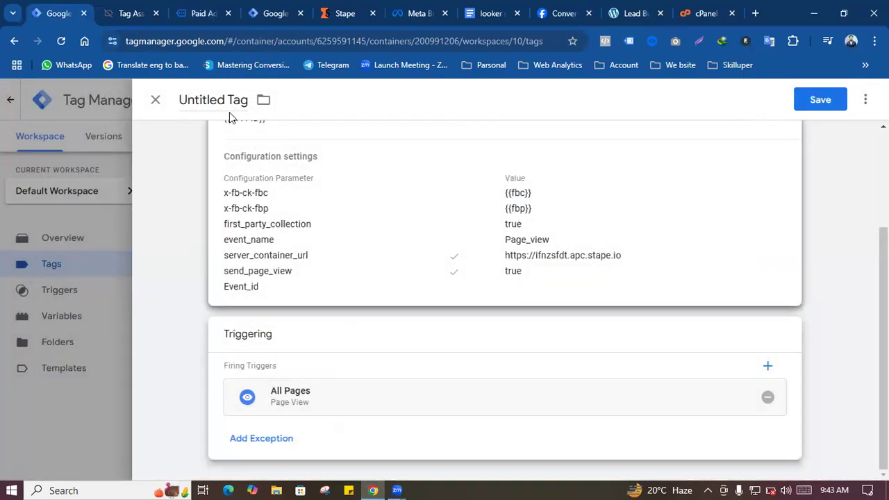
{"action": "double_click", "coordinate": [225, 100]}
{"action": "key", "text": "ctrl+a"}
{"action": "type", "text": "s"}
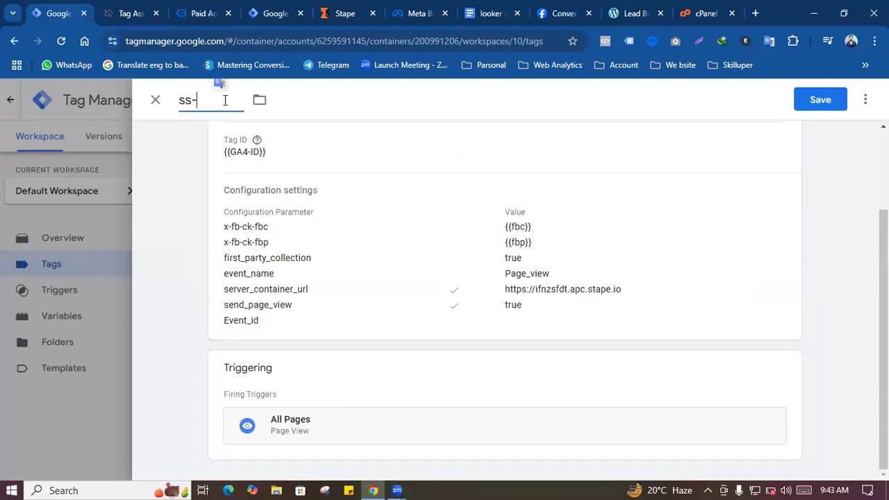
{"action": "type", "text": "s-base-code-tag"}
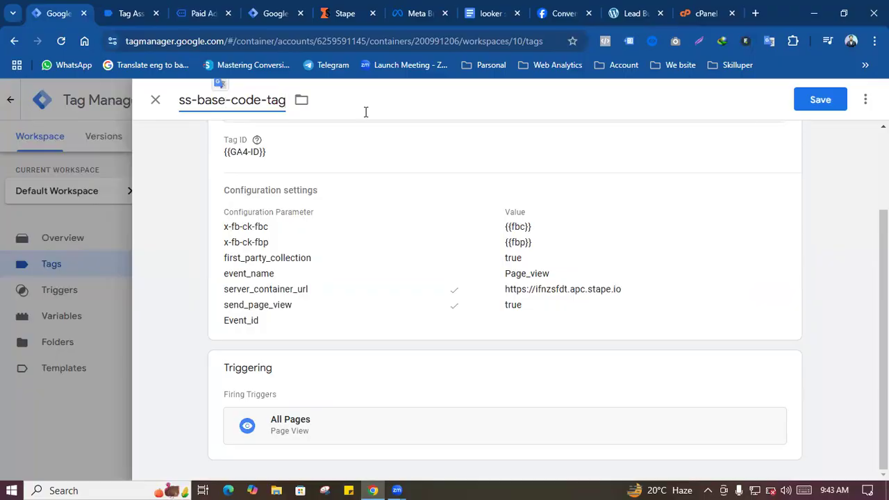
{"action": "left_click", "coordinate": [826, 109]}
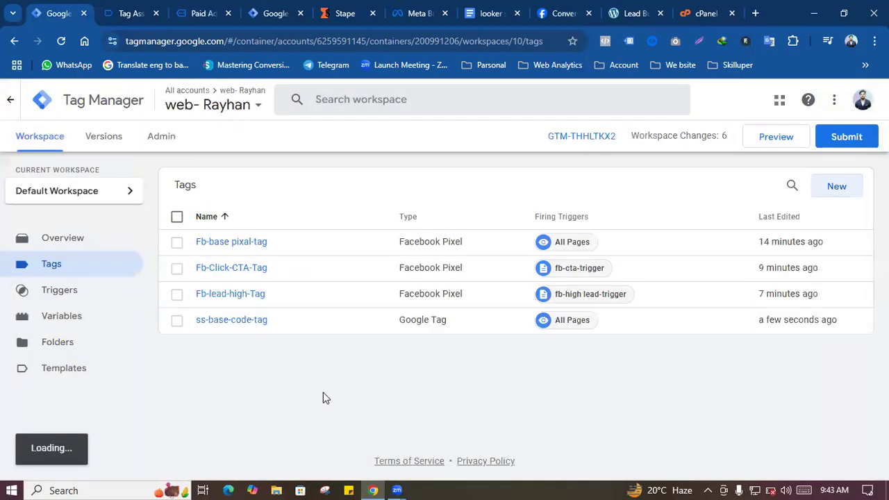
- Submit and publish the workspace as Version 10 without a description, then return to Tags
{"action": "left_click", "coordinate": [837, 143]}
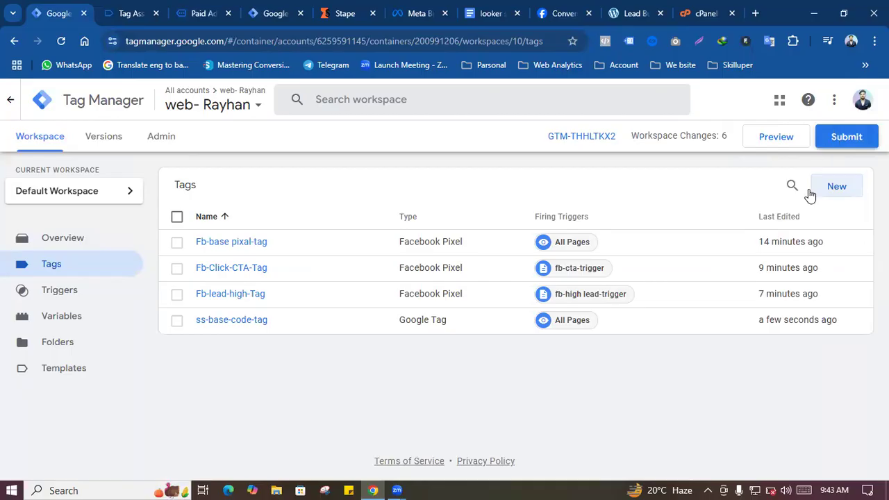
{"action": "left_click", "coordinate": [844, 101]}
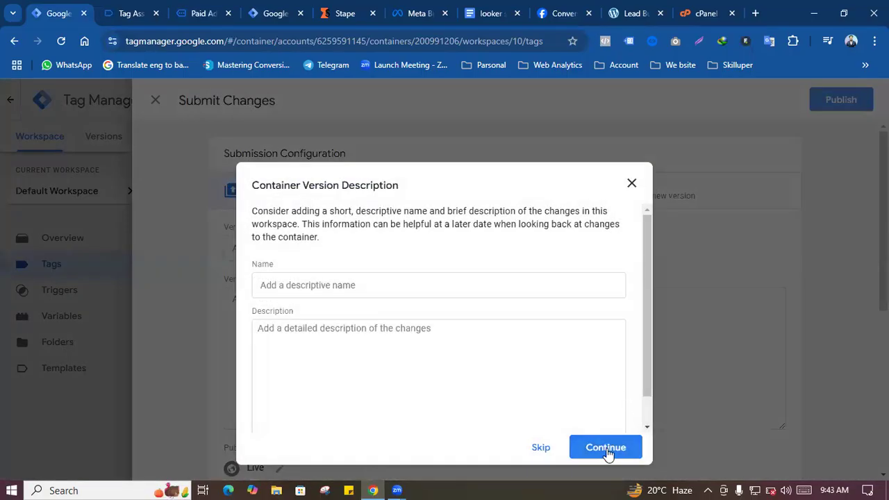
{"action": "left_click", "coordinate": [606, 450]}
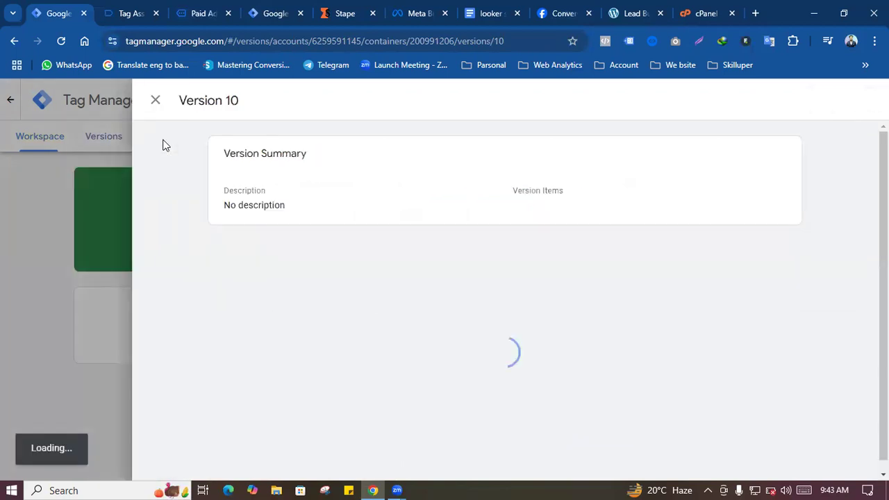
{"action": "left_click", "coordinate": [157, 100]}
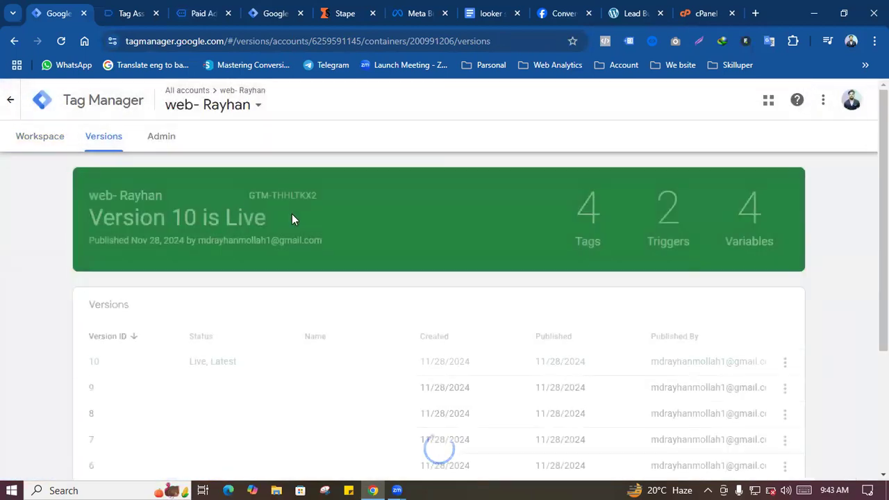
{"action": "left_click", "coordinate": [52, 137]}
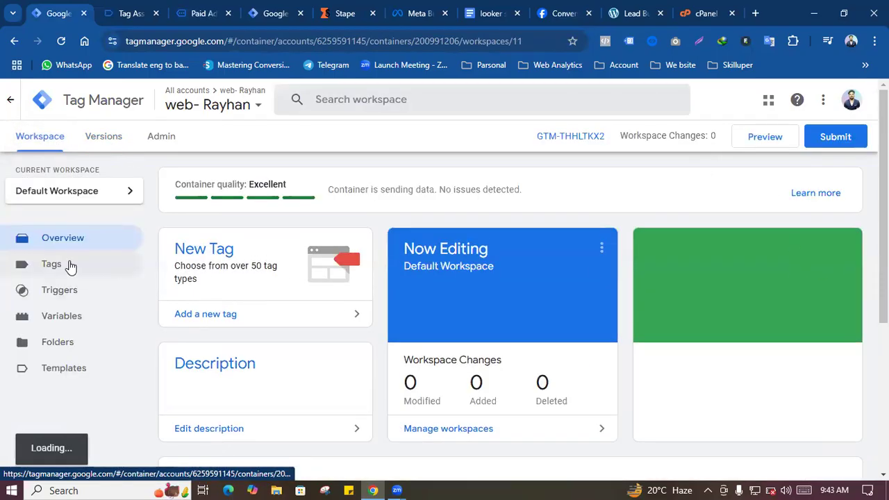
{"action": "left_click", "coordinate": [70, 267]}
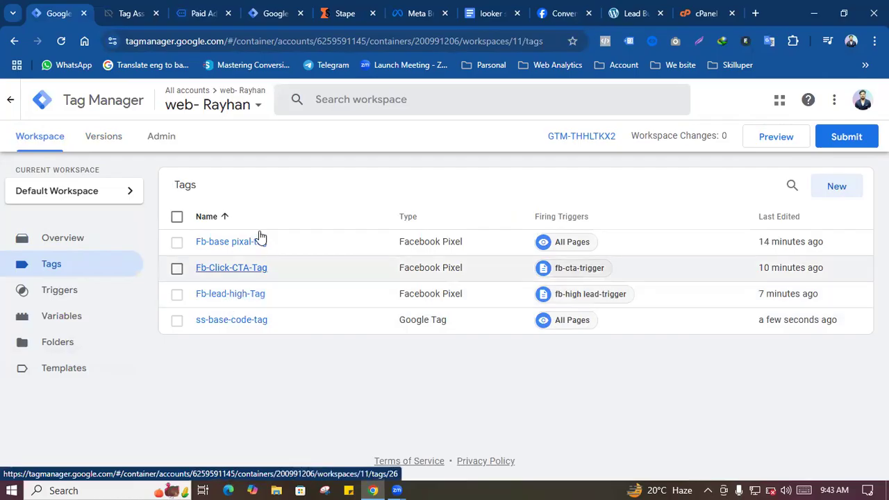
{"action": "left_click", "coordinate": [241, 303]}
{"action": "left_click", "coordinate": [99, 162]}
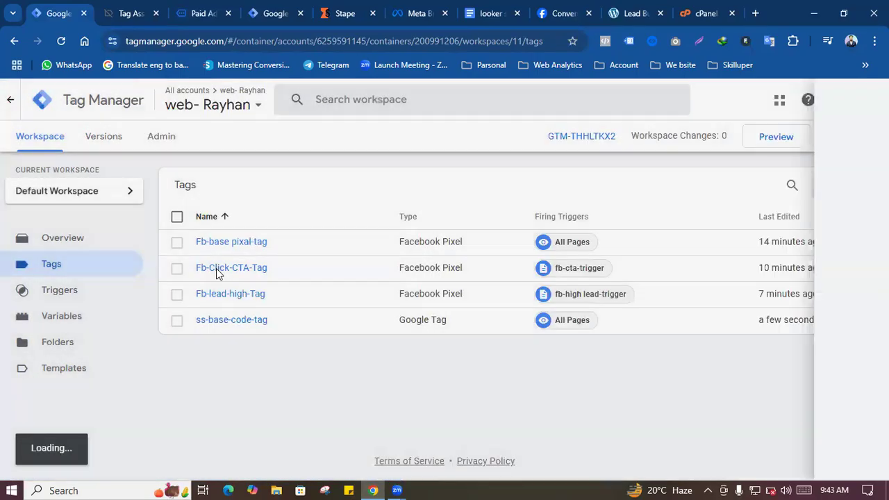
{"action": "left_click", "coordinate": [236, 271]}
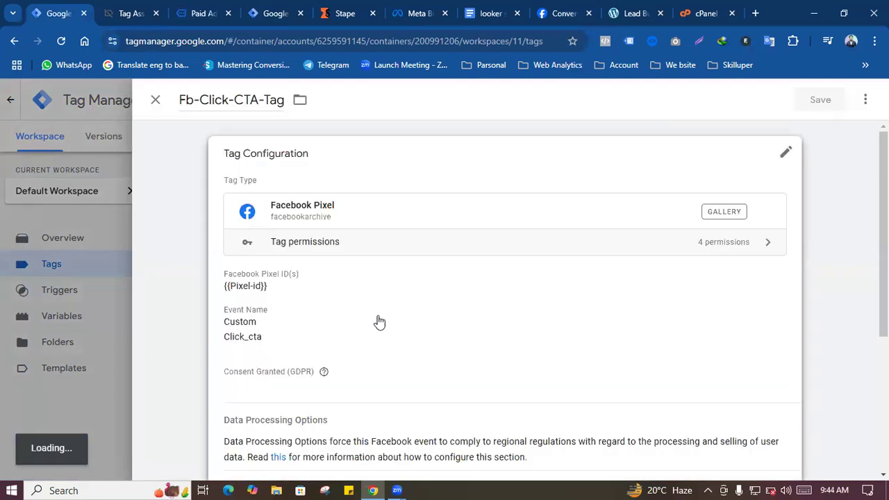
{"action": "left_click", "coordinate": [445, 317]}
{"action": "scroll", "coordinate": [438, 317], "scroll_direction": "down", "scroll_amount": 2}
{"action": "double_click", "coordinate": [316, 305]}
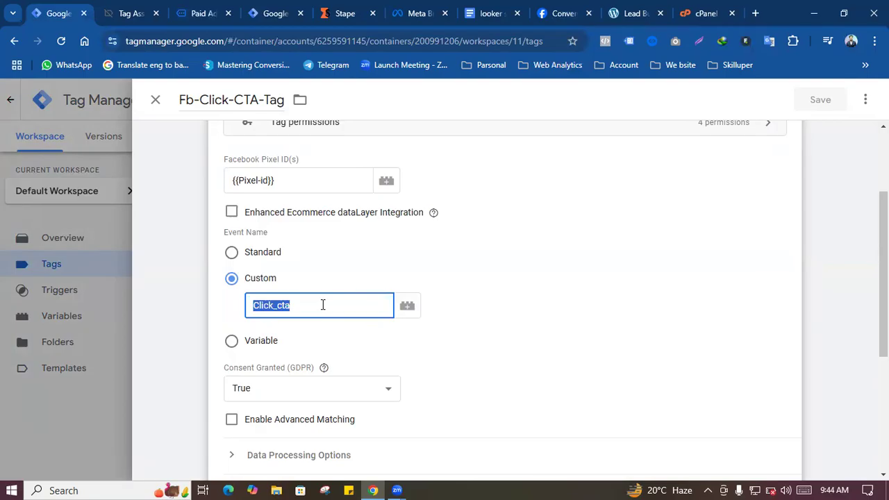
{"action": "left_click", "coordinate": [77, 396]}
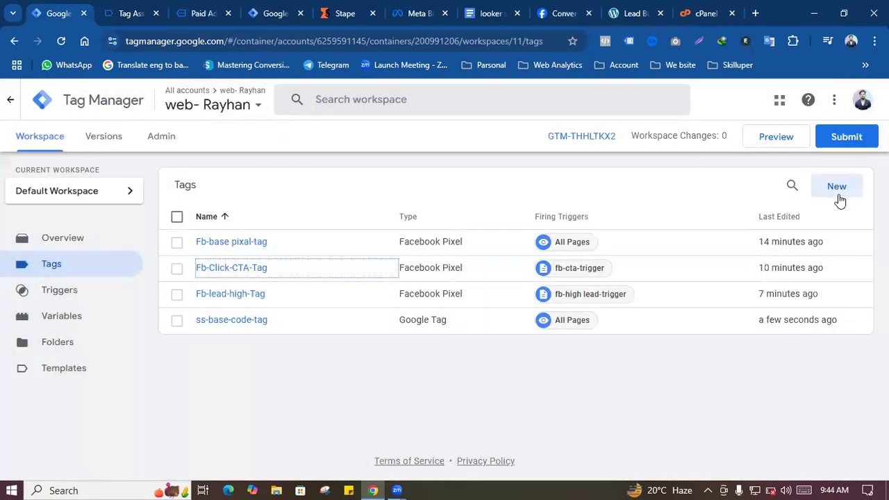
- Duplicate ss-base-code-tag and change the copy's type to Google Analytics: GA4 Event
{"action": "left_click", "coordinate": [241, 325]}
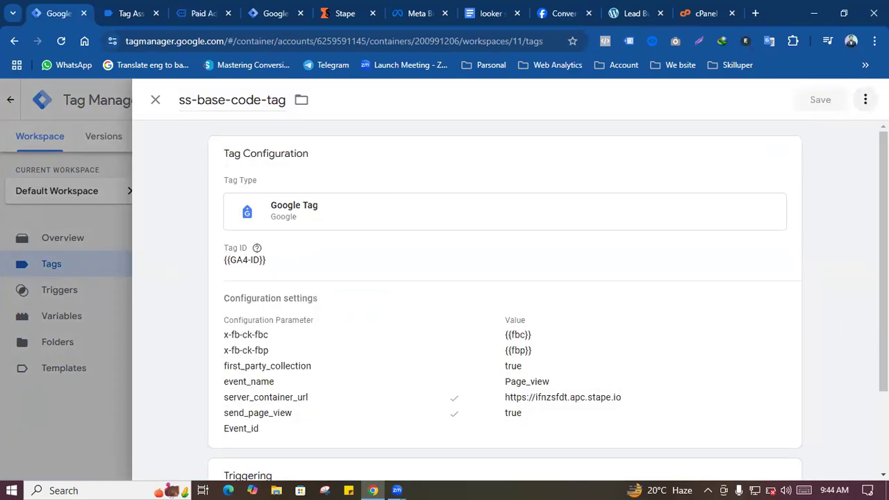
{"action": "left_click", "coordinate": [865, 99]}
{"action": "left_click", "coordinate": [832, 129]}
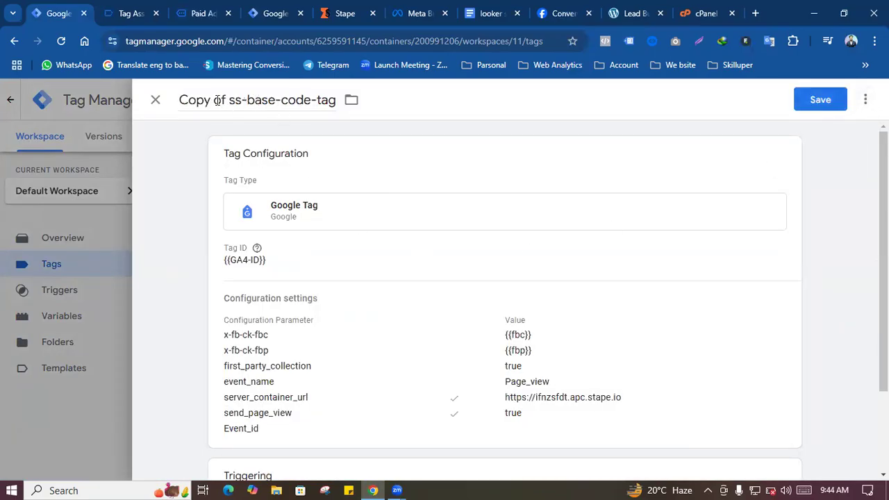
{"action": "left_click", "coordinate": [452, 272]}
{"action": "scroll", "coordinate": [498, 340], "scroll_direction": "down", "scroll_amount": 2}
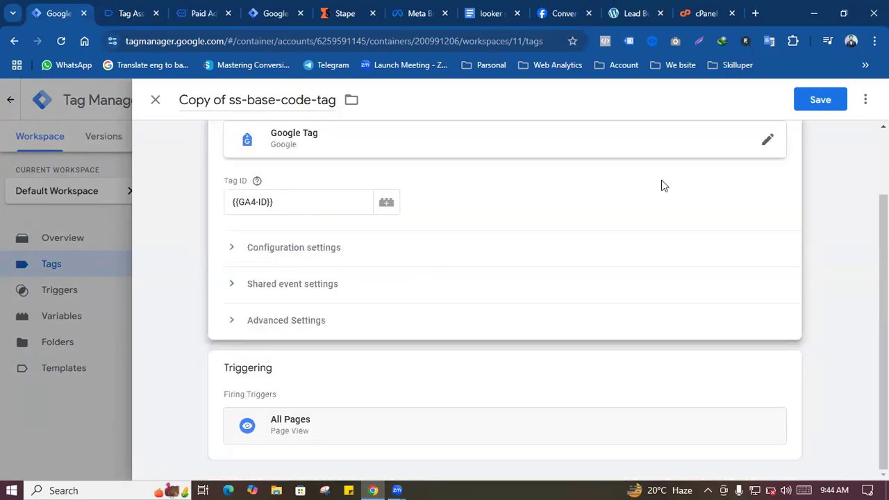
{"action": "scroll", "coordinate": [767, 192], "scroll_direction": "up", "scroll_amount": 2}
{"action": "left_click", "coordinate": [768, 224]}
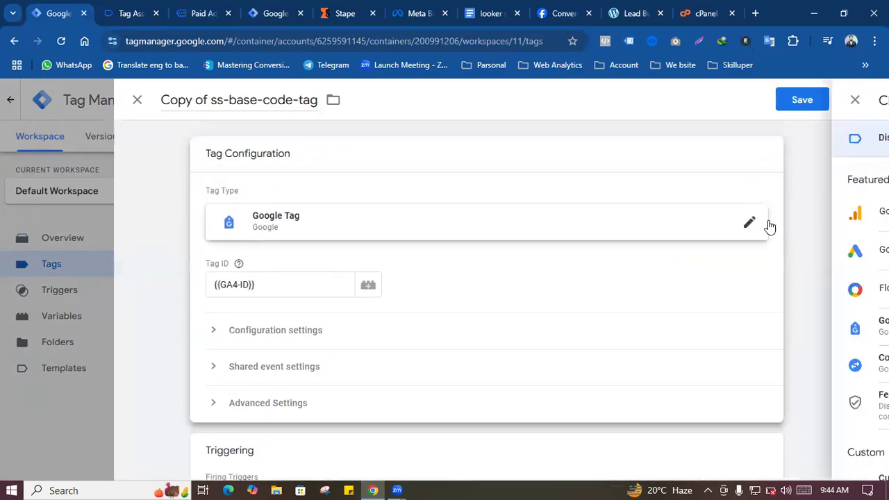
{"action": "left_click", "coordinate": [621, 226]}
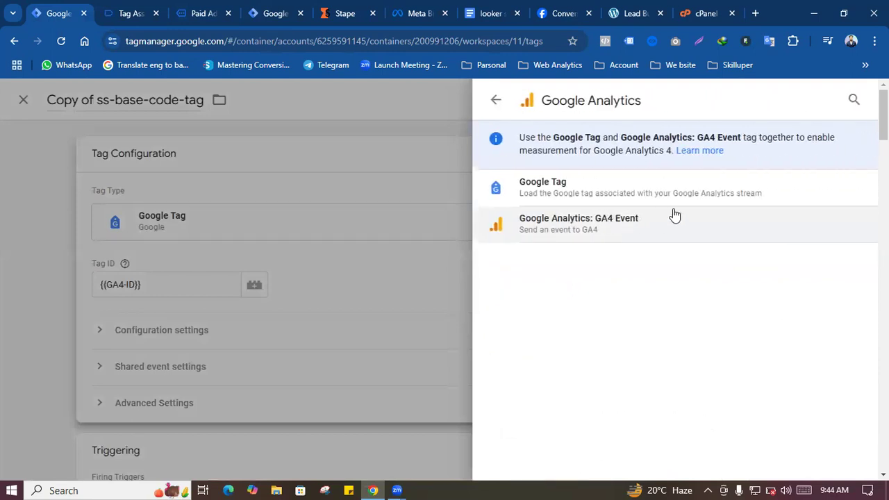
{"action": "left_click", "coordinate": [672, 215]}
- Set the Measurement ID to {{GA4-ID}} and the Event Name to Click_cta
{"action": "left_click", "coordinate": [330, 277]}
{"action": "type", "text": "{{ga"}
{"action": "left_click", "coordinate": [290, 308]}
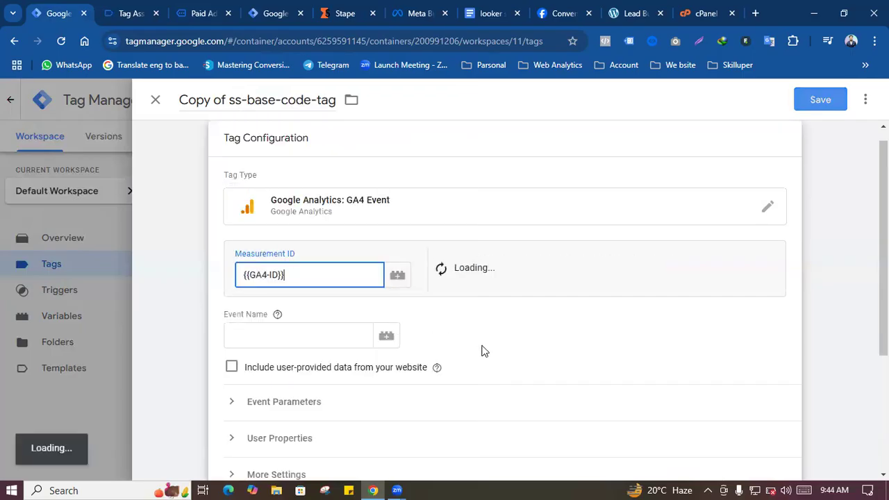
{"action": "scroll", "coordinate": [545, 292], "scroll_direction": "down", "scroll_amount": 1}
{"action": "left_click", "coordinate": [341, 271]}
{"action": "key", "text": "ctrl+v"}
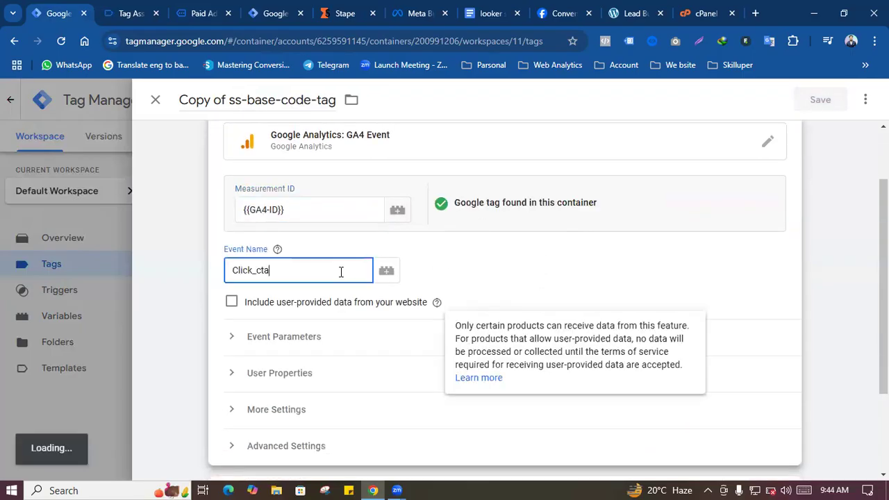
{"action": "scroll", "coordinate": [363, 284], "scroll_direction": "down", "scroll_amount": 1}
{"action": "scroll", "coordinate": [437, 335], "scroll_direction": "down", "scroll_amount": 1}
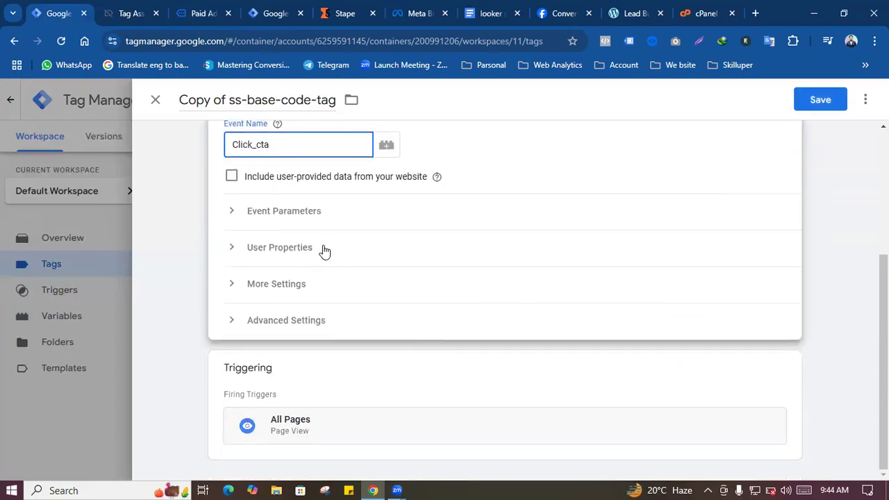
- Expand Event Parameters and add four empty parameter rows
{"action": "left_click", "coordinate": [280, 216]}
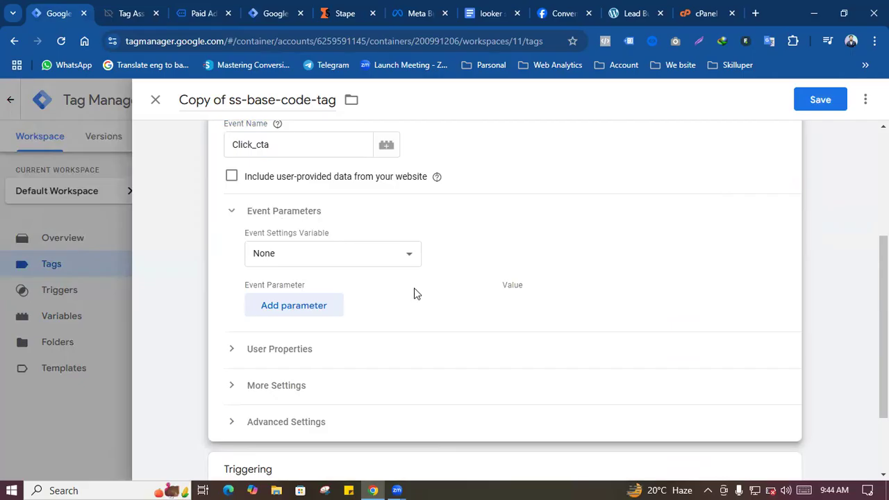
{"action": "scroll", "coordinate": [375, 293], "scroll_direction": "down", "scroll_amount": 1}
{"action": "left_click", "coordinate": [328, 292]}
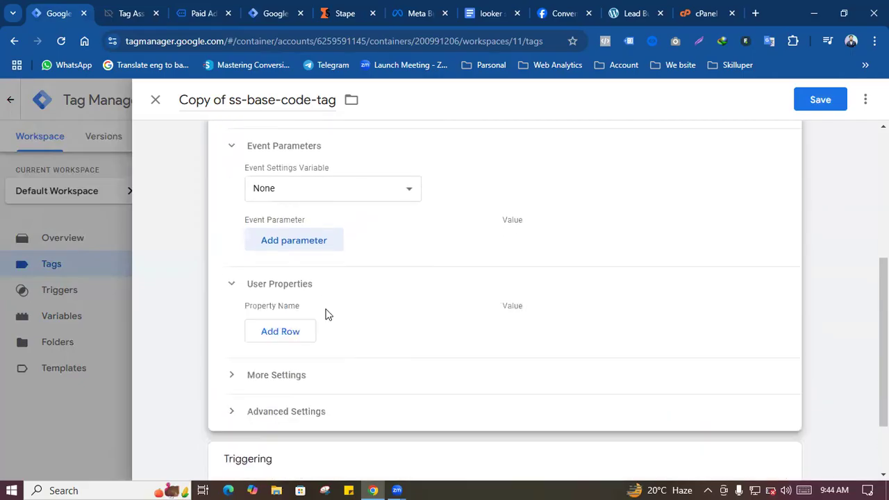
{"action": "left_click", "coordinate": [278, 289]}
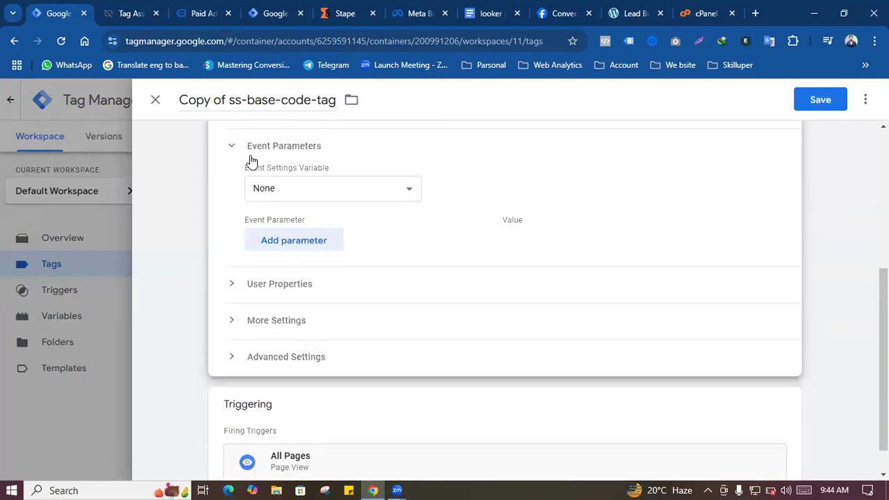
{"action": "left_click", "coordinate": [244, 292]}
{"action": "left_click", "coordinate": [250, 292]}
{"action": "scroll", "coordinate": [308, 272], "scroll_direction": "up", "scroll_amount": 2}
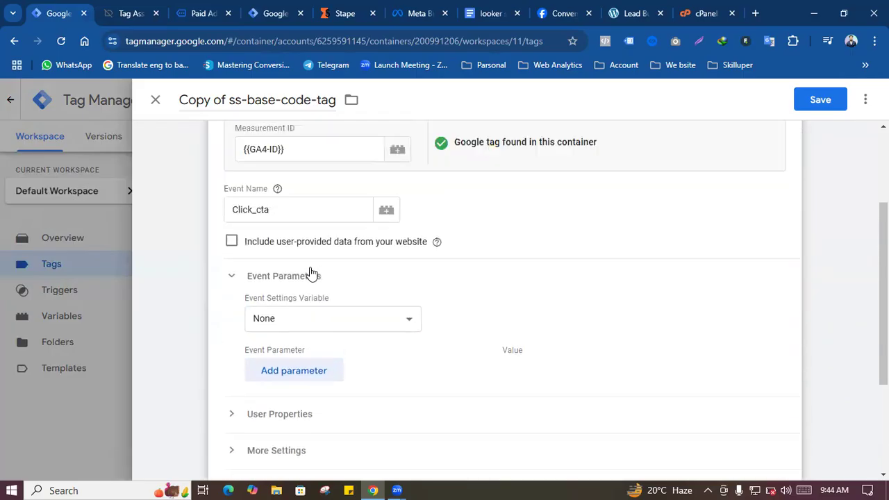
{"action": "scroll", "coordinate": [312, 273], "scroll_direction": "down", "scroll_amount": 2}
{"action": "left_click", "coordinate": [292, 243]}
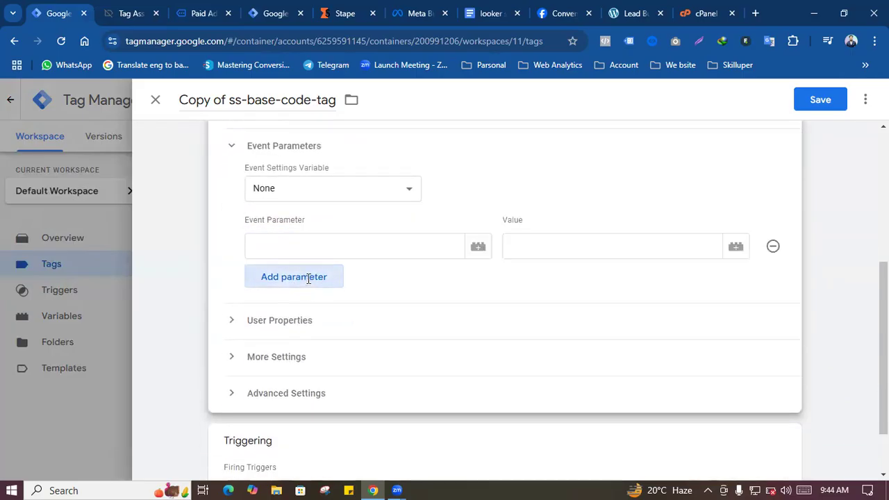
{"action": "left_click", "coordinate": [308, 277]}
{"action": "left_click", "coordinate": [301, 312]}
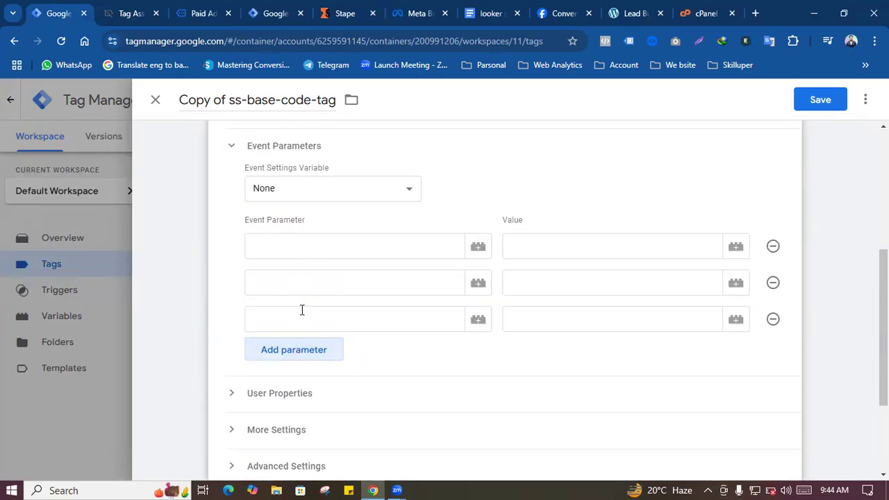
{"action": "left_click", "coordinate": [303, 353]}
- Copy first_party_collection from the Conversions API docs into the first parameter name
{"action": "left_click", "coordinate": [302, 243]}
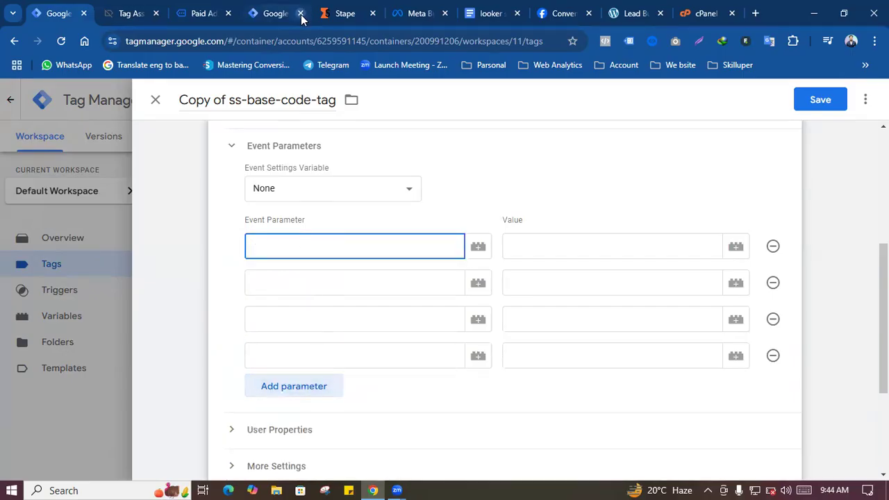
{"action": "left_click", "coordinate": [419, 13]}
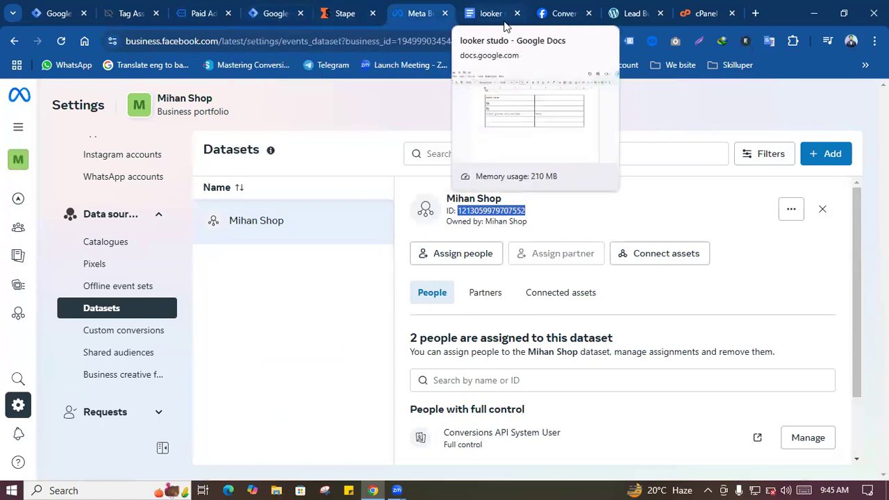
{"action": "left_click", "coordinate": [552, 16]}
{"action": "right_click", "coordinate": [391, 246]}
{"action": "left_click", "coordinate": [408, 257]}
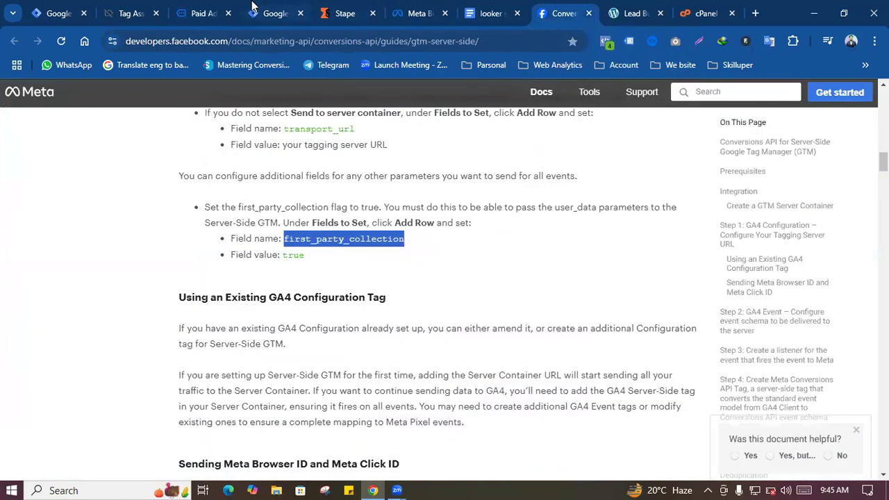
{"action": "left_click", "coordinate": [66, 14]}
{"action": "left_click", "coordinate": [355, 252]}
{"action": "key", "text": "ctrl+v"}
- Copy x-fb-ck-fbc and x-fb-ck-fbp from the docs into the next parameter names
{"action": "left_click", "coordinate": [322, 283]}
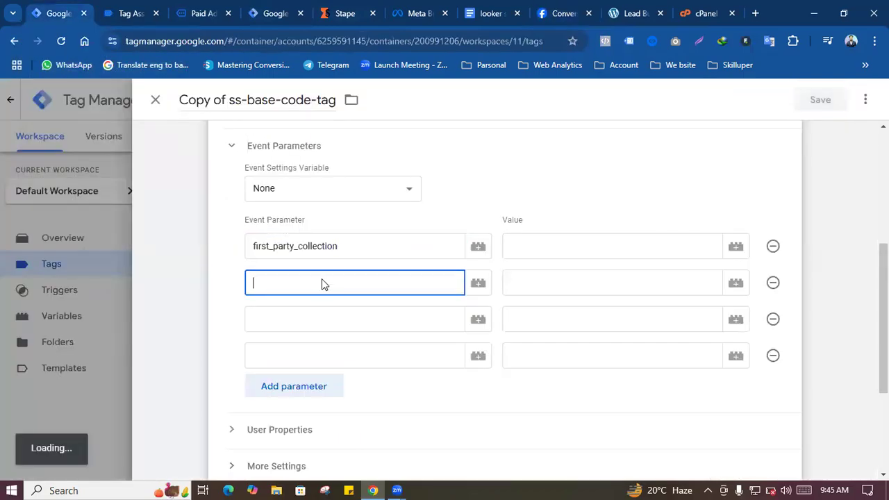
{"action": "left_click", "coordinate": [556, 15]}
{"action": "scroll", "coordinate": [430, 281], "scroll_direction": "up", "scroll_amount": 4}
{"action": "scroll", "coordinate": [423, 263], "scroll_direction": "down", "scroll_amount": 15}
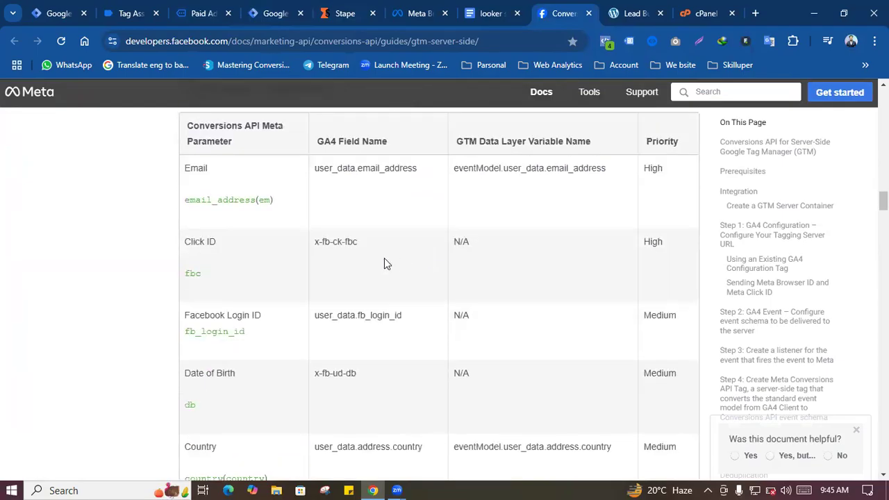
{"action": "left_click_drag", "start_coordinate": [358, 243], "coordinate": [313, 242]}
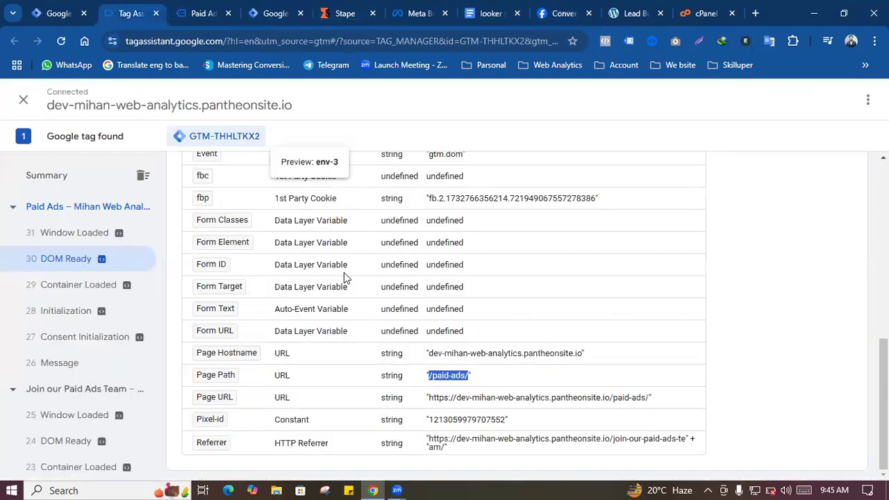
{"action": "left_click", "coordinate": [128, 13]}
{"action": "left_click", "coordinate": [59, 13]}
{"action": "left_click", "coordinate": [314, 316]}
{"action": "key", "text": "ctrl+v"}
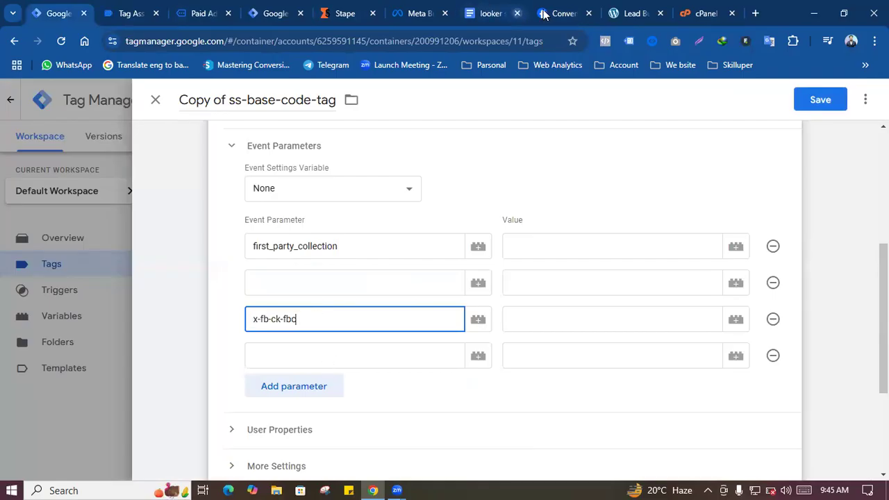
{"action": "left_click", "coordinate": [544, 13]}
{"action": "scroll", "coordinate": [362, 327], "scroll_direction": "down", "scroll_amount": 1}
{"action": "scroll", "coordinate": [385, 319], "scroll_direction": "down", "scroll_amount": 4}
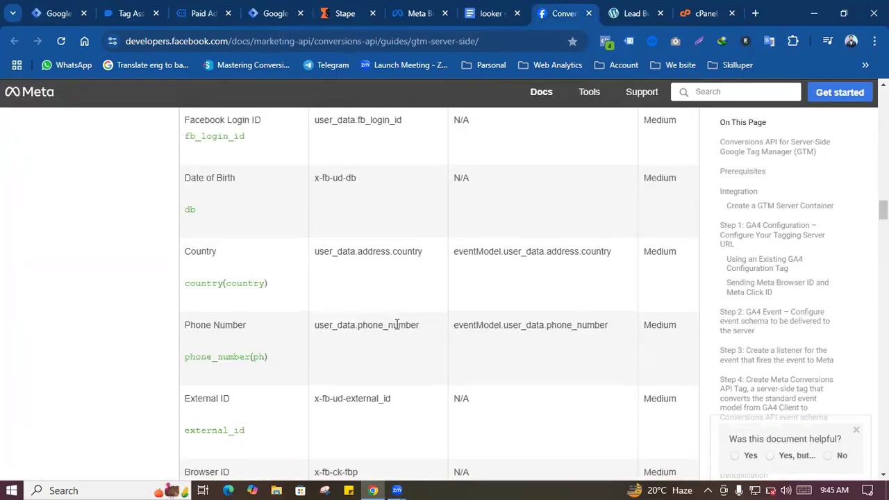
{"action": "left_click_drag", "start_coordinate": [358, 342], "coordinate": [314, 341]}
{"action": "key", "text": "ctrl+c"}
{"action": "key", "text": "ctrl+1"}
{"action": "left_click", "coordinate": [312, 280]}
{"action": "key", "text": "ctrl+v"}
- Add a fifth row and name the last two parameters event_id and event_name
{"action": "left_click", "coordinate": [325, 351]}
{"action": "scroll", "coordinate": [356, 325], "scroll_direction": "down", "scroll_amount": 1}
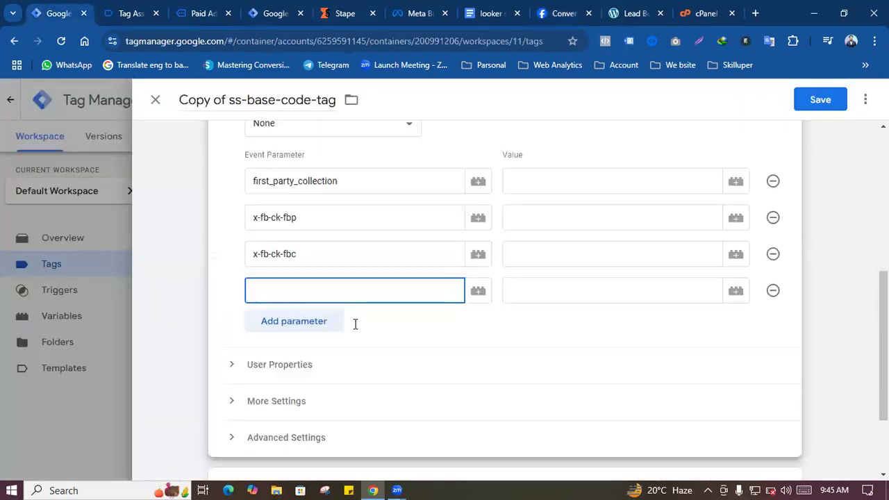
{"action": "left_click", "coordinate": [325, 323]}
{"action": "left_click", "coordinate": [311, 287]}
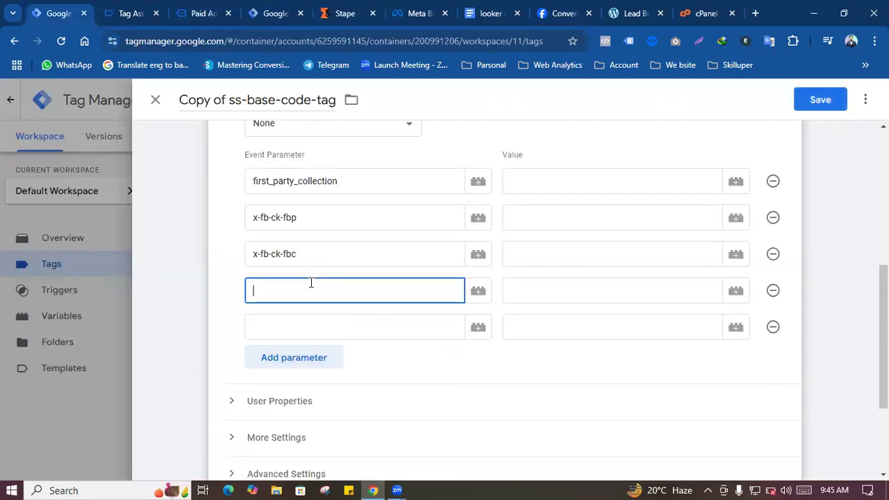
{"action": "type", "text": "eve"}
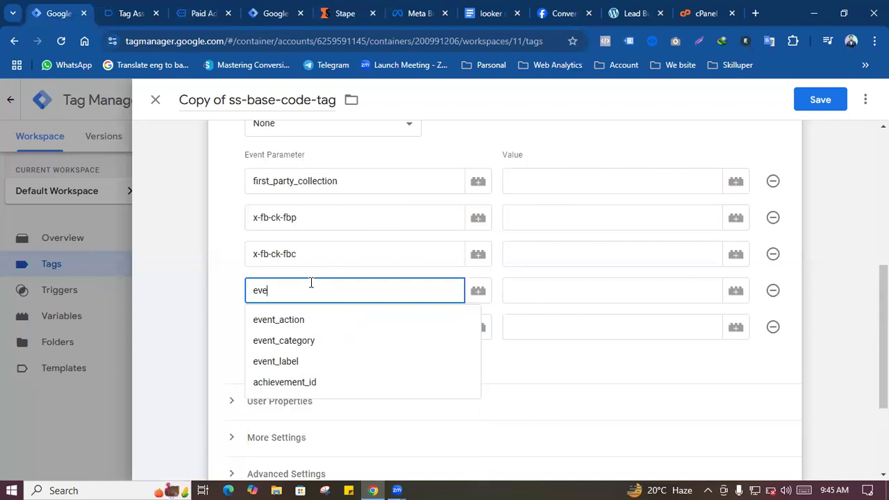
{"action": "type", "text": "n"}
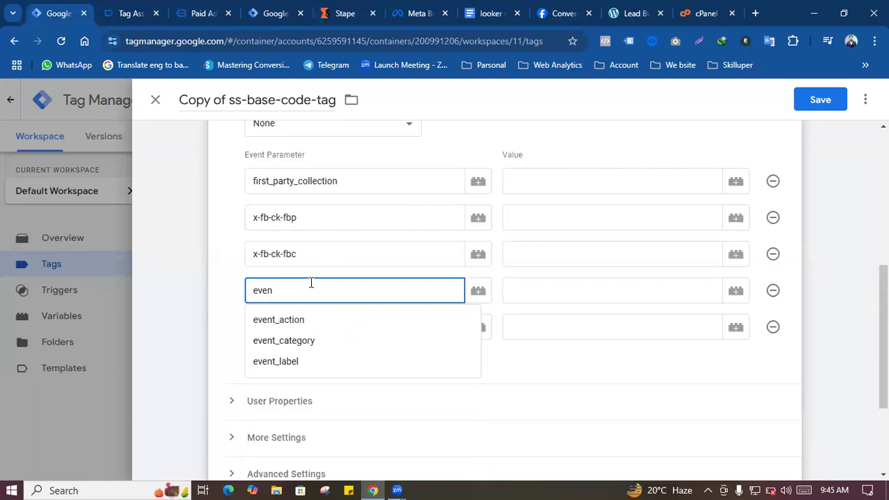
{"action": "type", "text": "t_ID"}
{"action": "key", "text": "BackSpace"}
{"action": "key", "text": "BackSpace"}
{"action": "type", "text": "id"}
{"action": "left_click", "coordinate": [306, 323]}
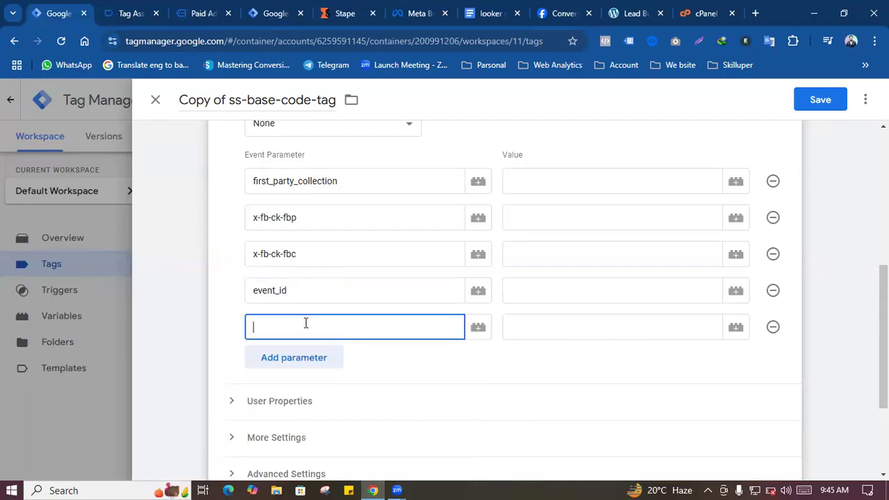
{"action": "type", "text": "Ev"}
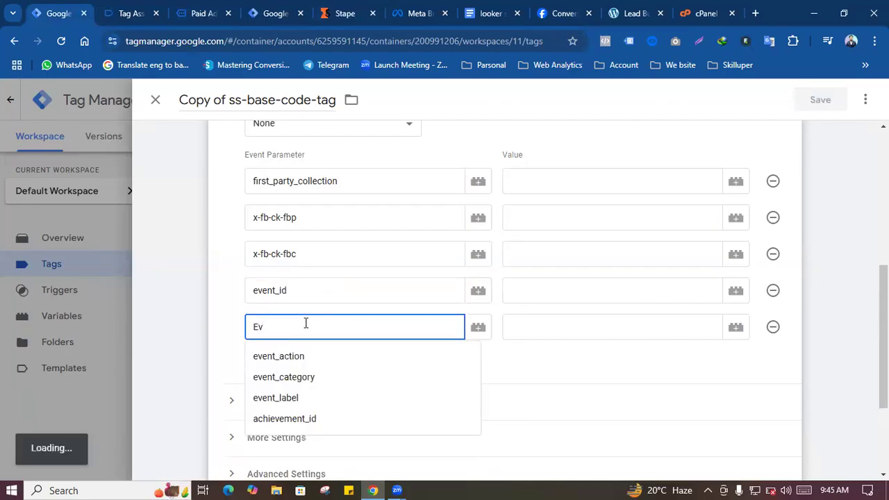
{"action": "key", "text": "BackSpace"}
{"action": "key", "text": "BackSpace"}
{"action": "type", "text": "e"}
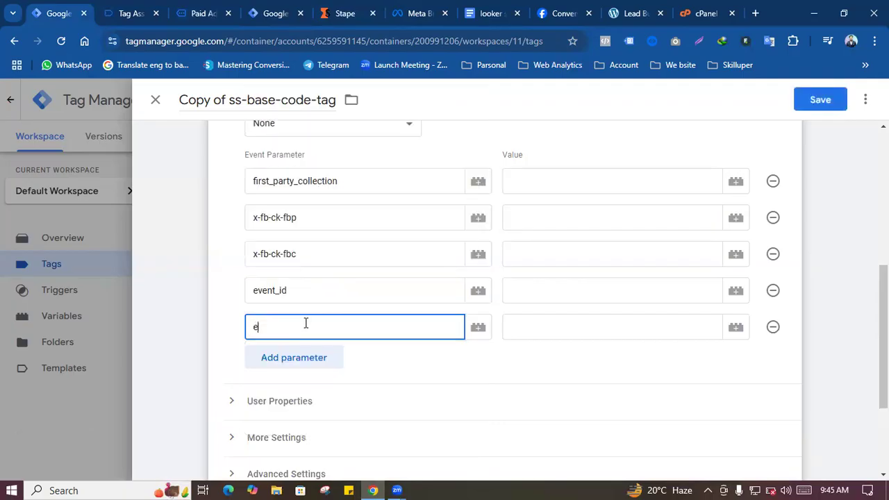
{"action": "type", "text": "vent"}
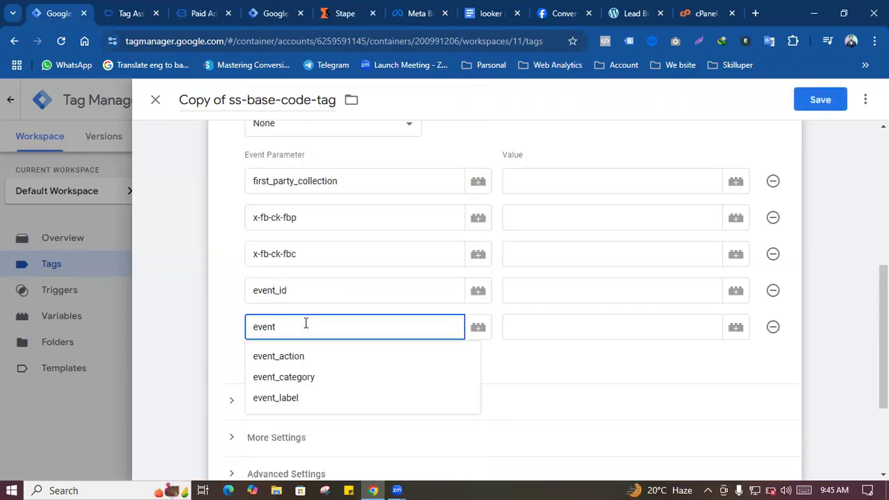
{"action": "type", "text": "_name"}
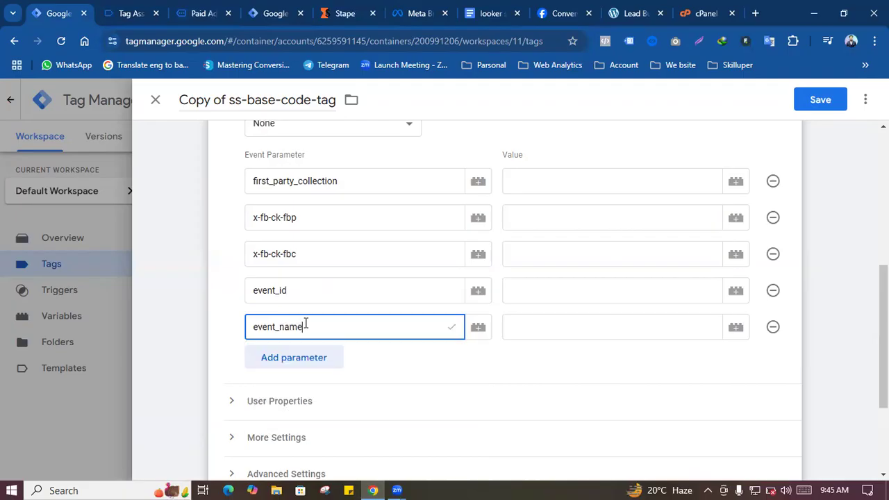
{"action": "scroll", "coordinate": [438, 359], "scroll_direction": "down", "scroll_amount": 1}
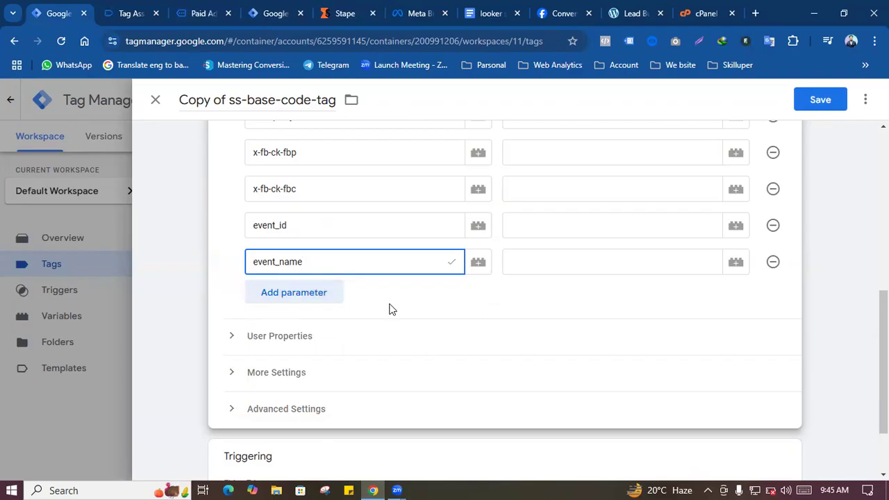
{"action": "scroll", "coordinate": [389, 307], "scroll_direction": "up", "scroll_amount": 1}
{"action": "left_click", "coordinate": [629, 179]}
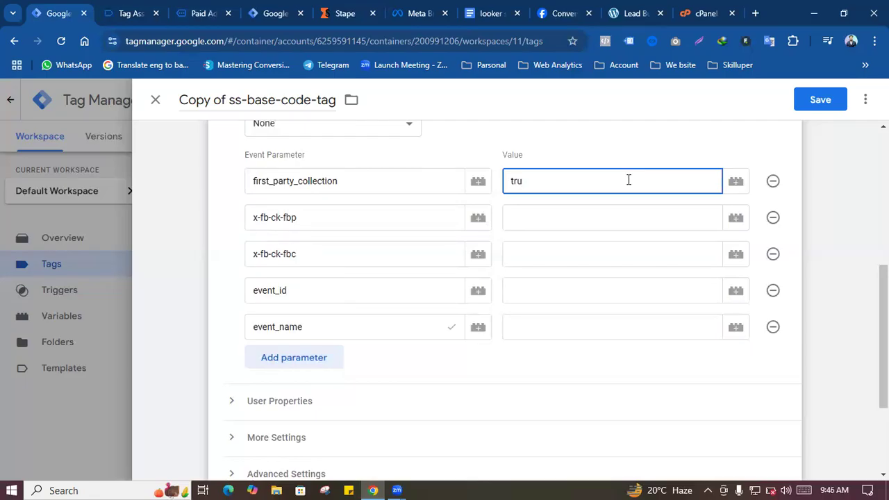
- Set x-fb-ck-fbp to {{fbp}} and x-fb-ck-fbc to {{fbc}} from the variable autocomplete
{"action": "left_click", "coordinate": [621, 218]}
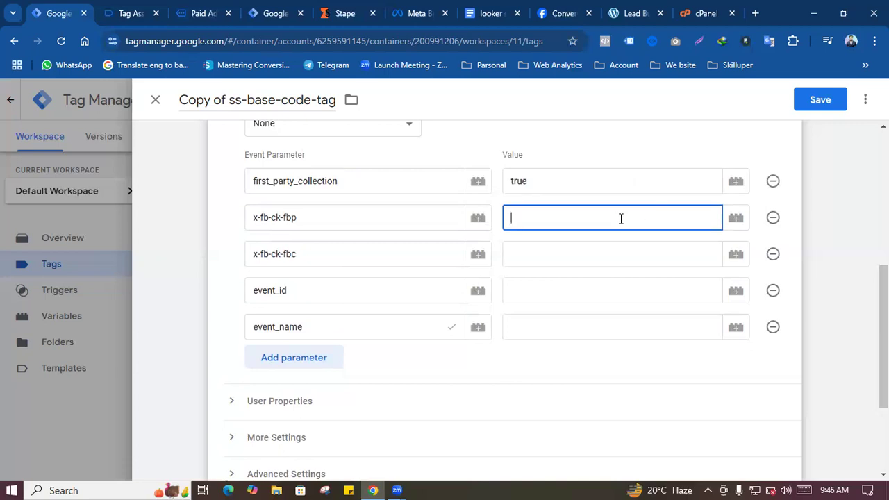
{"action": "type", "text": "{{"}
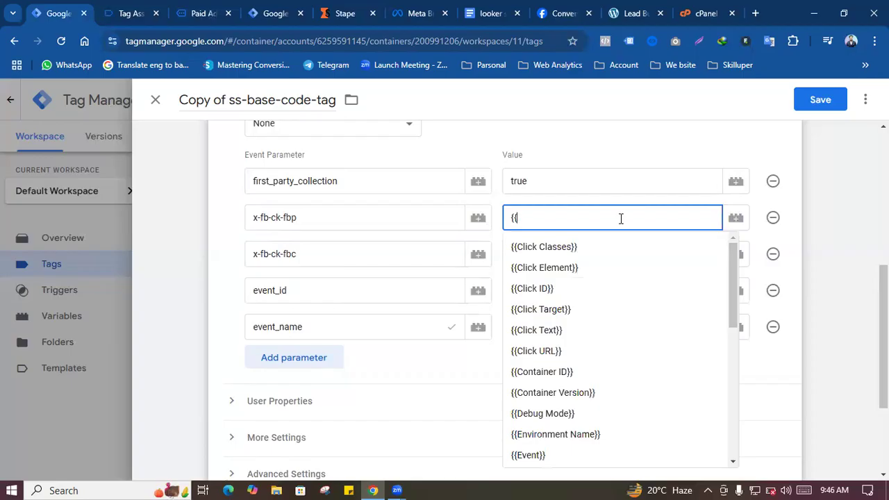
{"action": "type", "text": "fb"}
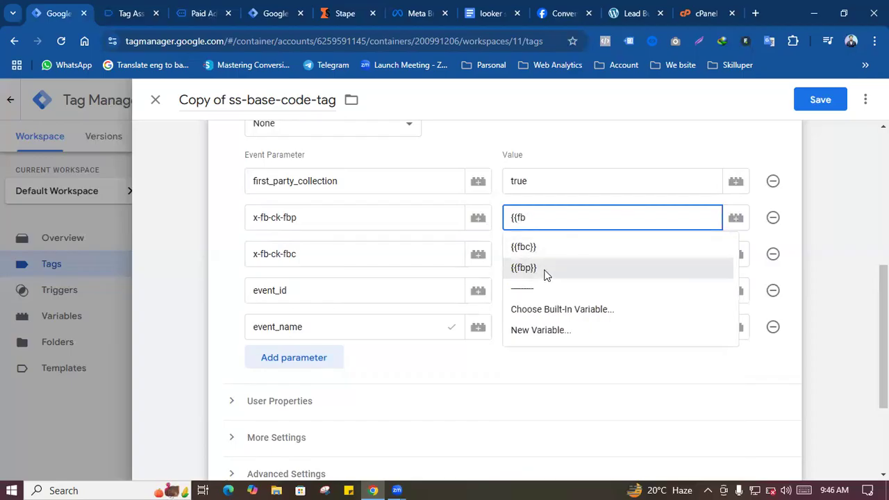
{"action": "left_click", "coordinate": [556, 274]}
{"action": "left_click", "coordinate": [566, 256]}
{"action": "type", "text": "{{fbc"}
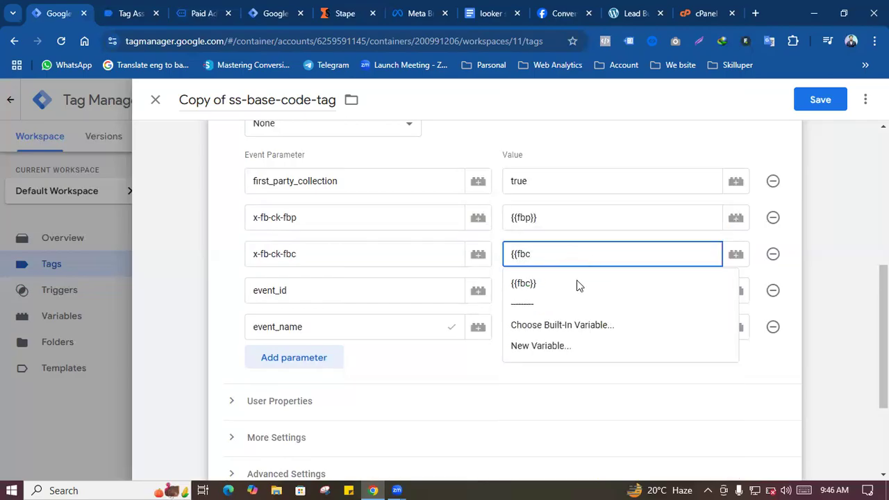
{"action": "left_click", "coordinate": [576, 284]}
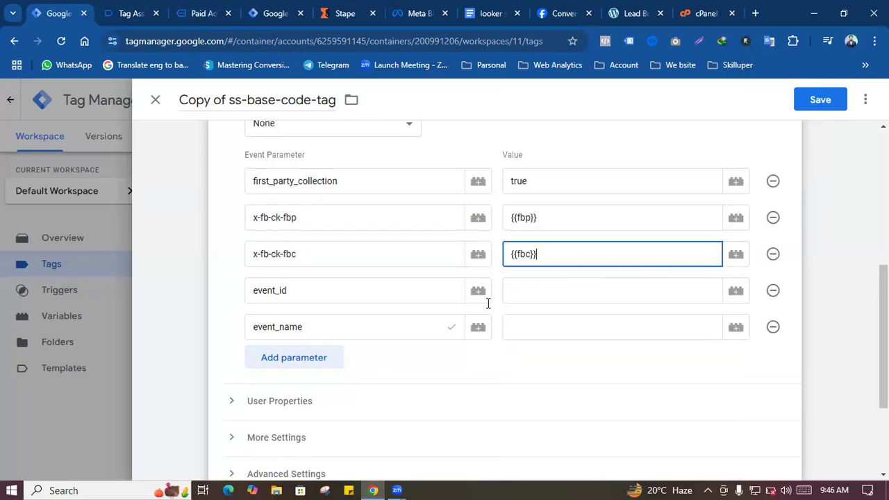
- Copy Click_cta into the event_name value, moving it out of event_id where it was mis-pasted
{"action": "left_click", "coordinate": [560, 288]}
{"action": "scroll", "coordinate": [329, 286], "scroll_direction": "up", "scroll_amount": 5}
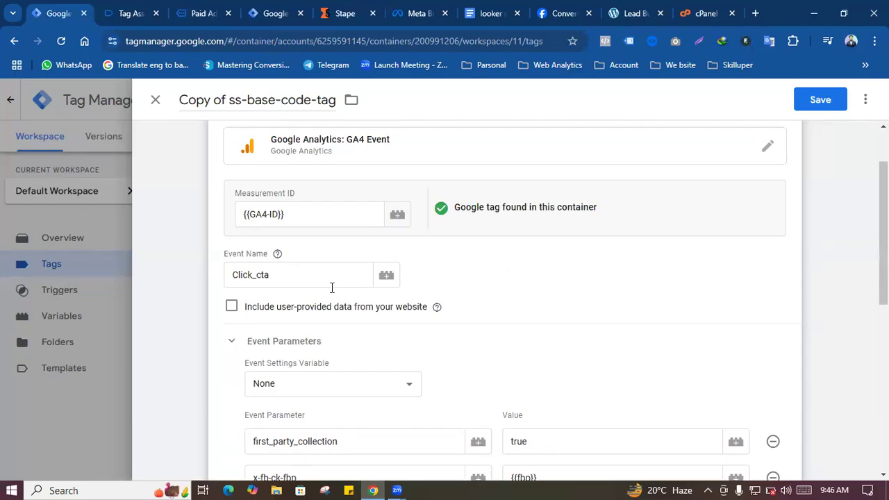
{"action": "double_click", "coordinate": [311, 279]}
{"action": "key", "text": "ctrl+c"}
{"action": "scroll", "coordinate": [555, 284], "scroll_direction": "down", "scroll_amount": 5}
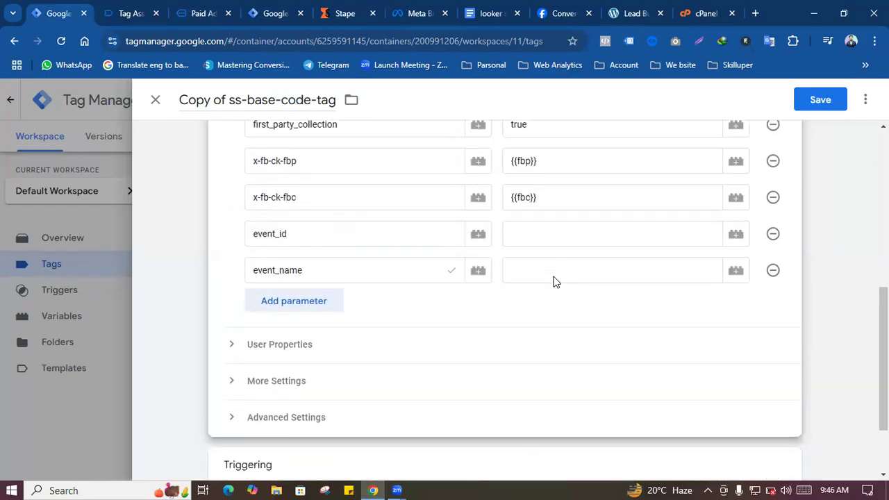
{"action": "left_click", "coordinate": [572, 226]}
{"action": "key", "text": "ctrl+v"}
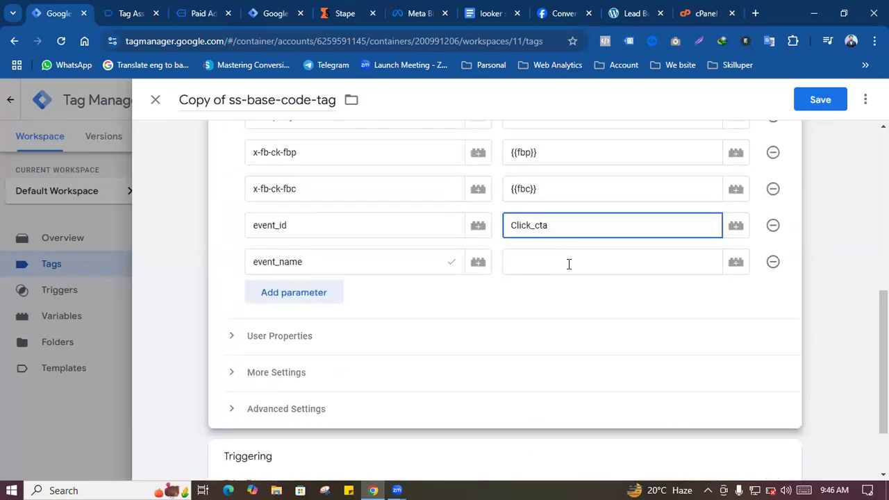
{"action": "key", "text": "ctrl+a"}
{"action": "key", "text": "ctrl+x"}
{"action": "left_click", "coordinate": [546, 262]}
{"action": "key", "text": "ctrl+v"}
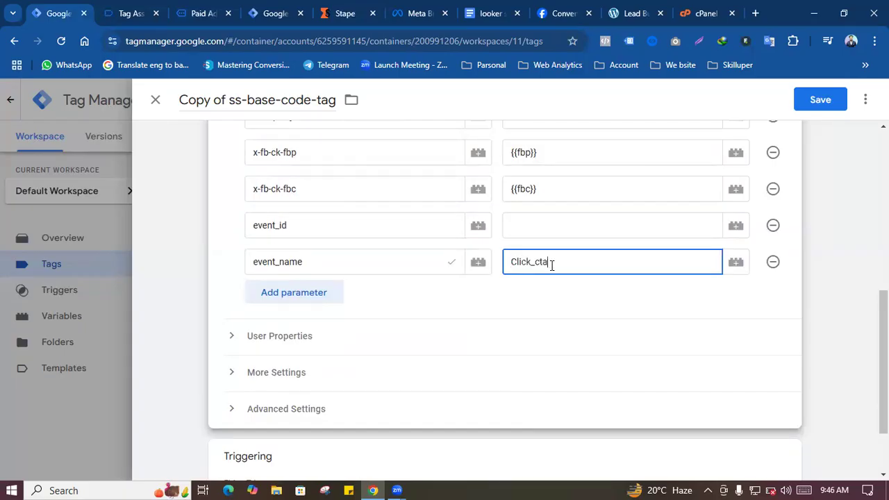
{"action": "scroll", "coordinate": [575, 306], "scroll_direction": "down", "scroll_amount": 1}
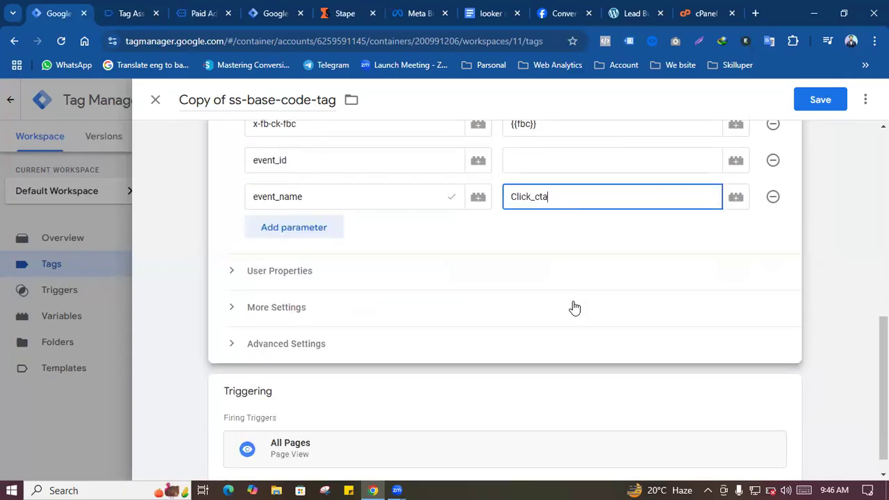
{"action": "scroll", "coordinate": [575, 308], "scroll_direction": "down", "scroll_amount": 1}
{"action": "left_click", "coordinate": [780, 370]}
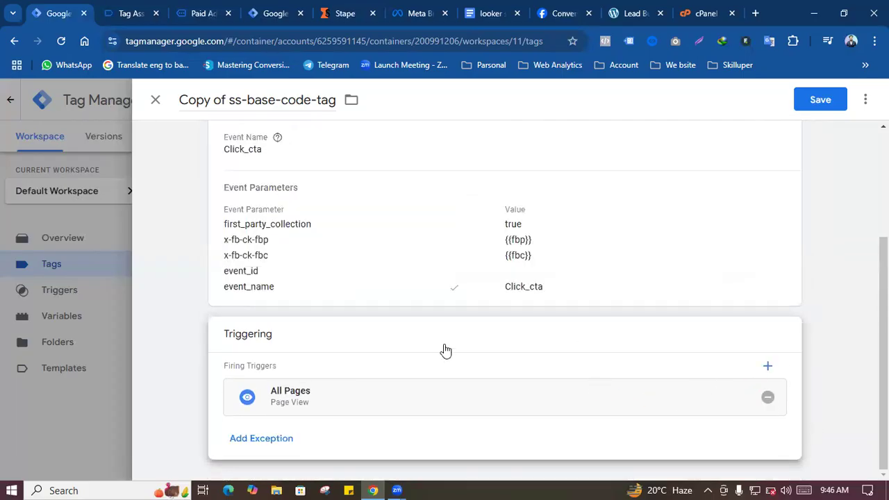
{"action": "scroll", "coordinate": [431, 344], "scroll_direction": "up", "scroll_amount": 2}
{"action": "scroll", "coordinate": [437, 375], "scroll_direction": "down", "scroll_amount": 2}
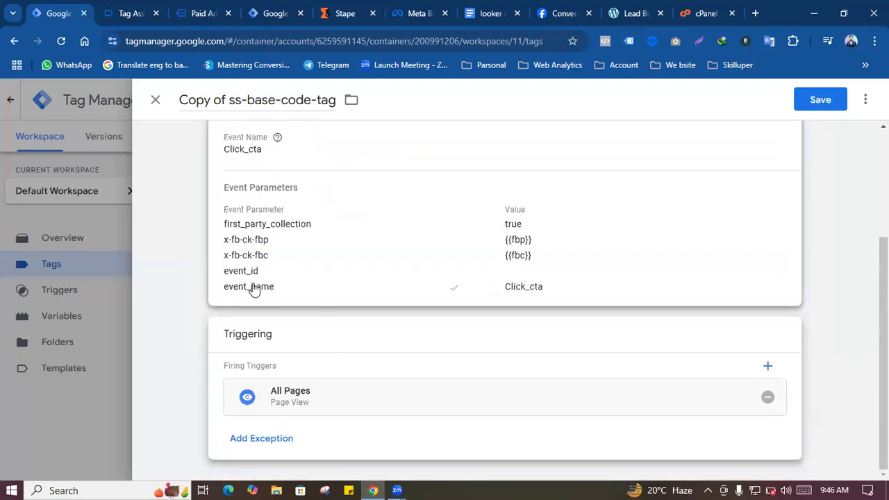
- Replace the All Pages trigger with fb-cta-trigger
{"action": "left_click", "coordinate": [768, 397]}
{"action": "left_click", "coordinate": [534, 375]}
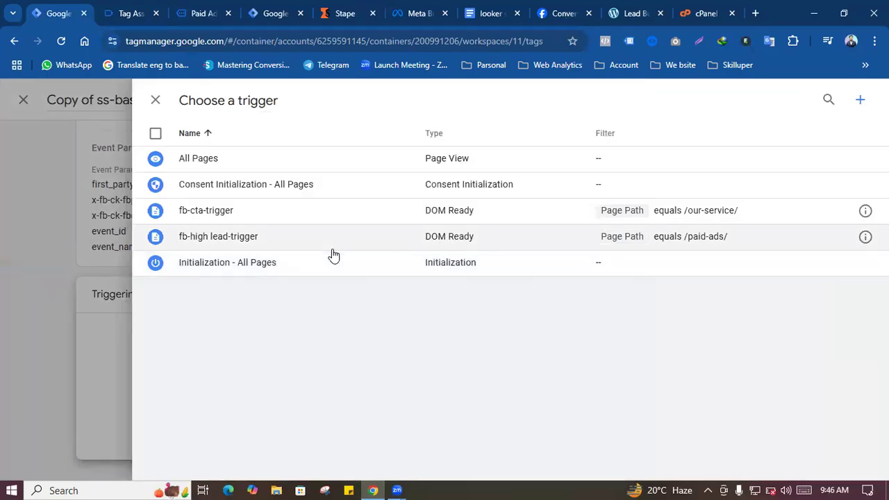
{"action": "left_click", "coordinate": [283, 221]}
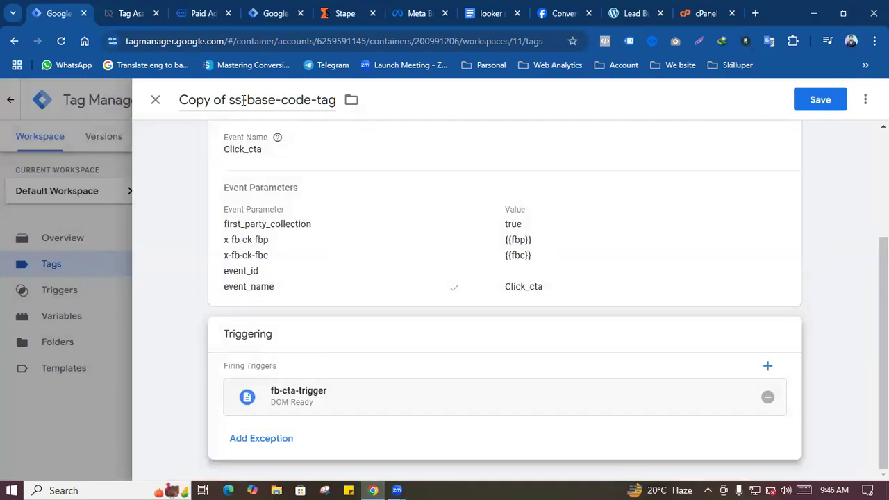
- Rename the tag from Copy of ss-base-code-tag to ss-cta-tag and save it
{"action": "left_click_drag", "start_coordinate": [248, 100], "coordinate": [309, 99]}
{"action": "type", "text": "cta"}
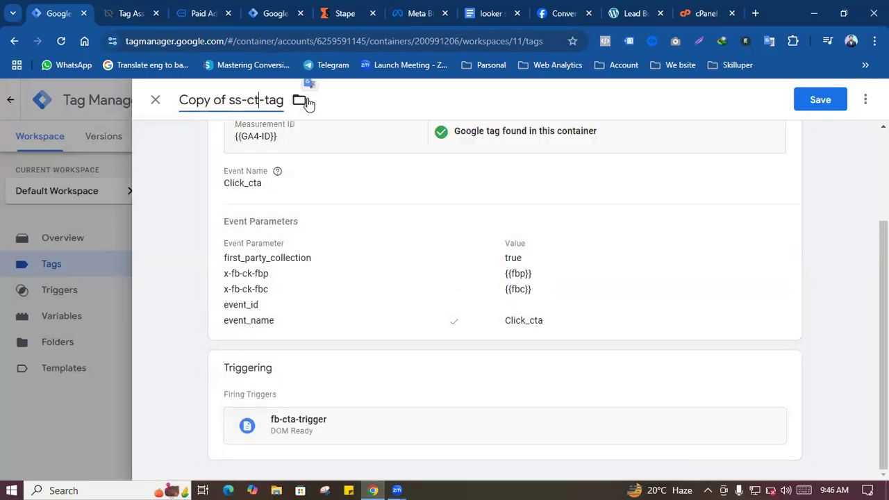
{"action": "left_click_drag", "start_coordinate": [228, 100], "coordinate": [178, 100]}
{"action": "key", "text": "Delete"}
{"action": "key", "text": "Delete"}
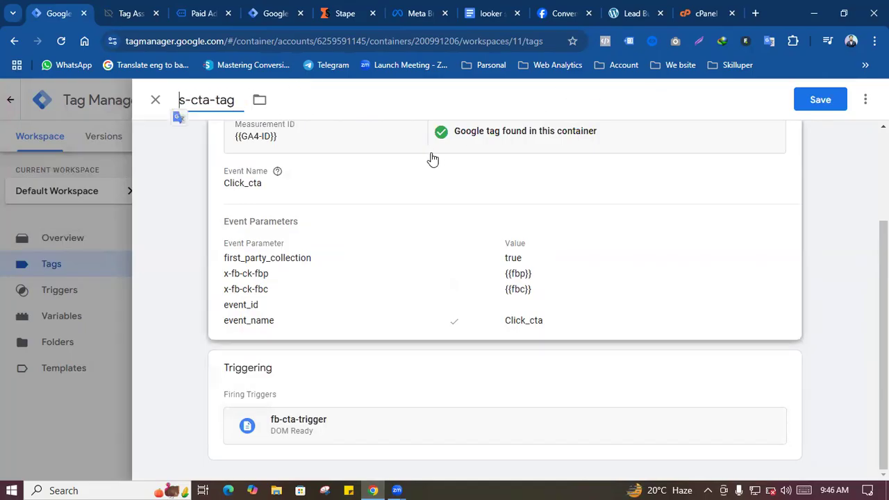
{"action": "type", "text": "s"}
{"action": "left_click", "coordinate": [823, 101]}
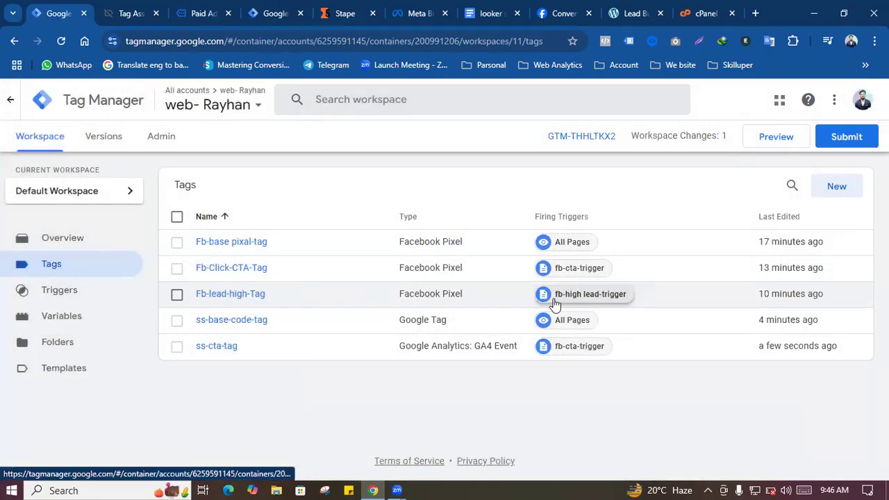
- Duplicate the ss-cta-tag GA4 Event tag
{"action": "left_click", "coordinate": [218, 345]}
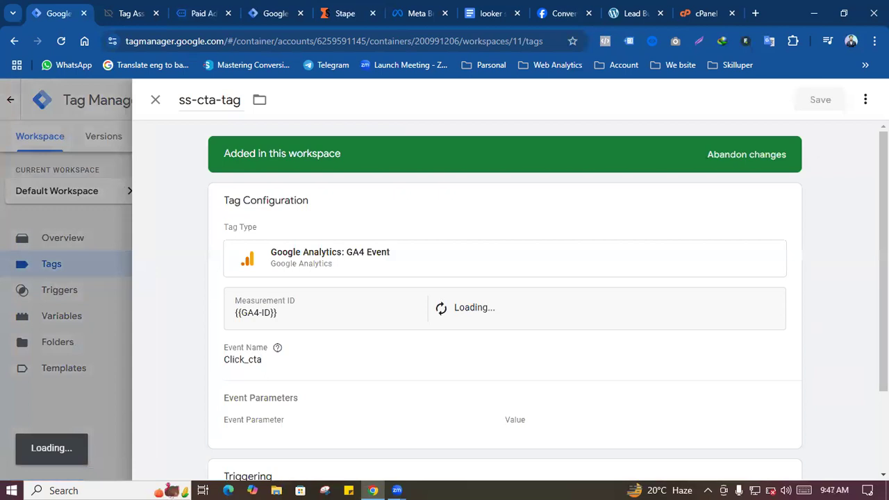
{"action": "left_click", "coordinate": [867, 99]}
{"action": "left_click", "coordinate": [821, 137]}
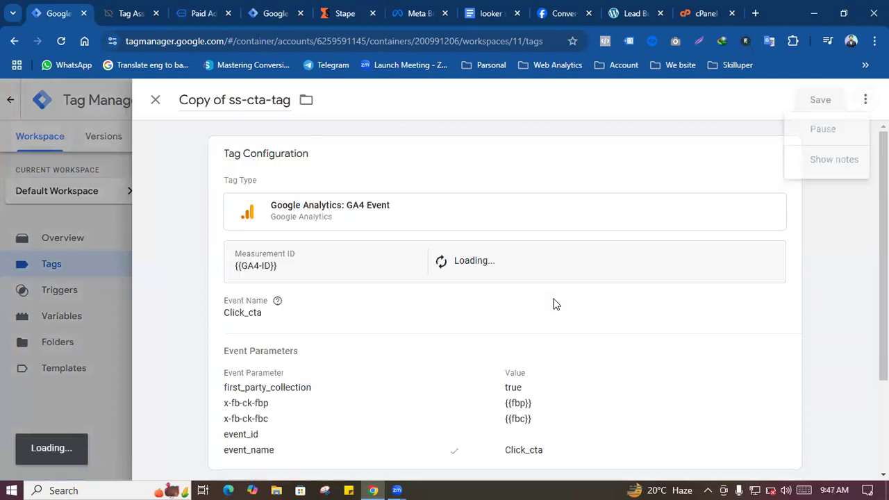
{"action": "scroll", "coordinate": [521, 309], "scroll_direction": "down", "scroll_amount": 2}
{"action": "left_click", "coordinate": [602, 274]}
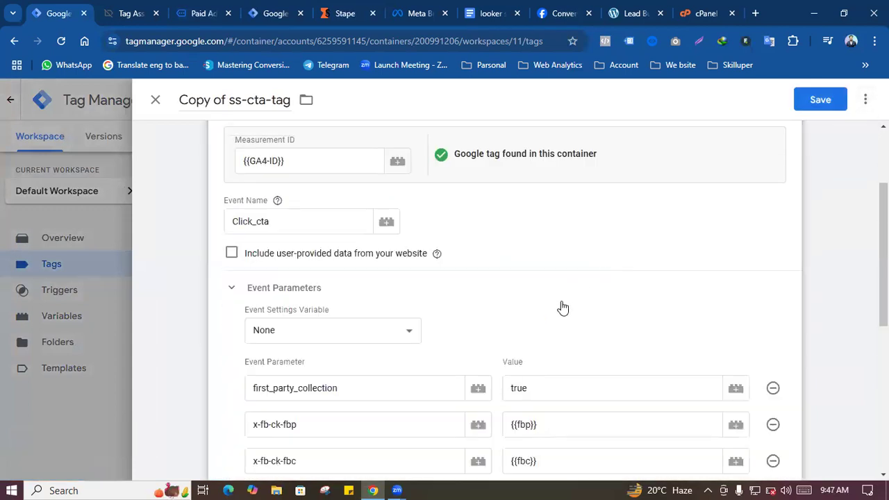
- Rename the copy from 'Copy of ss-cta-tag' to ss-high-lead-tag and save it
{"action": "scroll", "coordinate": [555, 313], "scroll_direction": "down", "scroll_amount": 1}
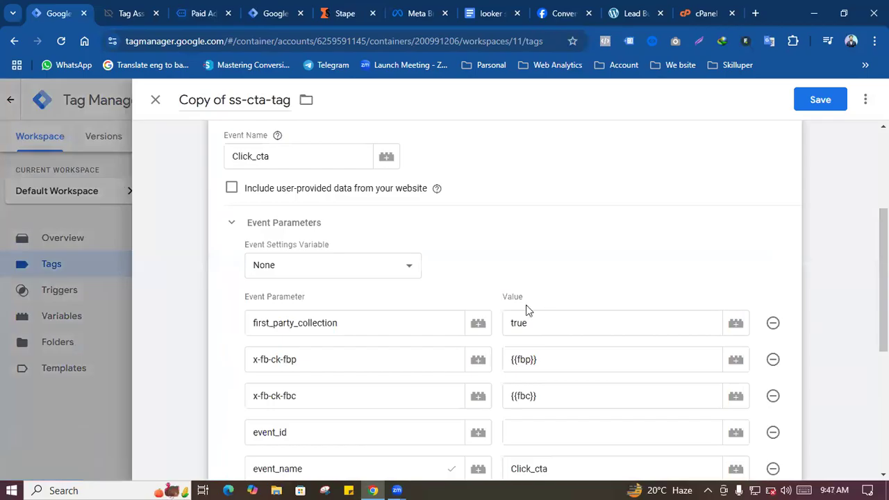
{"action": "left_click_drag", "start_coordinate": [230, 103], "coordinate": [174, 104]}
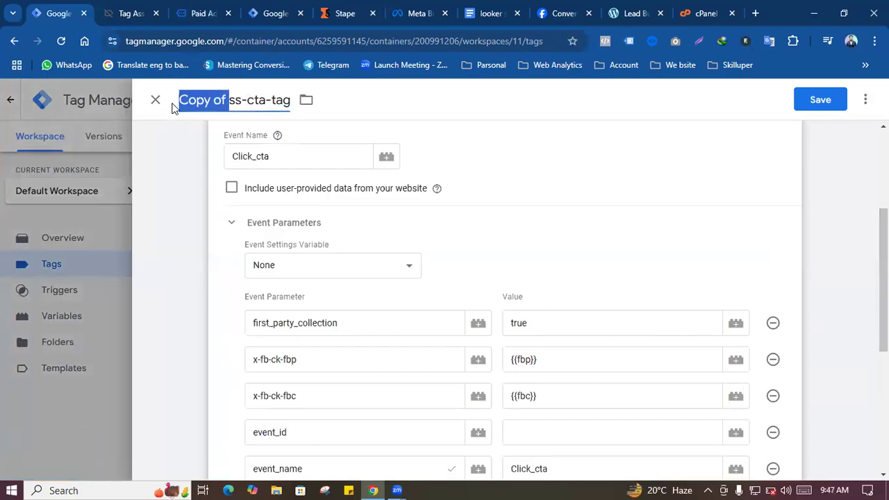
{"action": "key", "text": "BackSpace"}
{"action": "double_click", "coordinate": [203, 100]}
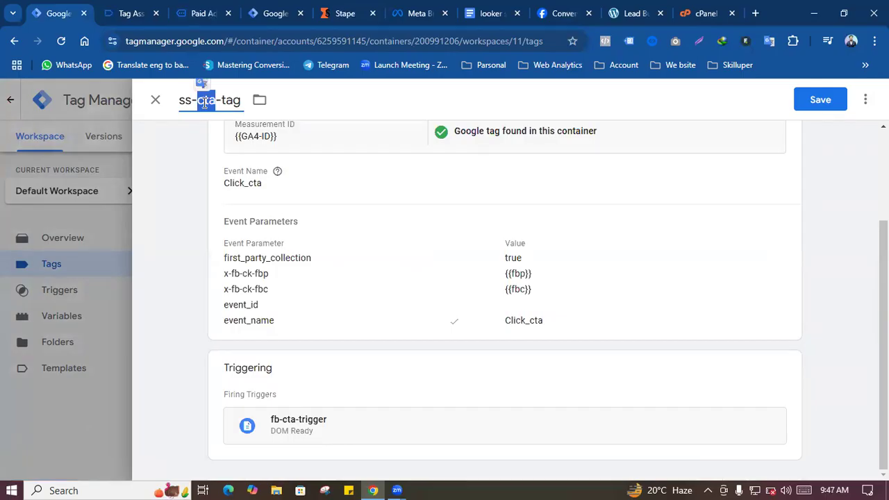
{"action": "type", "text": "hig"}
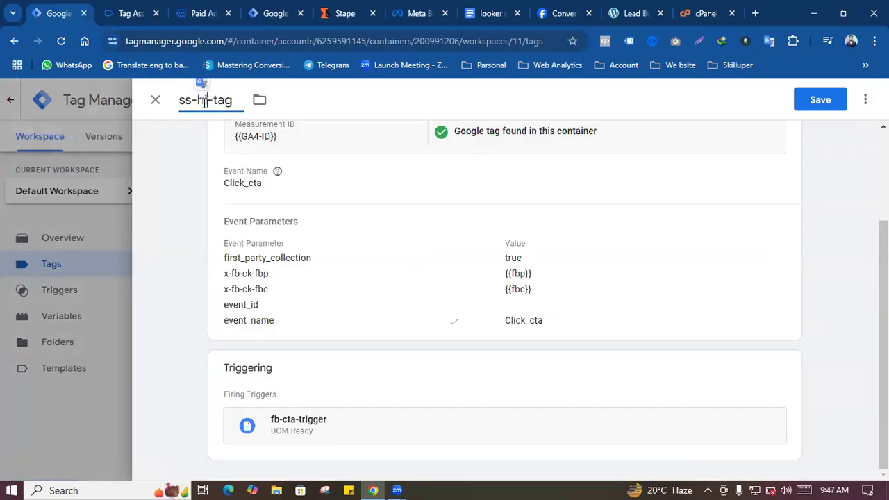
{"action": "type", "text": "h"}
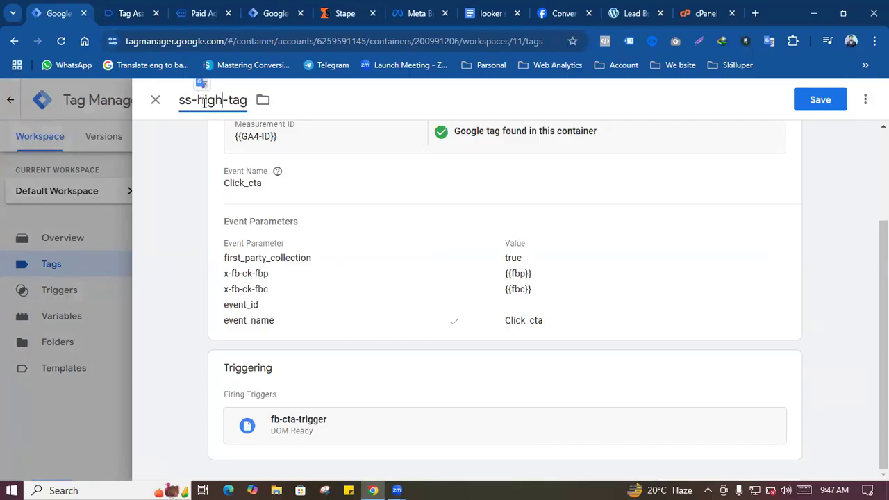
{"action": "type", "text": "-lead"}
{"action": "left_click", "coordinate": [448, 281]}
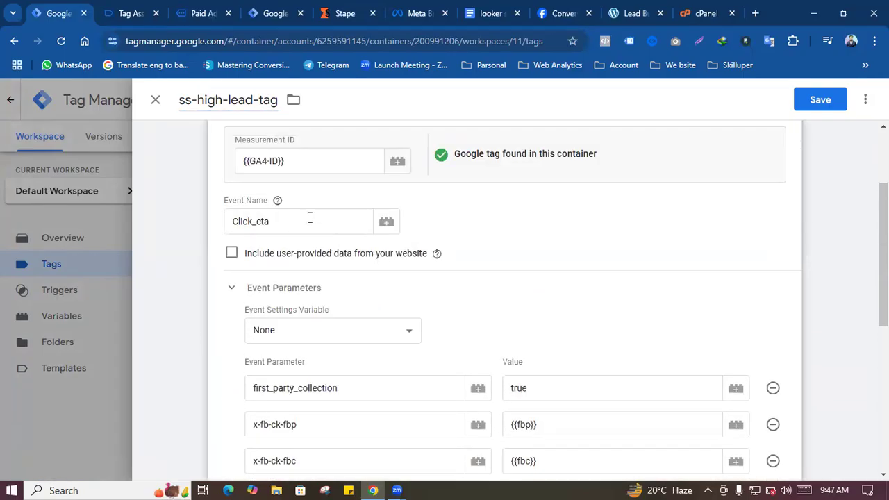
{"action": "left_click", "coordinate": [799, 99]}
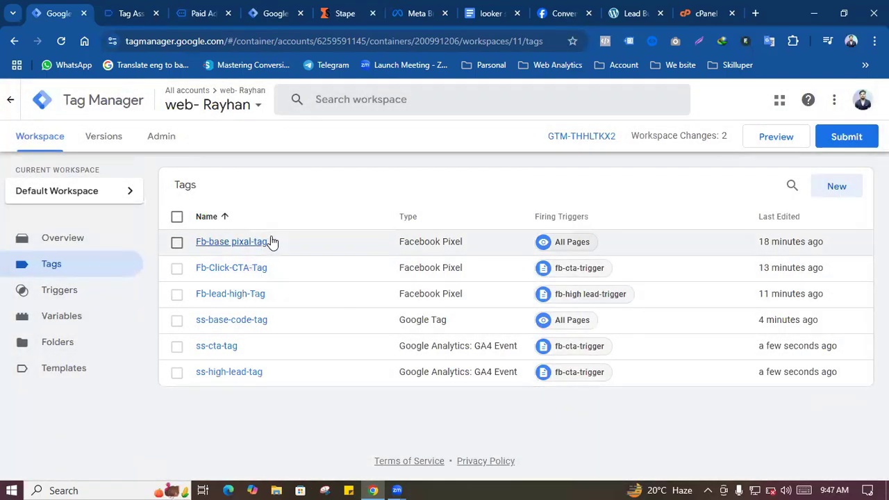
- Check Fb-lead-high-Tag's custom event name lead-high, then close it without saving
{"action": "left_click", "coordinate": [238, 297]}
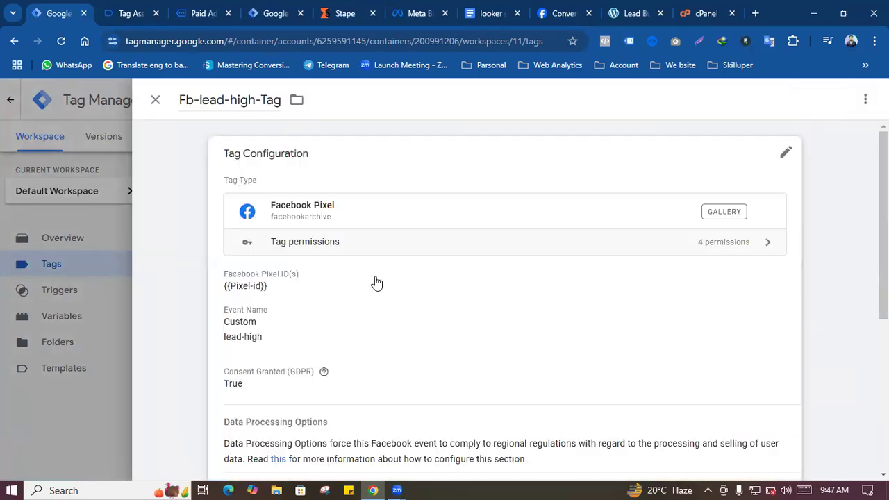
{"action": "scroll", "coordinate": [389, 286], "scroll_direction": "down", "scroll_amount": 1}
{"action": "left_click", "coordinate": [414, 288]}
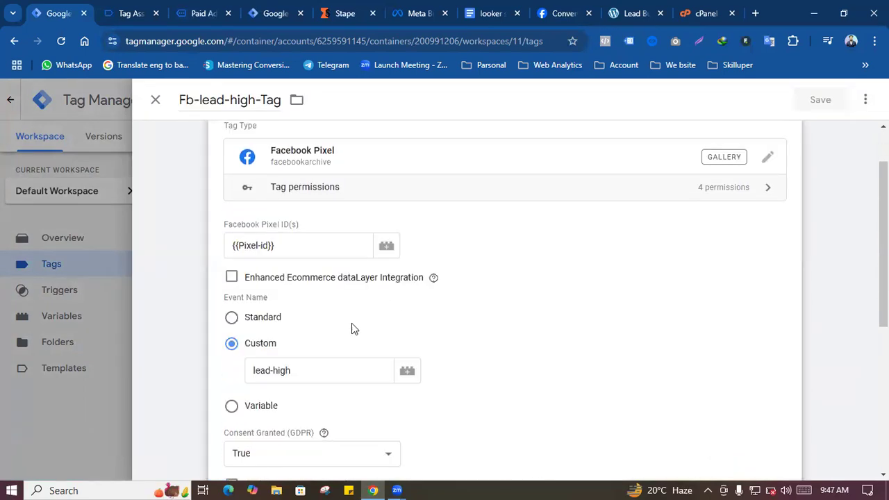
{"action": "triple_click", "coordinate": [330, 373]}
{"action": "key", "text": "ctrl+c"}
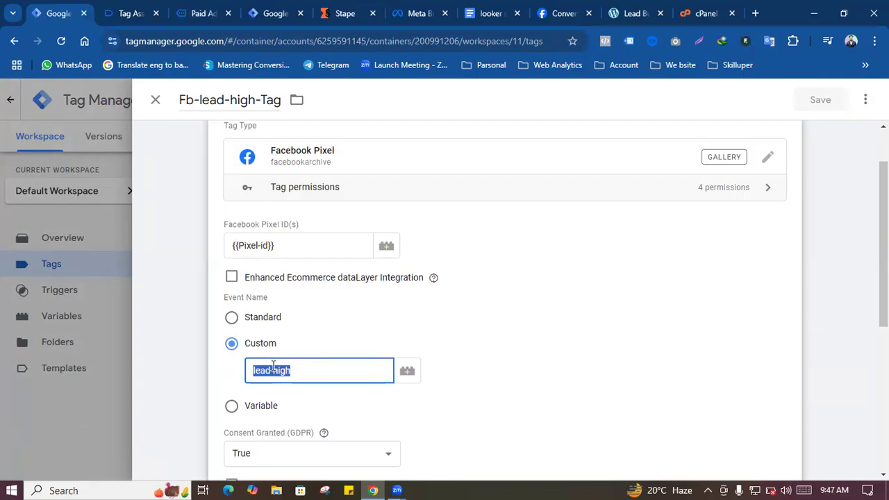
{"action": "key", "text": "Escape"}
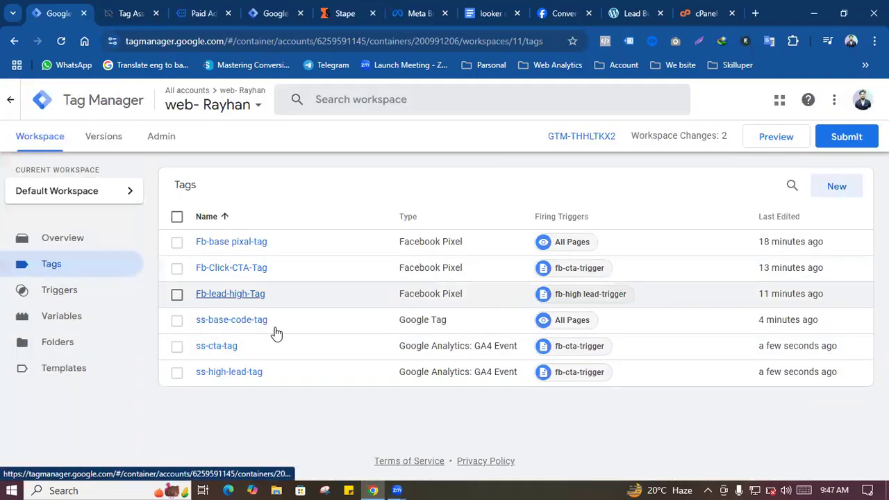
- In ss-high-lead-tag, replace Click_cta with lead-high as Event Name and event_name value
{"action": "left_click", "coordinate": [260, 368]}
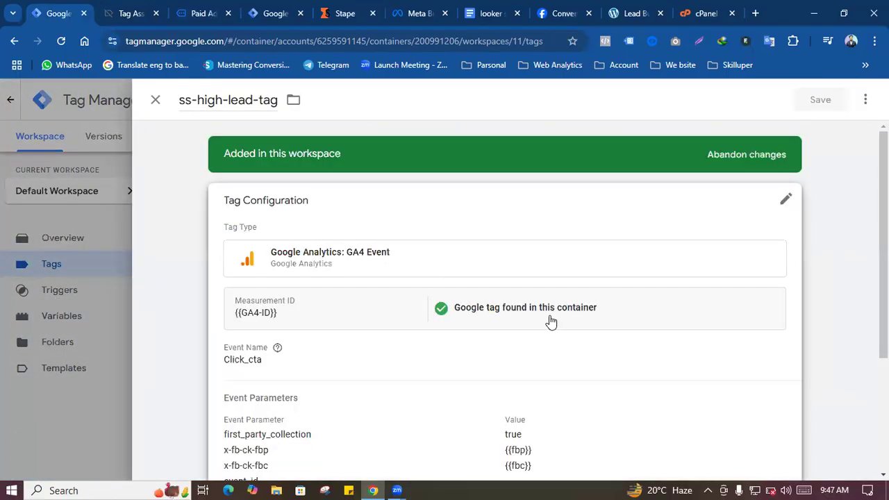
{"action": "scroll", "coordinate": [576, 278], "scroll_direction": "down", "scroll_amount": 2}
{"action": "left_click", "coordinate": [593, 189]}
{"action": "scroll", "coordinate": [560, 303], "scroll_direction": "down", "scroll_amount": 1}
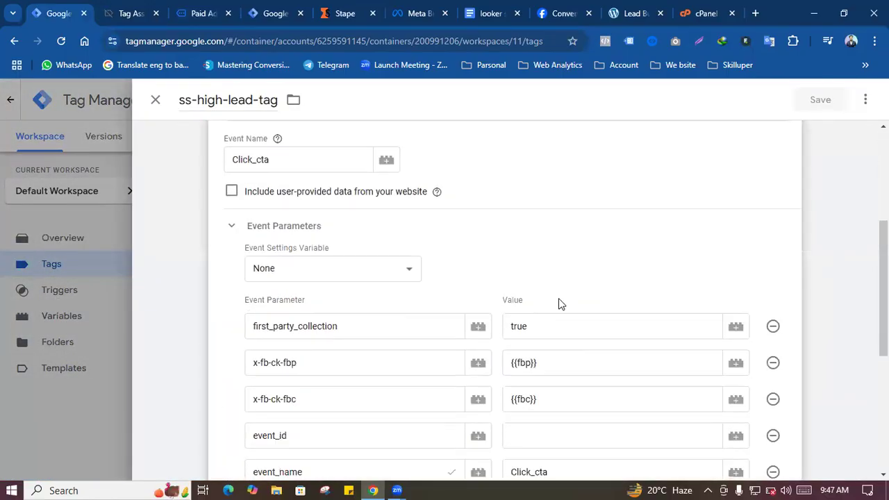
{"action": "scroll", "coordinate": [402, 286], "scroll_direction": "up", "scroll_amount": 2}
{"action": "double_click", "coordinate": [322, 289]}
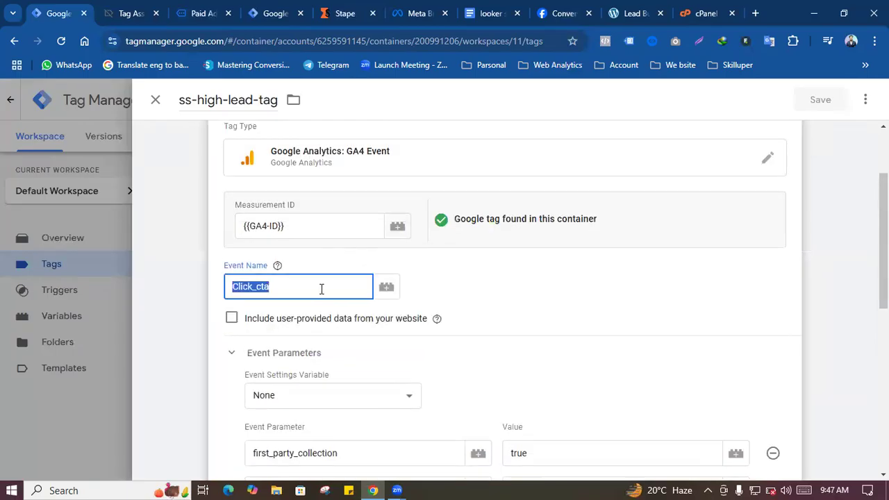
{"action": "type", "text": "lead-high"}
{"action": "scroll", "coordinate": [565, 294], "scroll_direction": "down", "scroll_amount": 3}
{"action": "double_click", "coordinate": [583, 399]}
{"action": "key", "text": "ctrl+v"}
- Swap the firing trigger from fb-cta-trigger to fb-high lead-trigger and save the tag
{"action": "scroll", "coordinate": [604, 212], "scroll_direction": "down", "scroll_amount": 3}
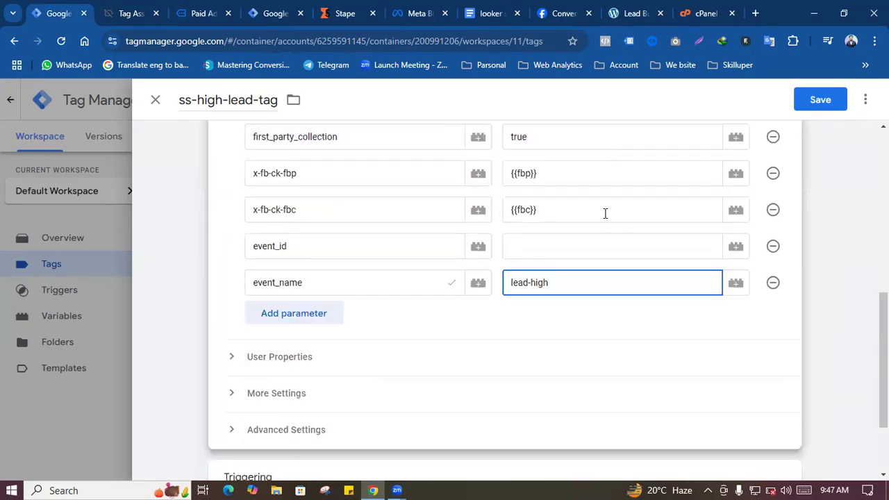
{"action": "left_click", "coordinate": [787, 368]}
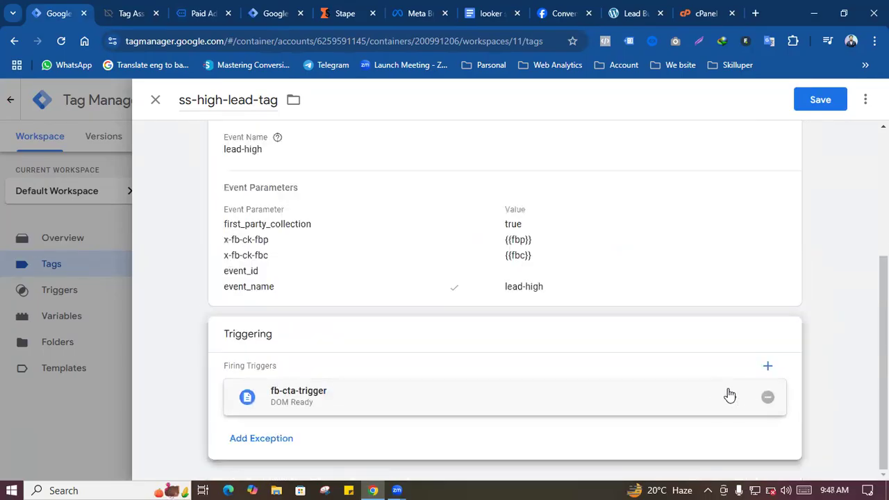
{"action": "left_click", "coordinate": [768, 396]}
{"action": "left_click", "coordinate": [613, 400]}
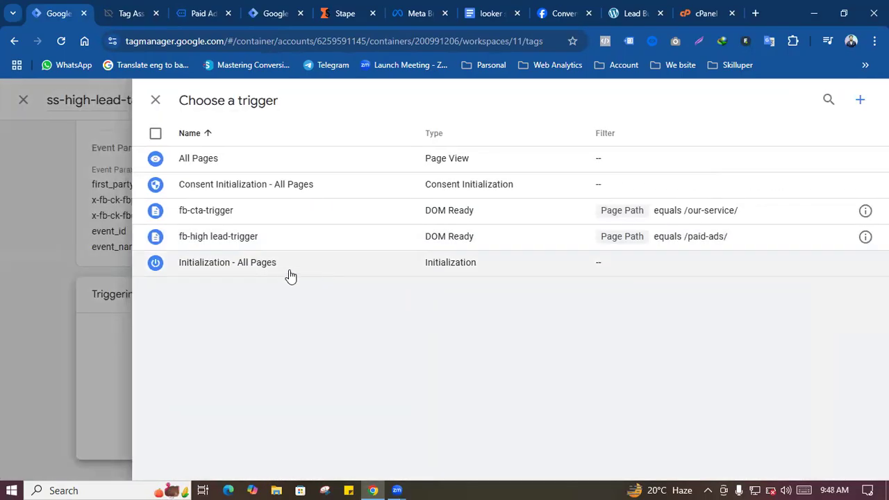
{"action": "left_click", "coordinate": [250, 244]}
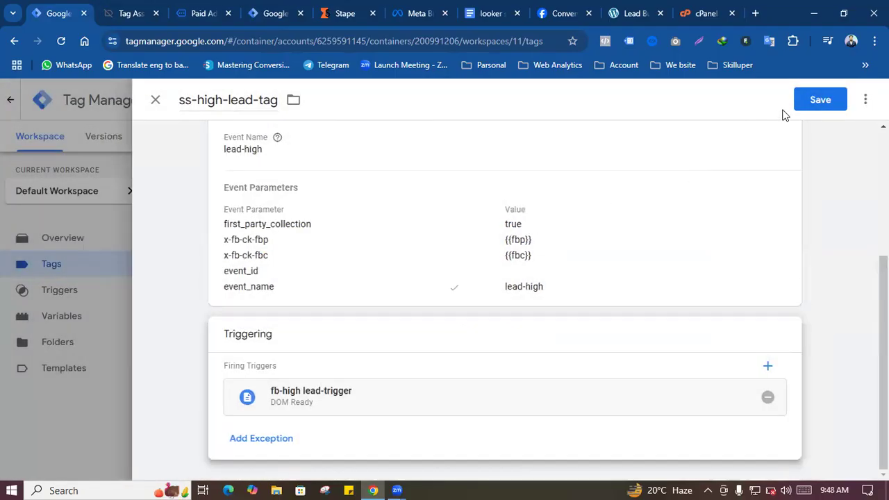
{"action": "left_click", "coordinate": [813, 104]}
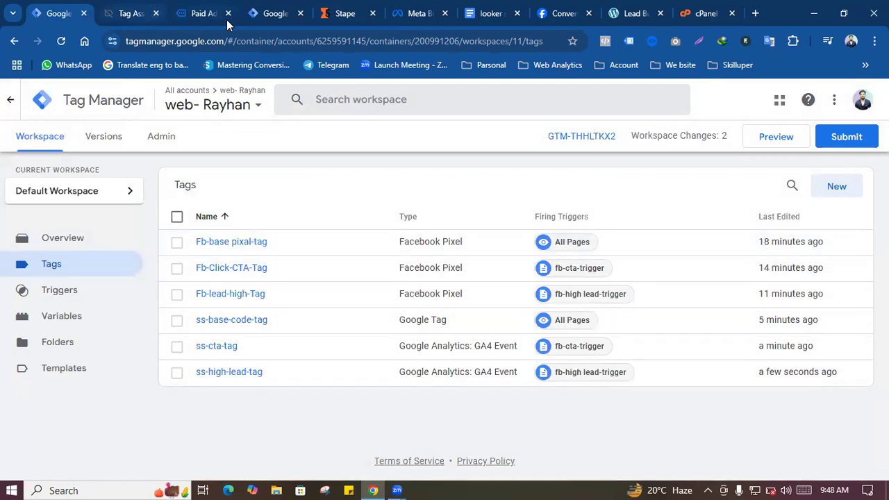
- Show the server container's empty Tags list after checking its Templates for the Conversions API Tag
{"action": "left_click", "coordinate": [278, 20]}
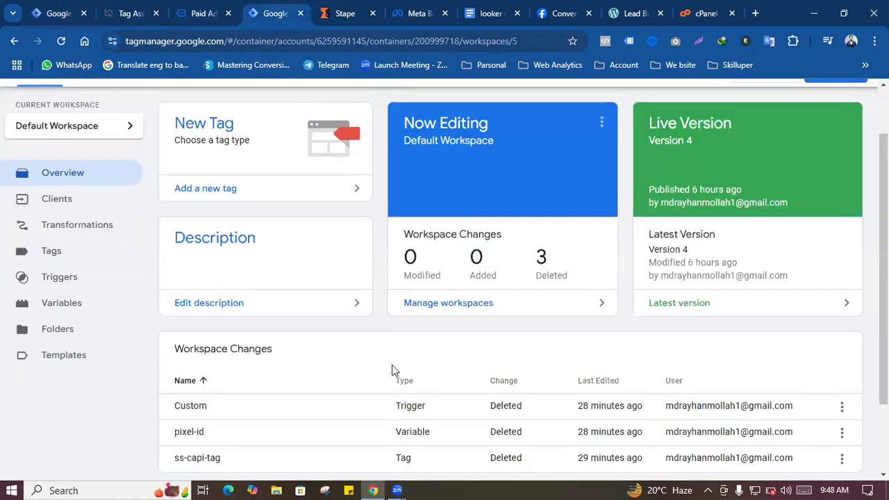
{"action": "left_click", "coordinate": [80, 255]}
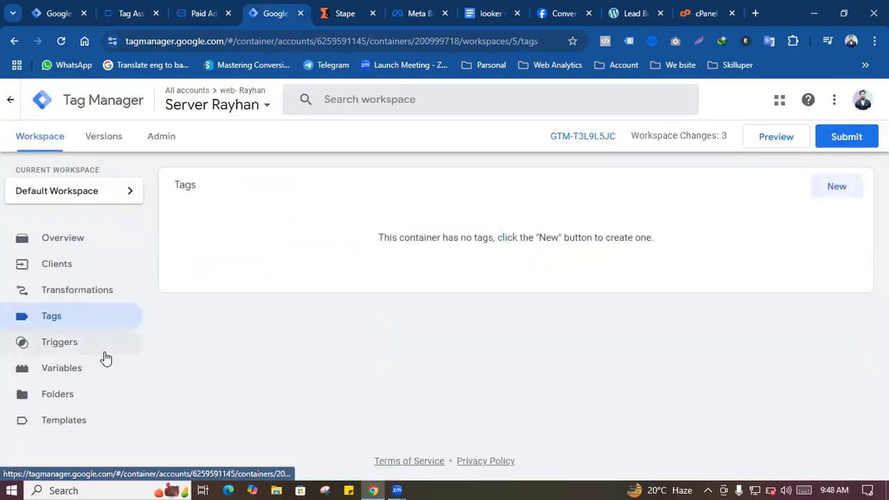
{"action": "left_click", "coordinate": [837, 189]}
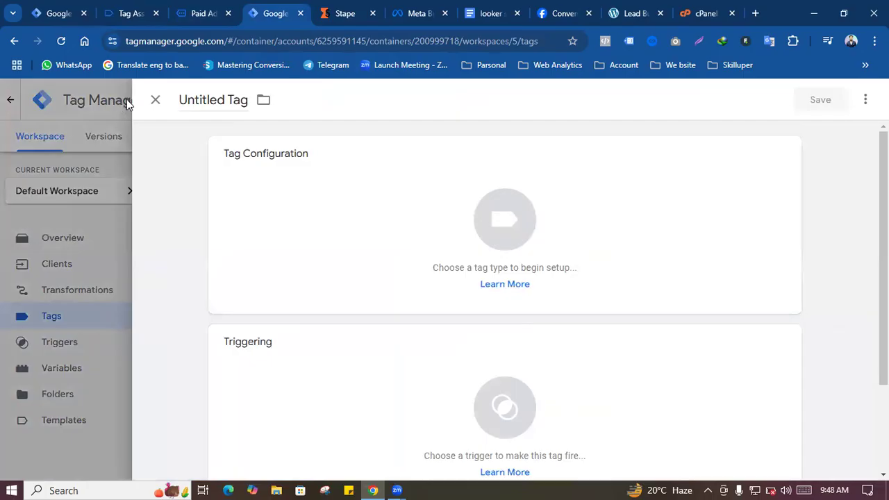
{"action": "left_click", "coordinate": [155, 99]}
{"action": "left_click", "coordinate": [70, 420]}
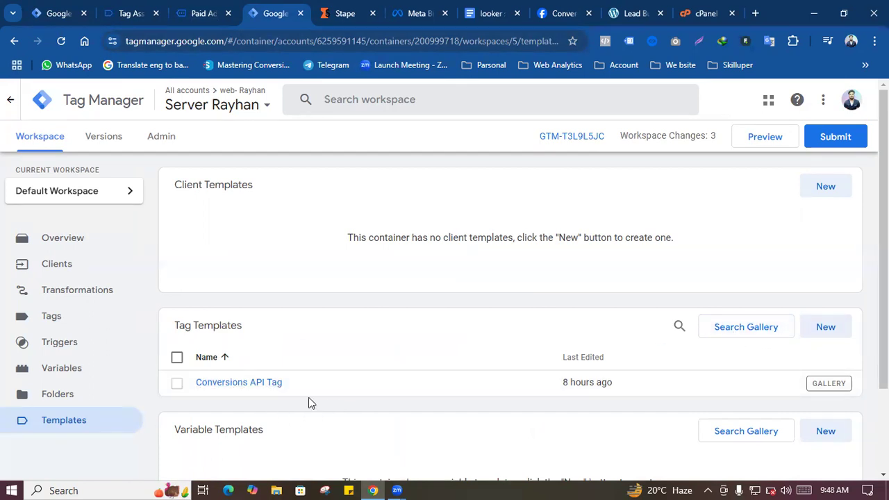
{"action": "left_click", "coordinate": [68, 320]}
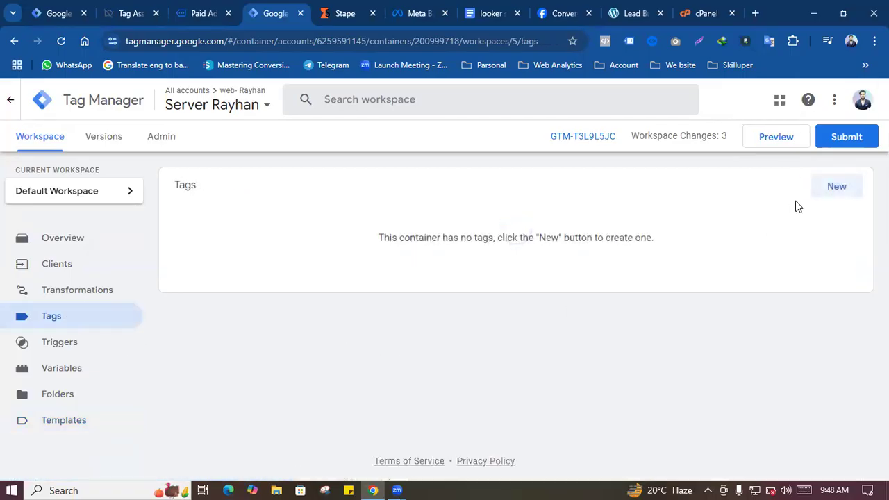
- Create a new server tag of type Conversions API Tag
{"action": "left_click", "coordinate": [826, 190]}
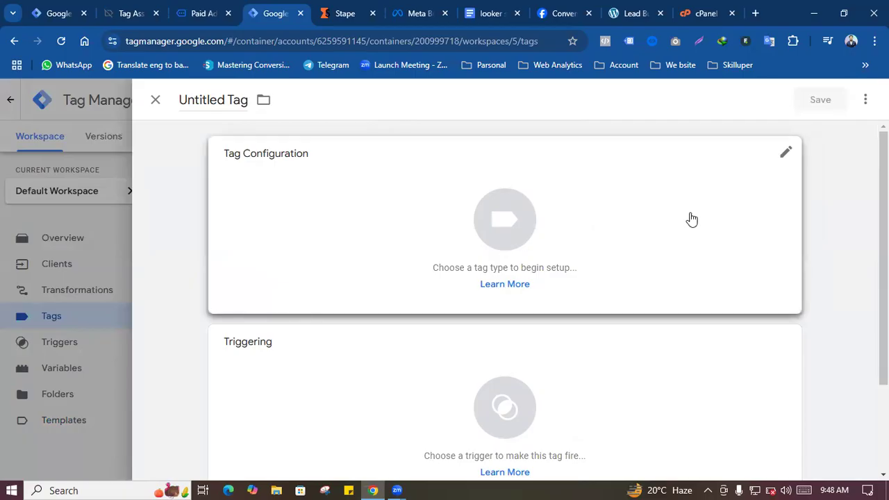
{"action": "left_click", "coordinate": [661, 208]}
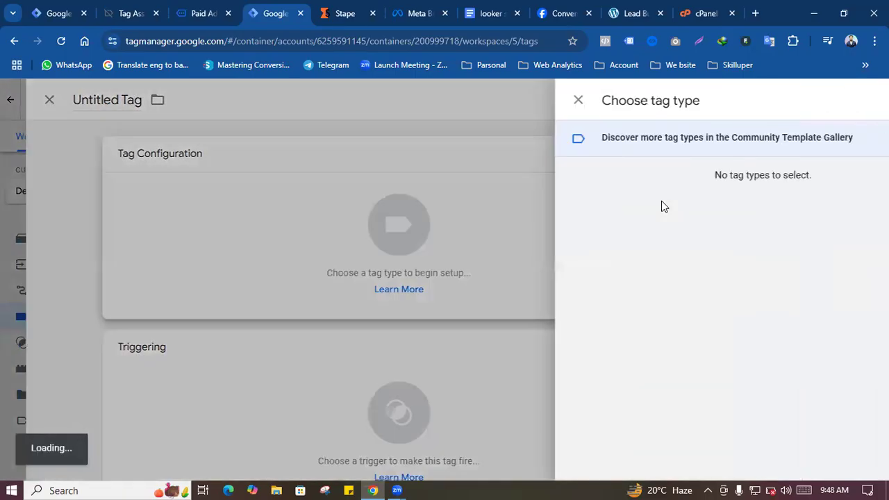
{"action": "scroll", "coordinate": [677, 257], "scroll_direction": "down", "scroll_amount": 1}
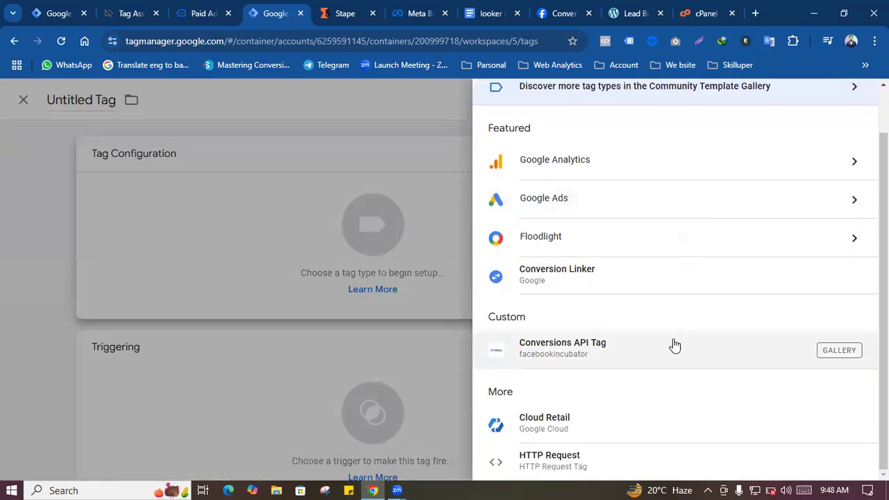
{"action": "left_click", "coordinate": [668, 345]}
{"action": "left_click", "coordinate": [313, 299]}
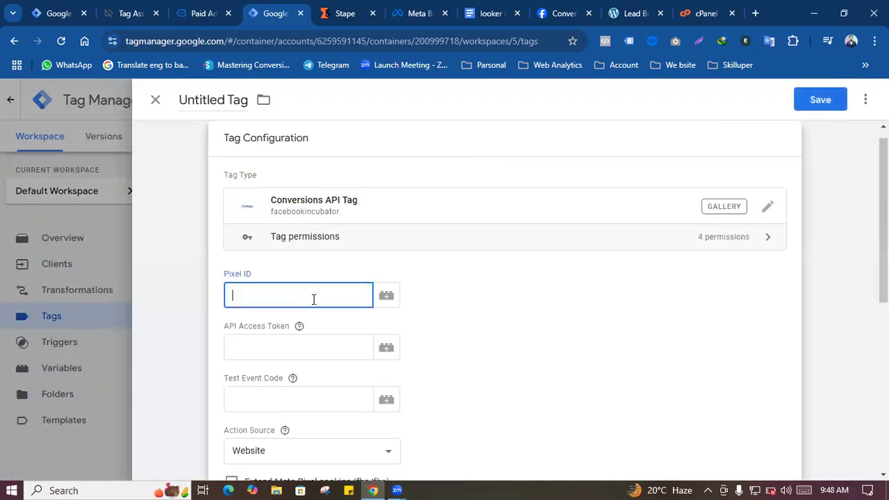
- Copy the dataset ID from the Meta datasets settings page
{"action": "left_click", "coordinate": [562, 13]}
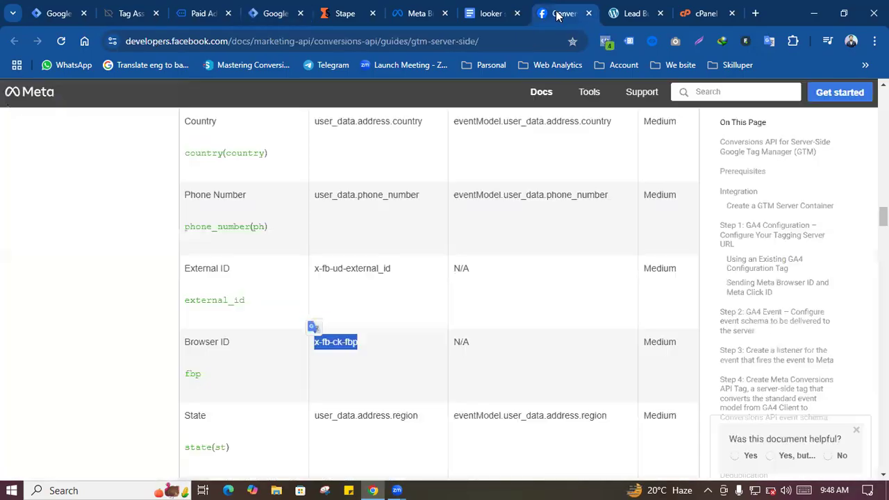
{"action": "left_click", "coordinate": [436, 15]}
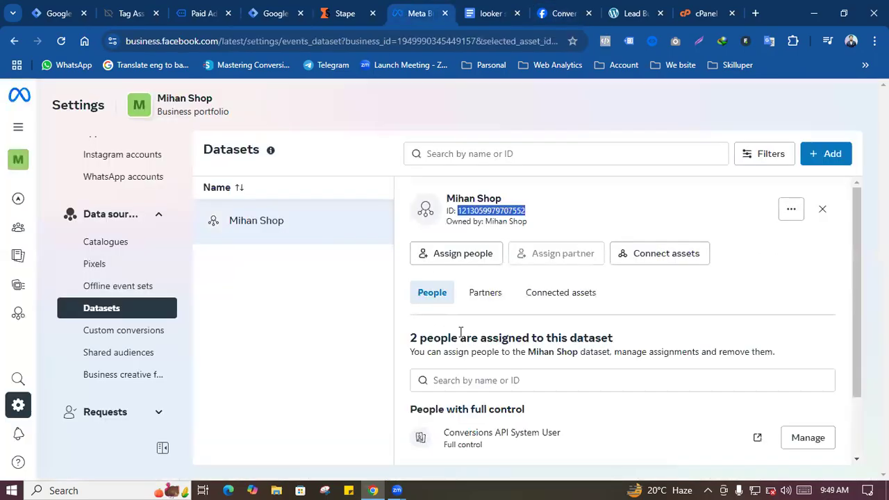
{"action": "right_click", "coordinate": [494, 216]}
{"action": "left_click", "coordinate": [530, 230]}
{"action": "left_click", "coordinate": [275, 14]}
{"action": "left_click_drag", "start_coordinate": [290, 16], "coordinate": [361, 17]}
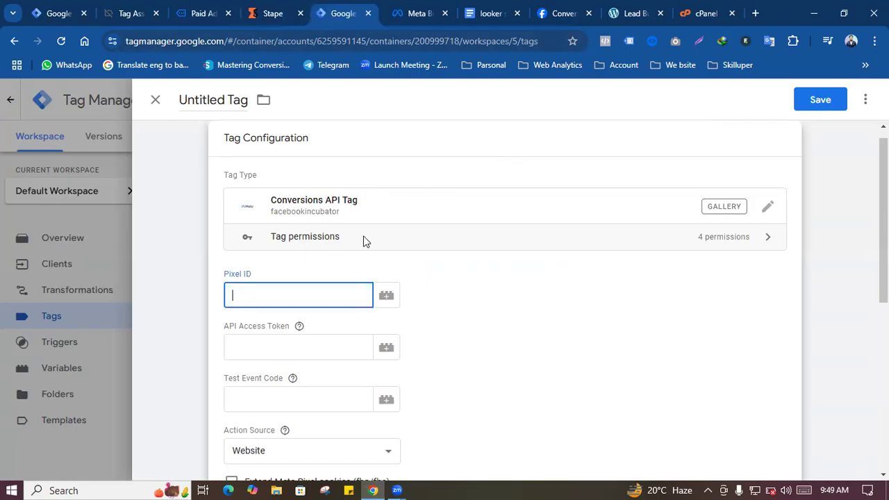
- Set Pixel ID to a new Constant variable Pixeal-ID holding the copied dataset ID
{"action": "left_click", "coordinate": [388, 295]}
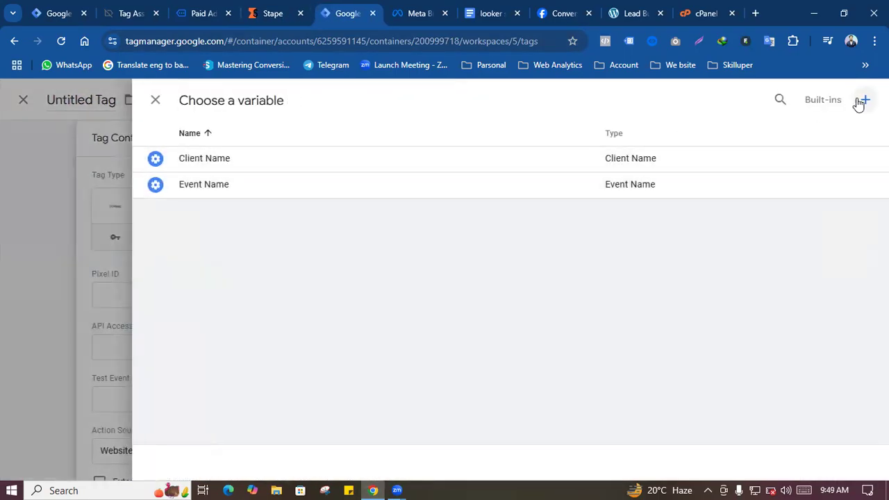
{"action": "left_click", "coordinate": [862, 101]}
{"action": "left_click", "coordinate": [497, 270]}
{"action": "scroll", "coordinate": [671, 273], "scroll_direction": "down", "scroll_amount": 3}
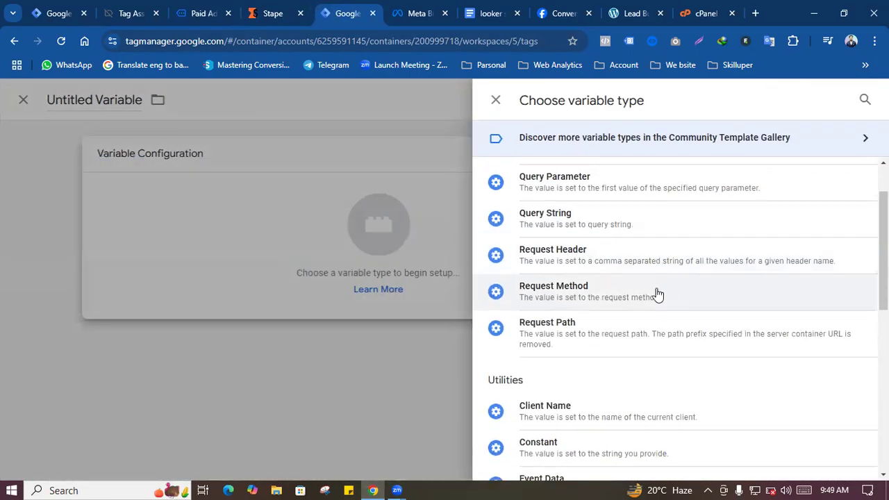
{"action": "left_click", "coordinate": [546, 322]}
{"action": "left_click", "coordinate": [319, 282]}
{"action": "key", "text": "ctrl+v"}
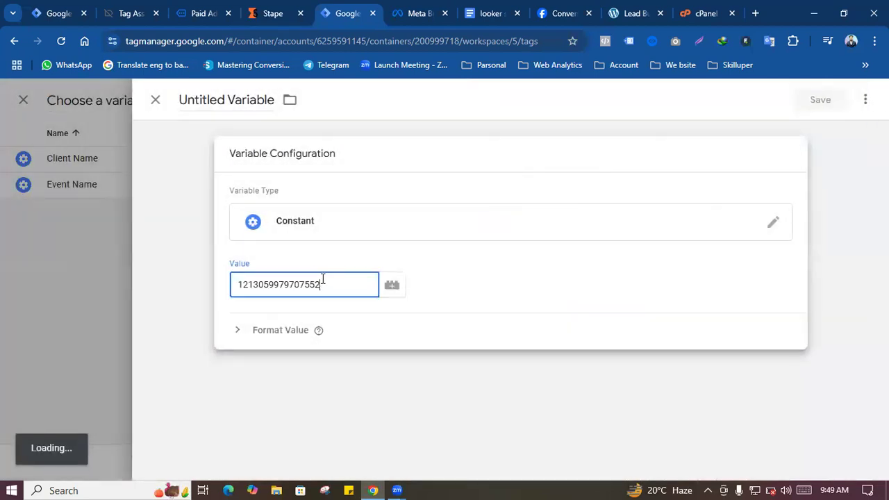
{"action": "left_click", "coordinate": [240, 101]}
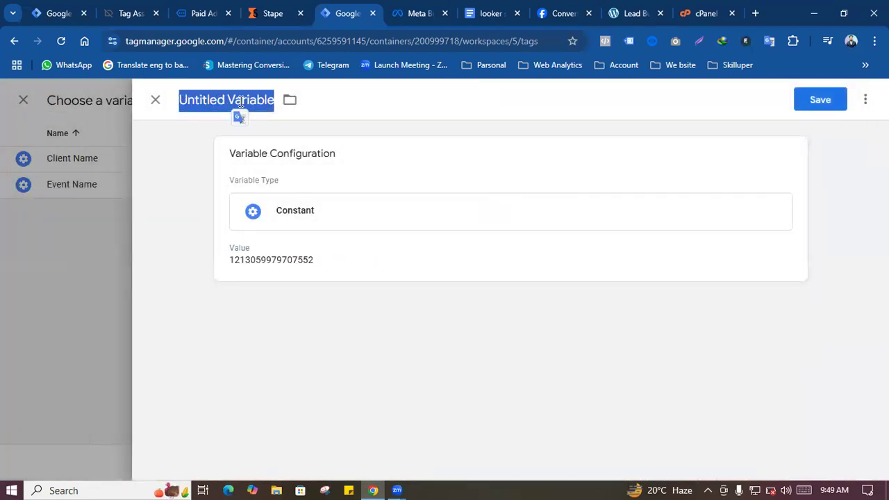
{"action": "type", "text": "Pixeal-ID"}
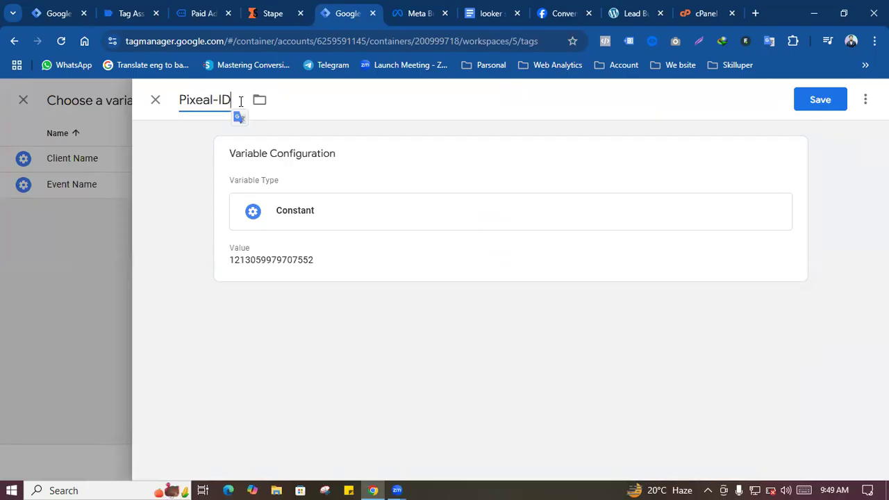
{"action": "left_click", "coordinate": [827, 104]}
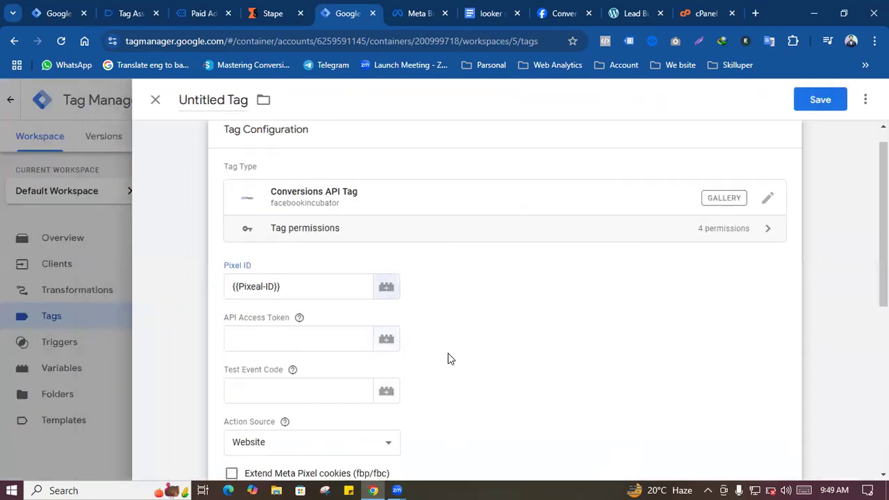
{"action": "scroll", "coordinate": [448, 359], "scroll_direction": "down", "scroll_amount": 2}
{"action": "left_click", "coordinate": [257, 216]}
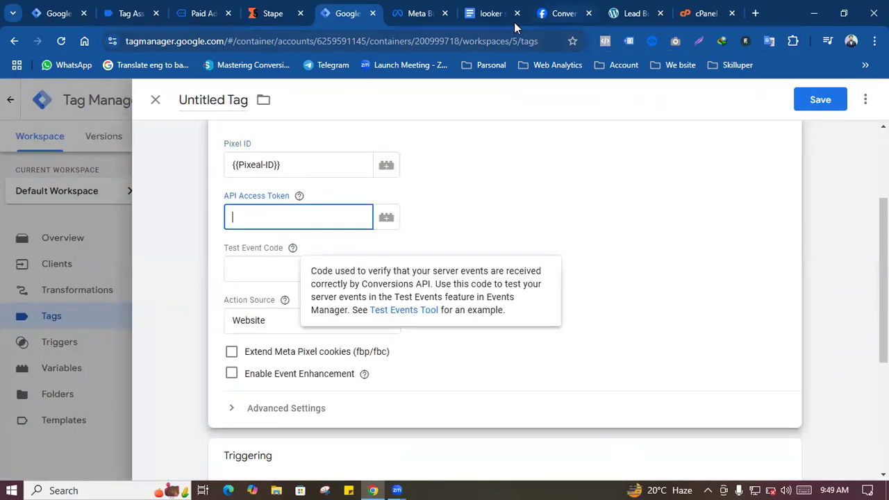
- Open the dataset's settings in Meta Events Manager in a new tab
{"action": "left_click", "coordinate": [755, 13]}
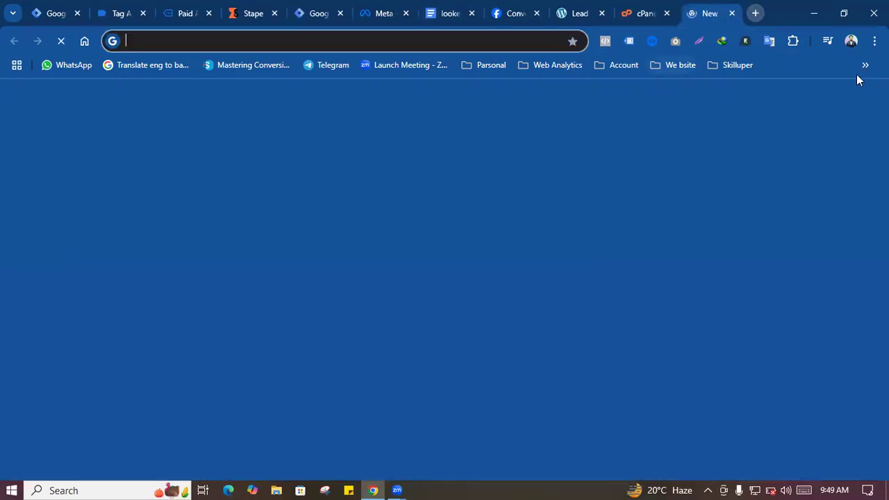
{"action": "left_click", "coordinate": [864, 64]}
{"action": "mouse_move", "coordinate": [721, 133]}
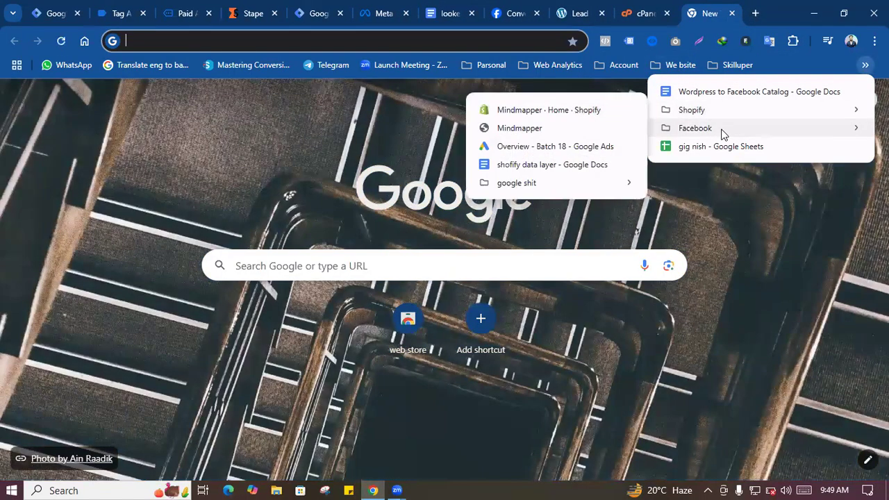
{"action": "left_click", "coordinate": [565, 166]}
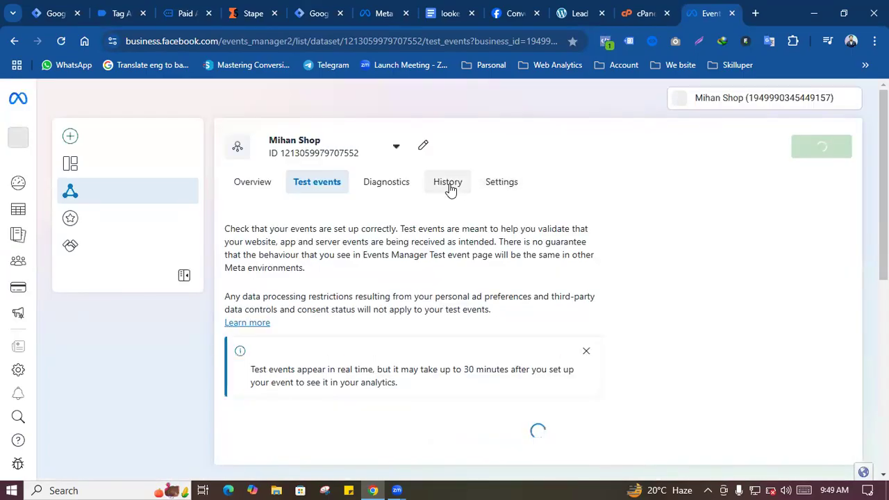
{"action": "left_click", "coordinate": [497, 186]}
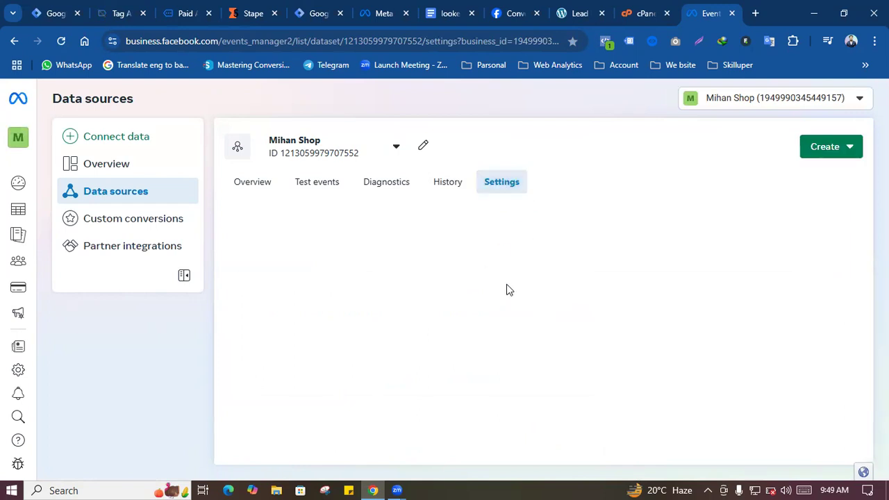
{"action": "scroll", "coordinate": [503, 296], "scroll_direction": "down", "scroll_amount": 8}
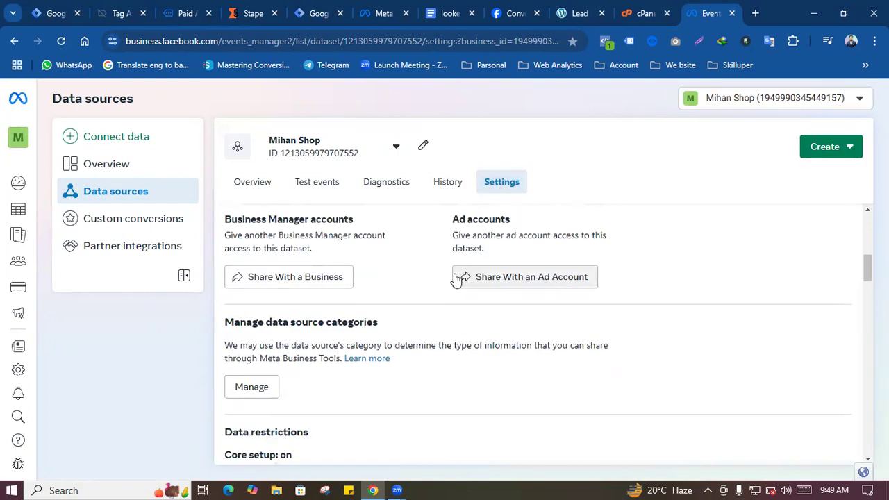
{"action": "scroll", "coordinate": [455, 283], "scroll_direction": "down", "scroll_amount": 5}
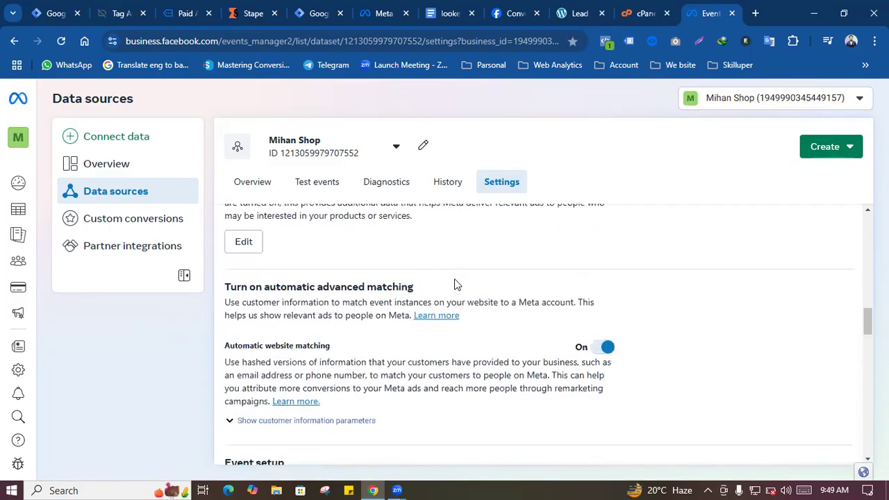
{"action": "scroll", "coordinate": [454, 285], "scroll_direction": "down", "scroll_amount": 5}
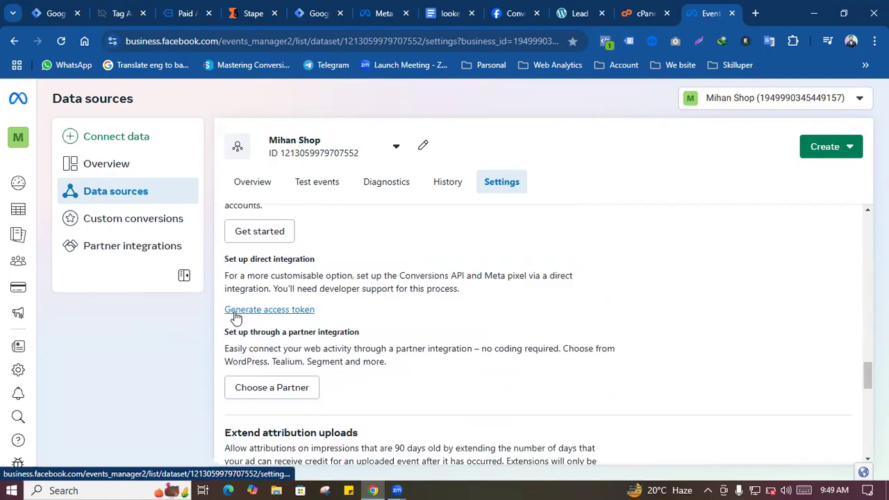
- Generate a Conversions API access token and paste it into the tag's API Access Token
{"action": "left_click", "coordinate": [297, 312]}
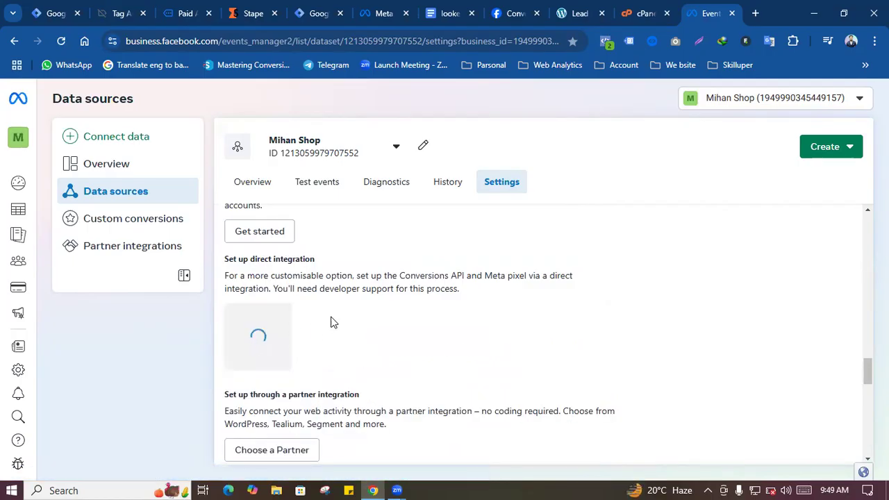
{"action": "left_click", "coordinate": [345, 374]}
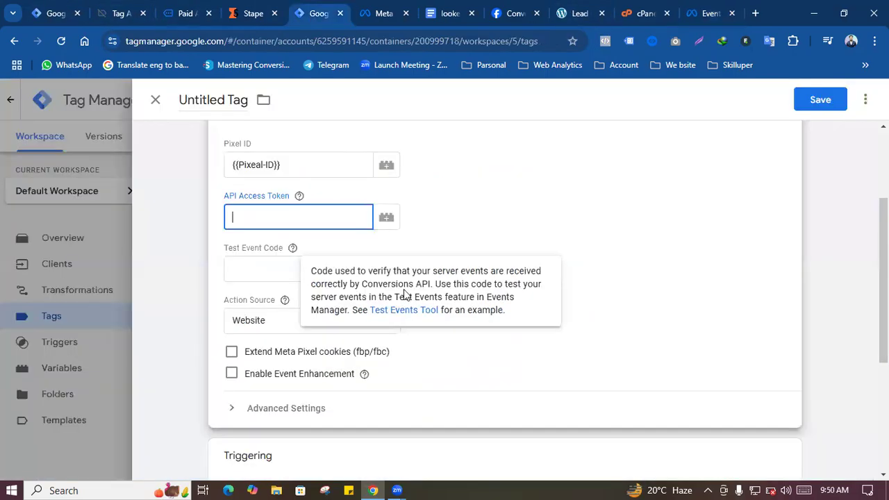
{"action": "left_click", "coordinate": [318, 14]}
{"action": "key", "text": "ctrl+v"}
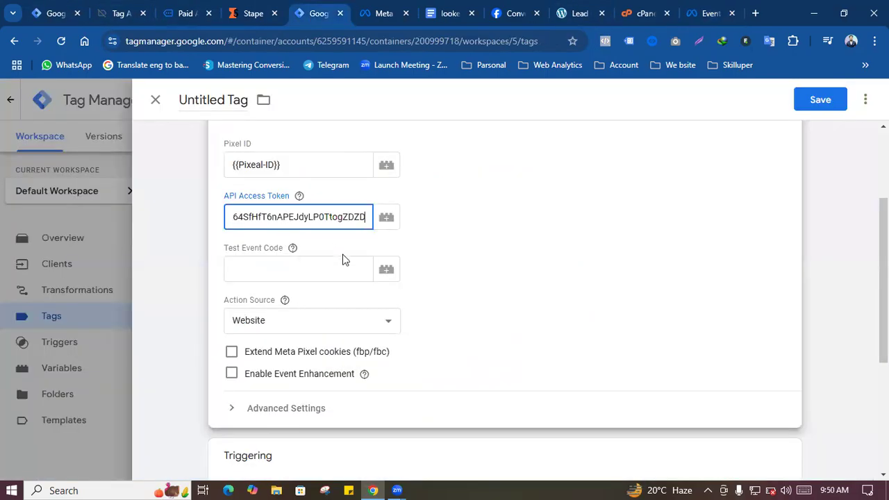
{"action": "left_click", "coordinate": [702, 13]}
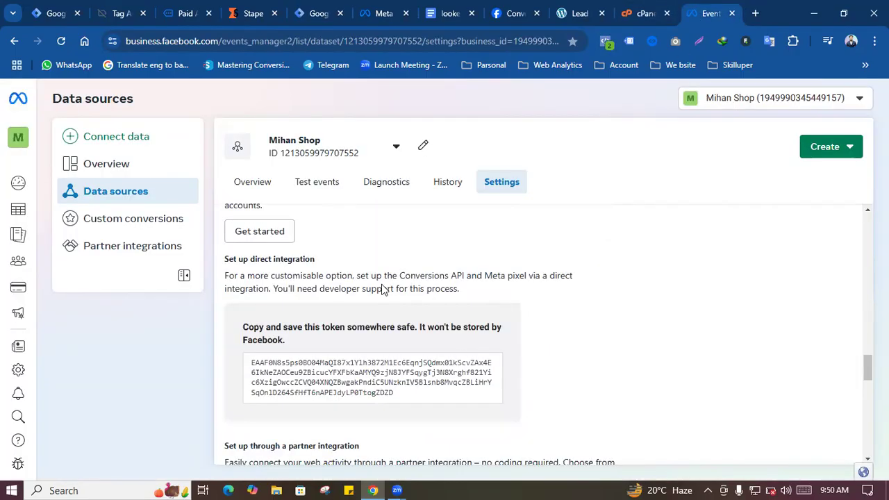
{"action": "left_click", "coordinate": [317, 184]}
{"action": "scroll", "coordinate": [428, 311], "scroll_direction": "down", "scroll_amount": 2}
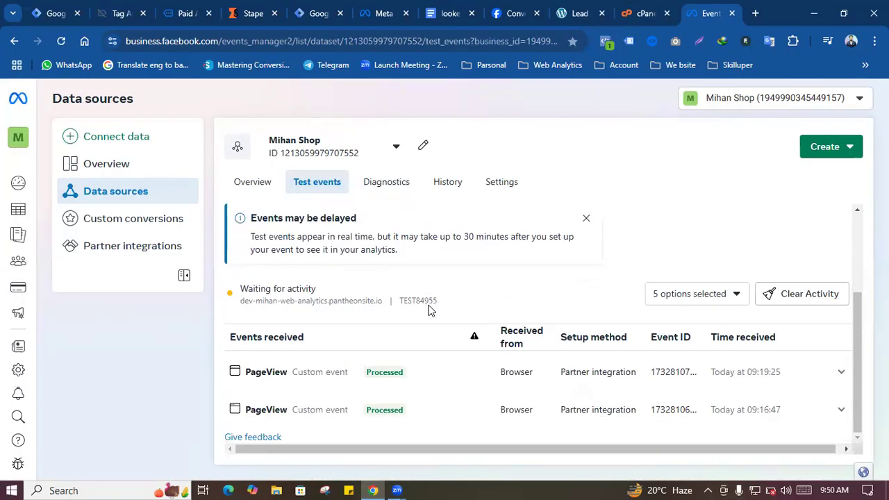
{"action": "double_click", "coordinate": [423, 300]}
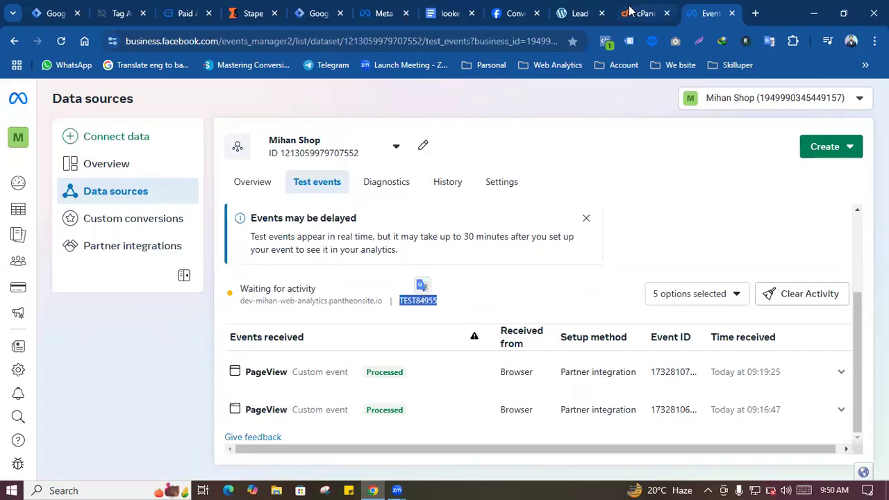
{"action": "left_click", "coordinate": [316, 13]}
{"action": "left_click", "coordinate": [299, 268]}
{"action": "key", "text": "ctrl+v"}
{"action": "scroll", "coordinate": [416, 305], "scroll_direction": "down", "scroll_amount": 1}
{"action": "left_click", "coordinate": [387, 307]}
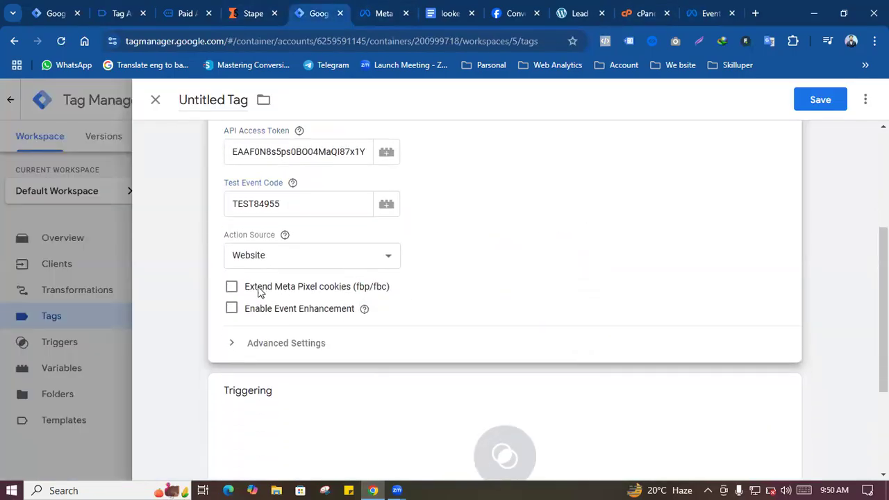
- Enable Extend Meta Pixel cookies and make the tag fire on All Pages
{"action": "left_click", "coordinate": [233, 286]}
{"action": "scroll", "coordinate": [479, 273], "scroll_direction": "down", "scroll_amount": 3}
{"action": "left_click", "coordinate": [476, 317]}
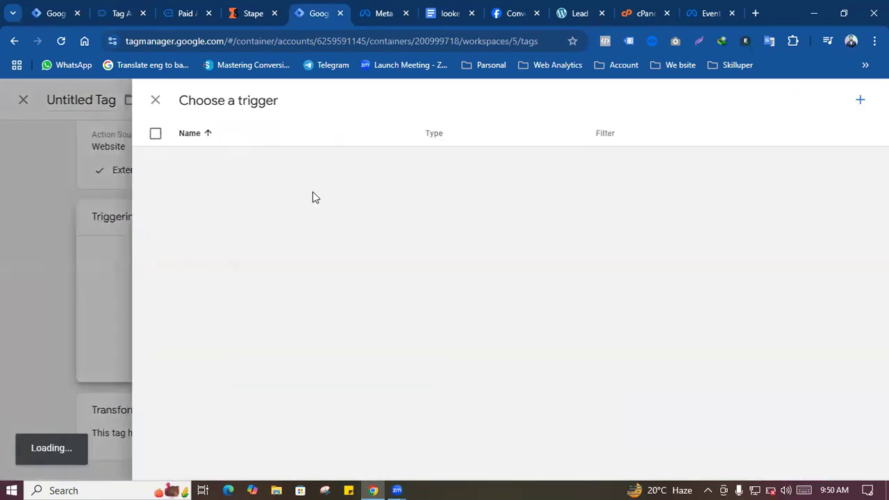
{"action": "left_click", "coordinate": [270, 159]}
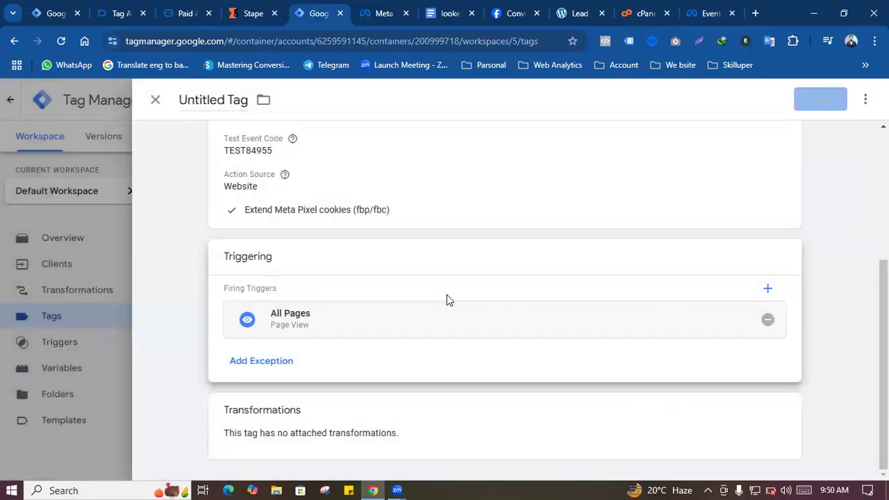
{"action": "scroll", "coordinate": [410, 290], "scroll_direction": "up", "scroll_amount": 2}
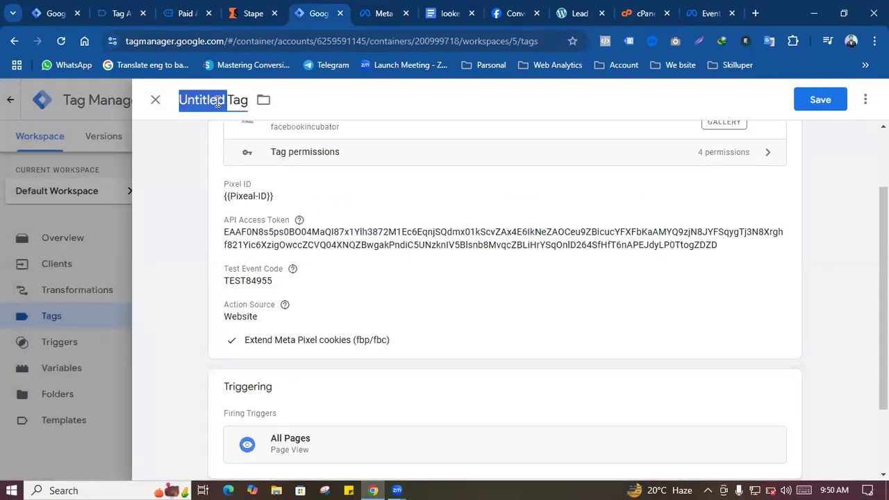
- Name the Conversions API tag SS-capi-tag and save it
{"action": "triple_click", "coordinate": [218, 102]}
{"action": "type", "text": "SS-capi"}
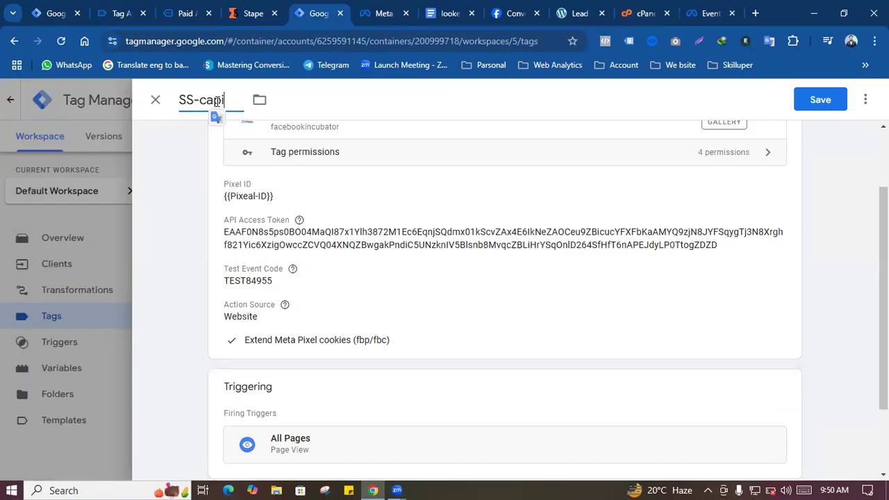
{"action": "type", "text": "-tag"}
{"action": "left_click", "coordinate": [806, 97]}
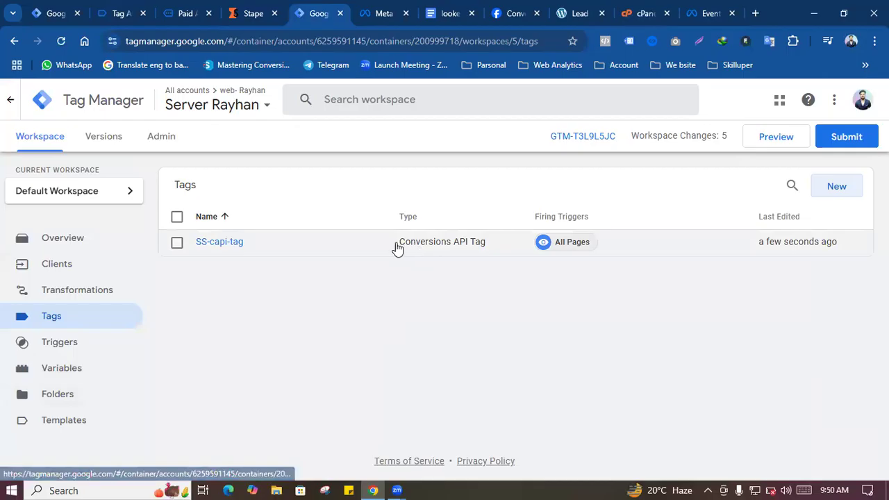
- Replace SS-capi-tag's All Pages trigger with a new Custom trigger
{"action": "left_click", "coordinate": [340, 248]}
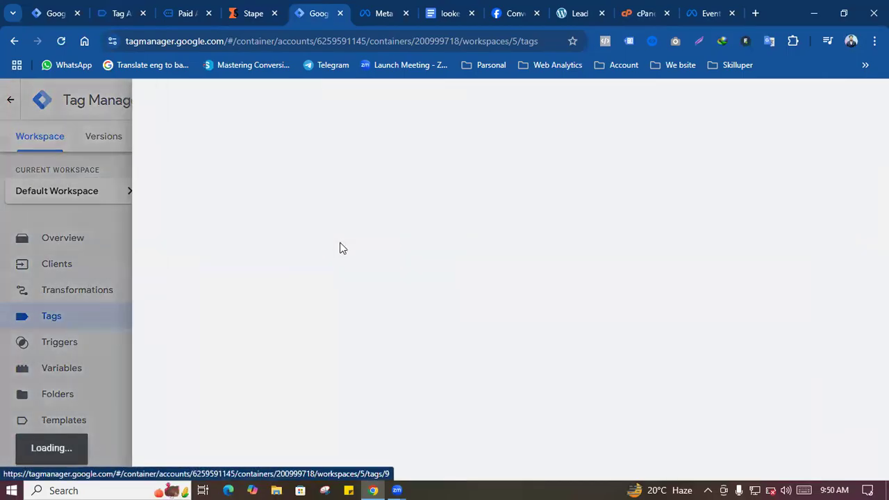
{"action": "scroll", "coordinate": [511, 316], "scroll_direction": "down", "scroll_amount": 5}
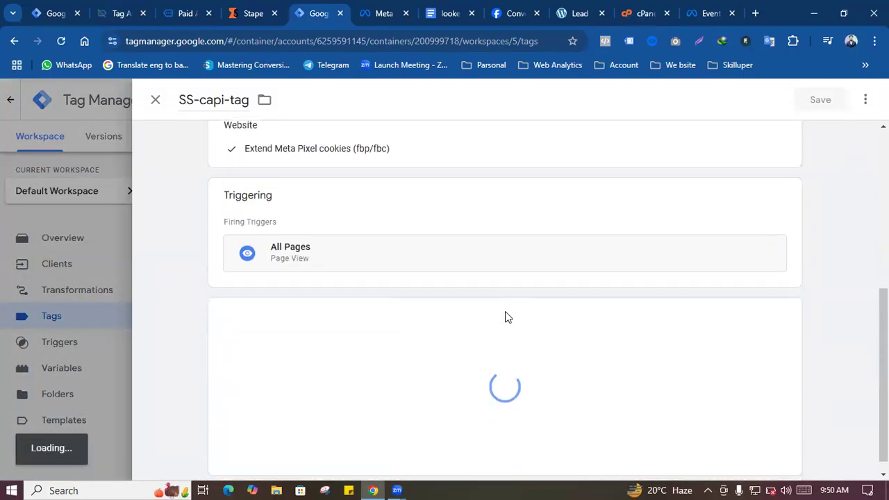
{"action": "left_click", "coordinate": [781, 181]}
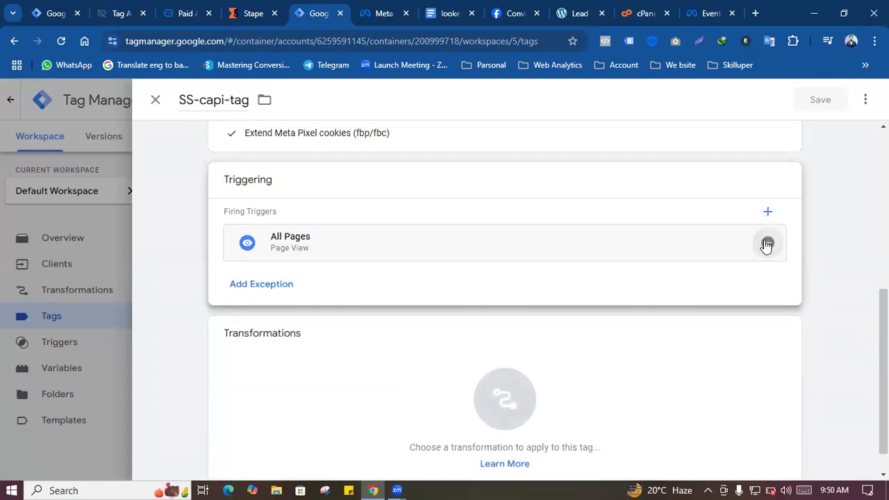
{"action": "left_click", "coordinate": [767, 243]}
{"action": "left_click", "coordinate": [666, 262]}
{"action": "left_click", "coordinate": [858, 102]}
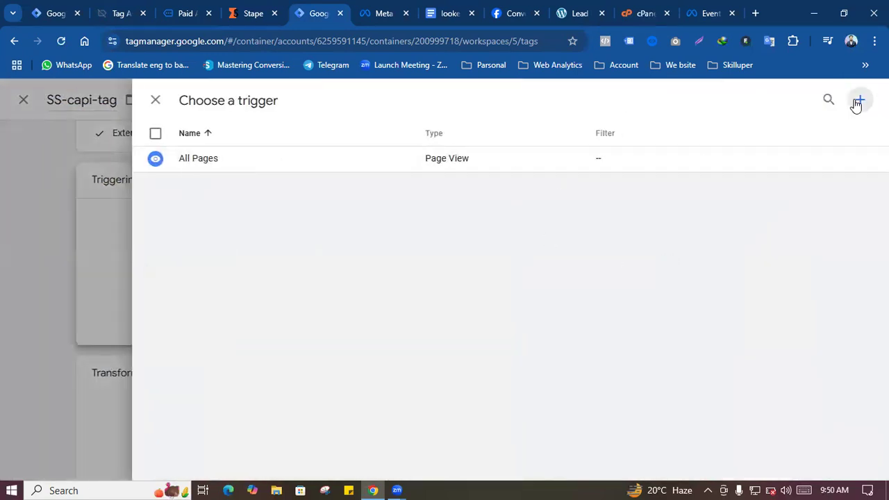
{"action": "left_click", "coordinate": [542, 253]}
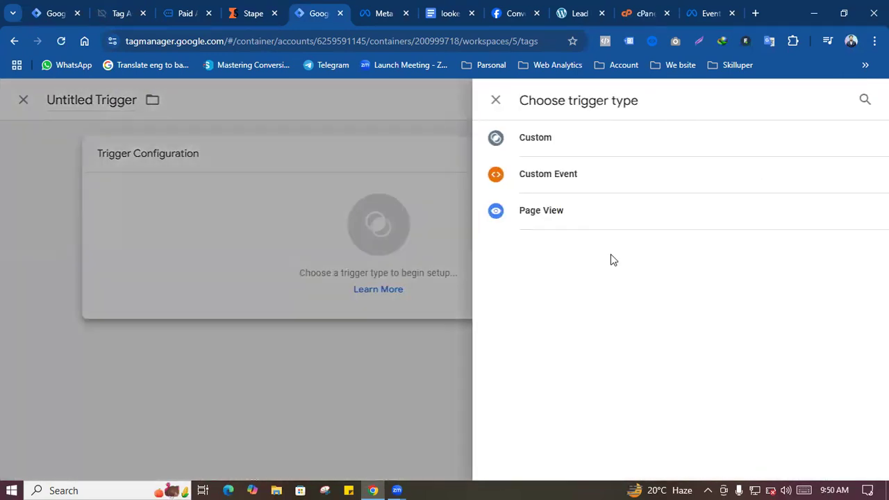
{"action": "left_click", "coordinate": [564, 143]}
- Limit the trigger to Client Name equals GA4, name it Ss-trigger, and save trigger and tag
{"action": "left_click", "coordinate": [322, 286]}
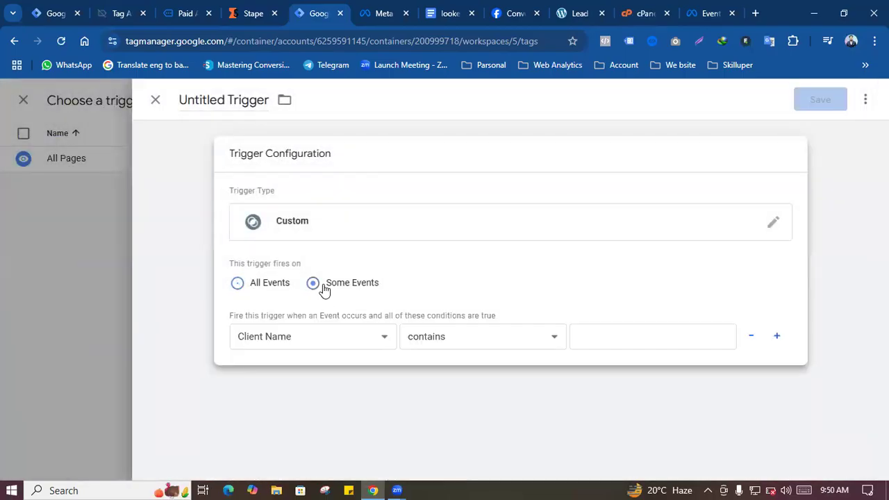
{"action": "left_click", "coordinate": [353, 341]}
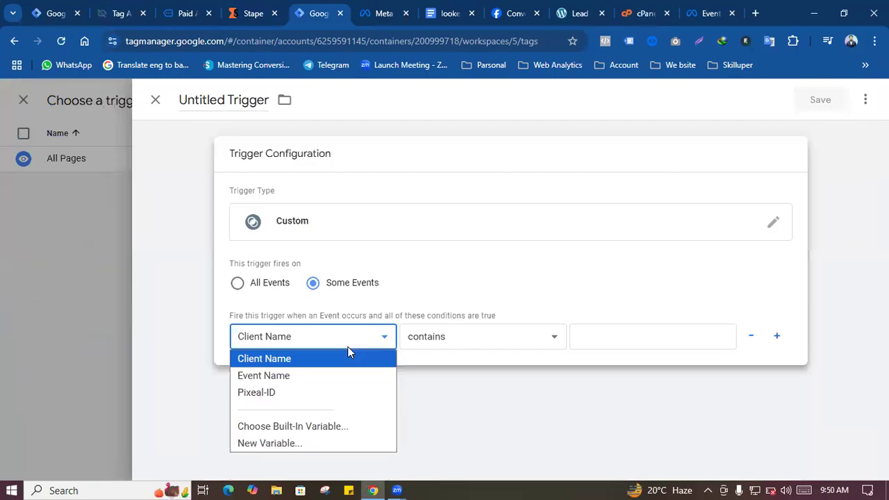
{"action": "left_click", "coordinate": [455, 339]}
{"action": "left_click", "coordinate": [434, 61]}
{"action": "left_click", "coordinate": [639, 335]}
{"action": "type", "text": "GA4"}
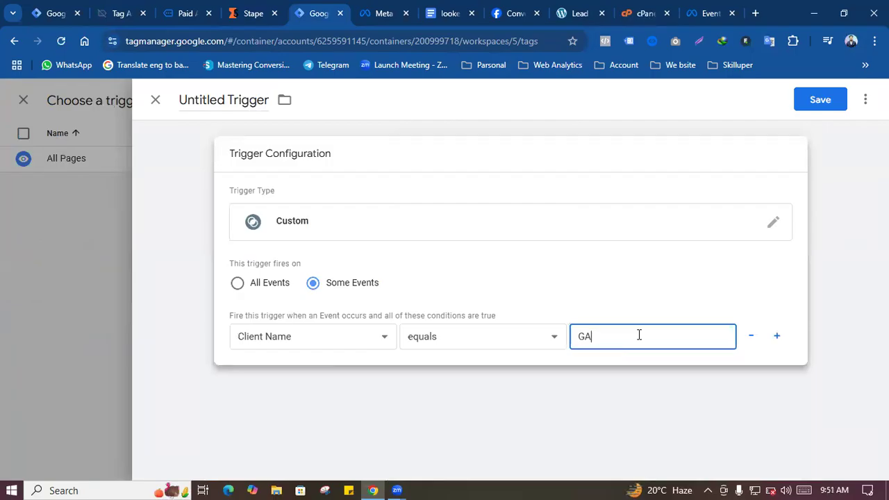
{"action": "triple_click", "coordinate": [229, 101]}
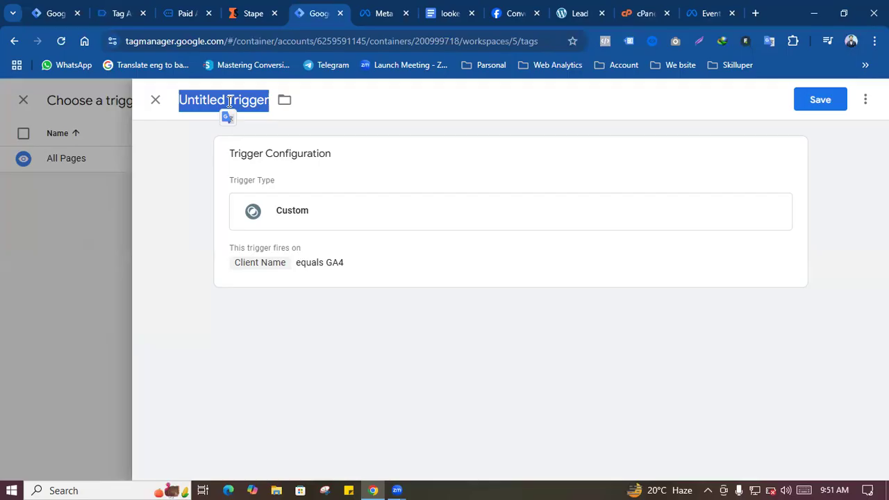
{"action": "type", "text": "Ss-trigger"}
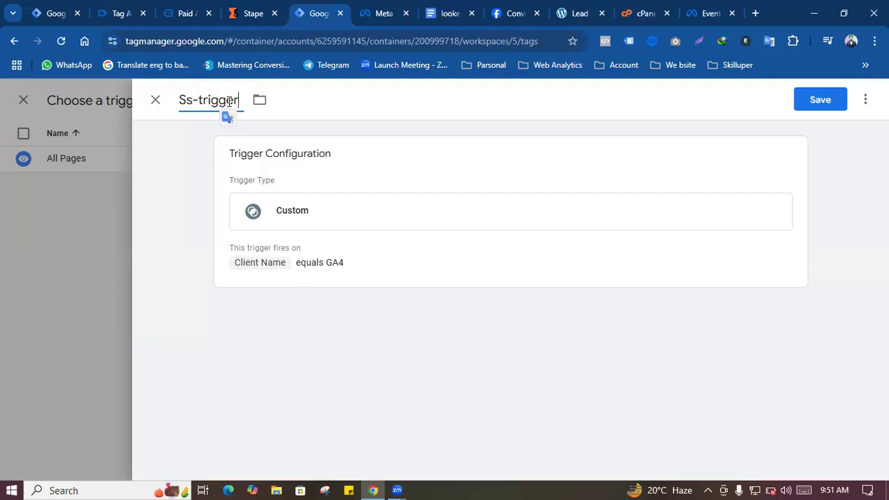
{"action": "left_click", "coordinate": [820, 104]}
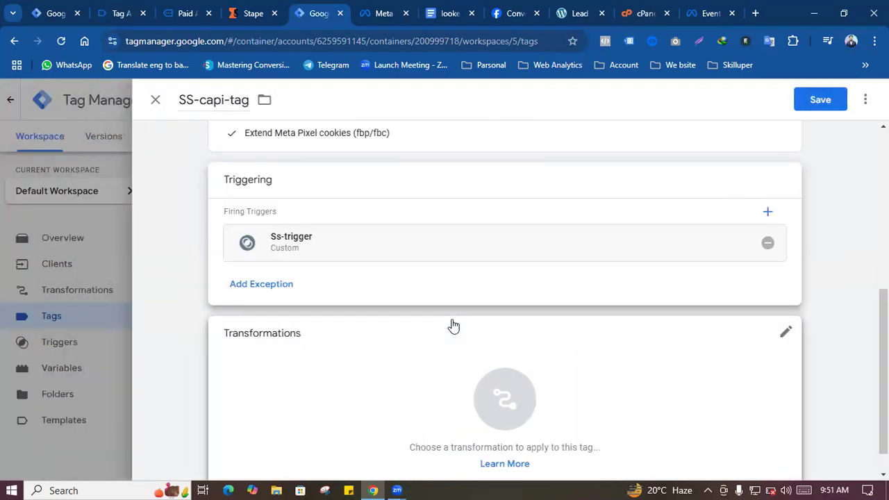
{"action": "left_click", "coordinate": [826, 103]}
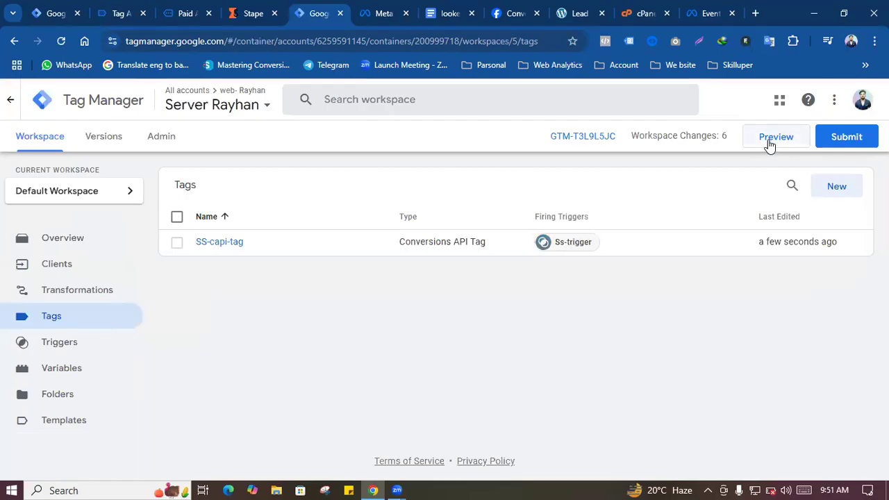
- Submit and publish the server container's changes without a version description
{"action": "left_click", "coordinate": [845, 139]}
{"action": "left_click", "coordinate": [820, 101]}
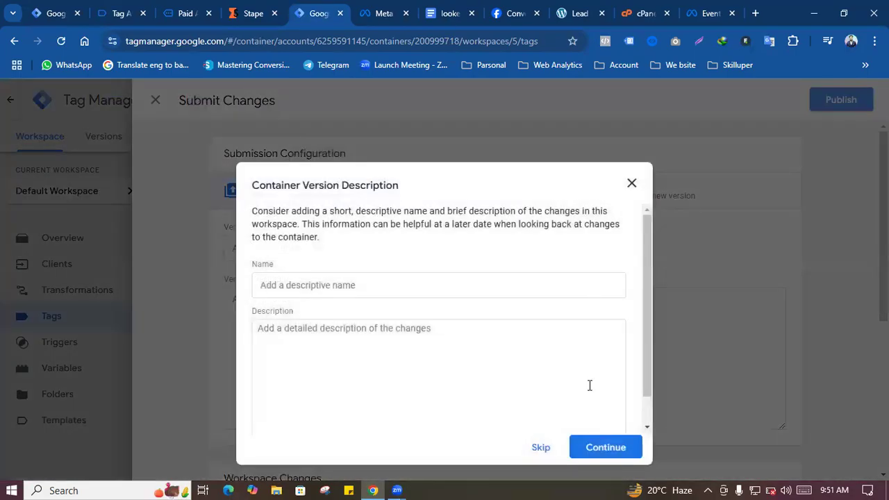
{"action": "left_click", "coordinate": [606, 447]}
- Submit and publish the web container as Version 11
{"action": "left_click", "coordinate": [57, 13]}
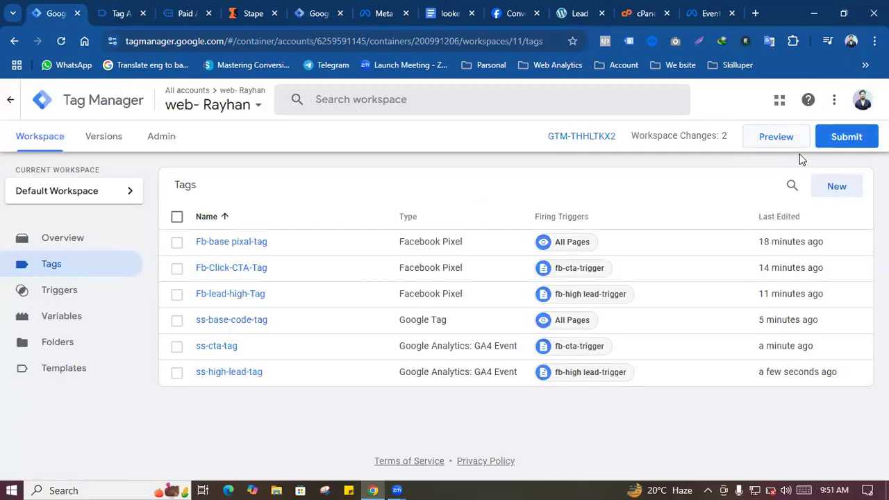
{"action": "left_click", "coordinate": [848, 138]}
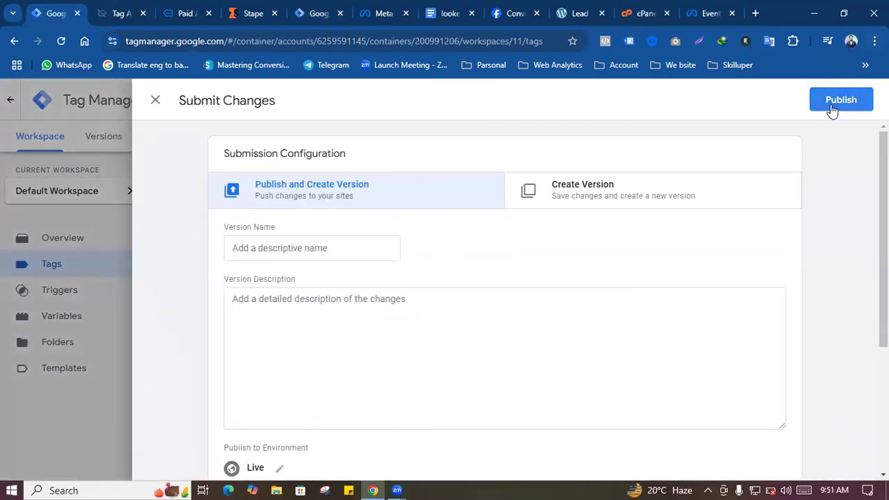
{"action": "left_click", "coordinate": [833, 104]}
{"action": "left_click", "coordinate": [614, 447]}
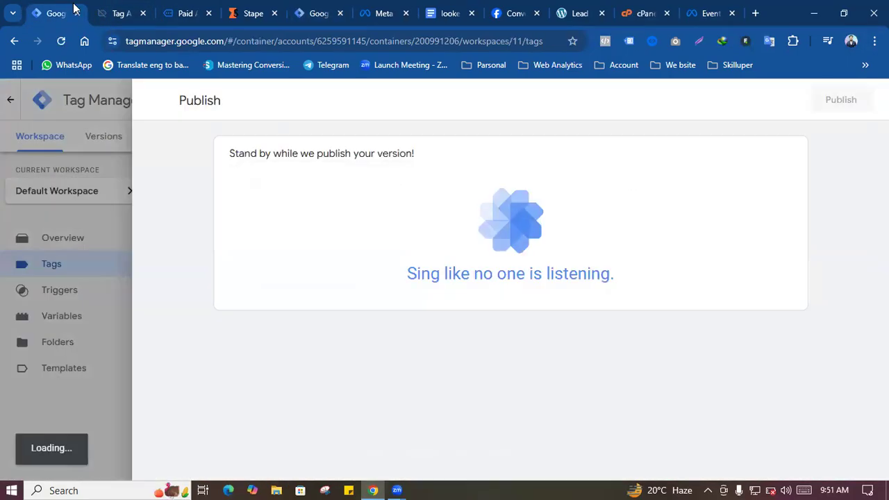
- Close leftover tabs, review server v5 and web v11 summaries, and return to the web workspace
{"action": "left_click", "coordinate": [142, 14]}
{"action": "left_click", "coordinate": [121, 15]}
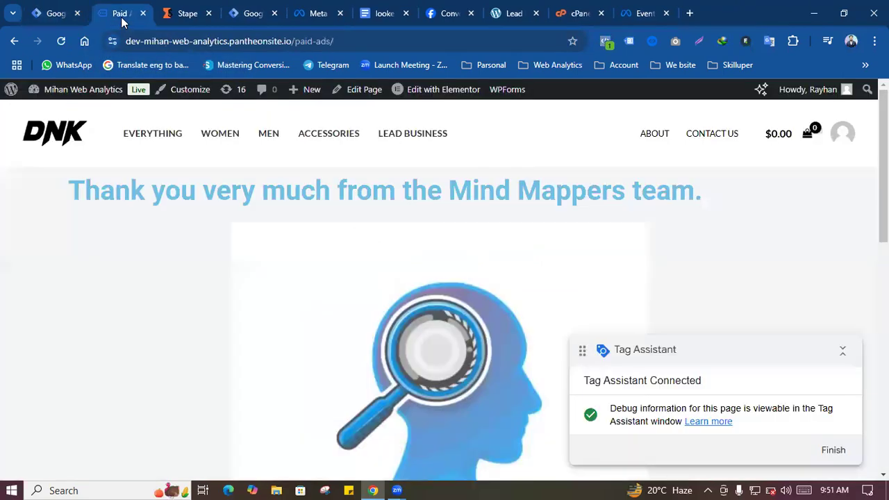
{"action": "left_click", "coordinate": [143, 13]}
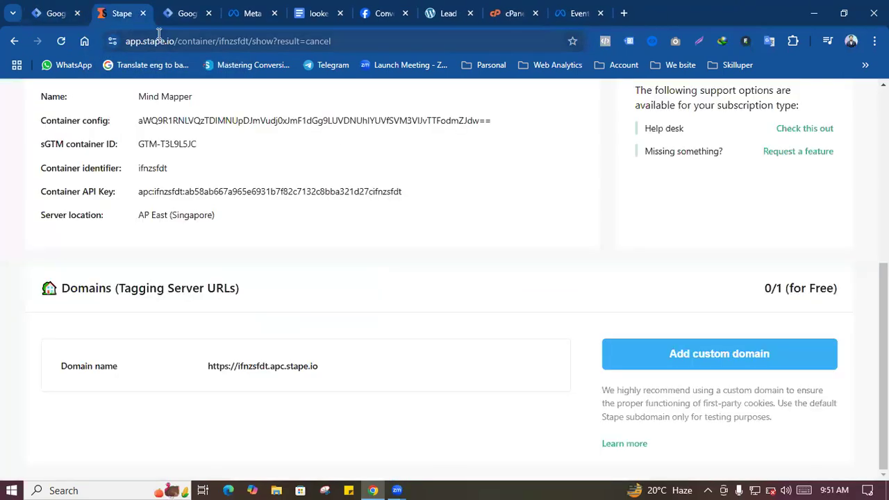
{"action": "left_click", "coordinate": [184, 13]}
{"action": "left_click", "coordinate": [151, 102]}
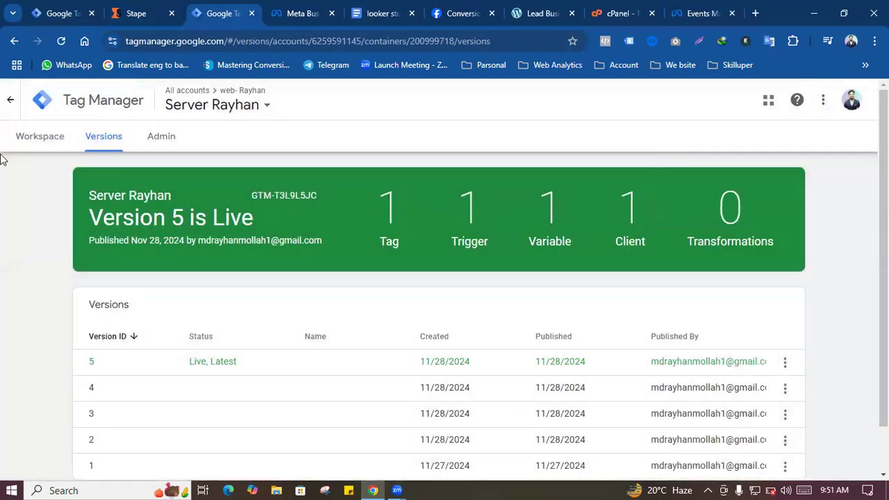
{"action": "left_click", "coordinate": [35, 137]}
{"action": "left_click", "coordinate": [62, 13]}
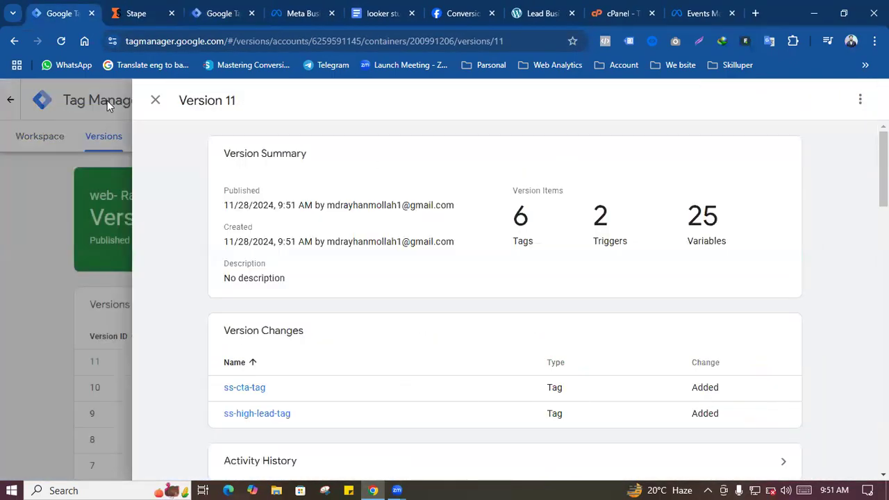
{"action": "left_click", "coordinate": [45, 139]}
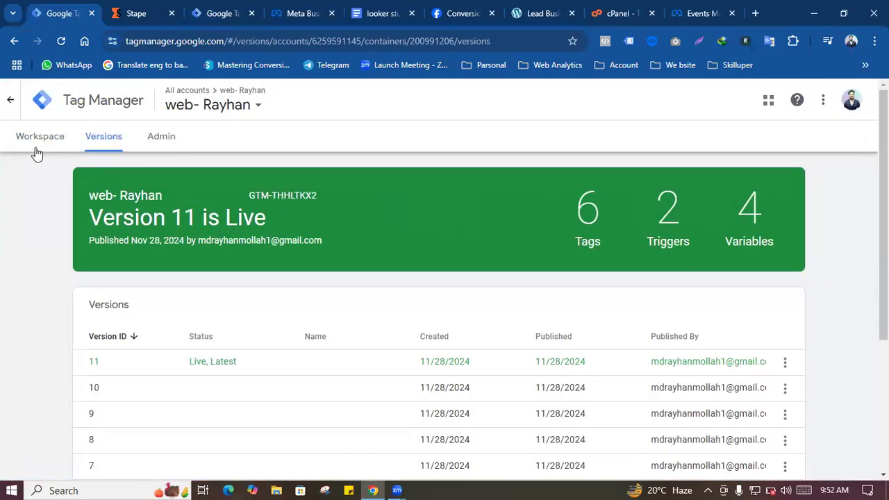
{"action": "left_click", "coordinate": [36, 142]}
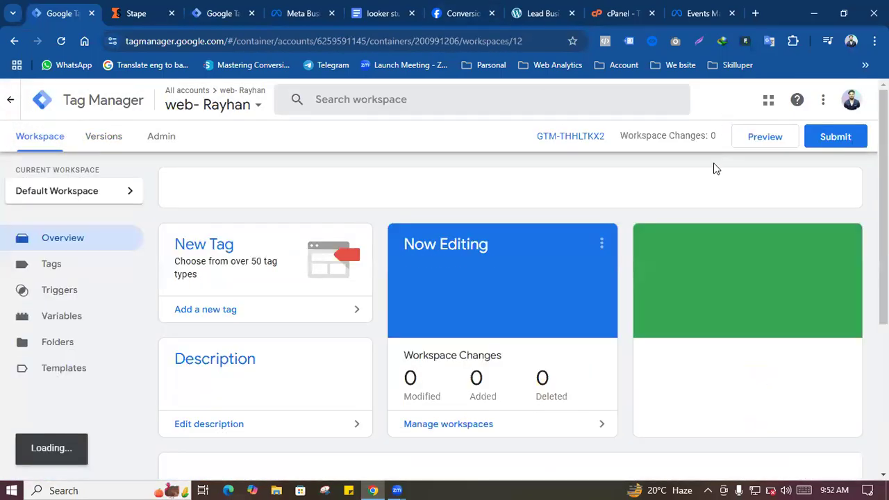
- Start Preview mode for both the web and the server containers
{"action": "left_click", "coordinate": [763, 139]}
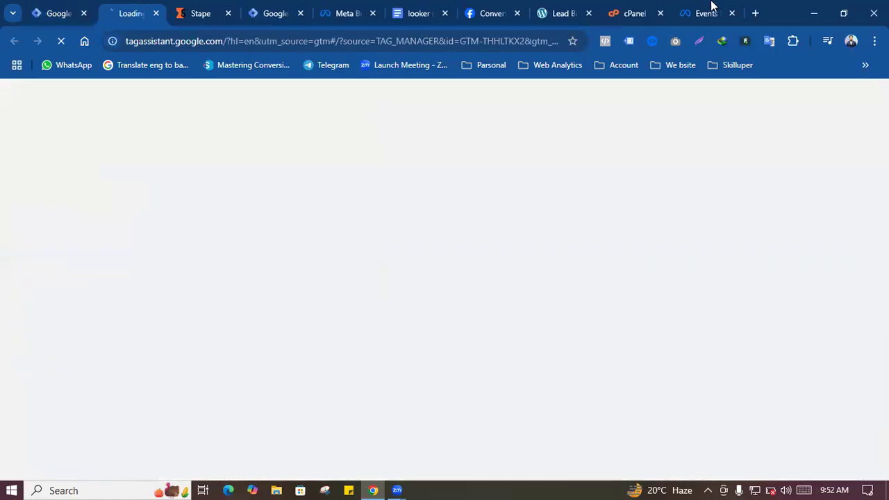
{"action": "left_click", "coordinate": [288, 13]}
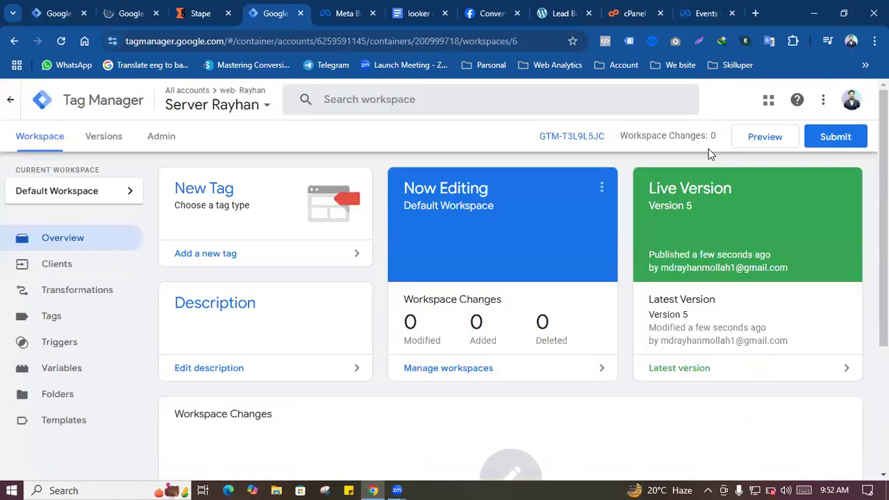
{"action": "left_click", "coordinate": [756, 146]}
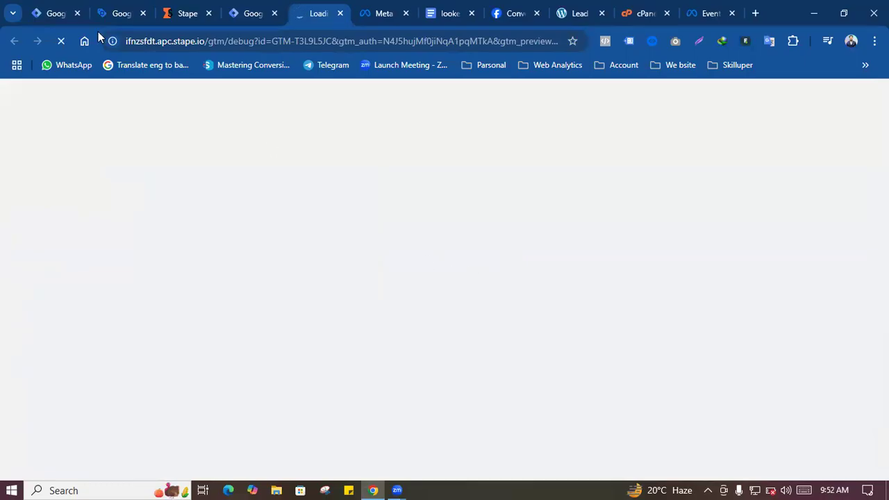
- Close the Conversions API docs and lead pages, then go to Meta's test events page
{"action": "mouse_move", "coordinate": [118, 17]}
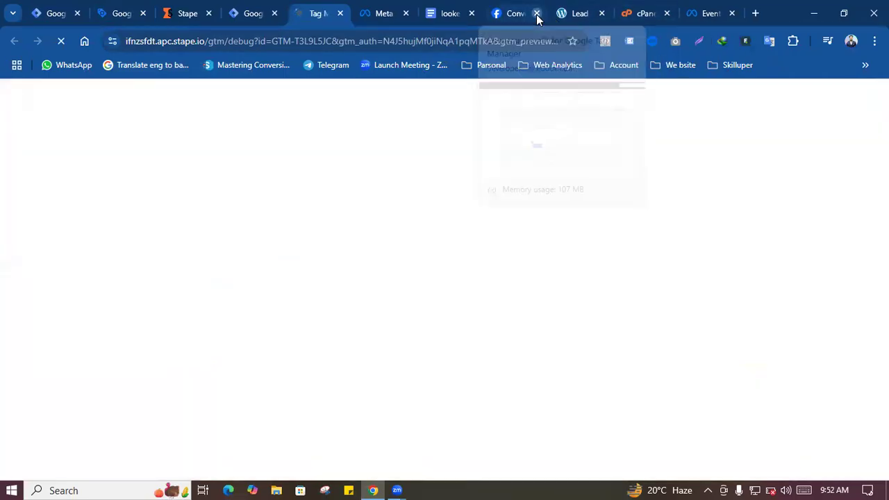
{"action": "left_click", "coordinate": [537, 15]}
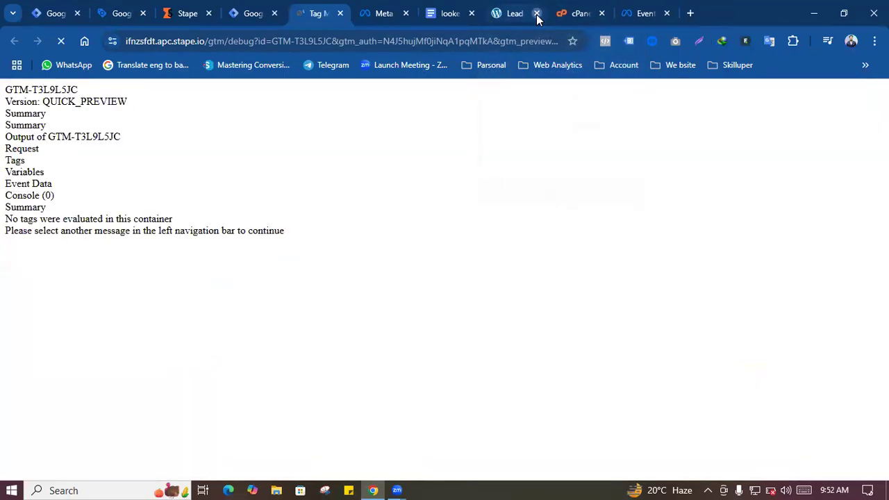
{"action": "left_click", "coordinate": [536, 16]}
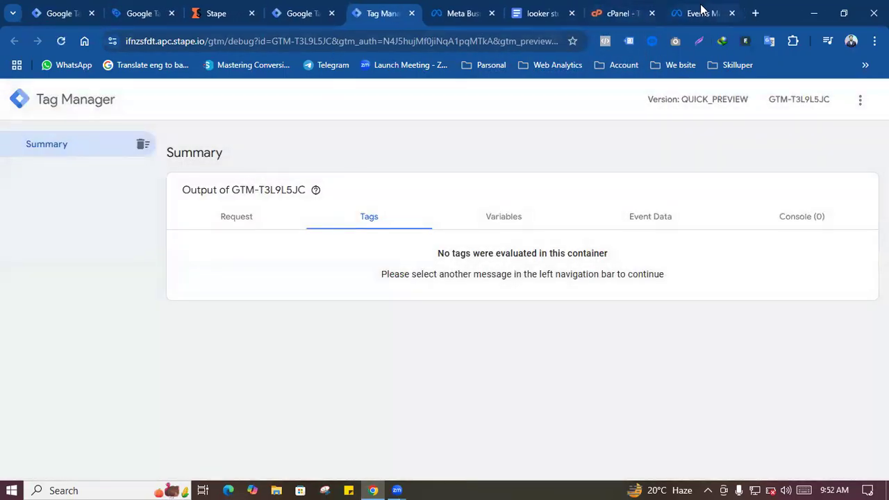
{"action": "left_click", "coordinate": [701, 13]}
- Clear the recorded test activity and connect Tag Assistant preview to the DNK site
{"action": "left_click", "coordinate": [771, 294]}
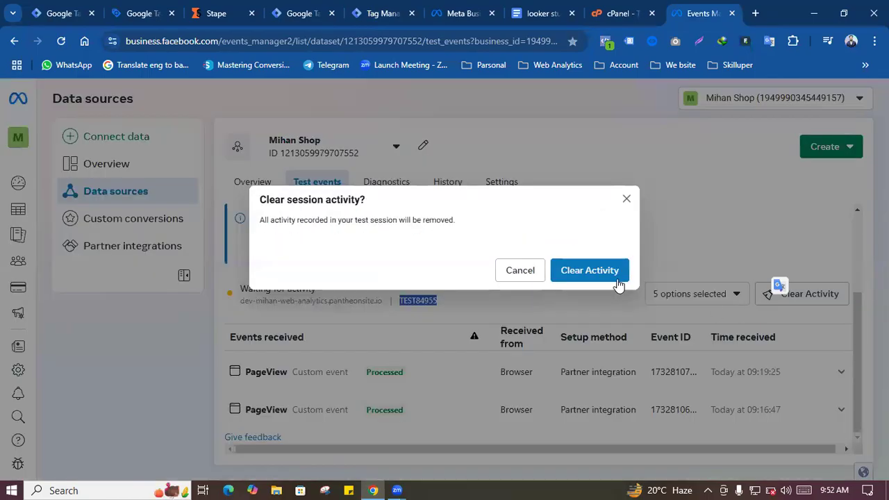
{"action": "left_click", "coordinate": [617, 277]}
{"action": "left_click", "coordinate": [61, 13]}
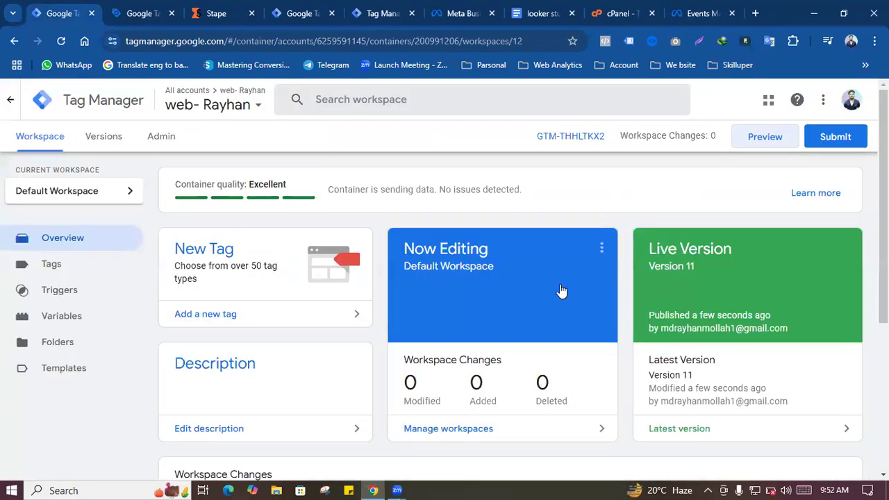
{"action": "left_click", "coordinate": [137, 11]}
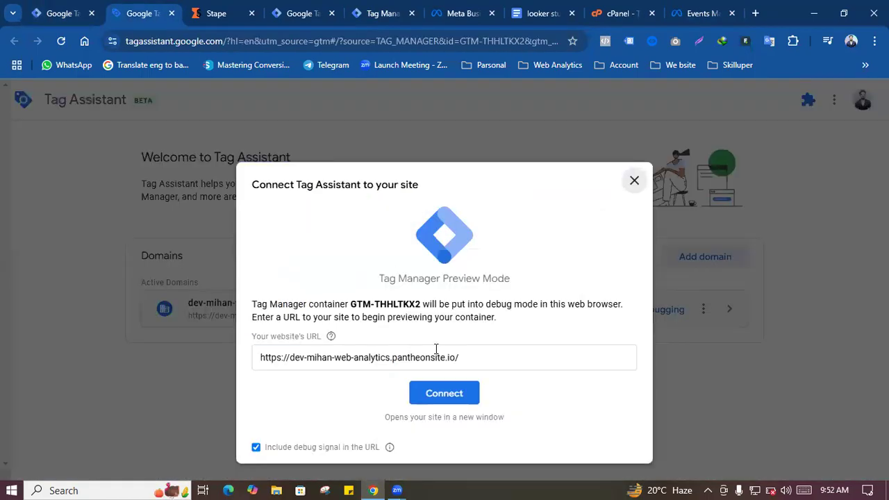
{"action": "left_click", "coordinate": [444, 391]}
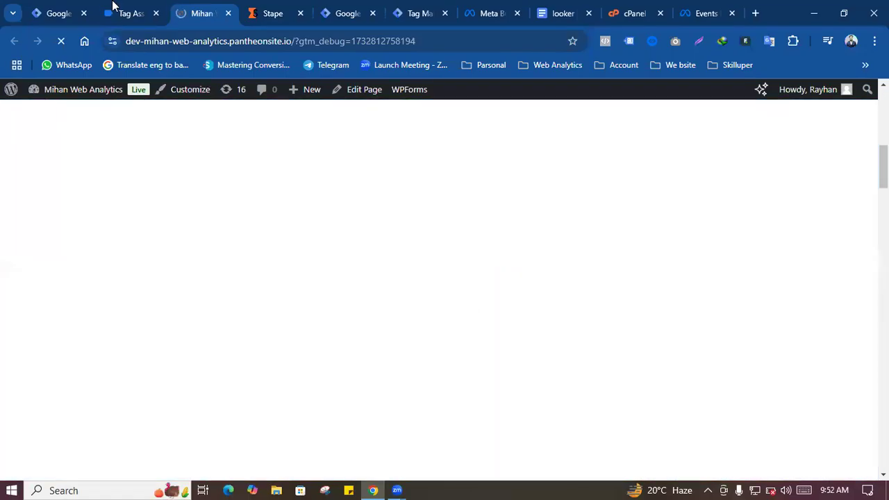
{"action": "left_click", "coordinate": [125, 10]}
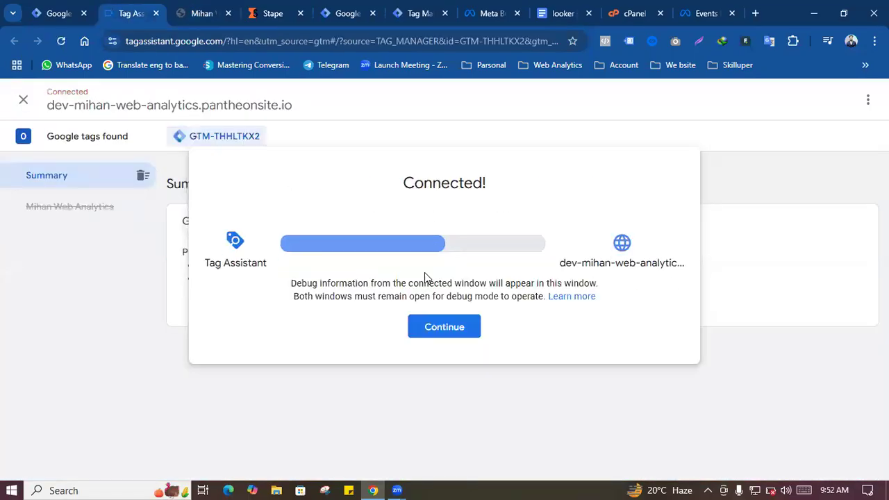
{"action": "left_click", "coordinate": [451, 326]}
- Verify in the server container debug that SS-capi-tag fired on the page_view request
{"action": "left_click", "coordinate": [348, 16]}
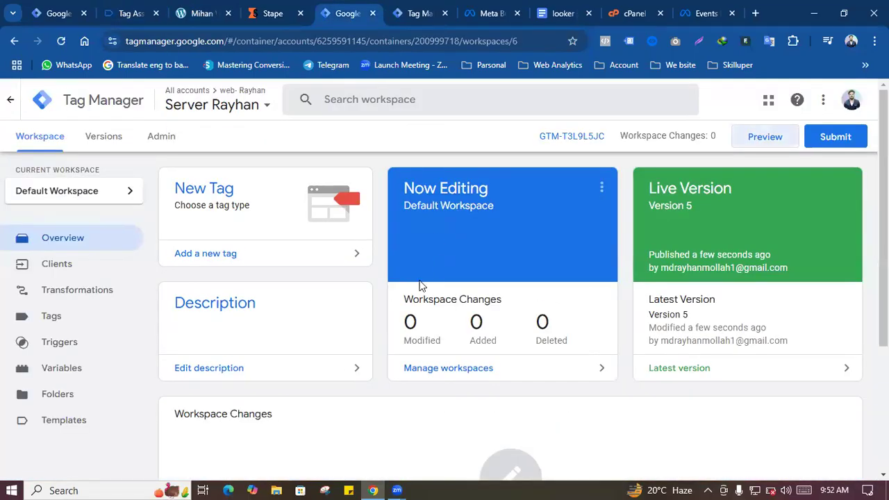
{"action": "left_click", "coordinate": [421, 13]}
{"action": "left_click", "coordinate": [257, 222]}
{"action": "left_click", "coordinate": [361, 218]}
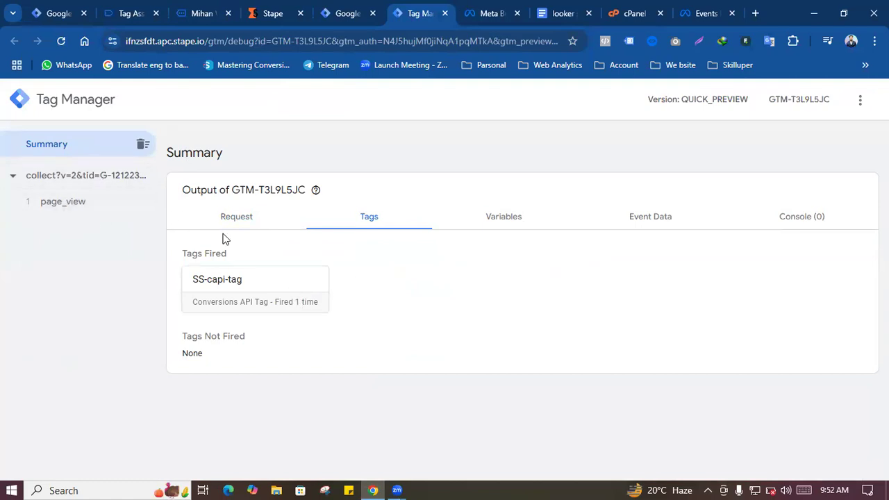
- Confirm the web container summary shows Fb-base pixal-tag and ss-base-code-tag fired
{"action": "left_click", "coordinate": [132, 11]}
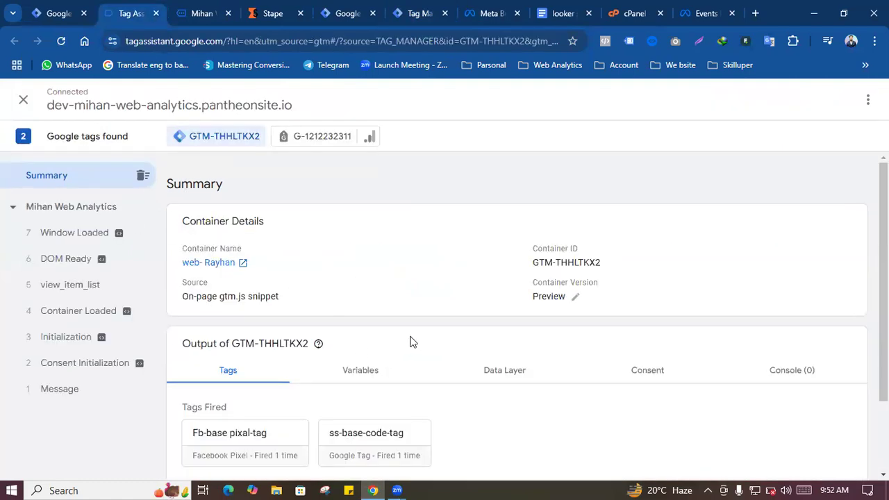
{"action": "scroll", "coordinate": [382, 319], "scroll_direction": "down", "scroll_amount": 1}
{"action": "scroll", "coordinate": [384, 340], "scroll_direction": "down", "scroll_amount": 1}
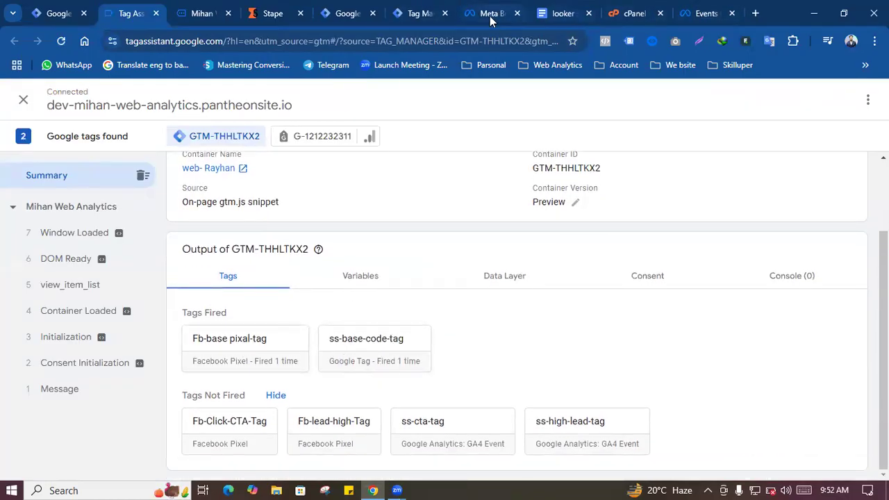
{"action": "left_click", "coordinate": [692, 15]}
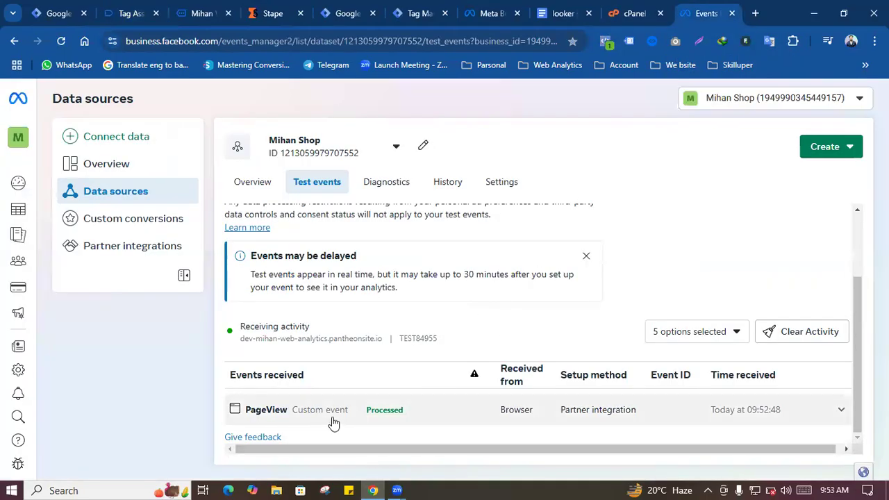
- Inspect the PageView test event to confirm both browser and server copies arrived
{"action": "left_click", "coordinate": [389, 410]}
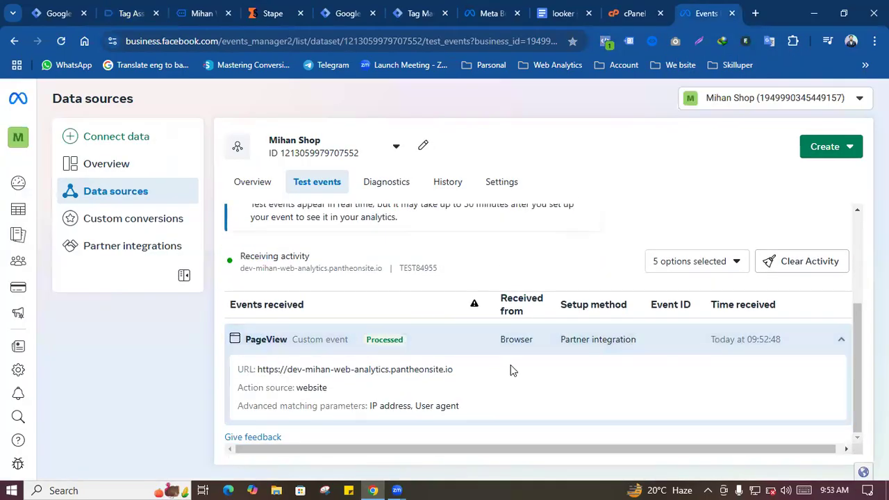
{"action": "left_click", "coordinate": [473, 349]}
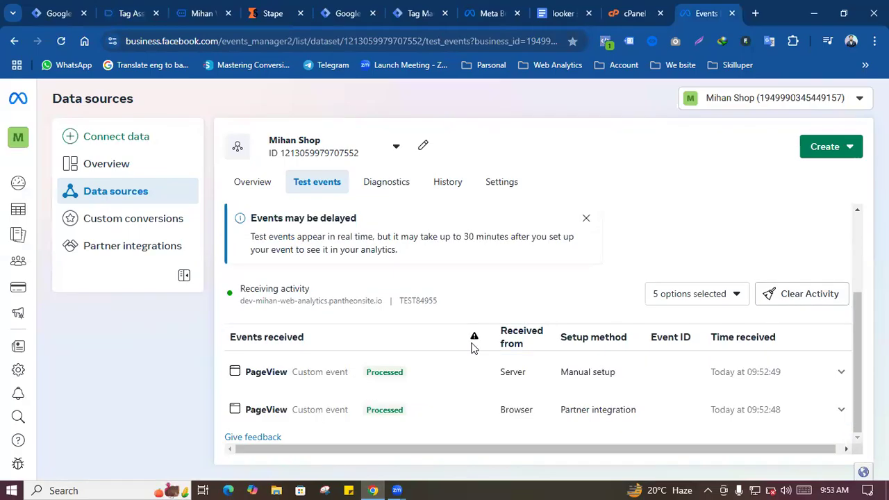
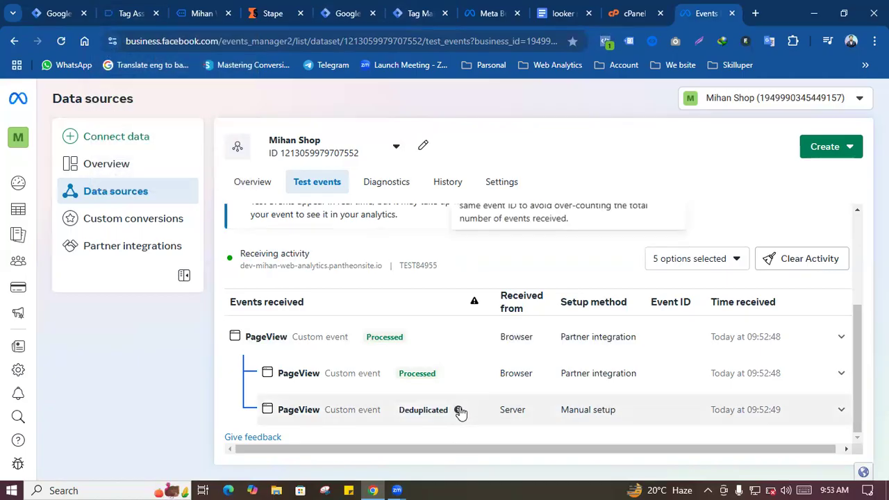
- Return to the Tag Manager workspace and go to its Variables page
{"action": "mouse_move", "coordinate": [127, 8]}
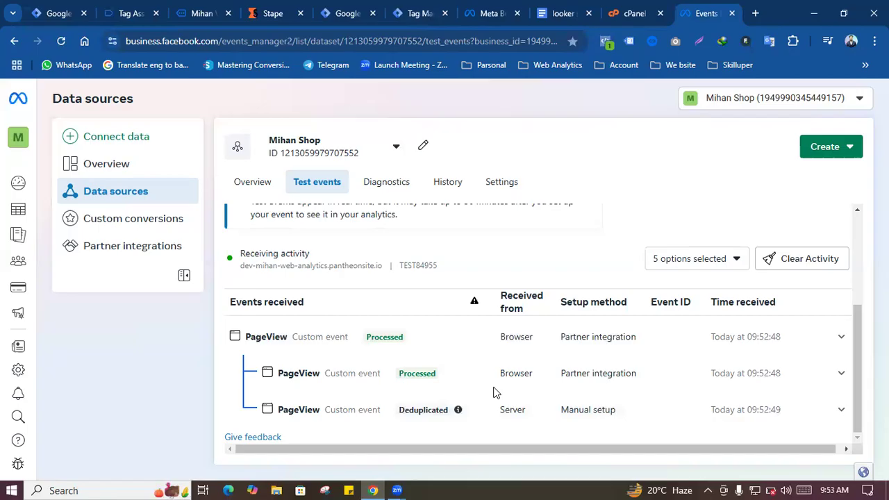
{"action": "left_click", "coordinate": [130, 12]}
{"action": "left_click", "coordinate": [55, 14]}
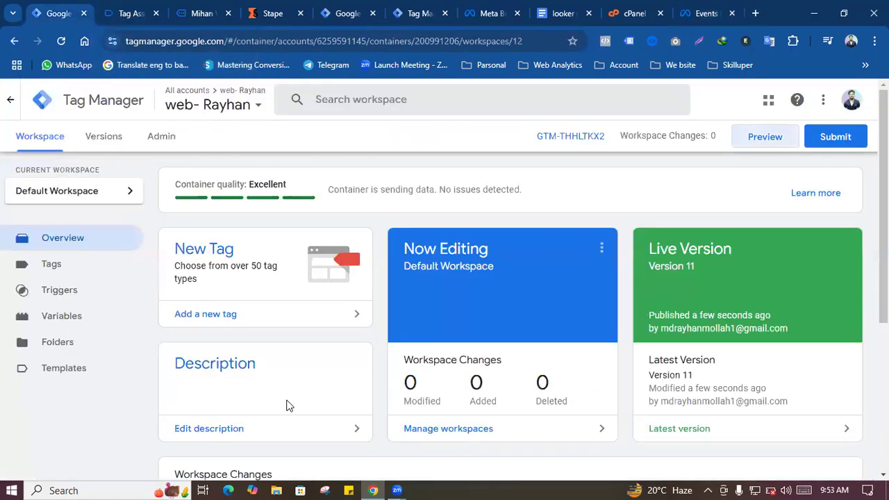
{"action": "left_click", "coordinate": [68, 273]}
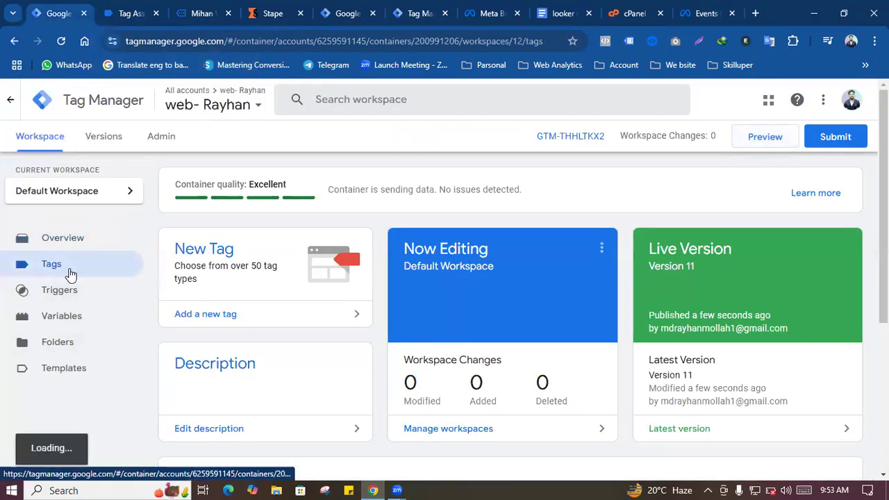
{"action": "left_click", "coordinate": [78, 322]}
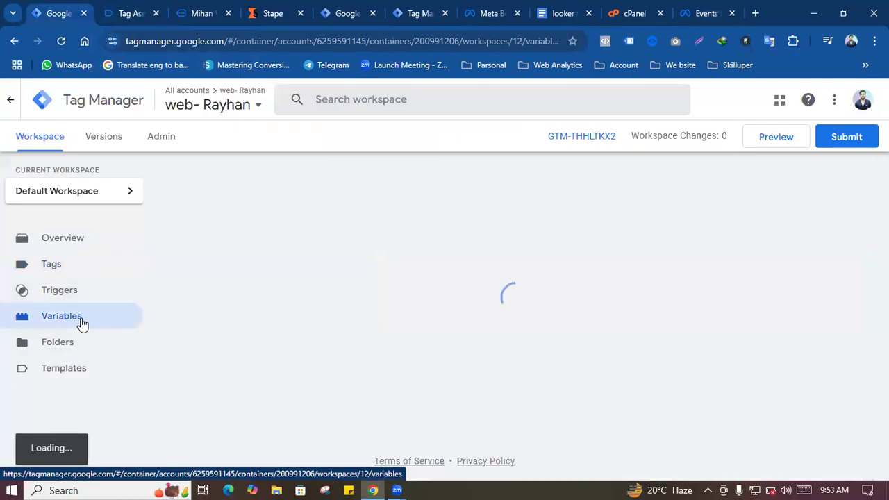
{"action": "left_click", "coordinate": [810, 193]}
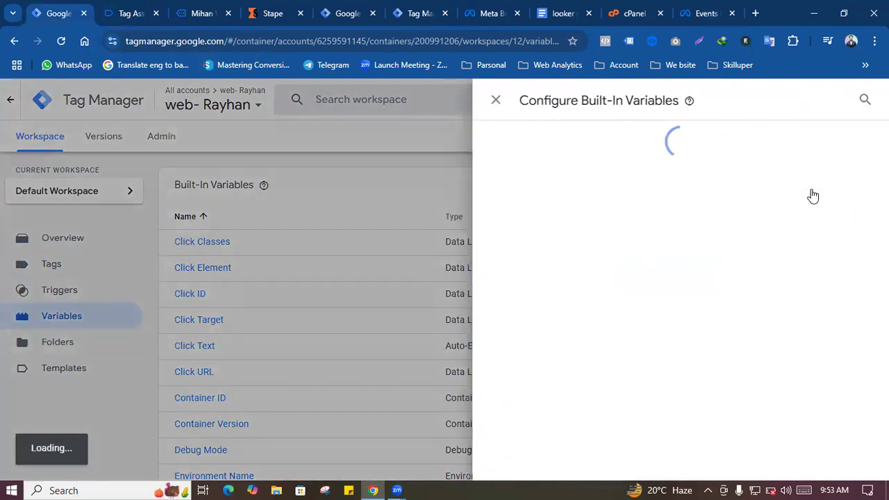
{"action": "left_click", "coordinate": [496, 100]}
{"action": "scroll", "coordinate": [514, 351], "scroll_direction": "down", "scroll_amount": 4}
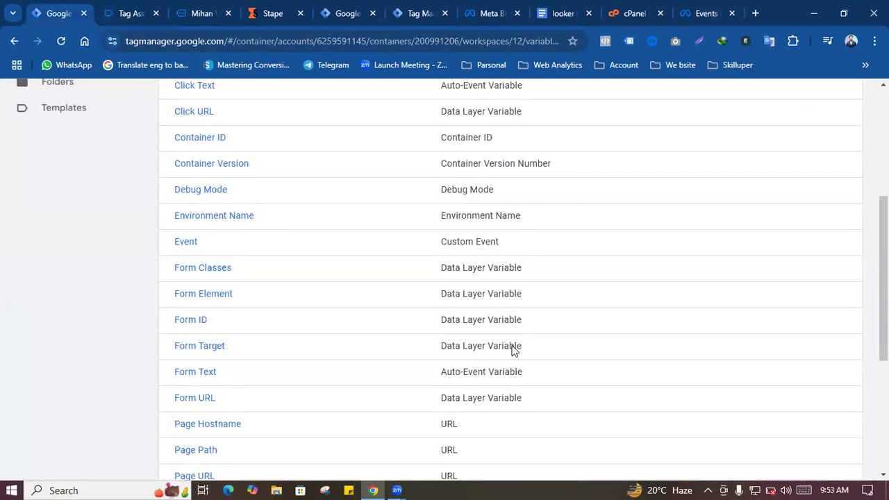
{"action": "scroll", "coordinate": [513, 350], "scroll_direction": "down", "scroll_amount": 3}
- Create and save a user-defined Event Id variable named Event-id
{"action": "left_click", "coordinate": [822, 279]}
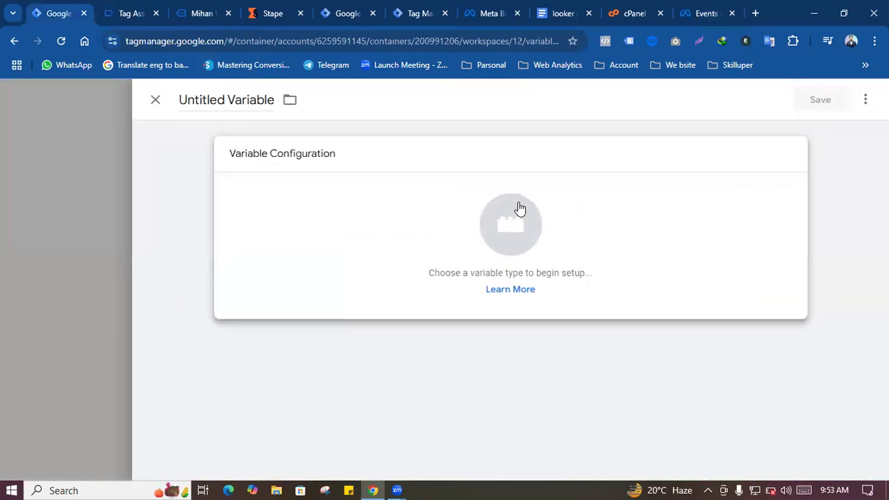
{"action": "left_click", "coordinate": [519, 209]}
{"action": "scroll", "coordinate": [690, 361], "scroll_direction": "down", "scroll_amount": 2}
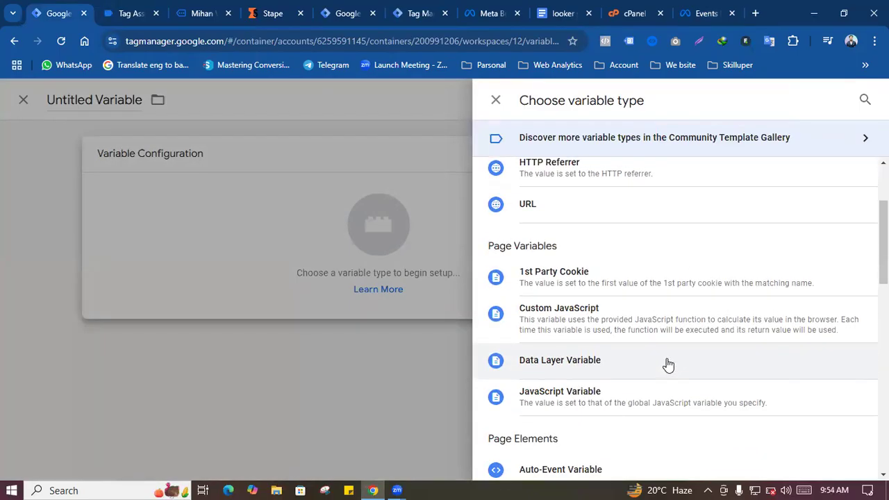
{"action": "scroll", "coordinate": [666, 364], "scroll_direction": "up", "scroll_amount": 3}
{"action": "left_click", "coordinate": [635, 214]}
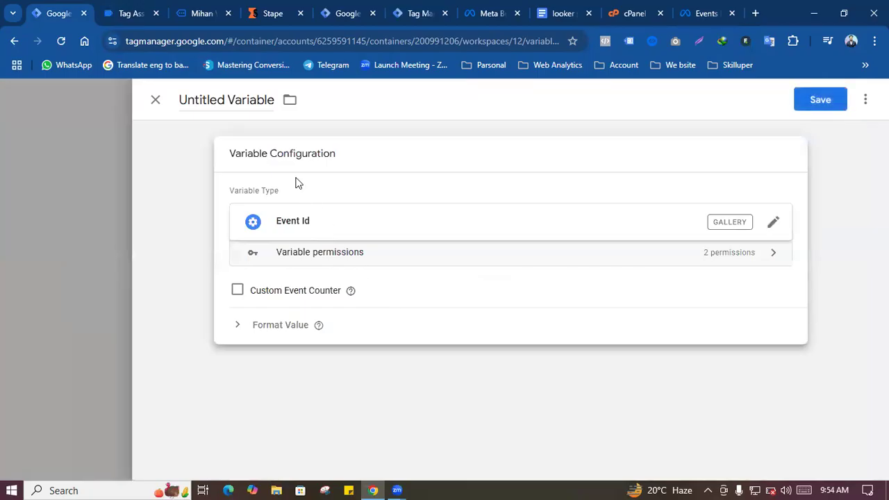
{"action": "left_click", "coordinate": [245, 101]}
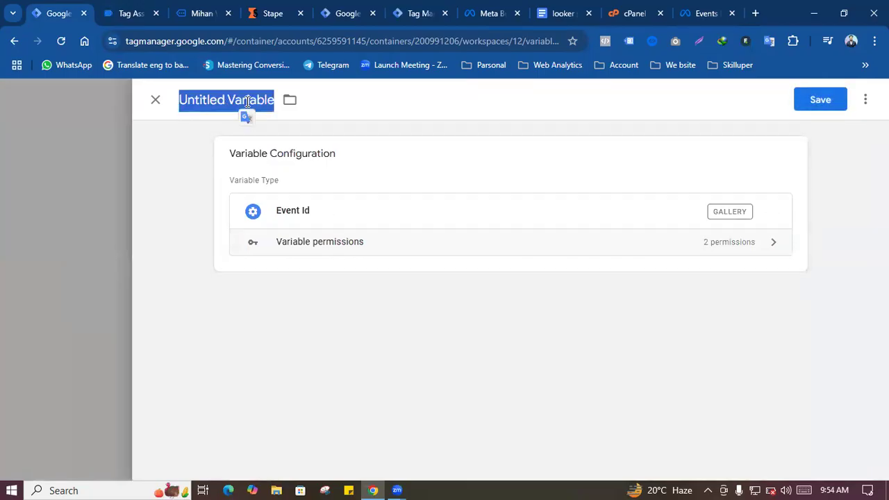
{"action": "type", "text": "Event-id"}
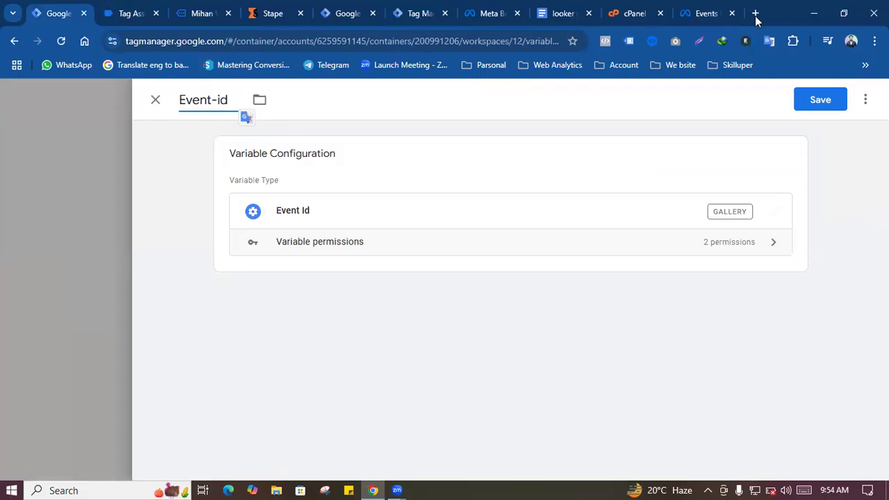
{"action": "left_click", "coordinate": [820, 104]}
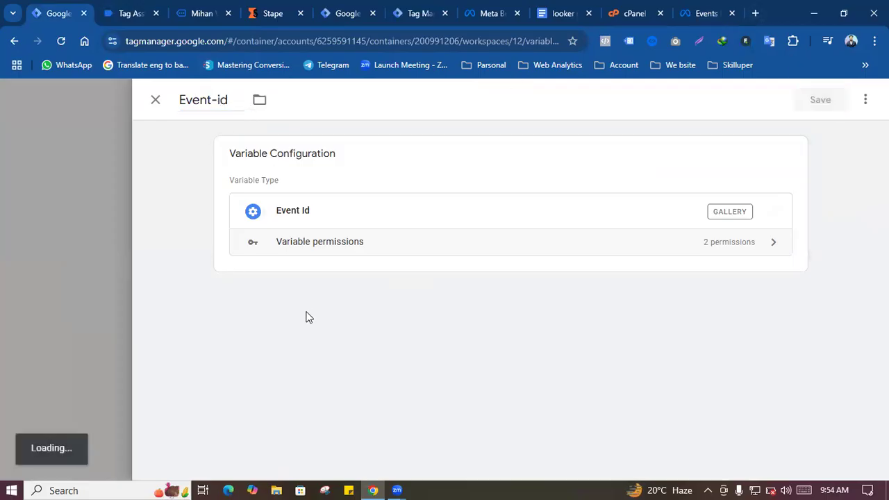
{"action": "scroll", "coordinate": [268, 328], "scroll_direction": "up", "scroll_amount": 3}
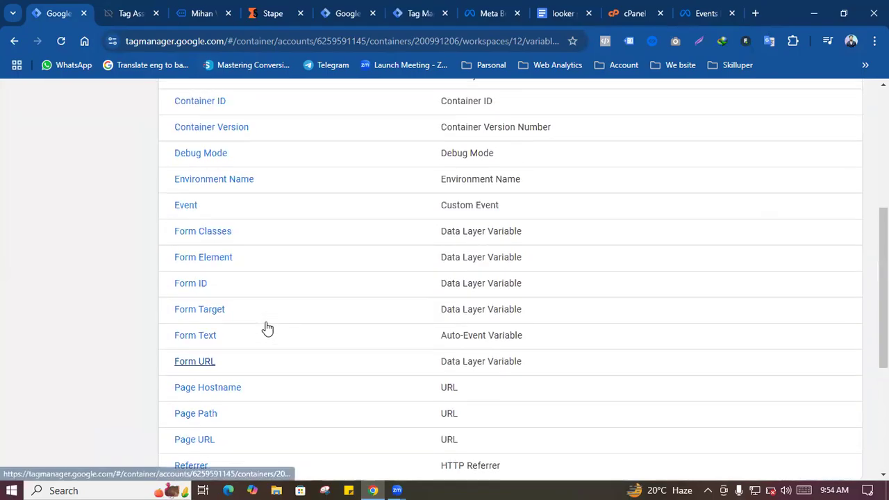
{"action": "scroll", "coordinate": [268, 328], "scroll_direction": "up", "scroll_amount": 4}
{"action": "left_click", "coordinate": [52, 263]}
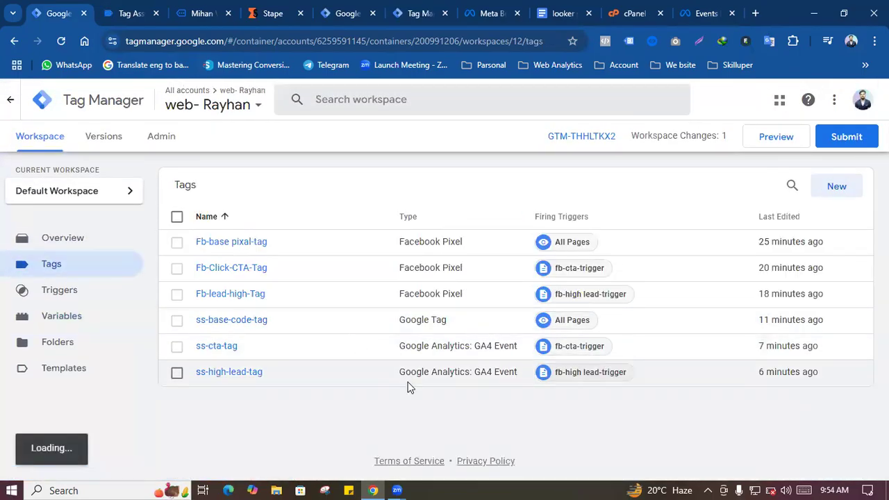
- In Fb-base pixal-tag, set the More Settings Event ID to {{Event-id}} and save the tag
{"action": "left_click", "coordinate": [256, 243]}
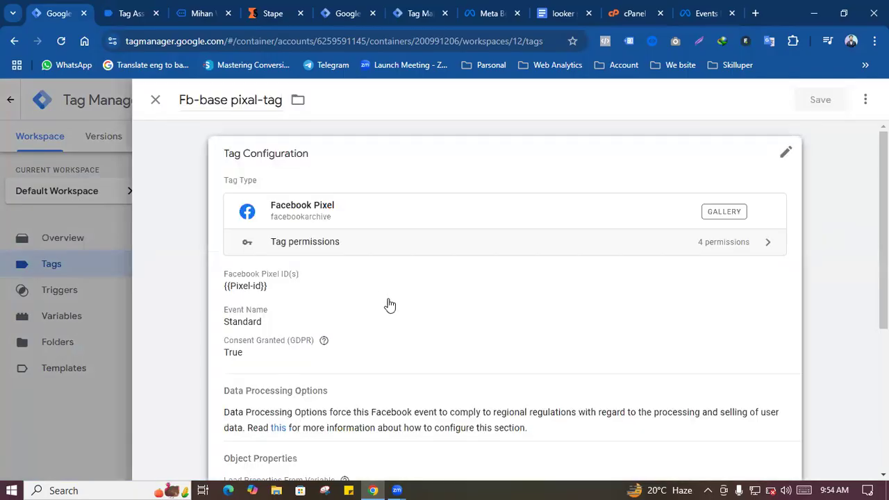
{"action": "scroll", "coordinate": [416, 295], "scroll_direction": "down", "scroll_amount": 2}
{"action": "left_click", "coordinate": [531, 372]}
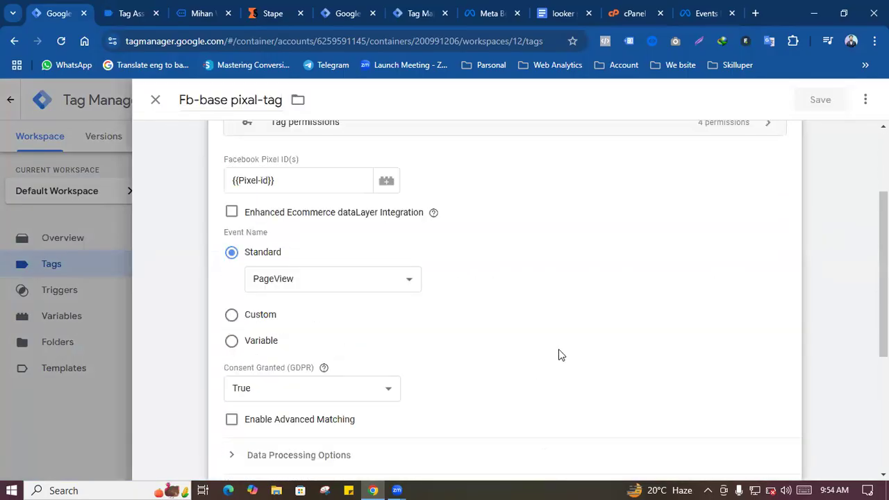
{"action": "scroll", "coordinate": [561, 355], "scroll_direction": "down", "scroll_amount": 4}
{"action": "left_click", "coordinate": [338, 252]}
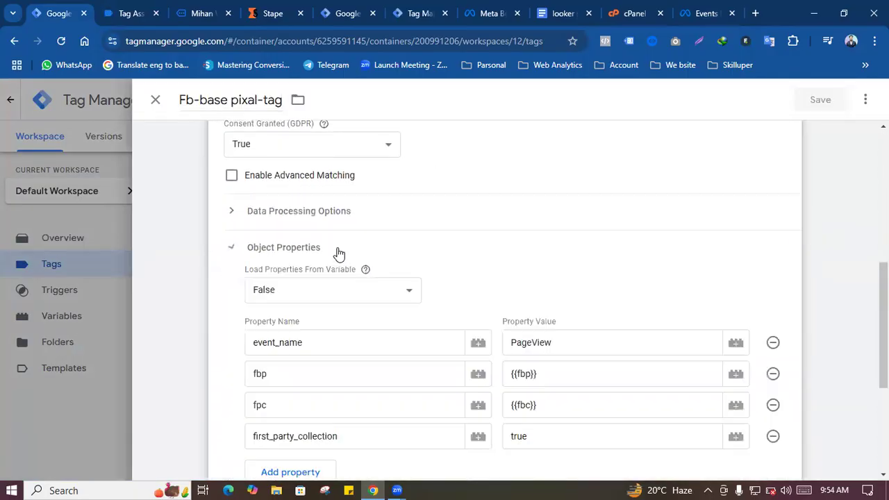
{"action": "scroll", "coordinate": [307, 332], "scroll_direction": "down", "scroll_amount": 2}
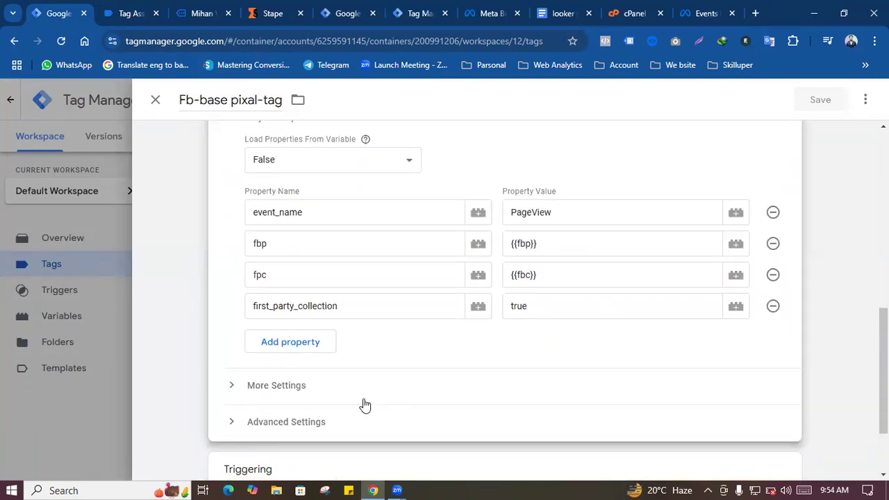
{"action": "left_click", "coordinate": [273, 392]}
{"action": "scroll", "coordinate": [444, 382], "scroll_direction": "down", "scroll_amount": 3}
{"action": "left_click", "coordinate": [324, 279]}
{"action": "type", "text": "{{"}
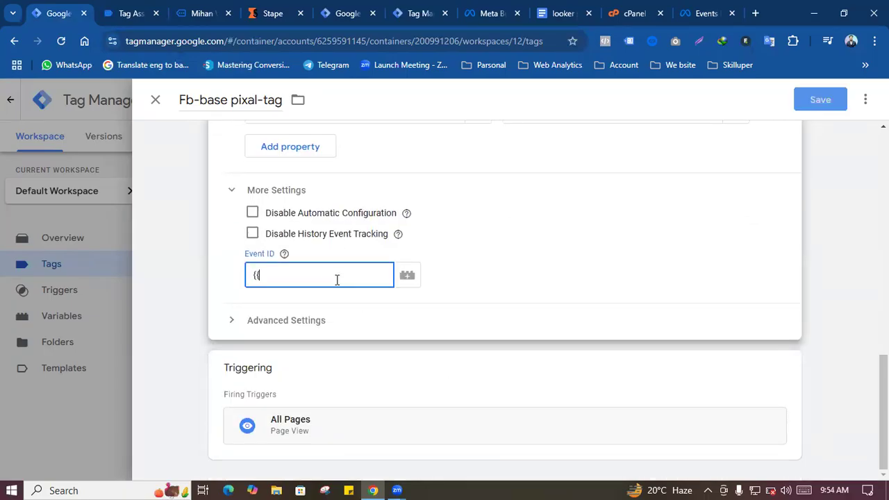
{"action": "type", "text": "eve"}
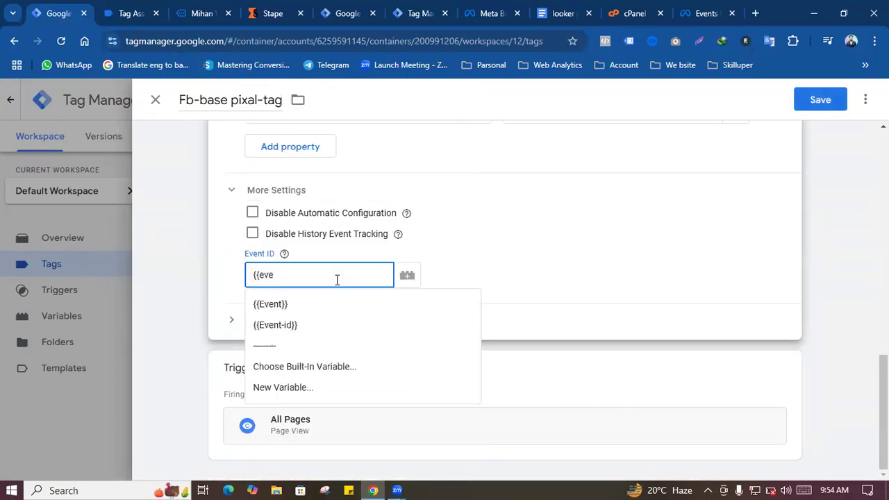
{"action": "left_click", "coordinate": [326, 324]}
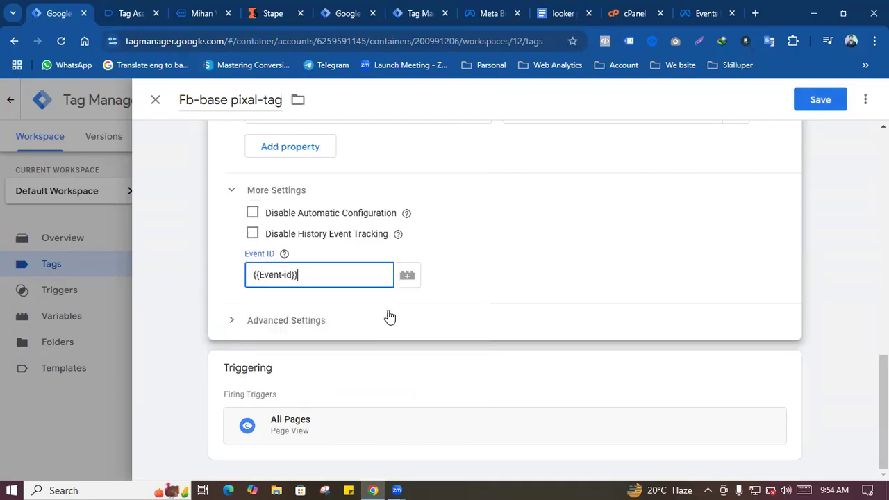
{"action": "left_click", "coordinate": [808, 106]}
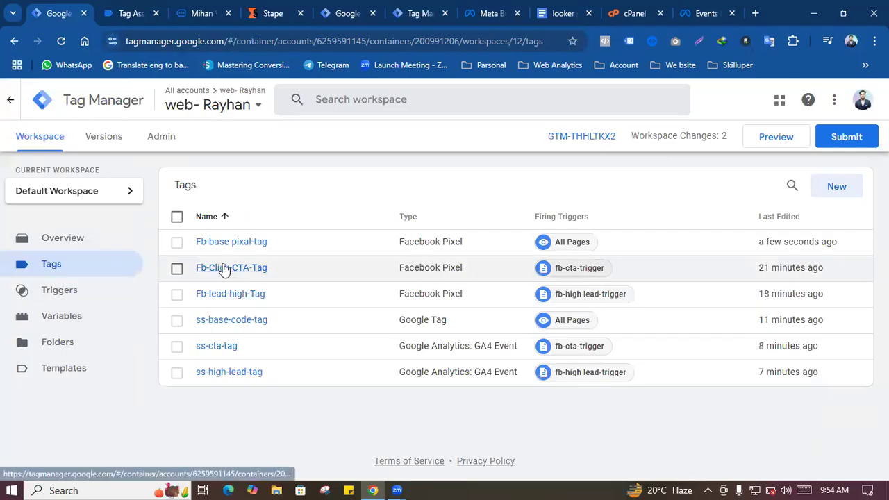
{"action": "left_click", "coordinate": [224, 267]}
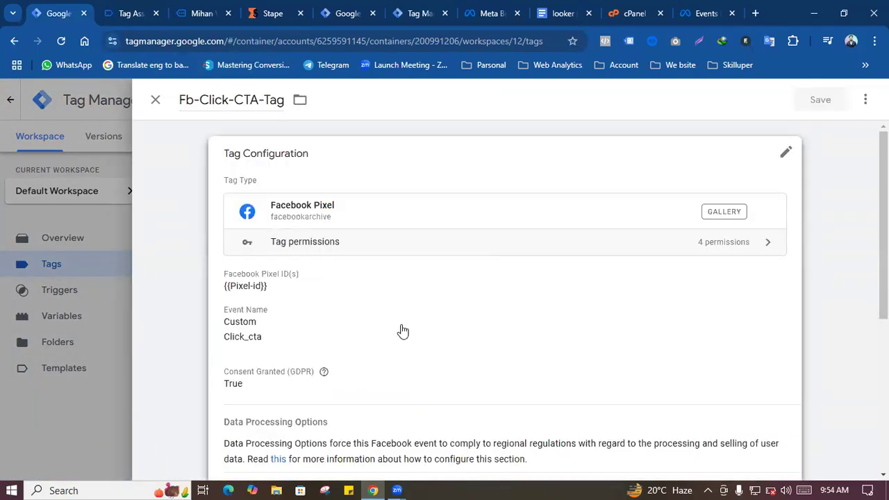
- Set Fb-Click-CTA-Tag's Event ID to {{Event-id}} under More Settings and save it
{"action": "left_click", "coordinate": [403, 331]}
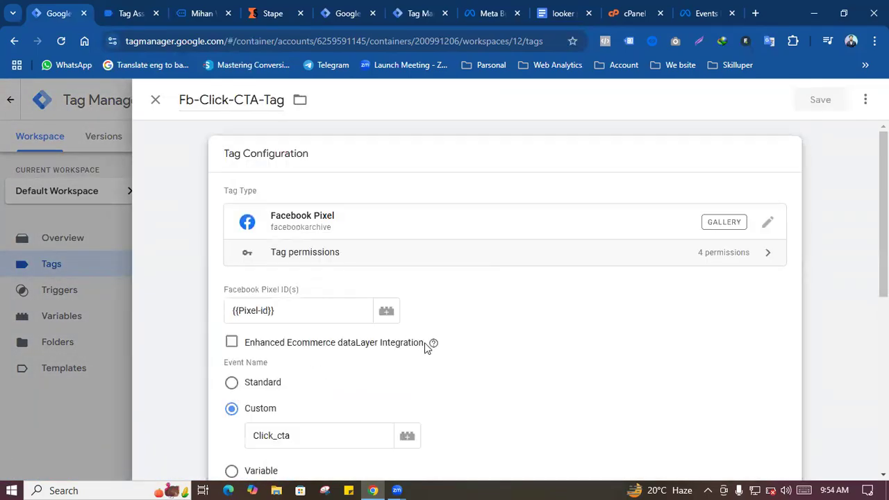
{"action": "scroll", "coordinate": [369, 378], "scroll_direction": "down", "scroll_amount": 5}
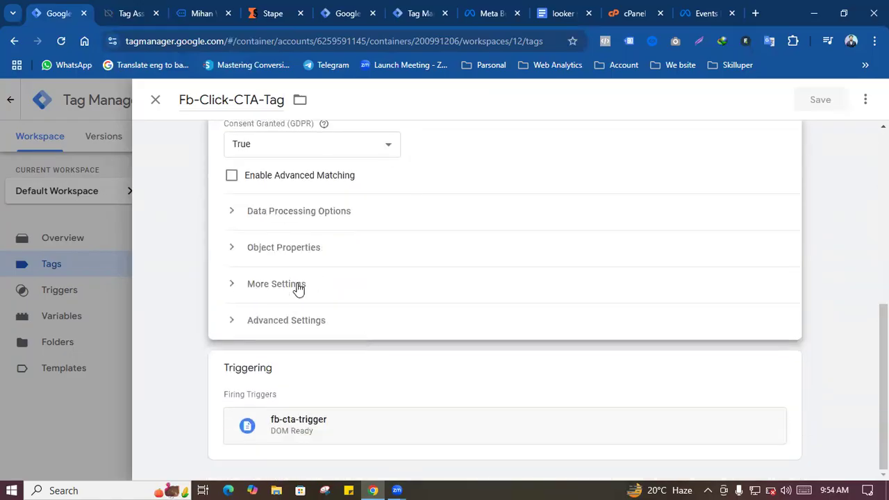
{"action": "left_click", "coordinate": [297, 286]}
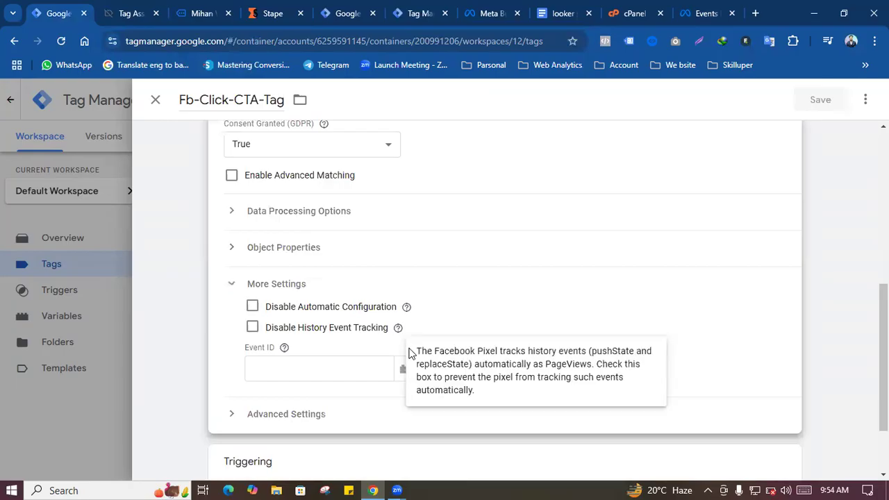
{"action": "left_click", "coordinate": [330, 366]}
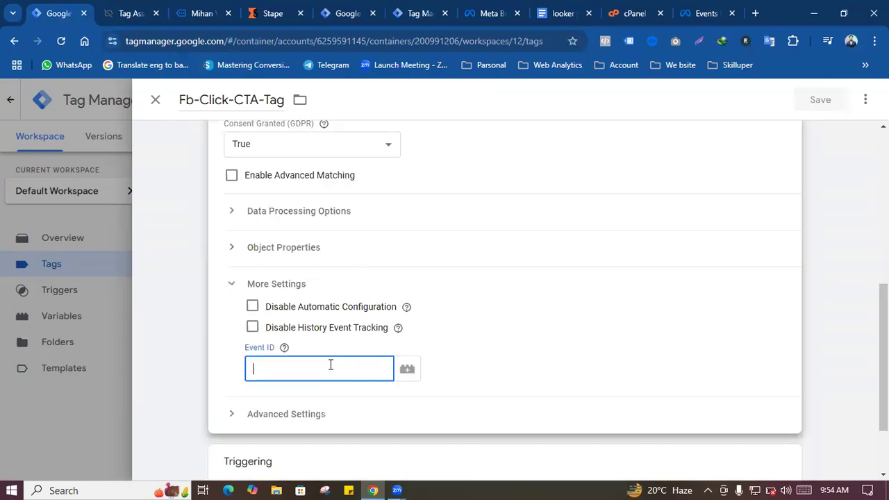
{"action": "type", "text": "{{ev"}
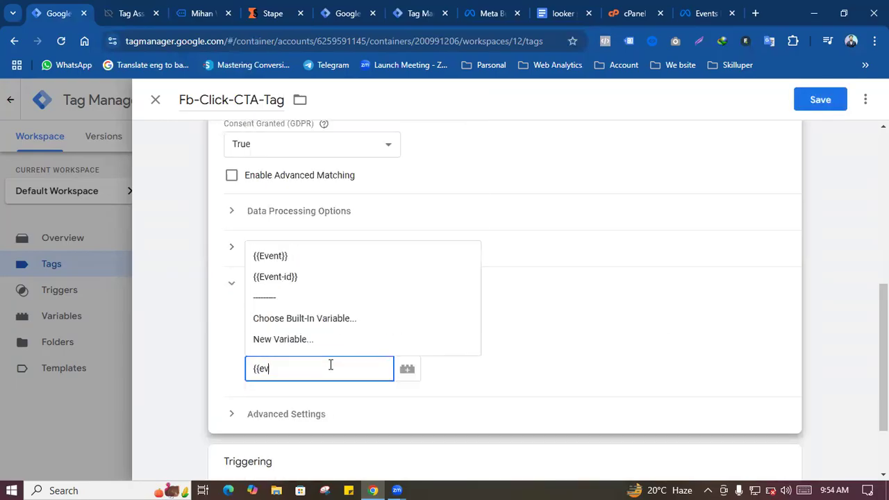
{"action": "left_click", "coordinate": [312, 276]}
{"action": "left_click", "coordinate": [814, 101]}
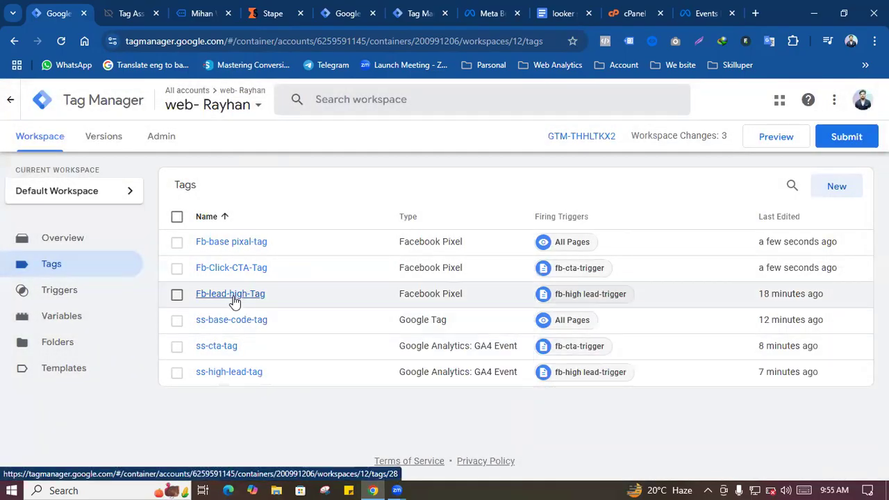
- Set Fb-lead-high-Tag's Event ID to {{Event-id}} under More Settings and save it
{"action": "left_click", "coordinate": [233, 294]}
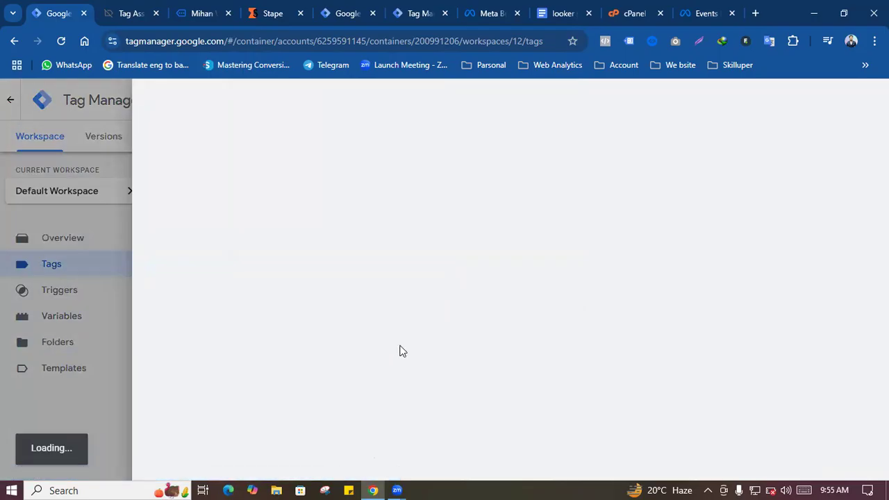
{"action": "scroll", "coordinate": [462, 331], "scroll_direction": "down", "scroll_amount": 5}
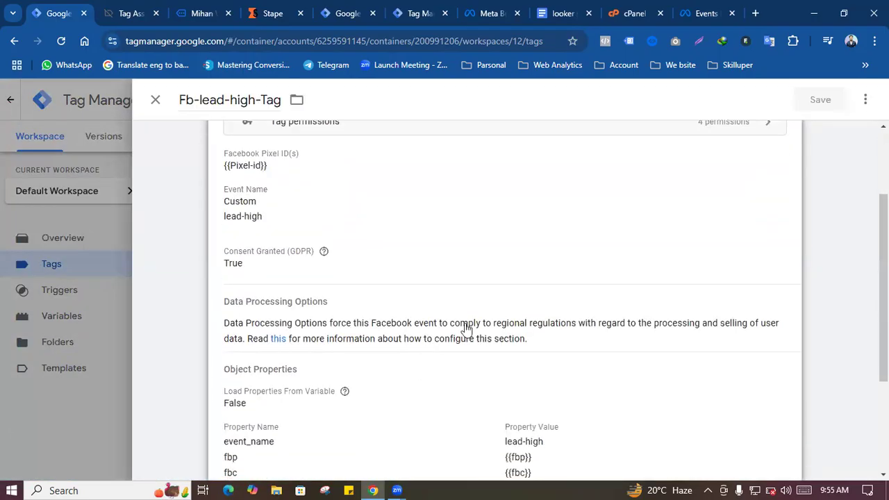
{"action": "left_click", "coordinate": [607, 325]}
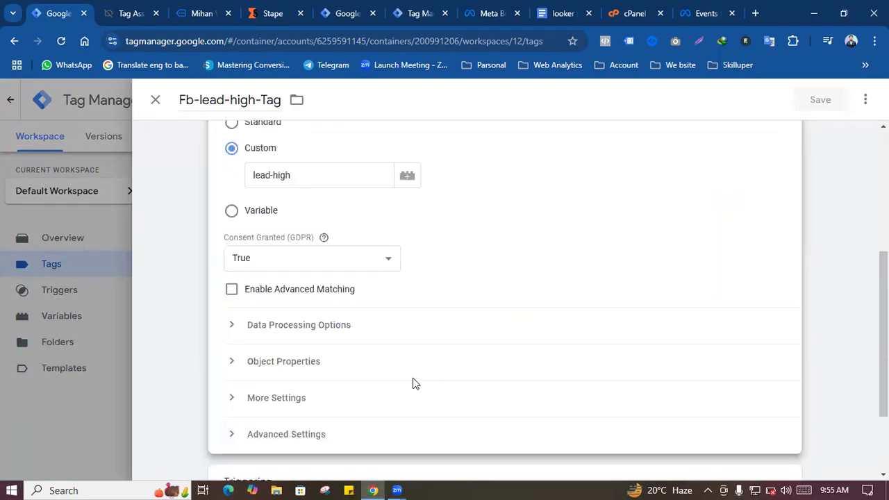
{"action": "scroll", "coordinate": [424, 375], "scroll_direction": "down", "scroll_amount": 1}
{"action": "left_click", "coordinate": [379, 347]}
{"action": "scroll", "coordinate": [480, 372], "scroll_direction": "down", "scroll_amount": 2}
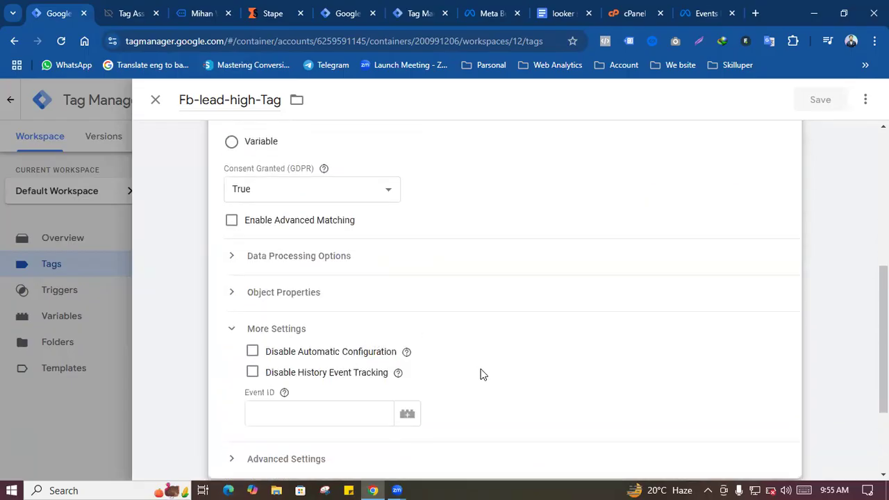
{"action": "left_click", "coordinate": [327, 287]}
{"action": "type", "text": "{{ev"}
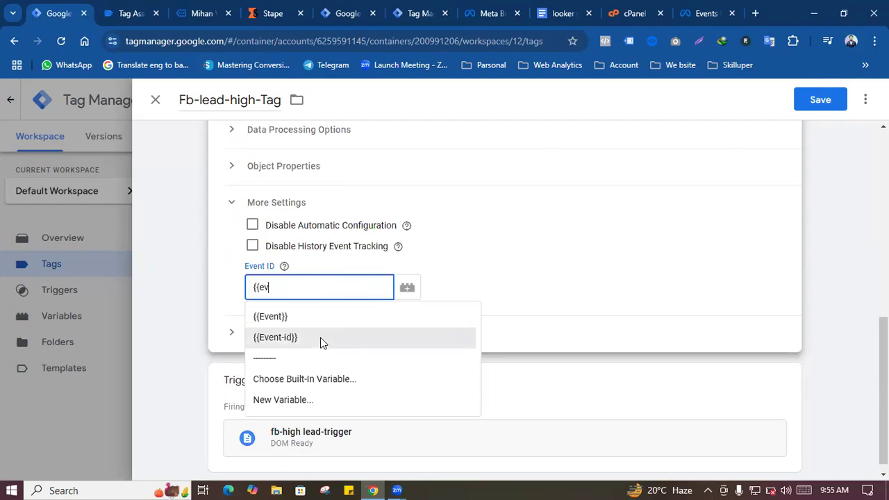
{"action": "left_click", "coordinate": [277, 336]}
{"action": "left_click", "coordinate": [819, 100]}
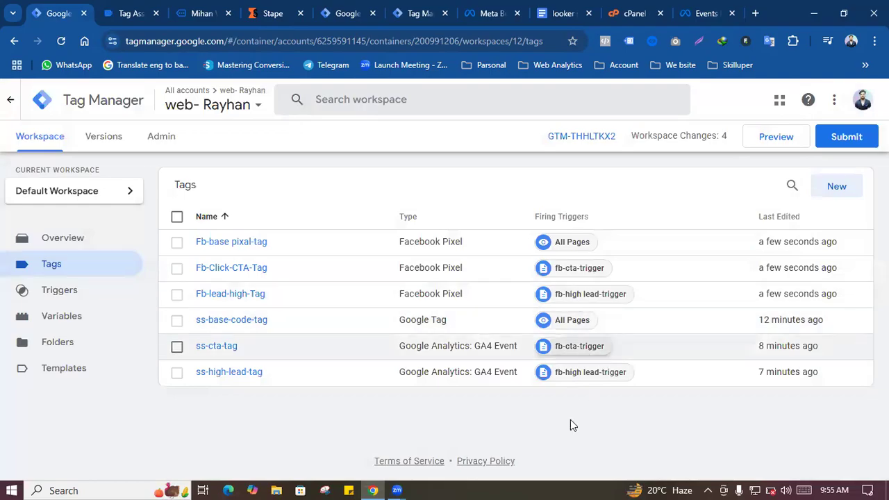
- In cPanel, search the tools for 'Z' and open Zone Editor for mindmappers.agency
{"action": "left_click", "coordinate": [632, 15]}
{"action": "left_click", "coordinate": [632, 98]}
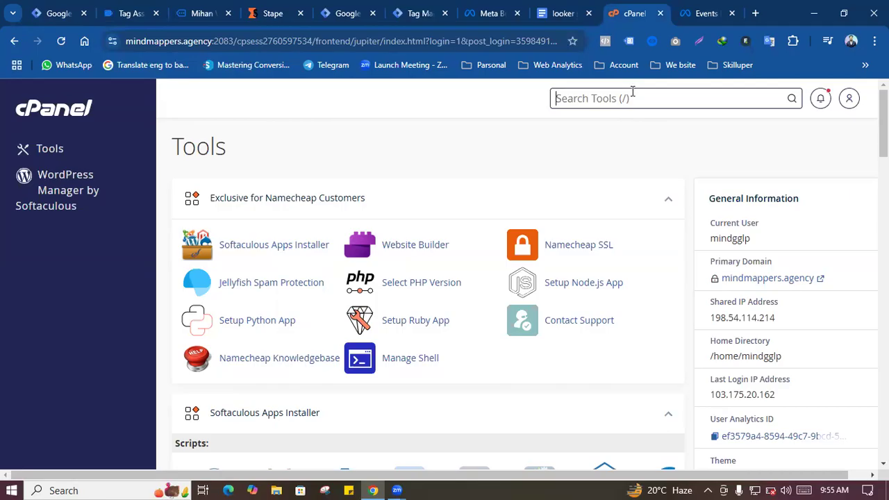
{"action": "type", "text": "Z"}
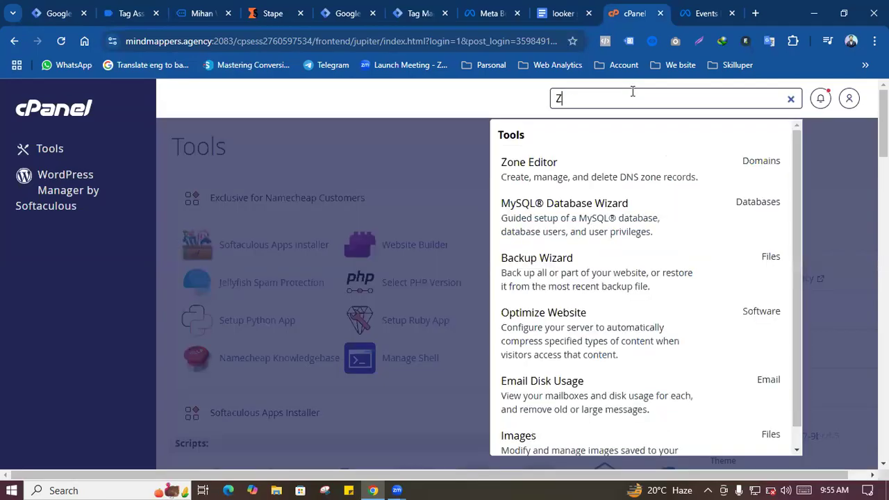
{"action": "left_click", "coordinate": [637, 191]}
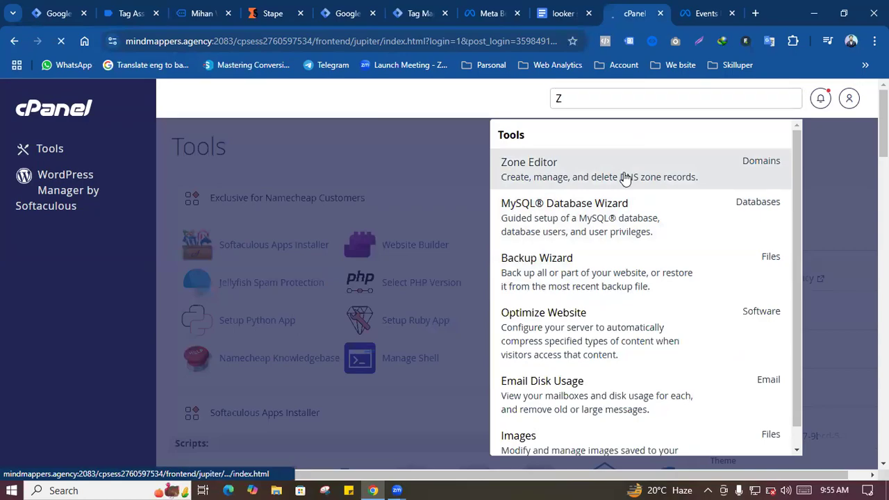
{"action": "left_click", "coordinate": [459, 318]}
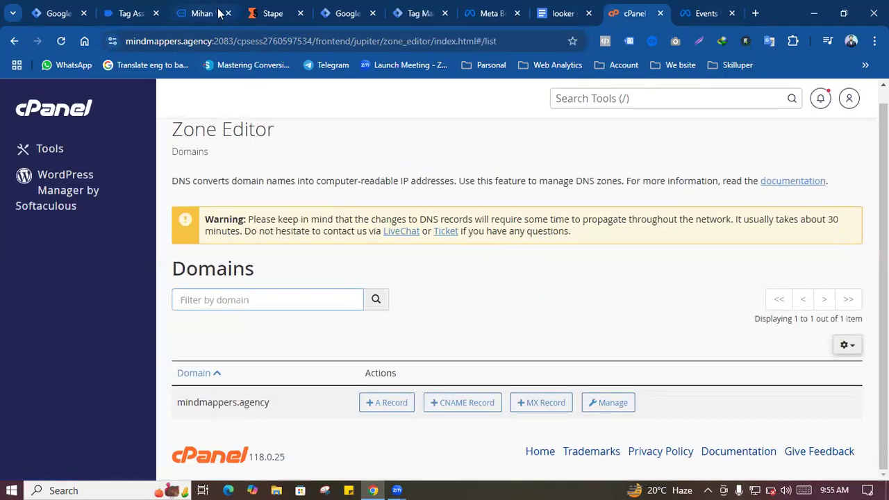
{"action": "mouse_move", "coordinate": [266, 20]}
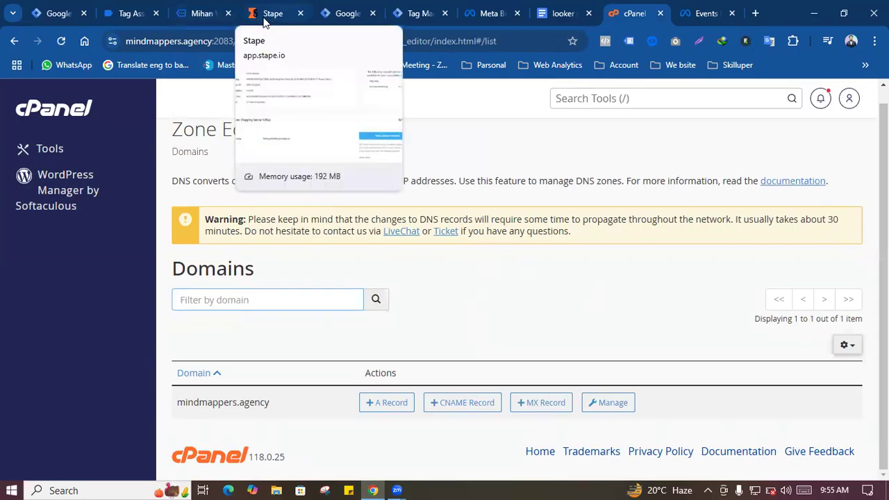
- On the Stape container, add a custom domain and enter ssn.mindmappers.agency
{"action": "left_click", "coordinate": [263, 23]}
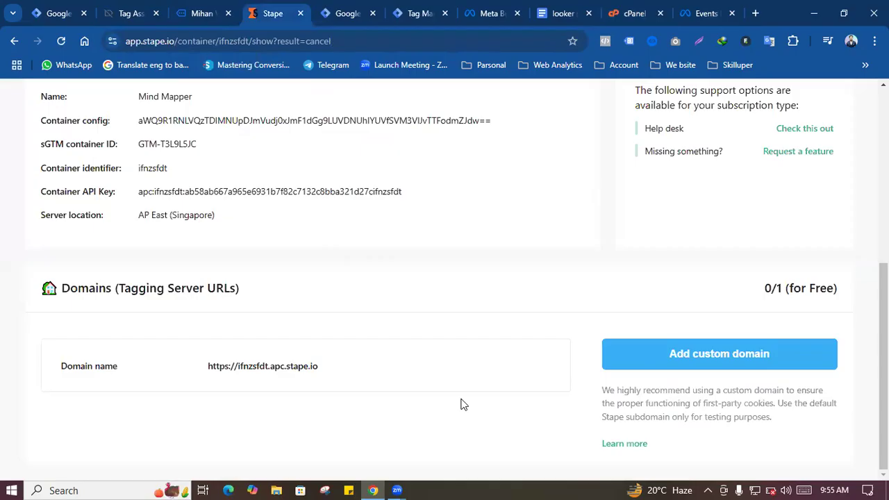
{"action": "scroll", "coordinate": [382, 342], "scroll_direction": "up", "scroll_amount": 3}
{"action": "scroll", "coordinate": [383, 343], "scroll_direction": "down", "scroll_amount": 3}
{"action": "left_click", "coordinate": [715, 361]}
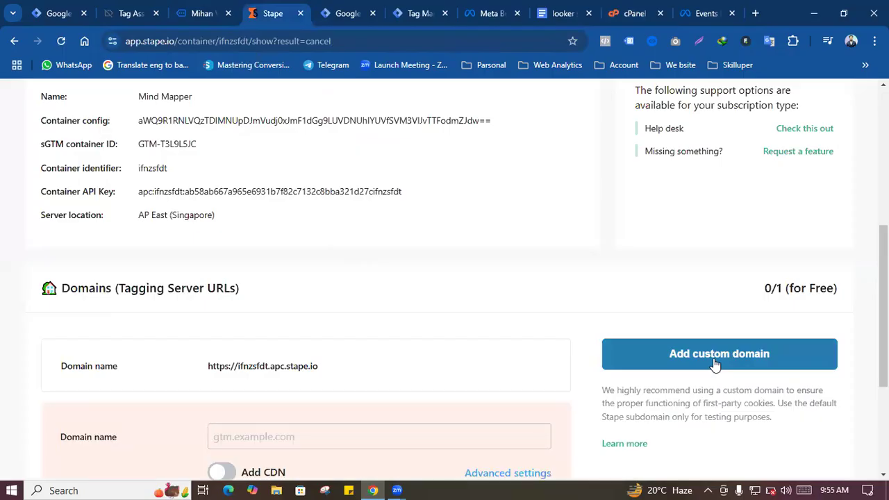
{"action": "scroll", "coordinate": [313, 307], "scroll_direction": "down", "scroll_amount": 3}
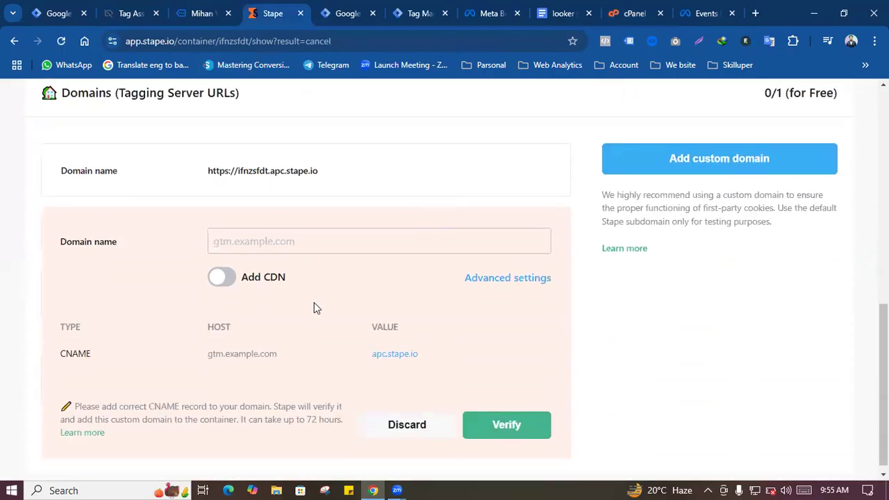
{"action": "left_click", "coordinate": [275, 246]}
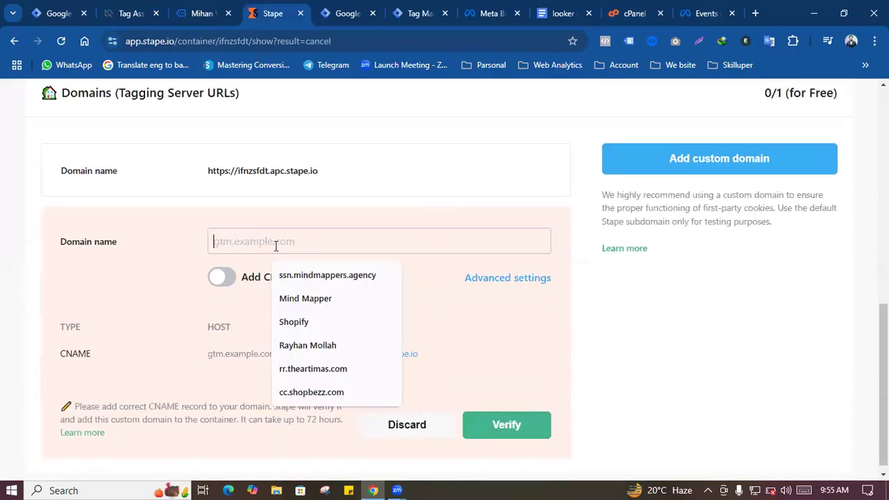
{"action": "left_click", "coordinate": [325, 276]}
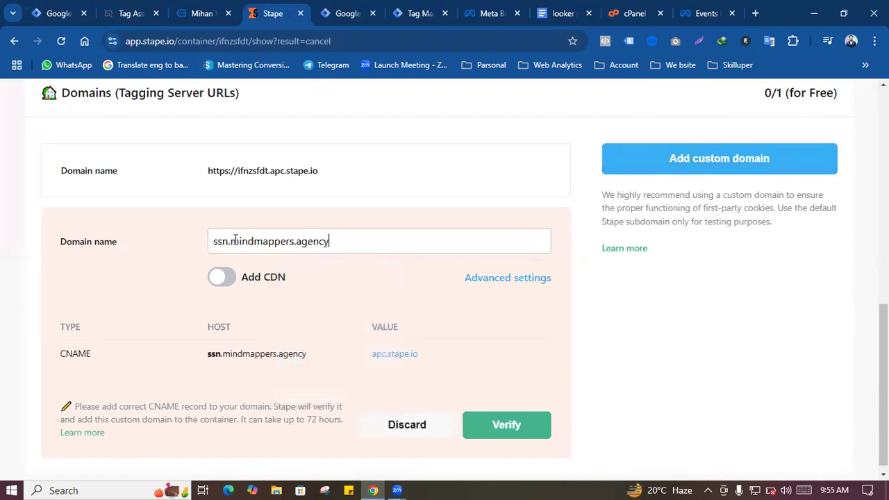
{"action": "left_click_drag", "start_coordinate": [234, 240], "coordinate": [351, 241]}
{"action": "left_click", "coordinate": [351, 241]}
{"action": "left_click_drag", "start_coordinate": [230, 241], "coordinate": [210, 239]}
- Leave the Add CDN option off and expand the Advanced DNS settings
{"action": "left_click", "coordinate": [217, 278]}
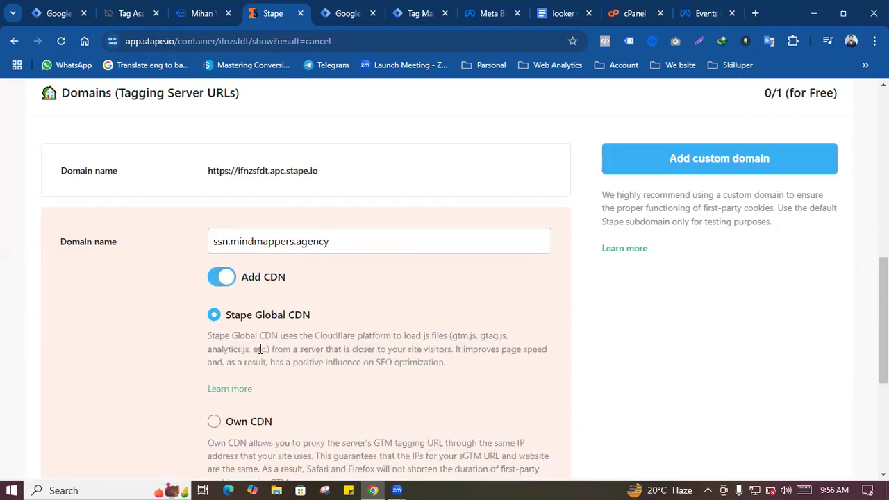
{"action": "scroll", "coordinate": [296, 384], "scroll_direction": "down", "scroll_amount": 1}
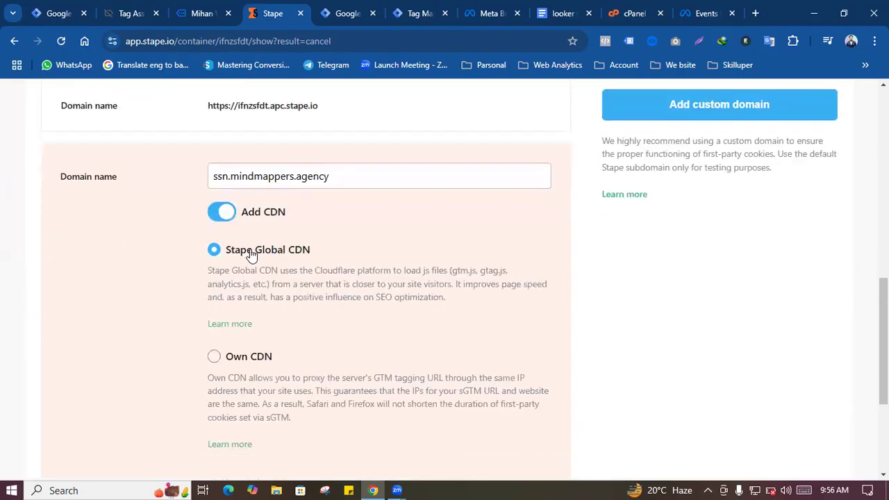
{"action": "scroll", "coordinate": [251, 256], "scroll_direction": "down", "scroll_amount": 3}
{"action": "left_click_drag", "start_coordinate": [69, 318], "coordinate": [91, 345]}
{"action": "scroll", "coordinate": [303, 335], "scroll_direction": "up", "scroll_amount": 3}
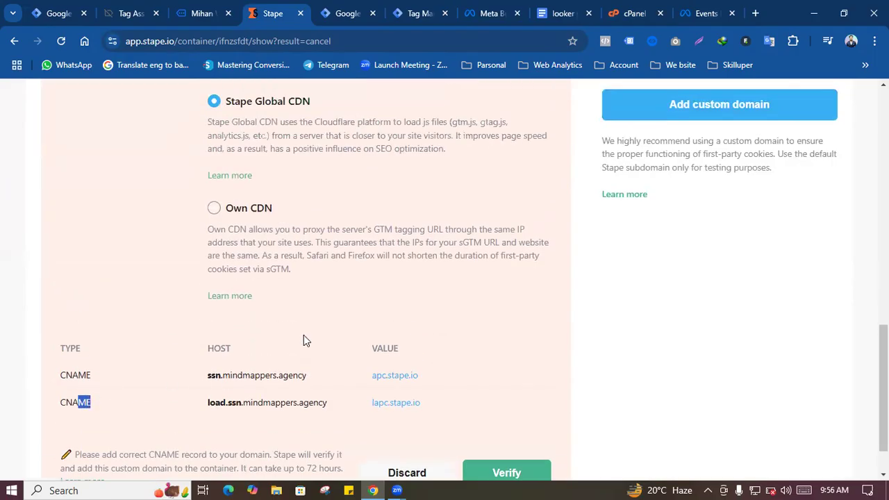
{"action": "left_click", "coordinate": [223, 203]}
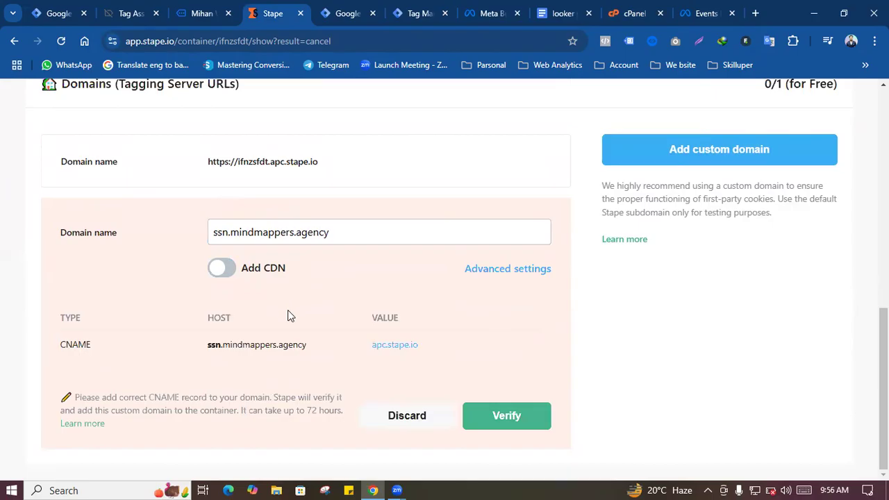
{"action": "left_click", "coordinate": [507, 268]}
{"action": "scroll", "coordinate": [432, 329], "scroll_direction": "down", "scroll_amount": 1}
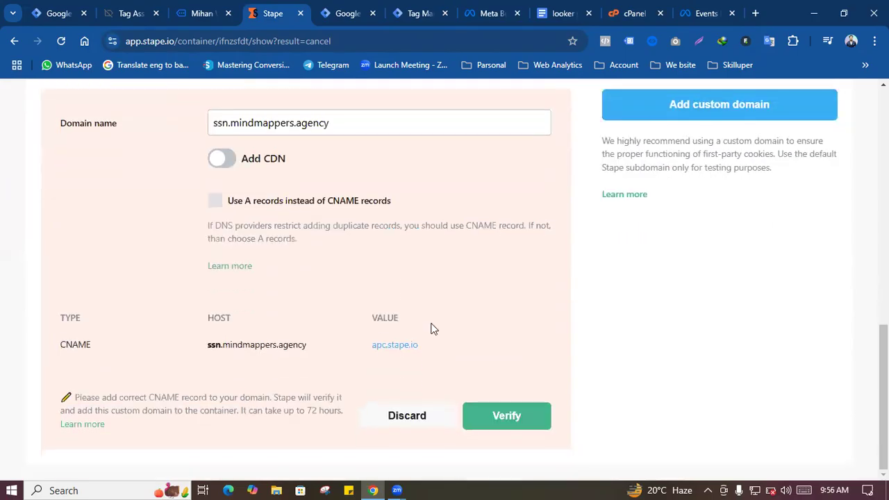
- Switch Stape's required records to A records: A 35.240.152.243 and AAAA 2600:1900:4080:5e6:8000::
{"action": "double_click", "coordinate": [74, 346]}
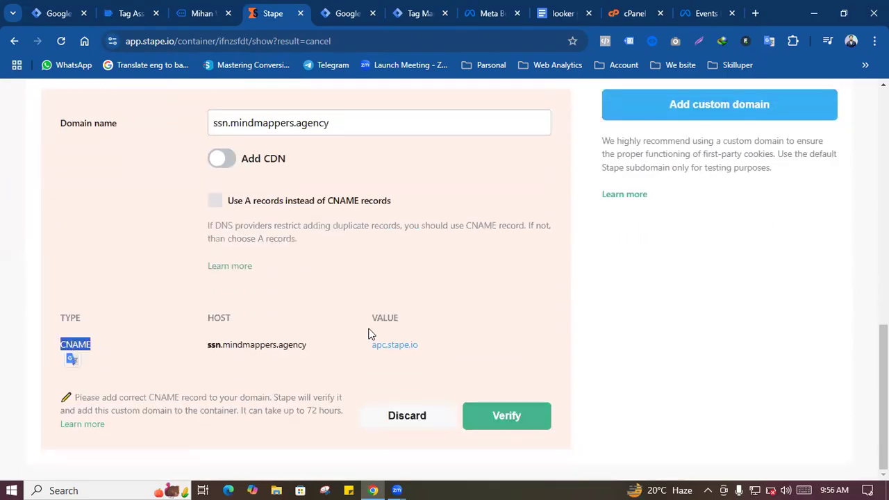
{"action": "left_click", "coordinate": [214, 201]}
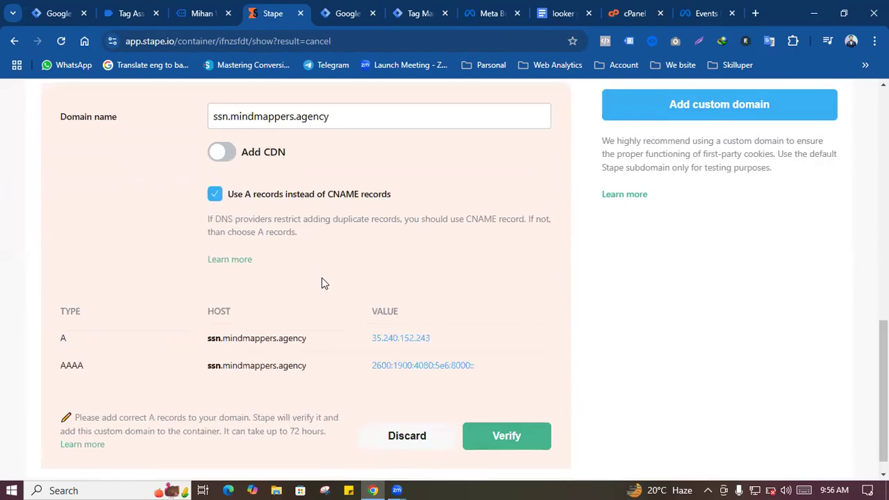
{"action": "double_click", "coordinate": [63, 318]}
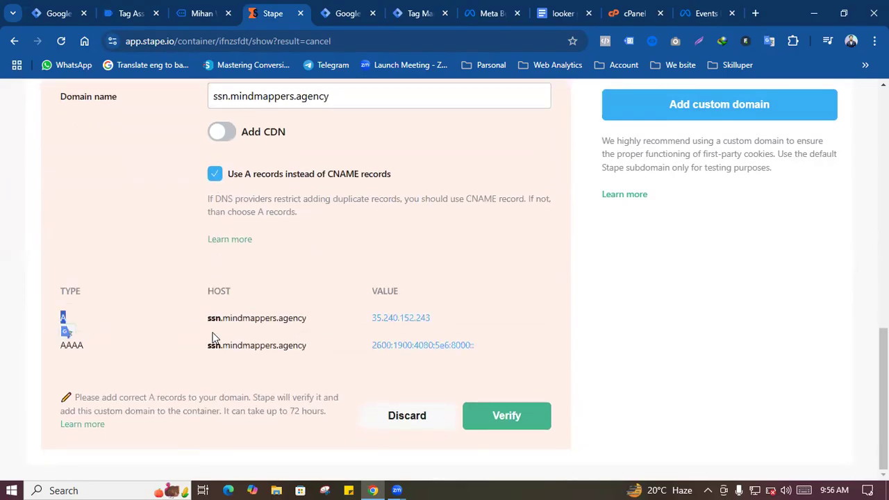
{"action": "double_click", "coordinate": [416, 317]}
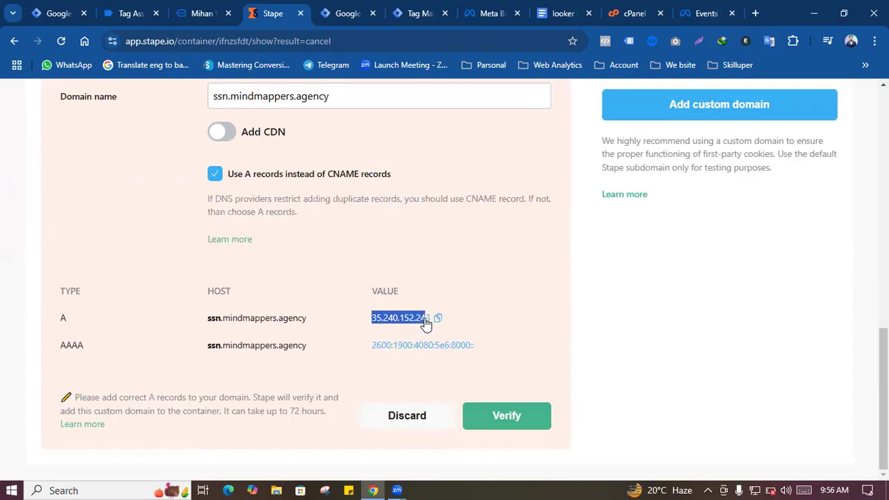
{"action": "left_click_drag", "start_coordinate": [372, 345], "coordinate": [477, 345]}
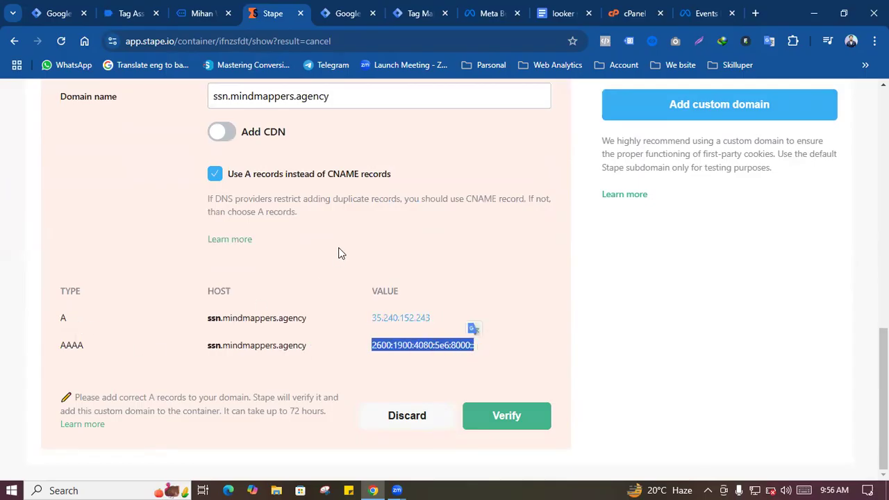
{"action": "double_click", "coordinate": [63, 318]}
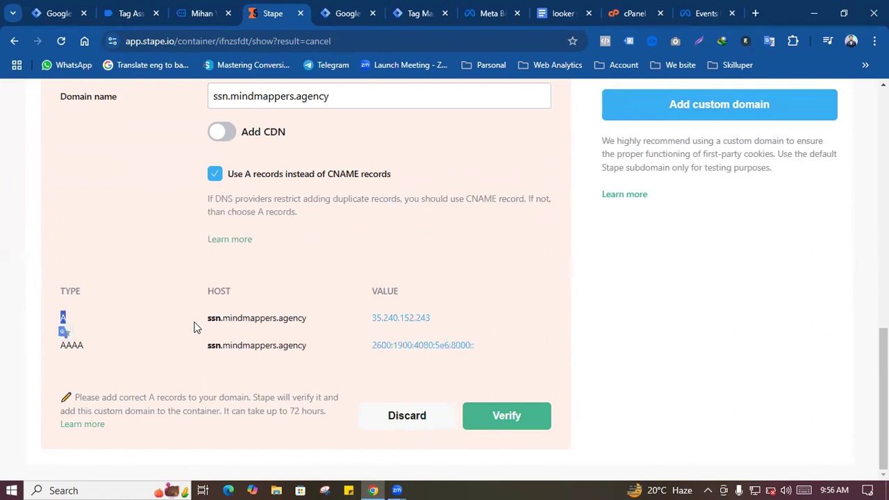
{"action": "left_click", "coordinate": [314, 318]}
- Start a new record in the mindmappers.agency zone named ssn.mindmappers.agency
{"action": "left_click", "coordinate": [631, 14]}
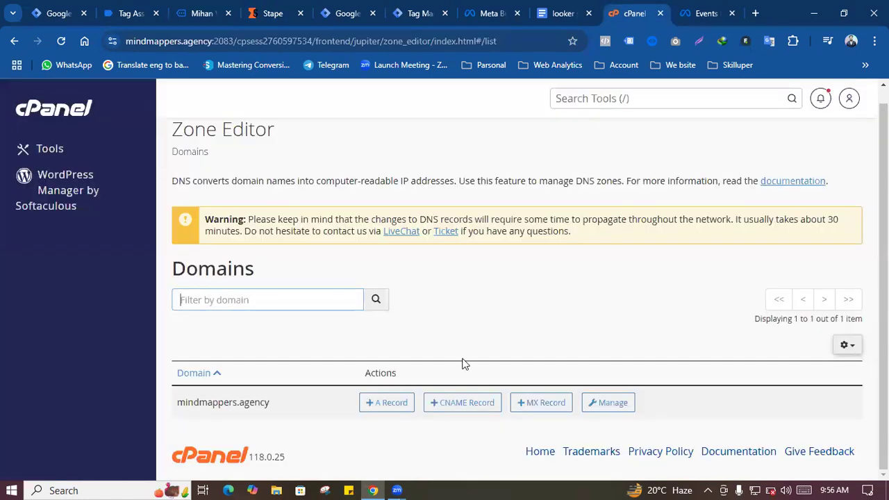
{"action": "left_click", "coordinate": [621, 405]}
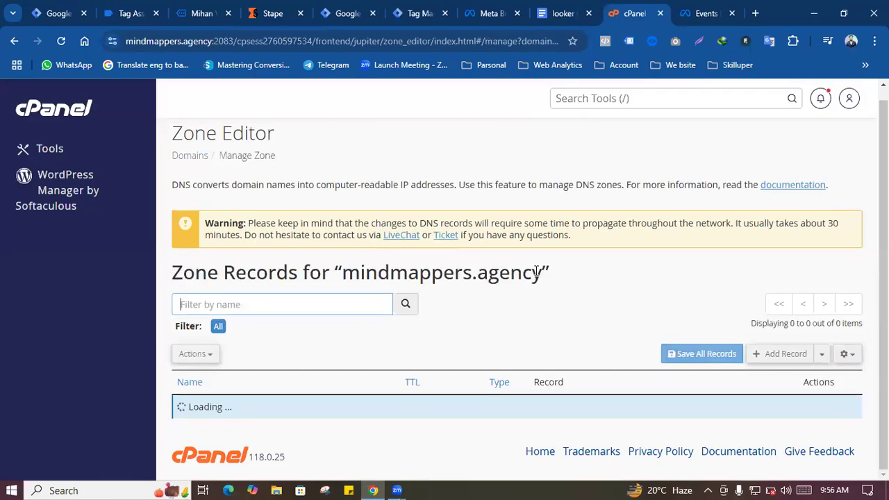
{"action": "scroll", "coordinate": [564, 297], "scroll_direction": "down", "scroll_amount": 3}
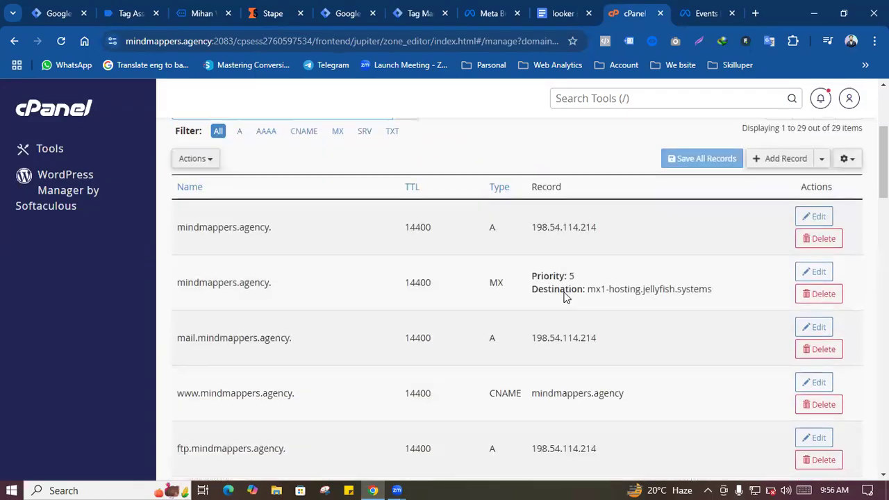
{"action": "left_click", "coordinate": [782, 162]}
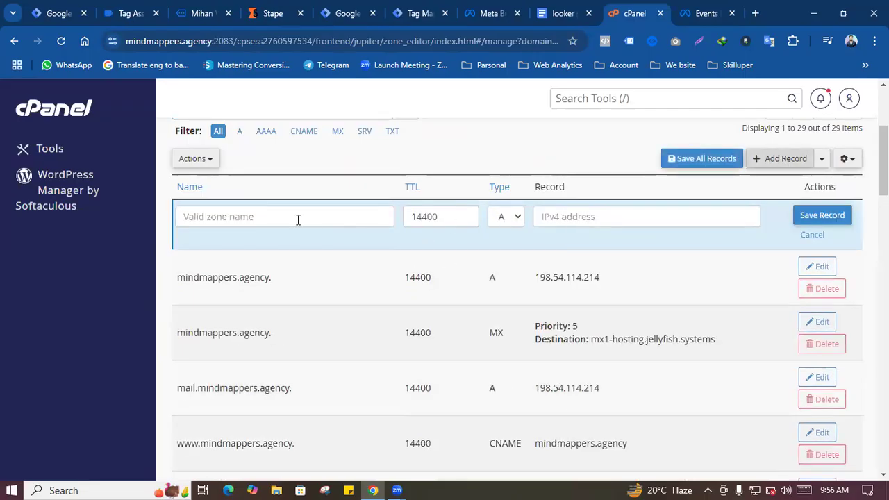
{"action": "left_click", "coordinate": [331, 219]}
{"action": "key", "text": "ctrl+v"}
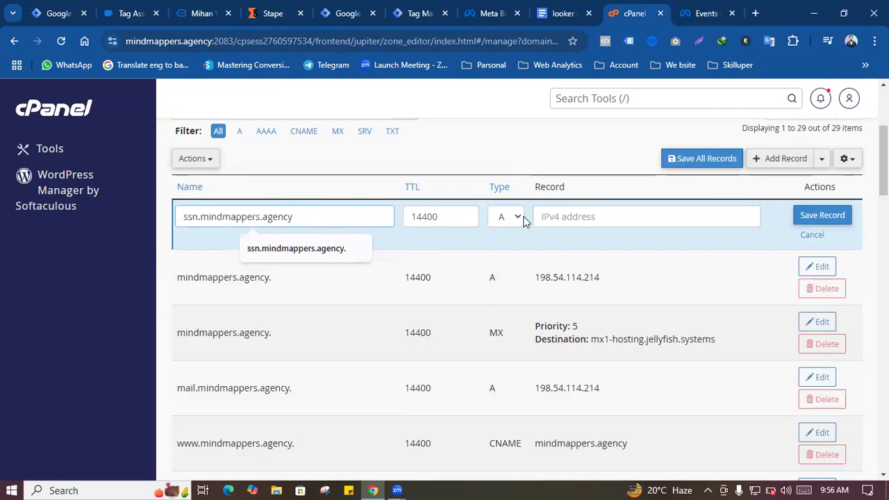
{"action": "left_click", "coordinate": [594, 216]}
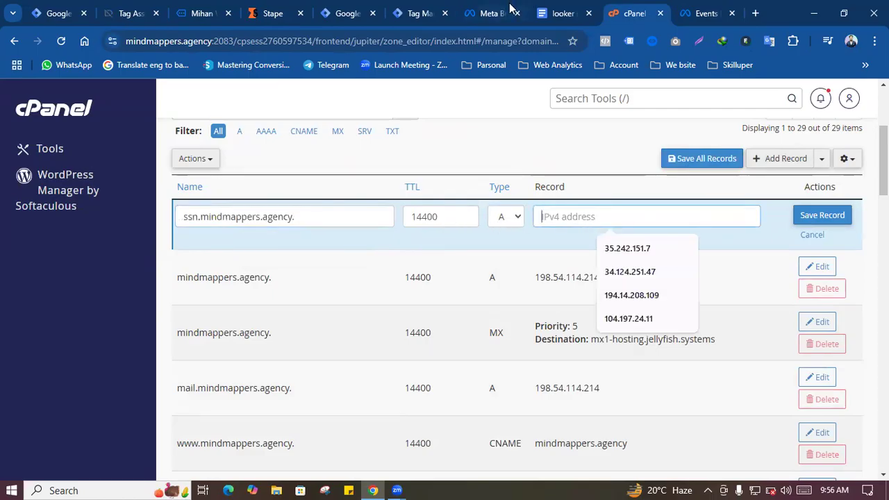
- Set it as an A record to 35.240.152.243 with TTL 300 and save
{"action": "left_click_drag", "start_coordinate": [281, 13], "coordinate": [656, 7]}
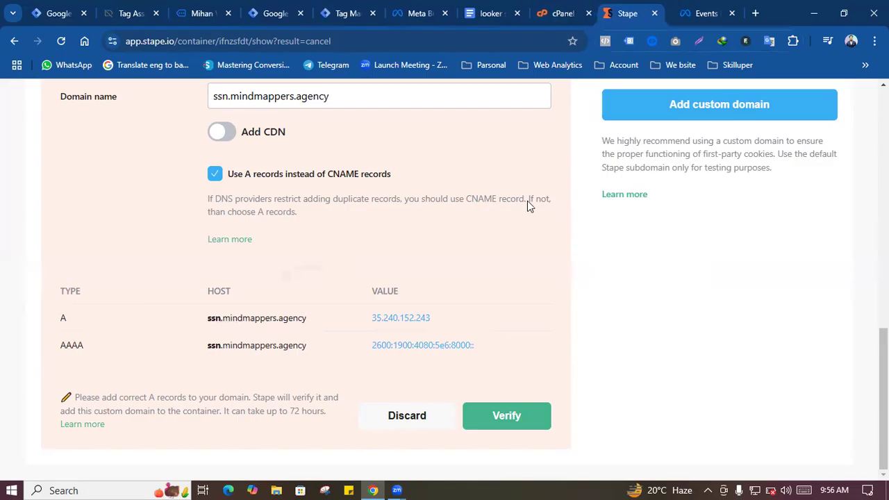
{"action": "left_click", "coordinate": [438, 318]}
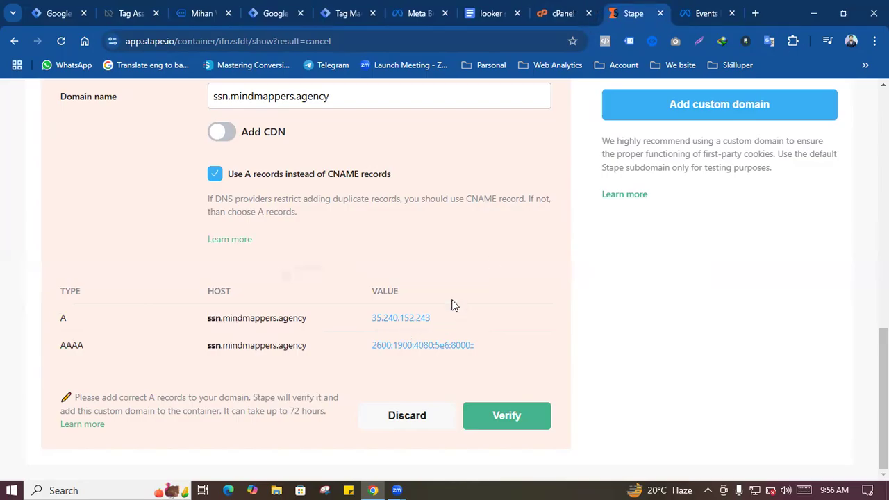
{"action": "left_click", "coordinate": [552, 14]}
{"action": "left_click", "coordinate": [595, 217]}
{"action": "key", "text": "ctrl+v"}
{"action": "left_click", "coordinate": [508, 216]}
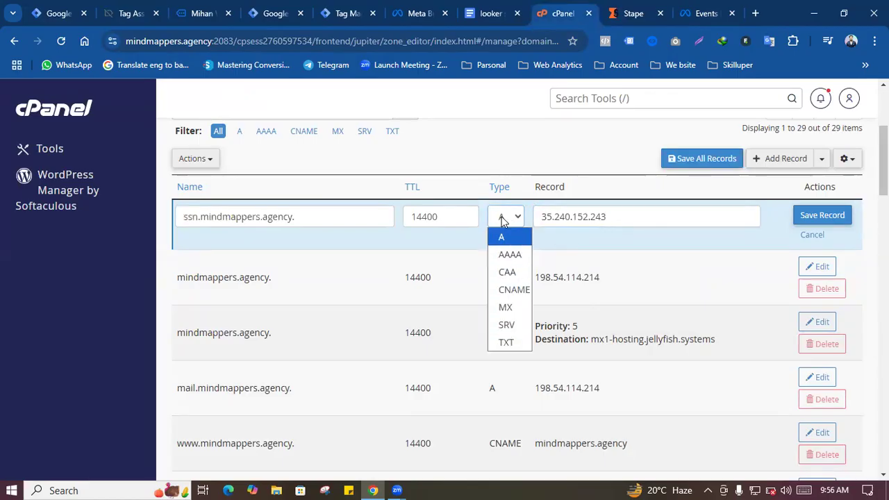
{"action": "left_click", "coordinate": [502, 219]}
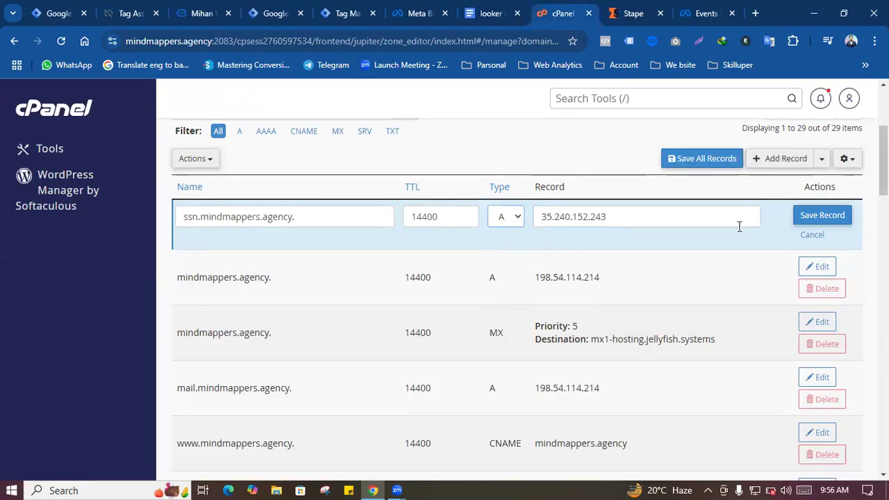
{"action": "double_click", "coordinate": [436, 217]}
{"action": "type", "text": "300"}
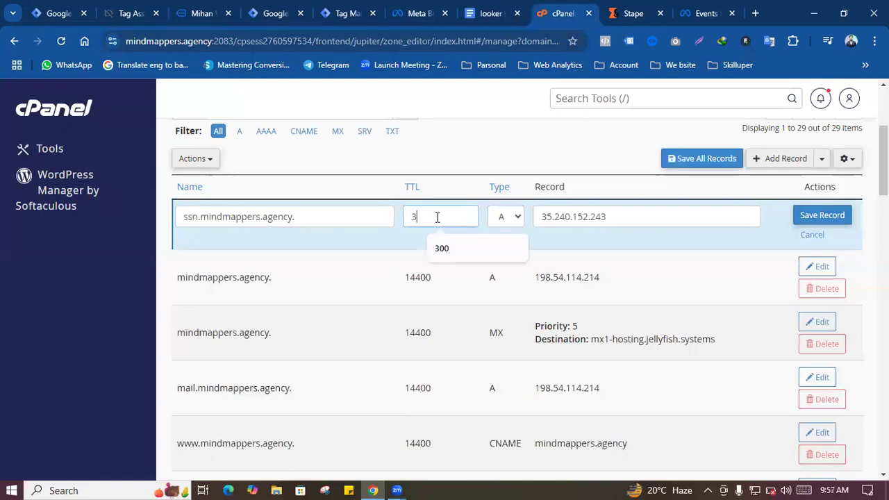
{"action": "left_click", "coordinate": [822, 215]}
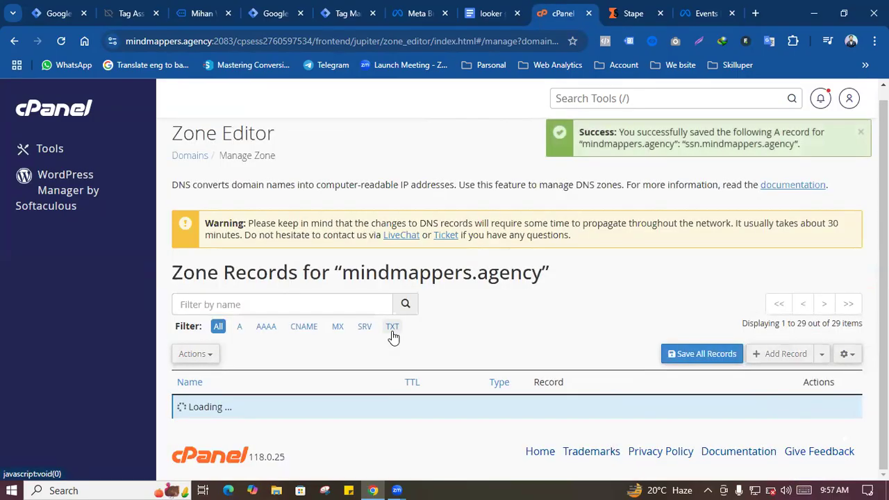
- Add a new AAAA record for ssn.mindmappers.agency with TTL 300
{"action": "left_click", "coordinate": [632, 15]}
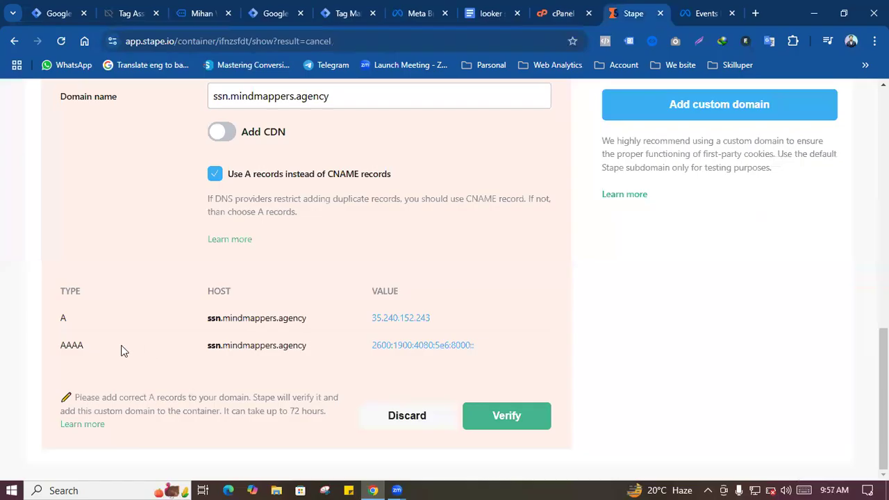
{"action": "left_click_drag", "start_coordinate": [63, 349], "coordinate": [81, 346]}
{"action": "left_click", "coordinate": [316, 347]}
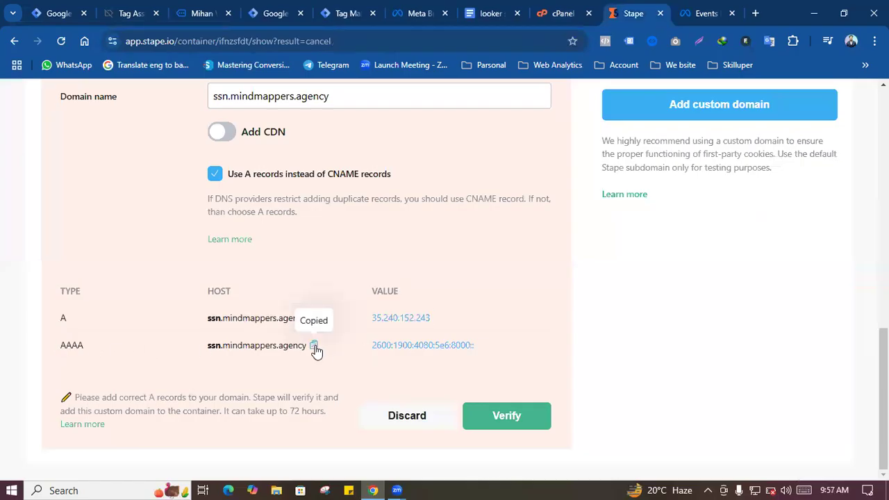
{"action": "left_click", "coordinate": [565, 13]}
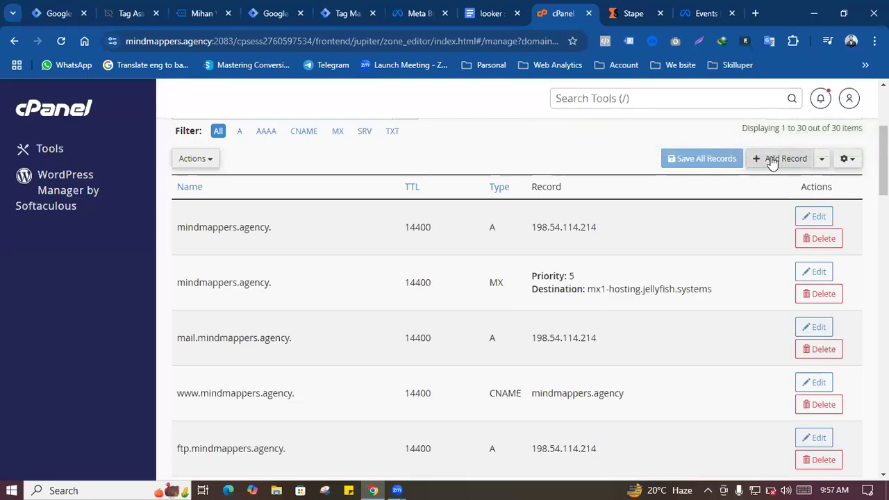
{"action": "left_click", "coordinate": [770, 159]}
{"action": "left_click", "coordinate": [505, 217]}
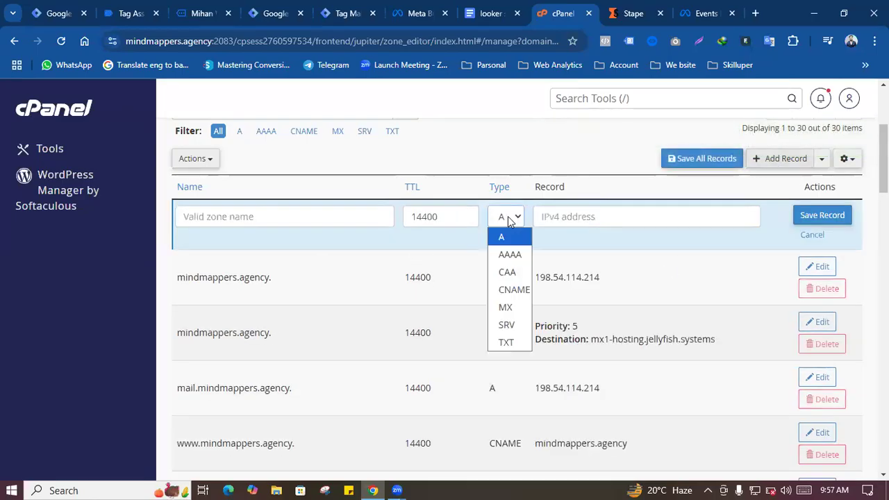
{"action": "left_click", "coordinate": [512, 256]}
{"action": "left_click", "coordinate": [357, 216]}
{"action": "key", "text": "ctrl+v"}
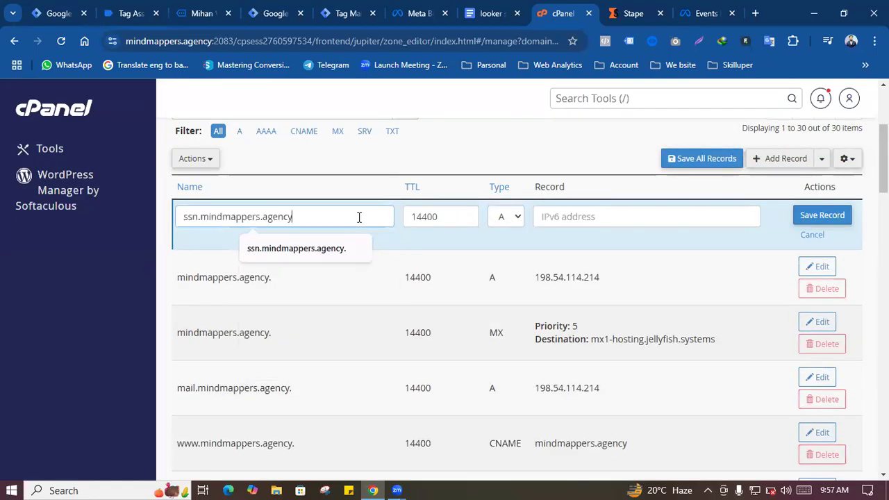
{"action": "double_click", "coordinate": [443, 216]}
{"action": "type", "text": "300"}
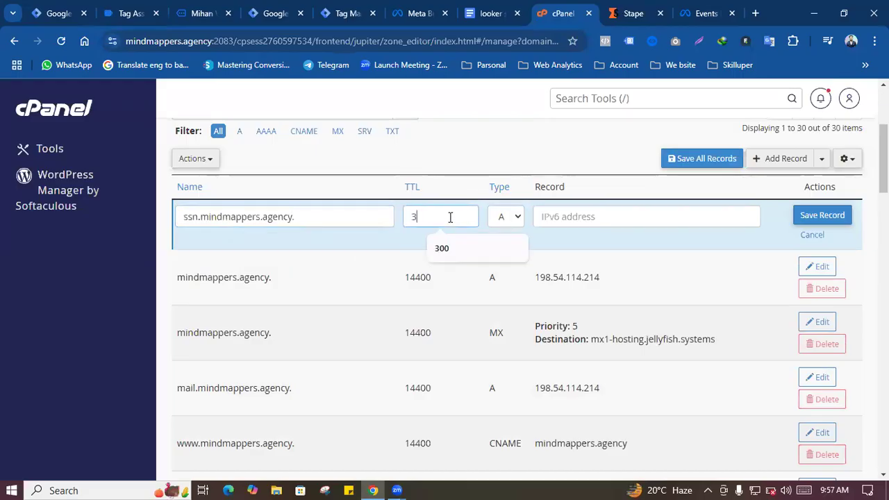
{"action": "left_click", "coordinate": [617, 216]}
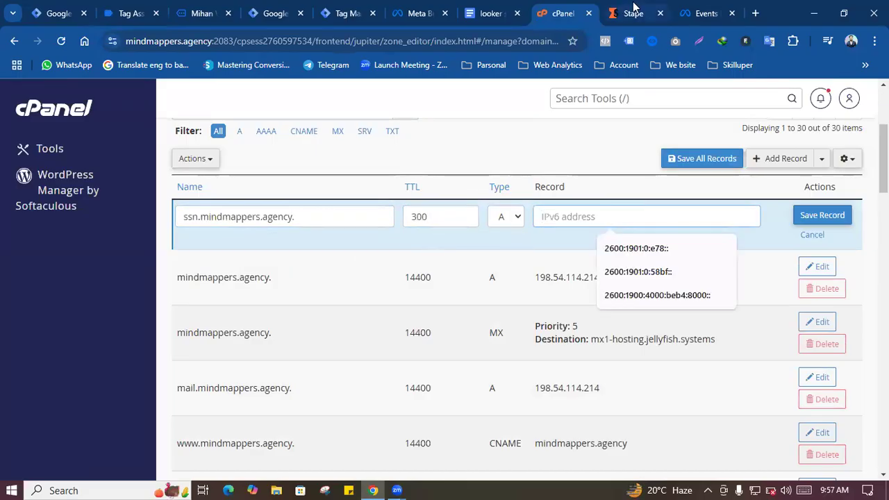
- Paste the IPv6 value 2600:1900:4080:5e6:8000:: from Stape and try saving
{"action": "left_click", "coordinate": [633, 13]}
{"action": "left_click", "coordinate": [481, 345]}
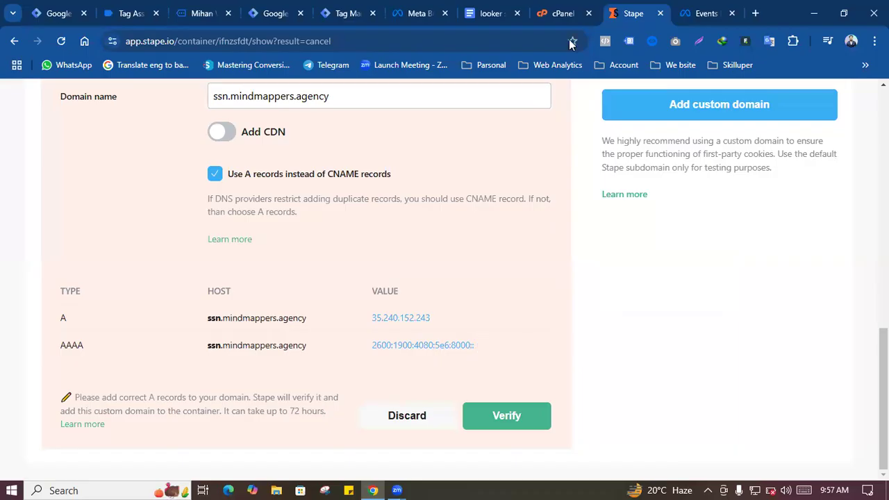
{"action": "left_click", "coordinate": [563, 13]}
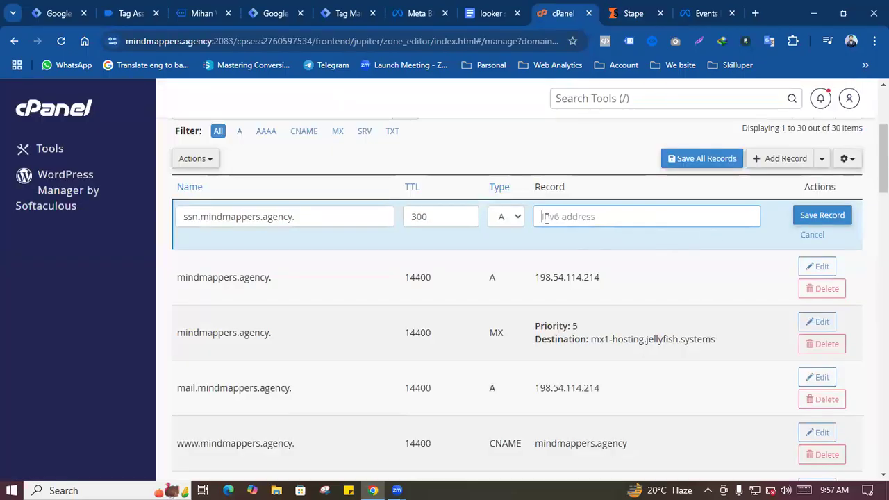
{"action": "key", "text": "ctrl+v"}
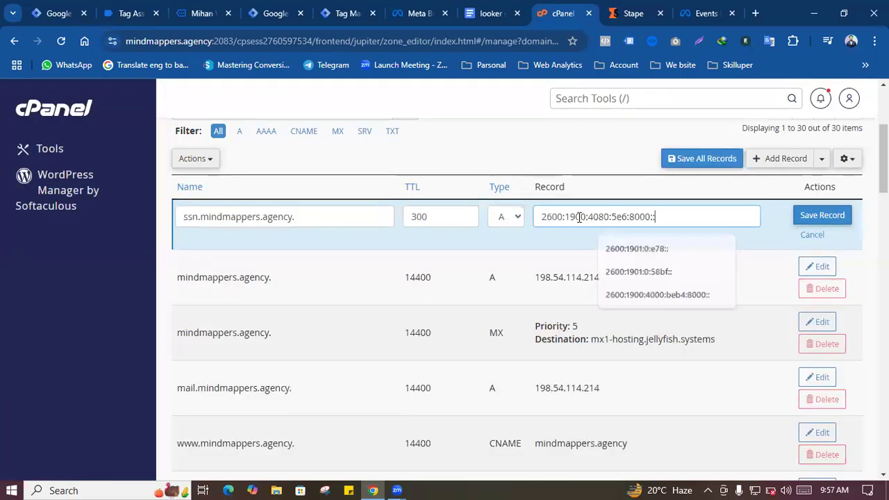
{"action": "left_click", "coordinate": [493, 274]}
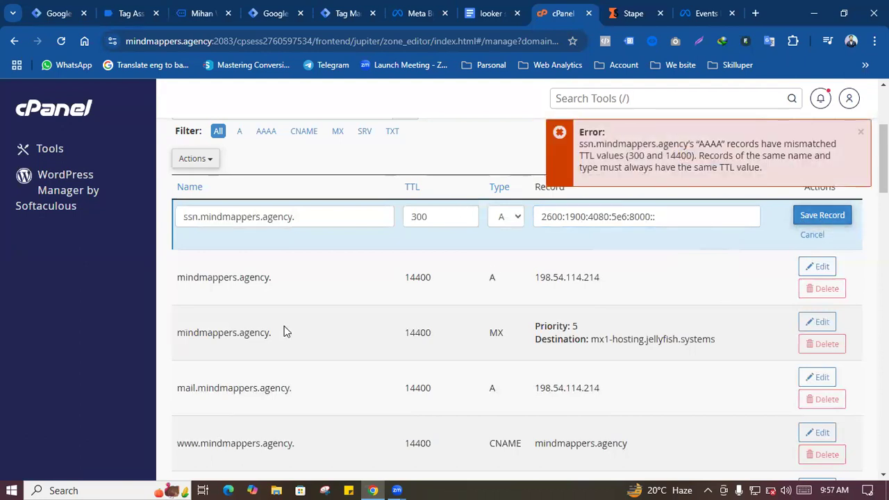
- After the TTL mismatch error, change the AAAA record's TTL from 300 to 14400
{"action": "left_click", "coordinate": [506, 218]}
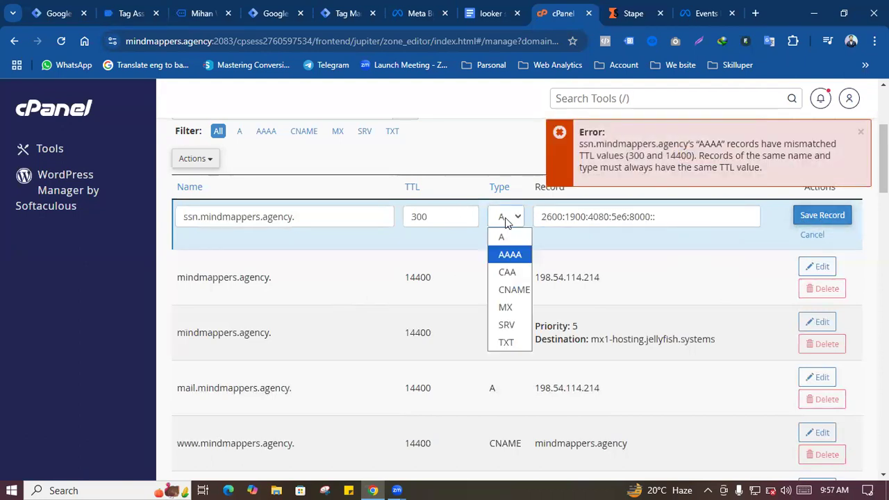
{"action": "left_click", "coordinate": [502, 237]}
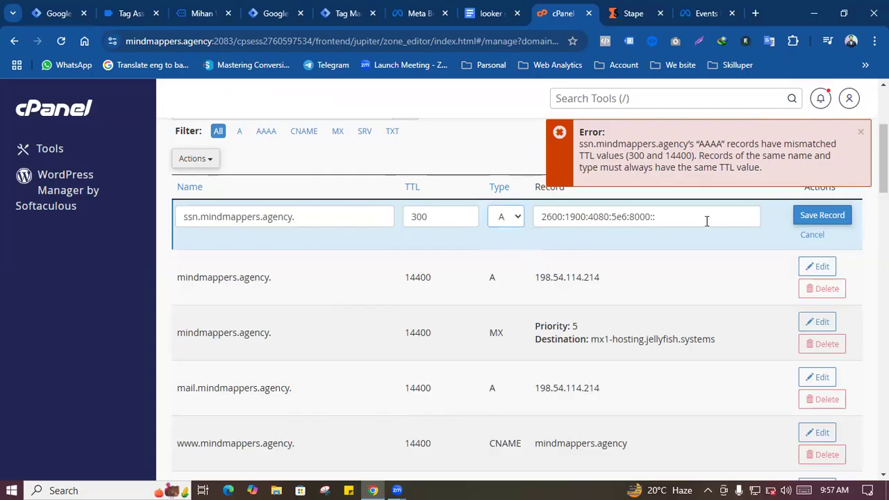
{"action": "left_click", "coordinate": [820, 215]}
{"action": "left_click", "coordinate": [447, 217]}
{"action": "double_click", "coordinate": [446, 217]}
{"action": "type", "text": "144"}
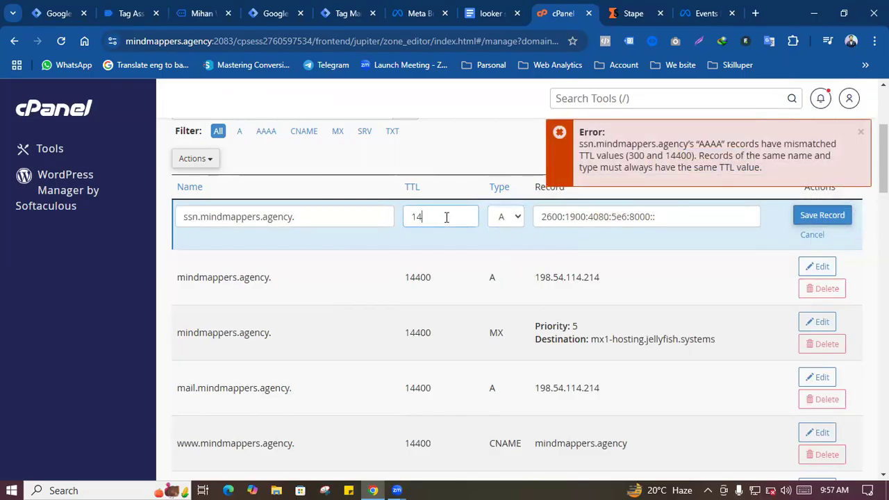